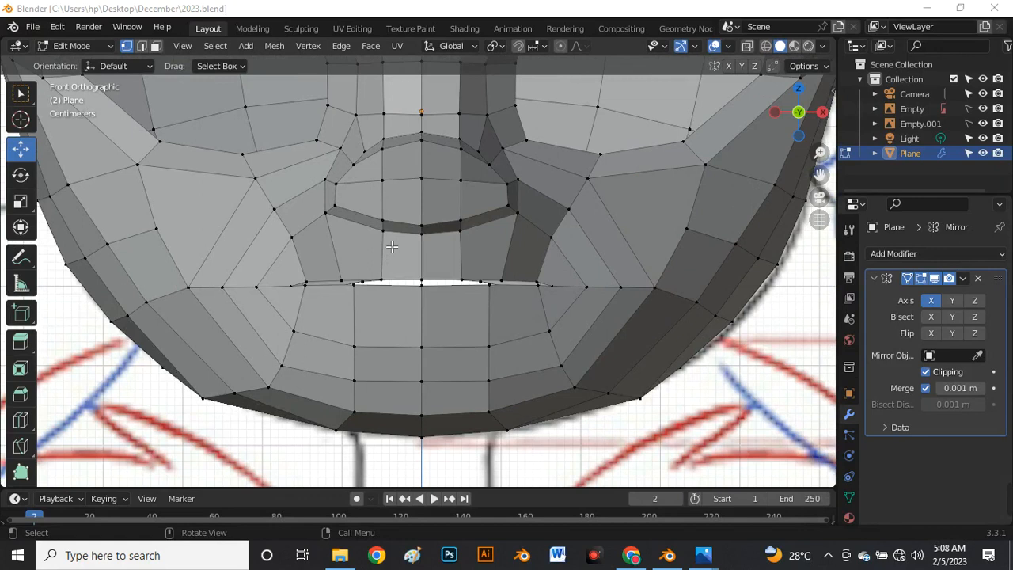
# Raise the upper-lip edge vertices above the mouth opening, placing the middle ones highest to form an arch
pyautogui.scroll(2, 393, 275)
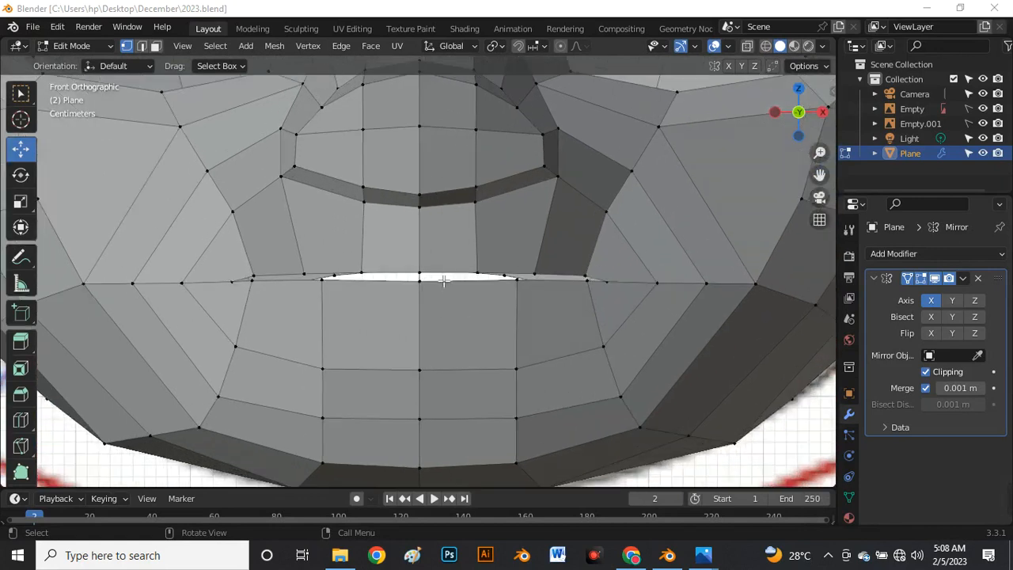
pyautogui.click(424, 275)
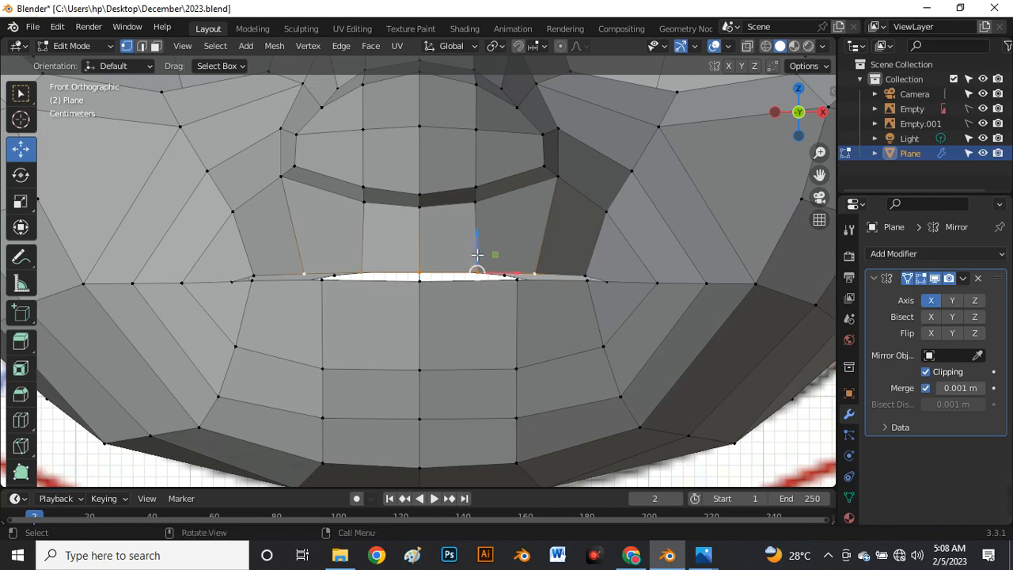
pyautogui.moveTo(477, 254); pyautogui.dragTo(441, 254)
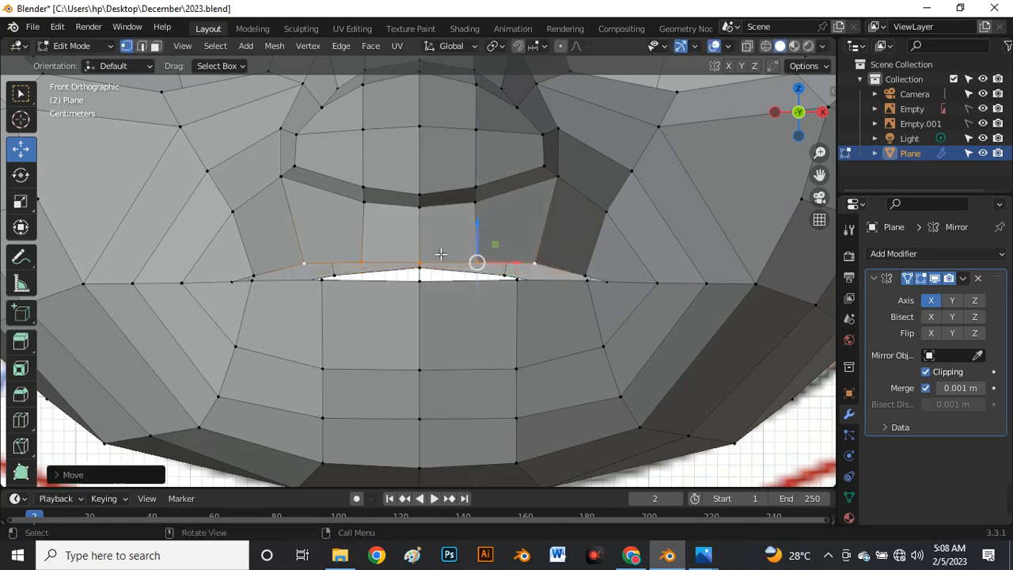
pyautogui.click(384, 261)
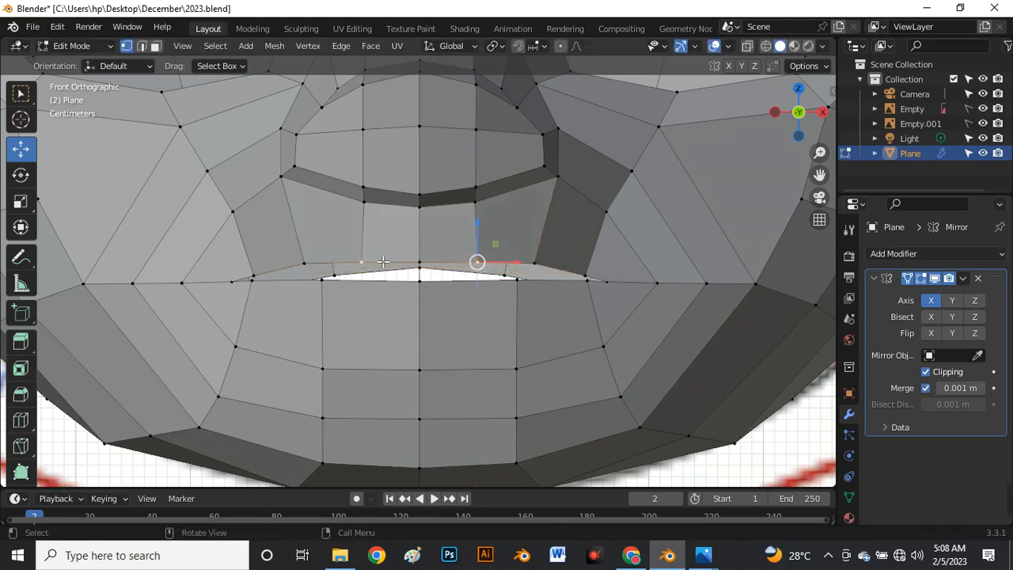
pyautogui.moveTo(455, 243); pyautogui.dragTo(477, 215)
pyautogui.scroll(-4, 428, 207)
pyautogui.scroll(4, 472, 234)
pyautogui.click(473, 235)
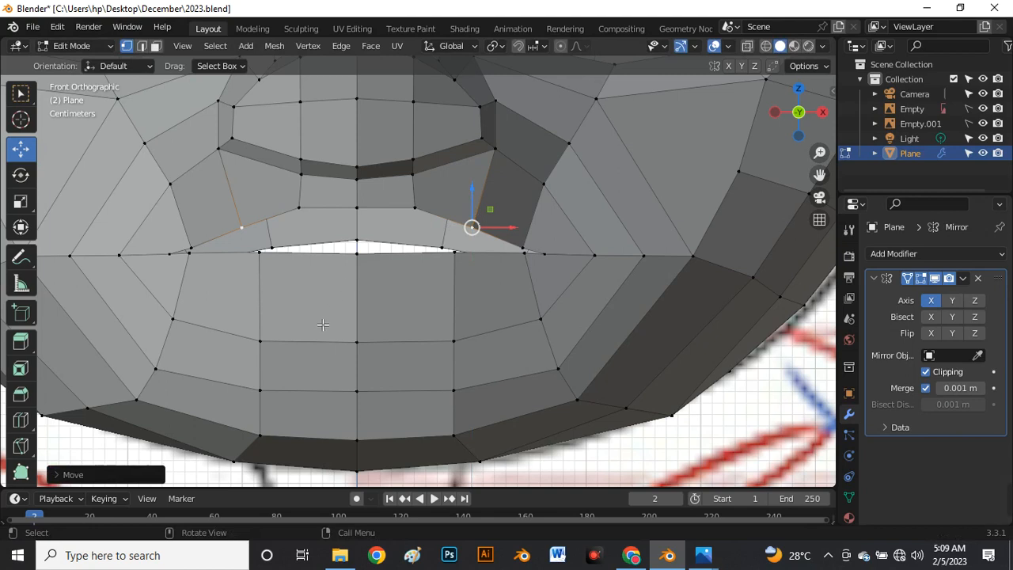
# Lower the side and centre vertices of the lower-lip edge to open the mouth in a shallow curve
pyautogui.scroll(2, 298, 354)
pyautogui.click(254, 220)
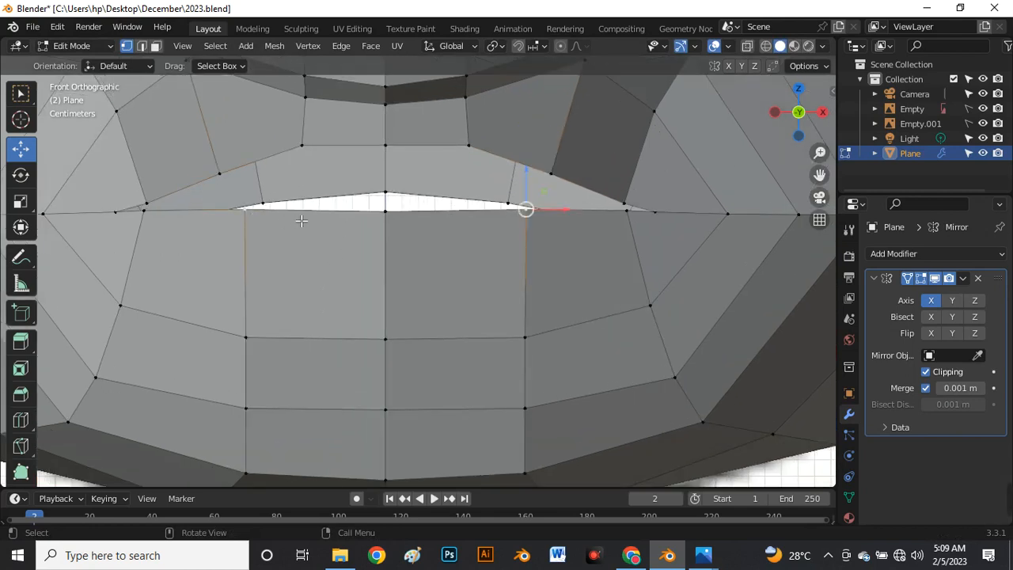
pyautogui.moveTo(462, 180); pyautogui.dragTo(462, 222)
pyautogui.click(400, 253)
pyautogui.moveTo(391, 211); pyautogui.dragTo(394, 235)
pyautogui.scroll(-5, 399, 213)
pyautogui.scroll(-2, 399, 222)
pyautogui.scroll(6, 408, 215)
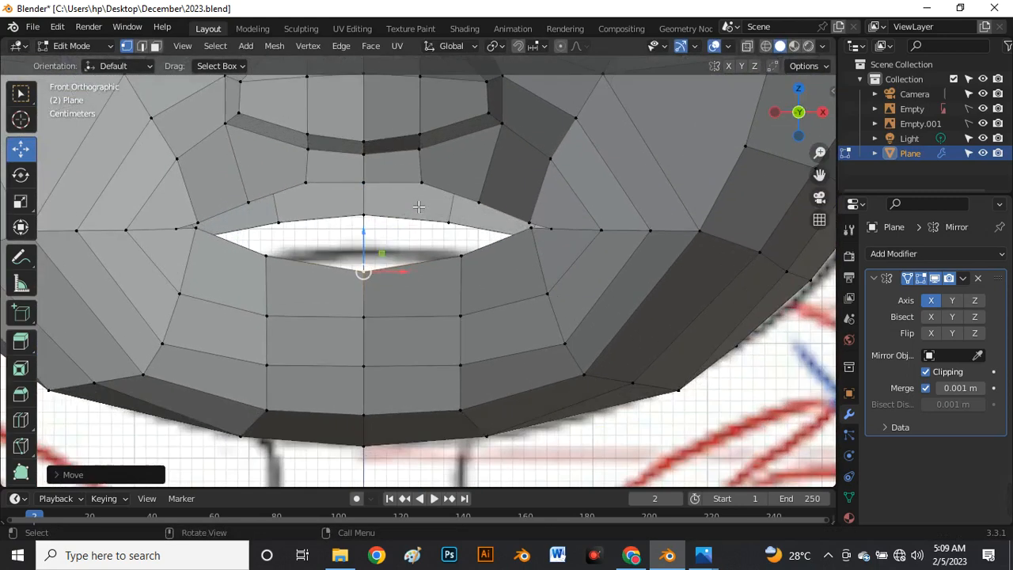
# Examine the upper-lip centre and the mouth-corner vertices from several angles
pyautogui.click(370, 188)
pyautogui.scroll(-3, 370, 188)
pyautogui.scroll(3, 364, 186)
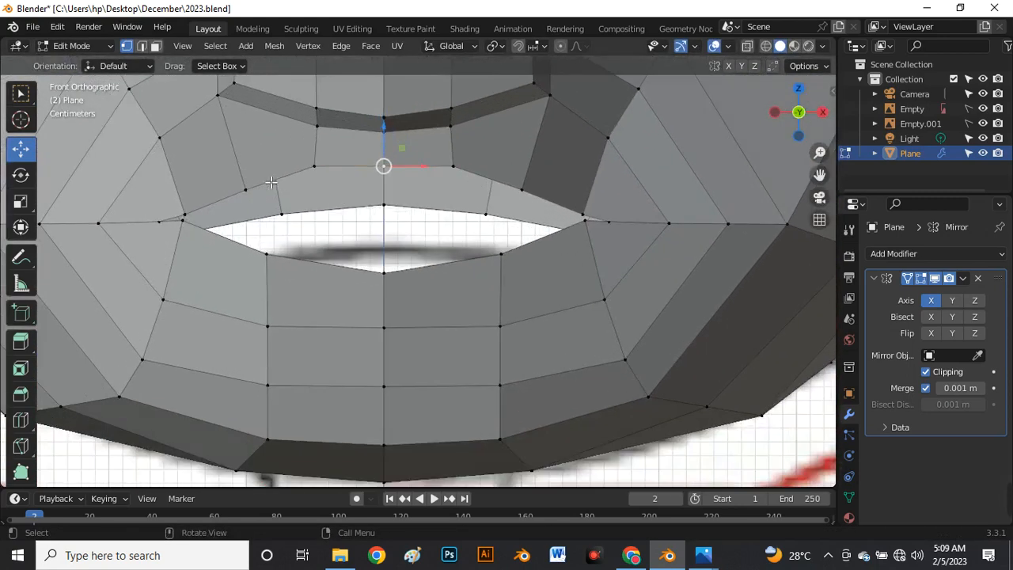
pyautogui.scroll(-2, 255, 182)
pyautogui.moveTo(255, 182)
pyautogui.mouseDown(button='middle')
pyautogui.moveTo(195, 210)
pyautogui.moveTo(260, 209)
pyautogui.moveTo(306, 192)
pyautogui.moveTo(250, 198)
pyautogui.mouseUp(button='middle')
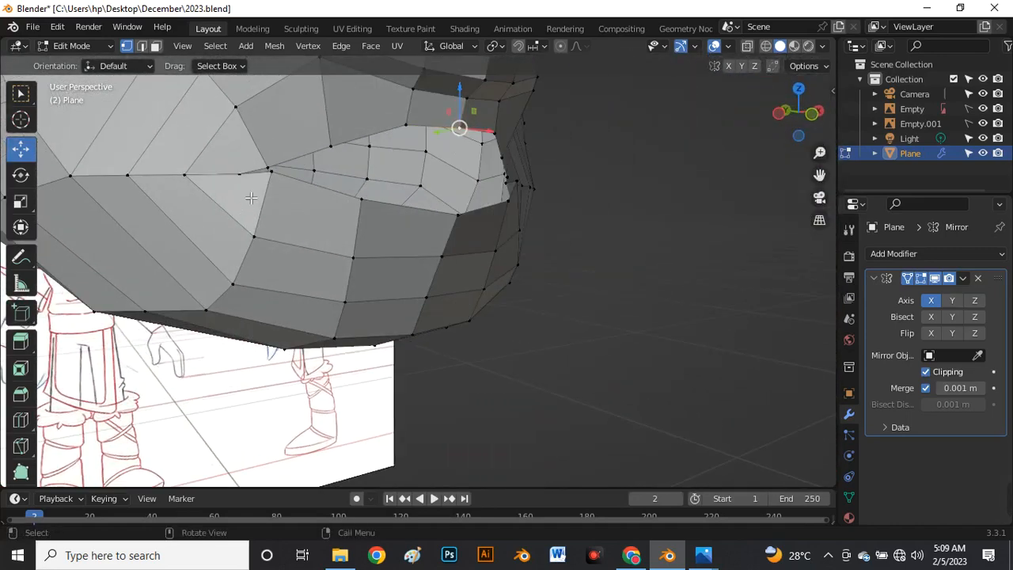
pyautogui.click(276, 177)
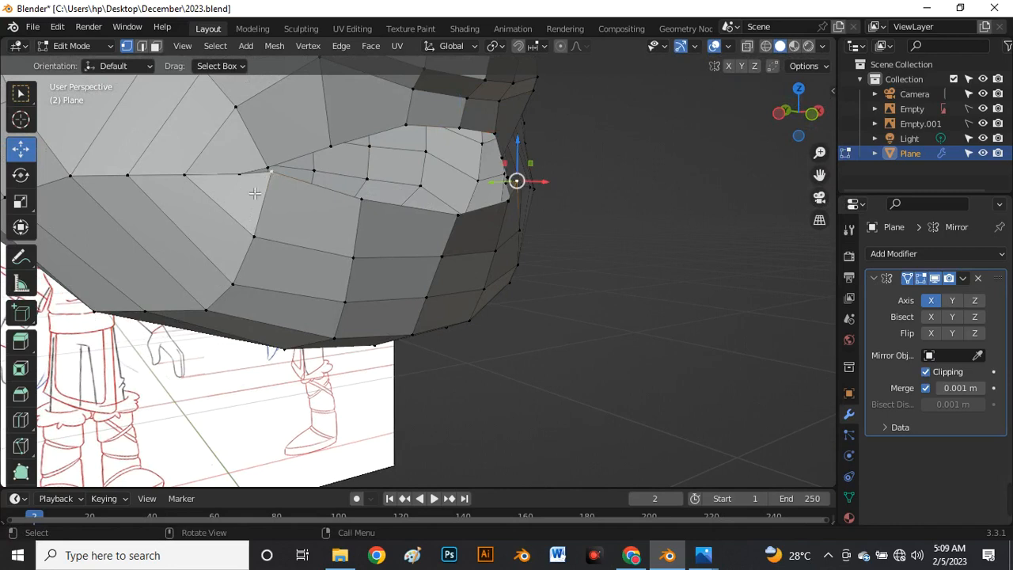
pyautogui.click(244, 184)
pyautogui.moveTo(521, 195); pyautogui.dragTo(436, 197, button='middle')
pyautogui.scroll(3, 423, 182)
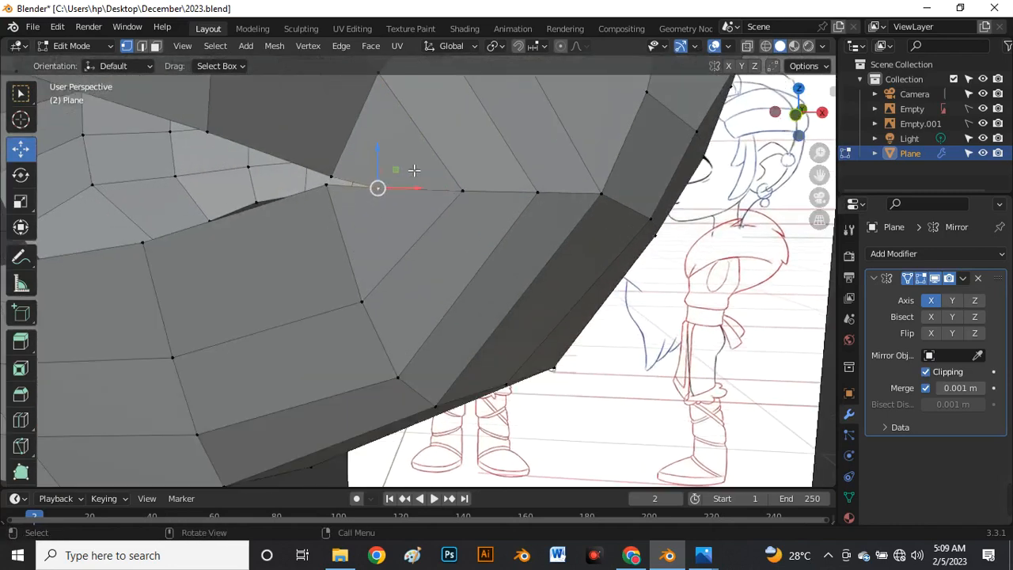
# Move the front upper-lip vertices forward in the right view to meet the reference profile
pyautogui.press('`')
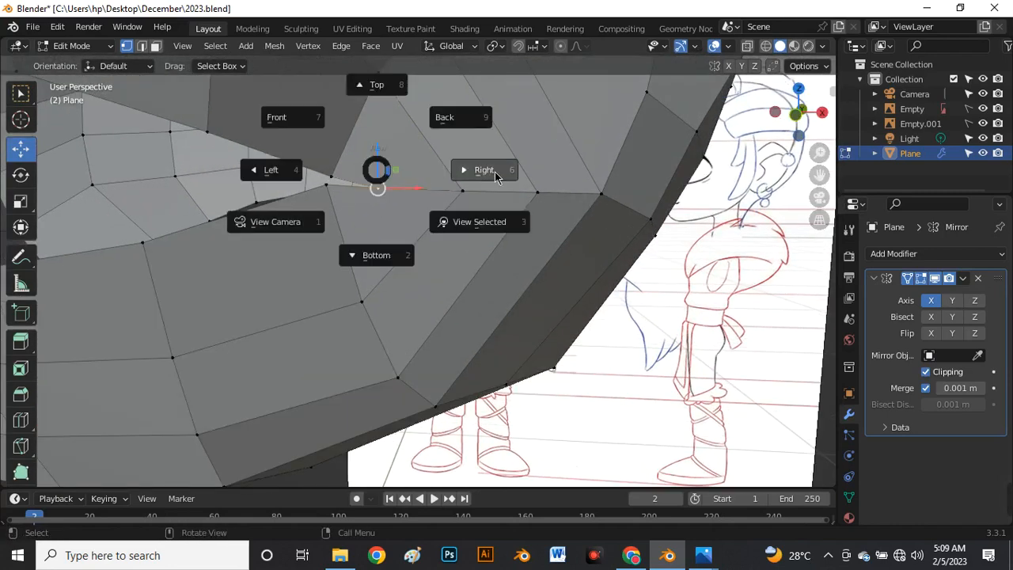
pyautogui.click(492, 172)
pyautogui.scroll(4, 228, 182)
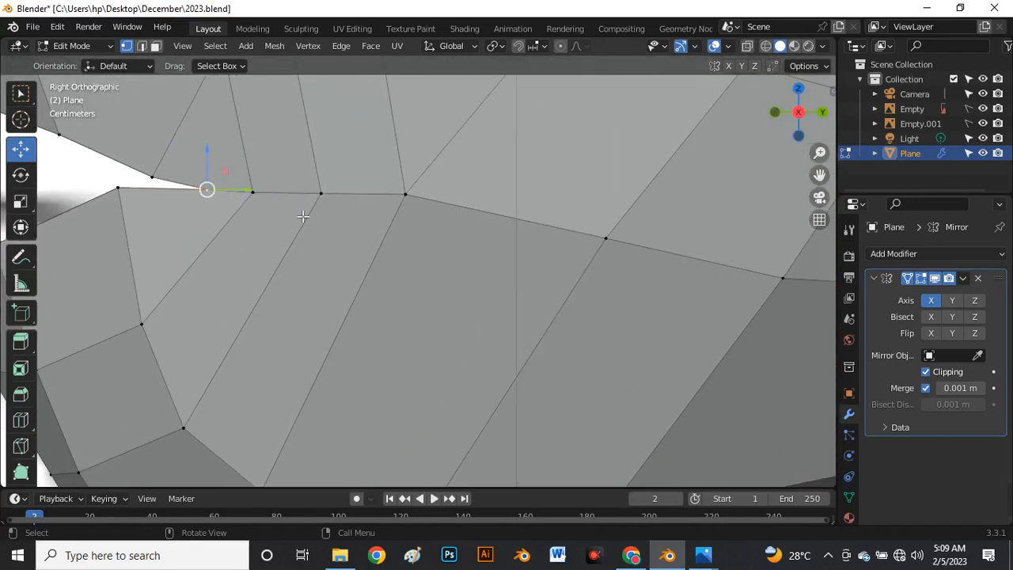
pyautogui.scroll(-5, 132, 166)
pyautogui.scroll(2, 181, 210)
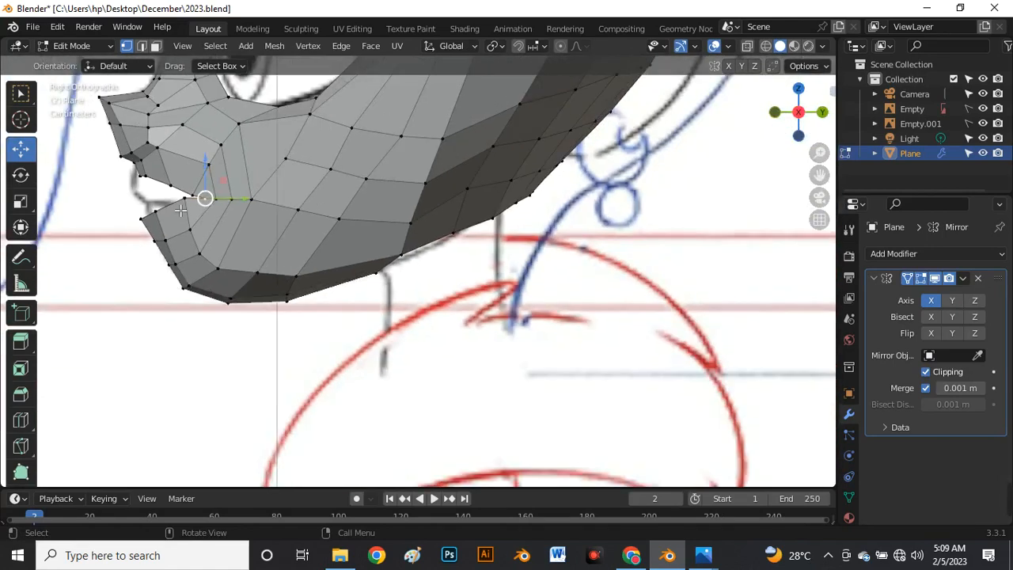
pyautogui.scroll(4, 162, 208)
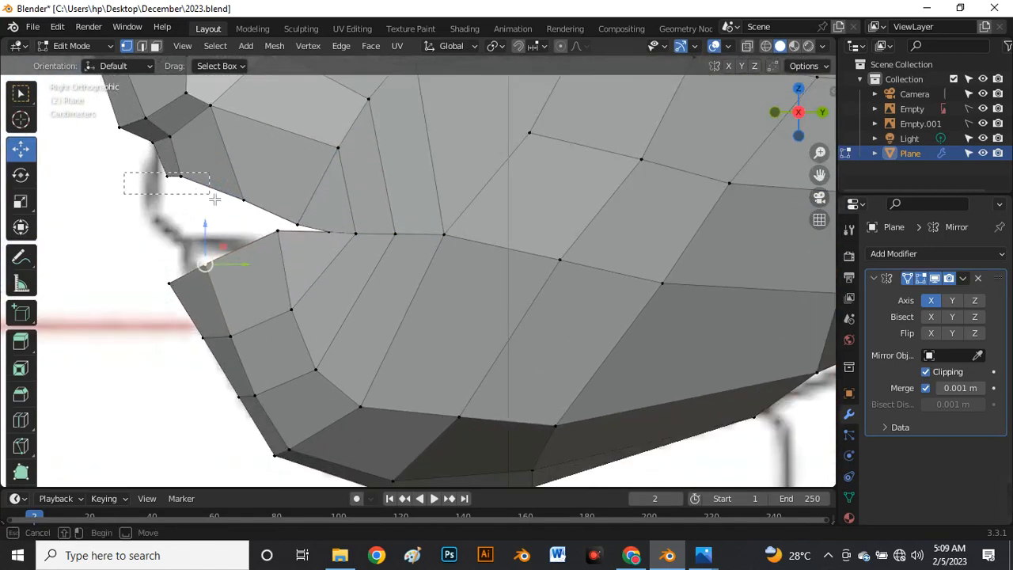
pyautogui.moveTo(201, 177); pyautogui.dragTo(192, 179)
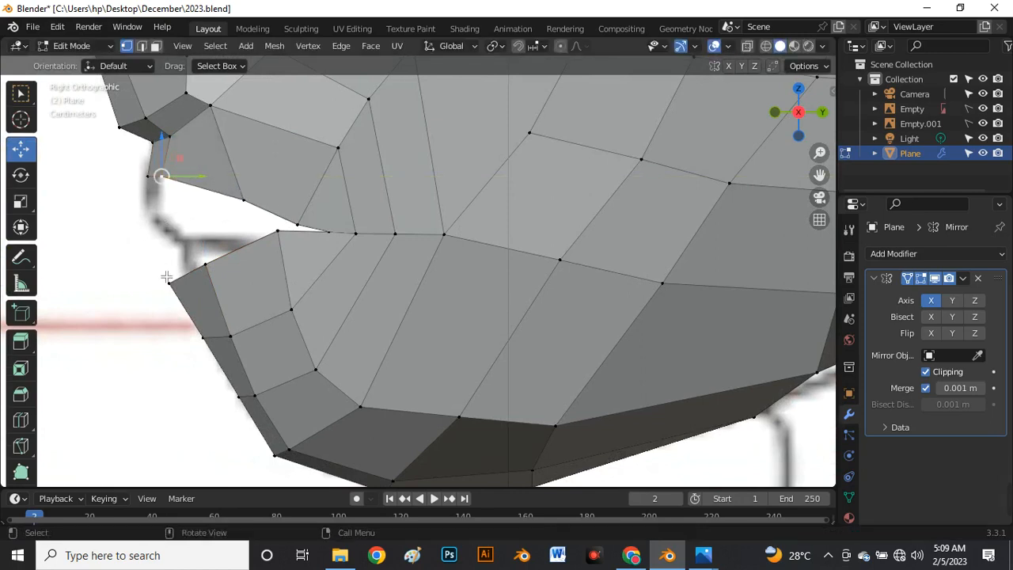
# Move the lower-lip centre vertex back onto the reference outline in the right view
pyautogui.hotkey('alt', 'z')
pyautogui.click(171, 283)
pyautogui.moveTo(201, 285)
pyautogui.mouseDown()
pyautogui.moveTo(222, 289)
pyautogui.moveTo(215, 282)
pyautogui.mouseUp()
pyautogui.hotkey('alt', 'z')
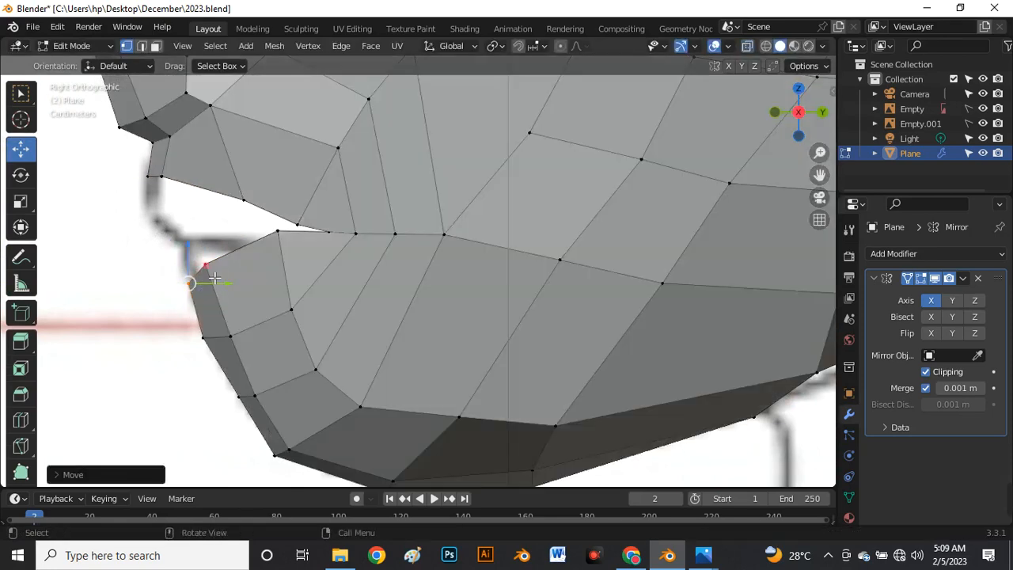
# Adjust the depth of the lower-lip edge vertex beside the centre to smooth the lip's curve
pyautogui.moveTo(199, 271); pyautogui.dragTo(130, 319, button='middle')
pyautogui.scroll(3, 131, 319)
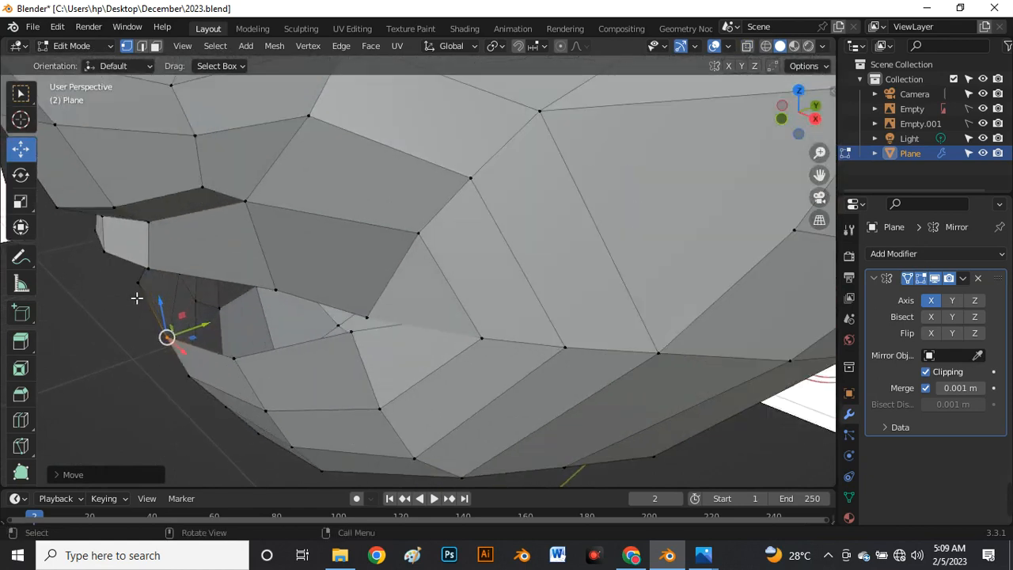
pyautogui.click(195, 326)
pyautogui.moveTo(266, 354); pyautogui.dragTo(240, 356)
pyautogui.moveTo(239, 355); pyautogui.dragTo(254, 305, button='middle')
pyautogui.scroll(3, 339, 227)
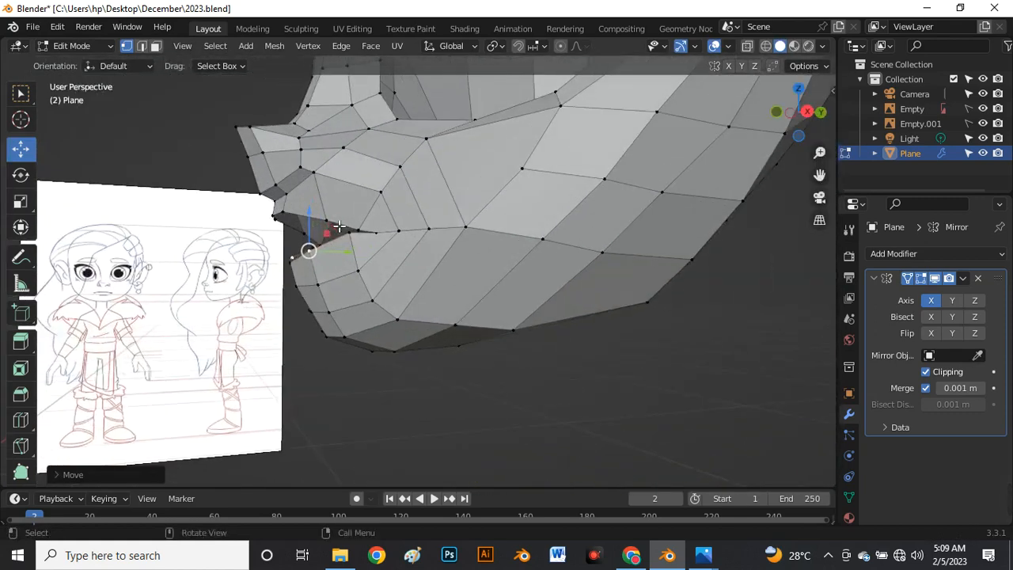
# Select the edge loop around the mouth opening from the right view and extrude it in place
pyautogui.press('`')
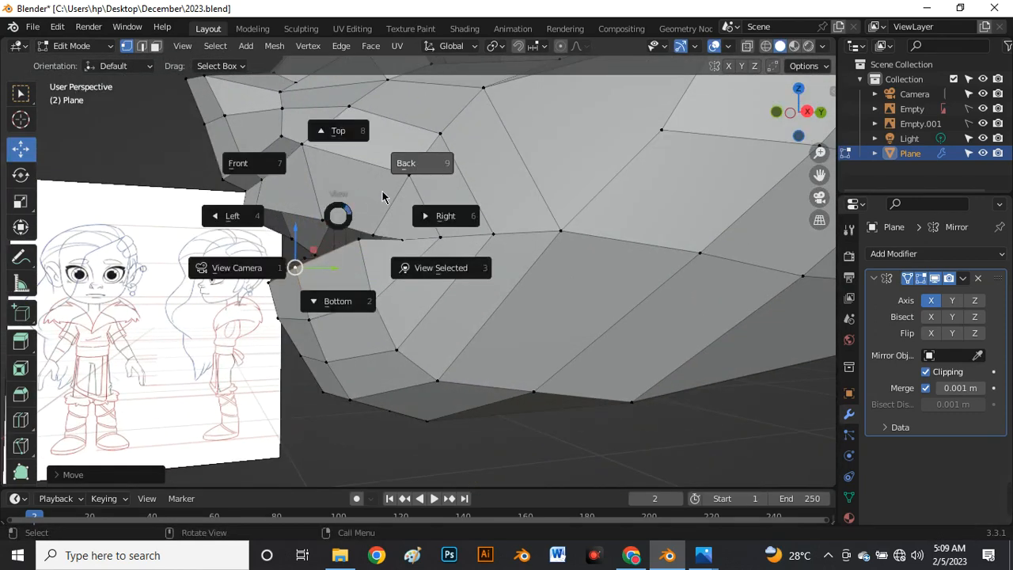
pyautogui.click(466, 214)
pyautogui.scroll(3, 282, 249)
pyautogui.scroll(1, 282, 249)
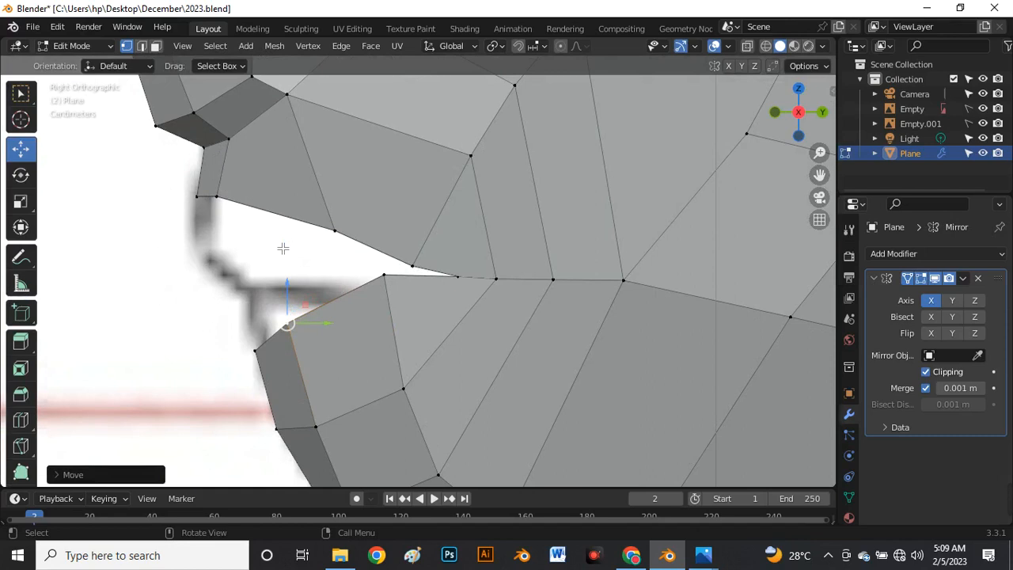
pyautogui.scroll(1, 283, 249)
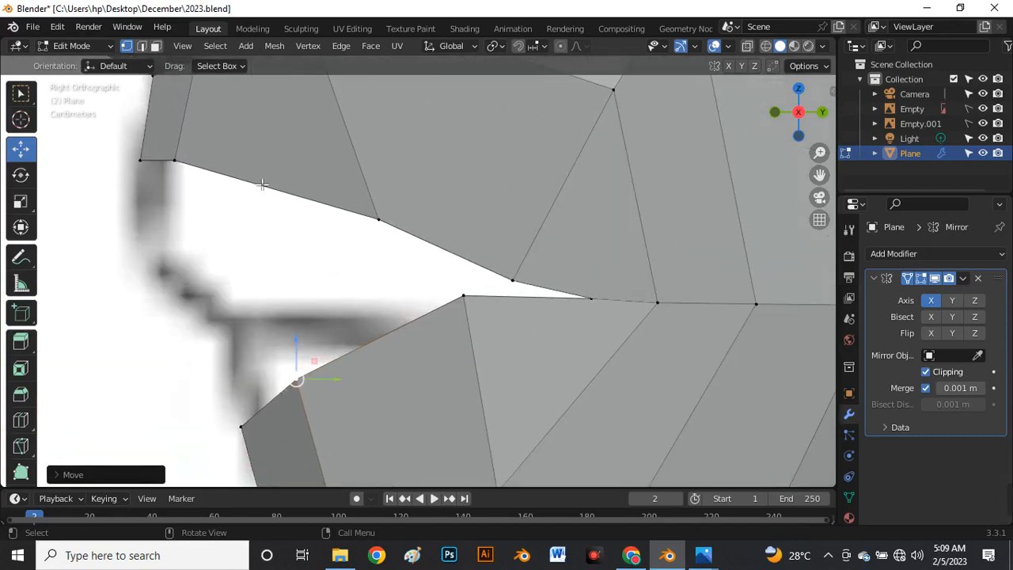
pyautogui.click(256, 173)
pyautogui.keyDown('alt'); pyautogui.click(251, 178); pyautogui.keyUp('alt')
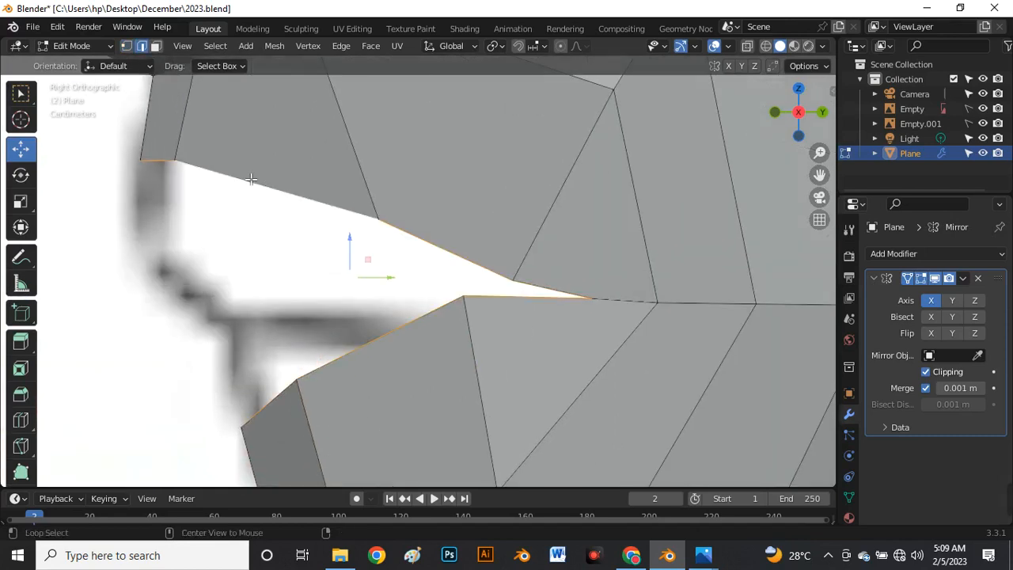
pyautogui.scroll(-3, 261, 238)
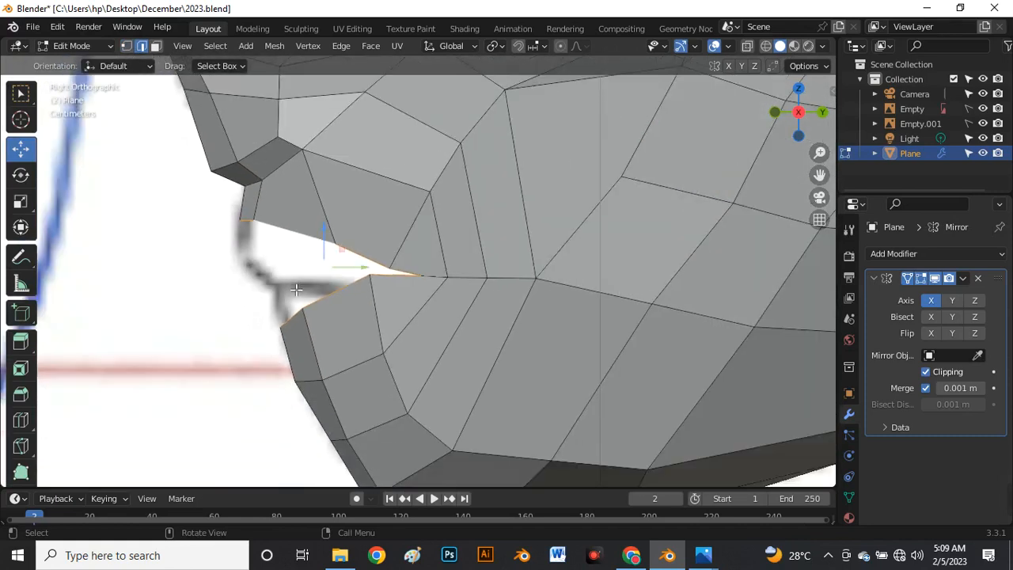
pyautogui.scroll(2, 285, 229)
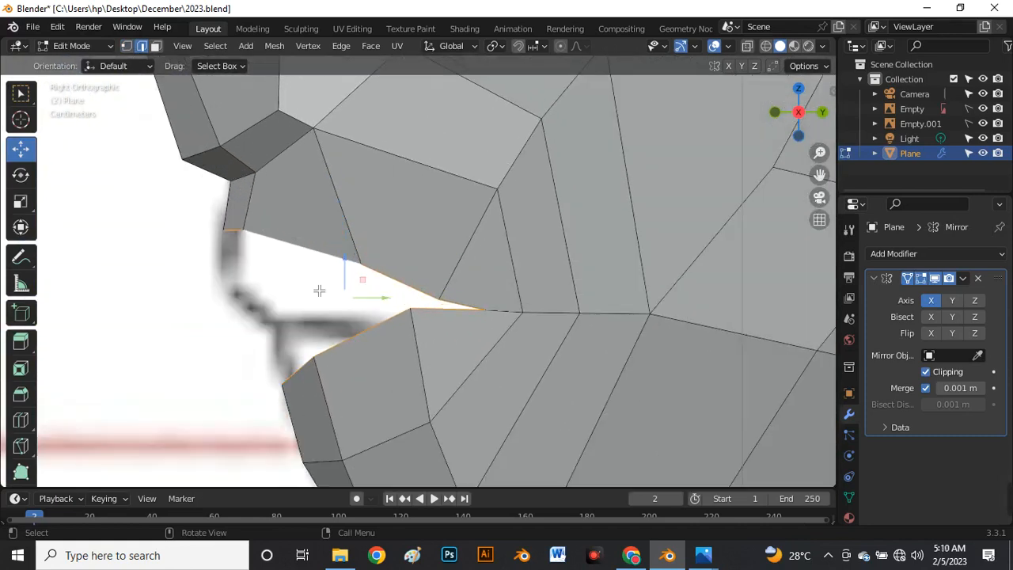
pyautogui.press('e')
pyautogui.rightClick(271, 277)
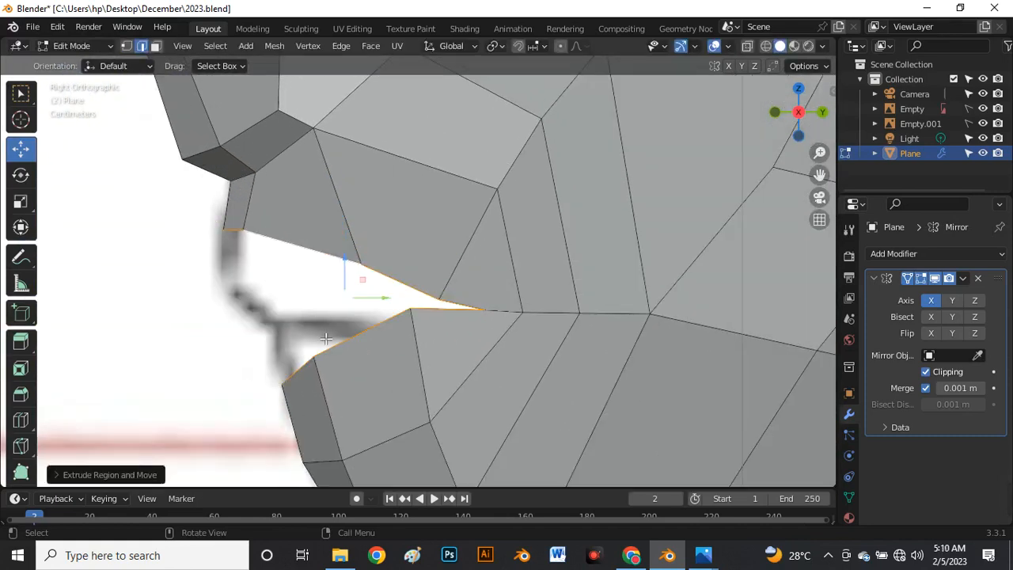
# Scale the extruded mouth loop vertically in the front view until it is nearly flat
pyautogui.press('`')
pyautogui.click(147, 217)
pyautogui.click(20, 204)
pyautogui.scroll(-4, 509, 264)
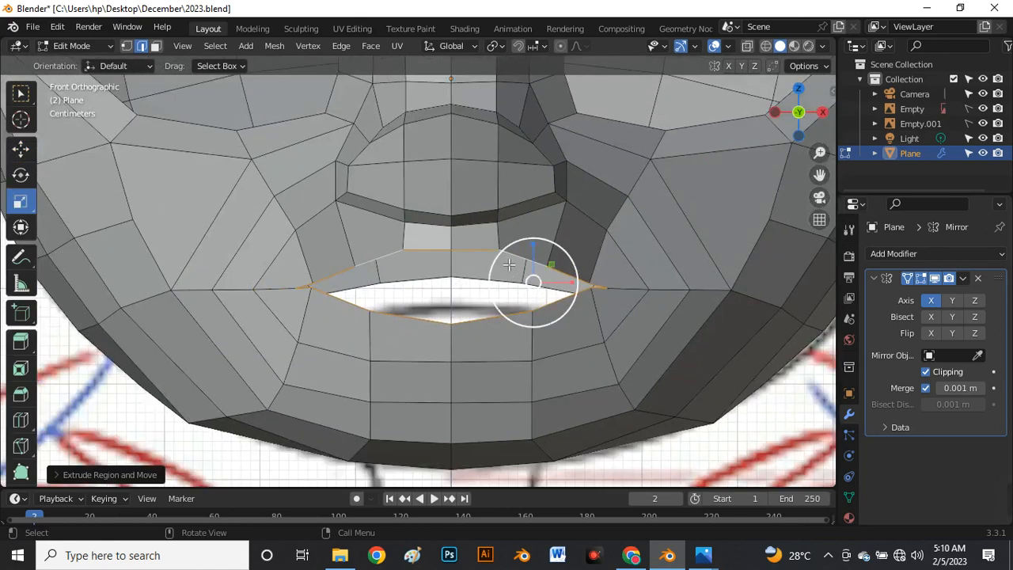
pyautogui.moveTo(538, 250); pyautogui.dragTo(533, 287)
# Scale the flattened mouth loop uniformly inward so its ends sit inside the mouth corners
pyautogui.scroll(3, 584, 297)
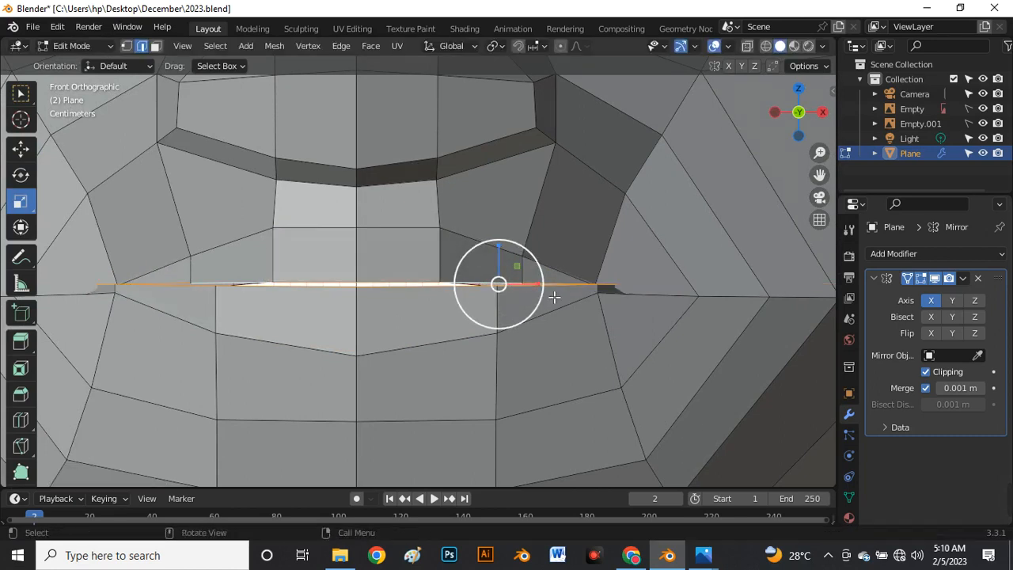
pyautogui.press('s')
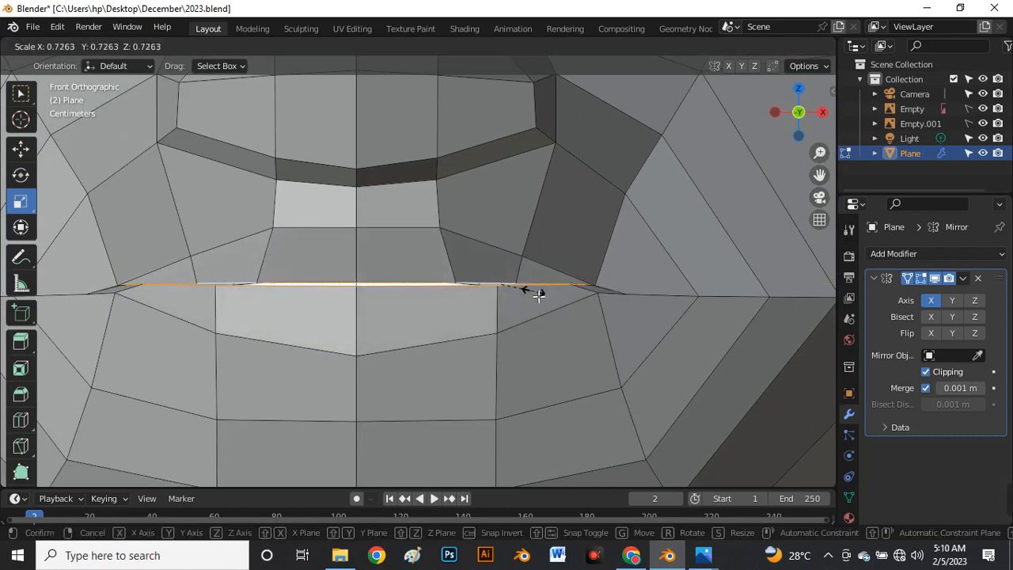
pyautogui.rightClick(532, 292)
pyautogui.press('s')
pyautogui.click(506, 287)
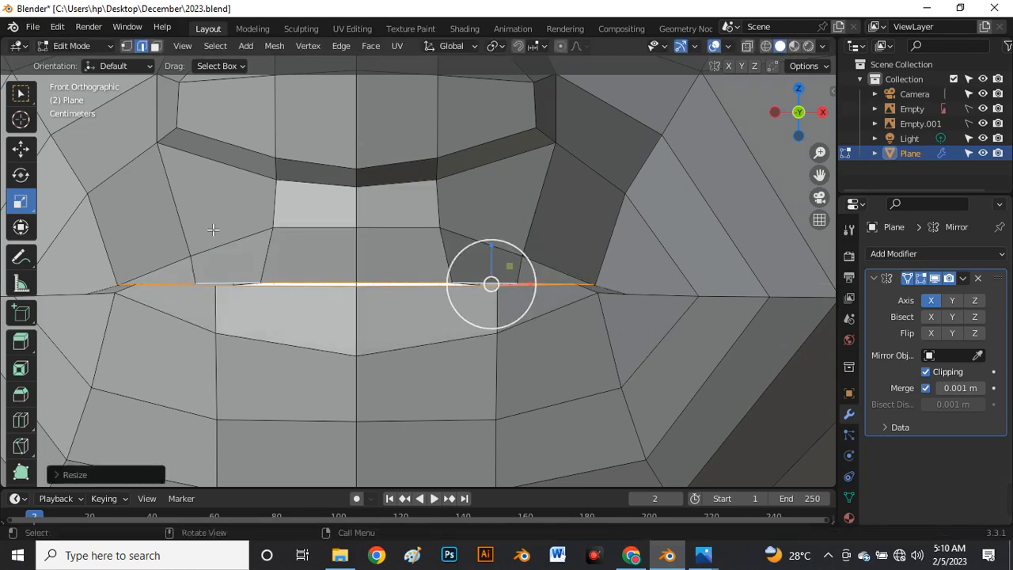
# Switch to vertex editing and move the inner loop's lower vertex near the mouth corner slightly down
pyautogui.press('1')
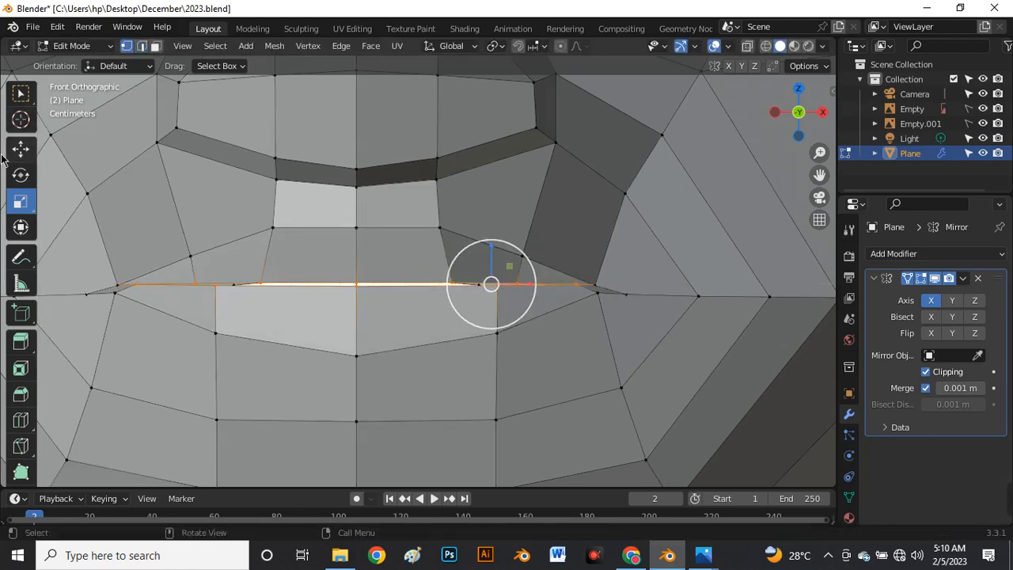
pyautogui.click(19, 152)
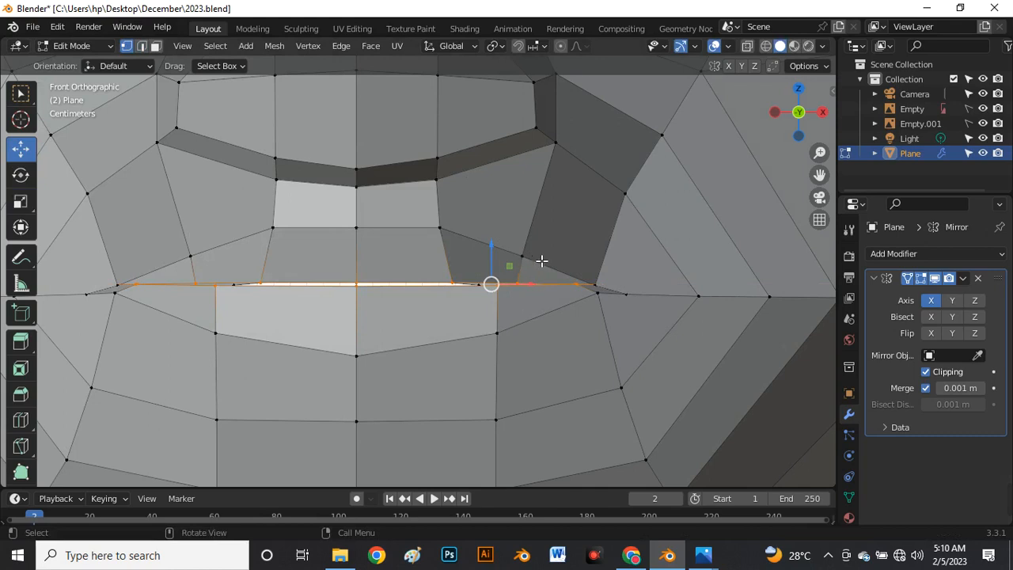
pyautogui.scroll(4, 583, 293)
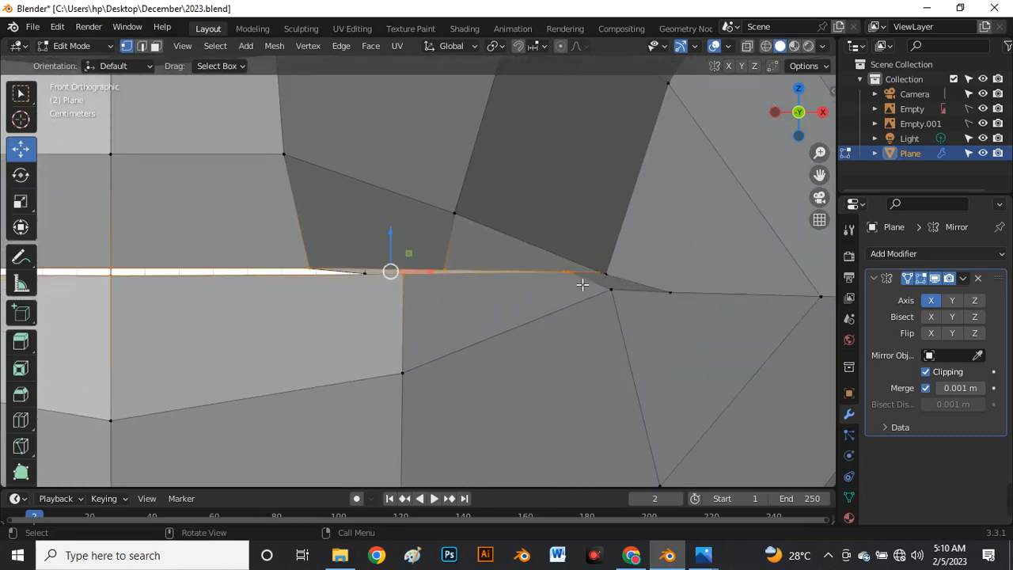
pyautogui.click(577, 288)
pyautogui.press('g')
pyautogui.click(585, 282)
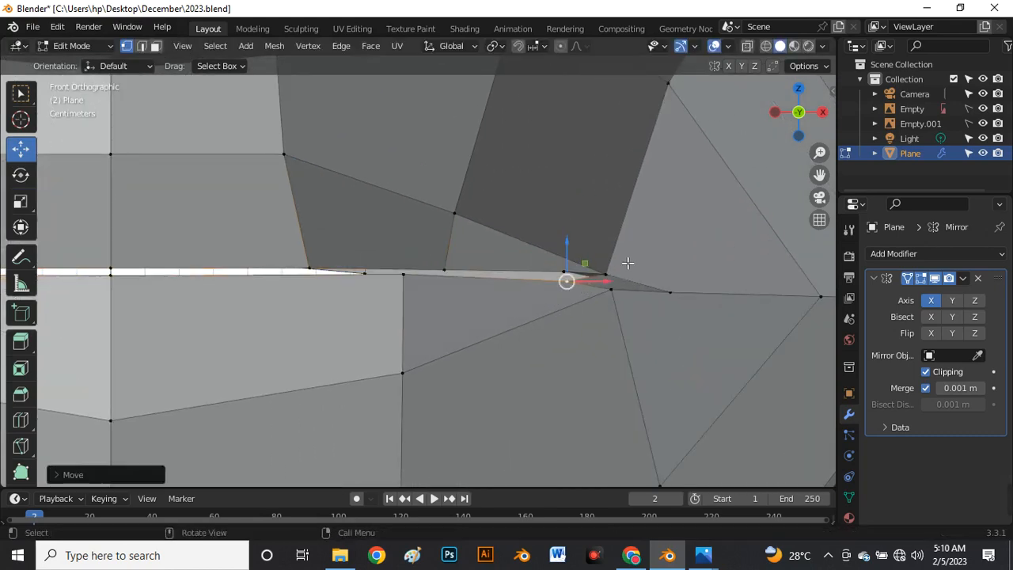
# Move the outer upper-lip vertex at the mouth corner slightly up
pyautogui.click(607, 273)
pyautogui.press('g')
pyautogui.click(605, 263)
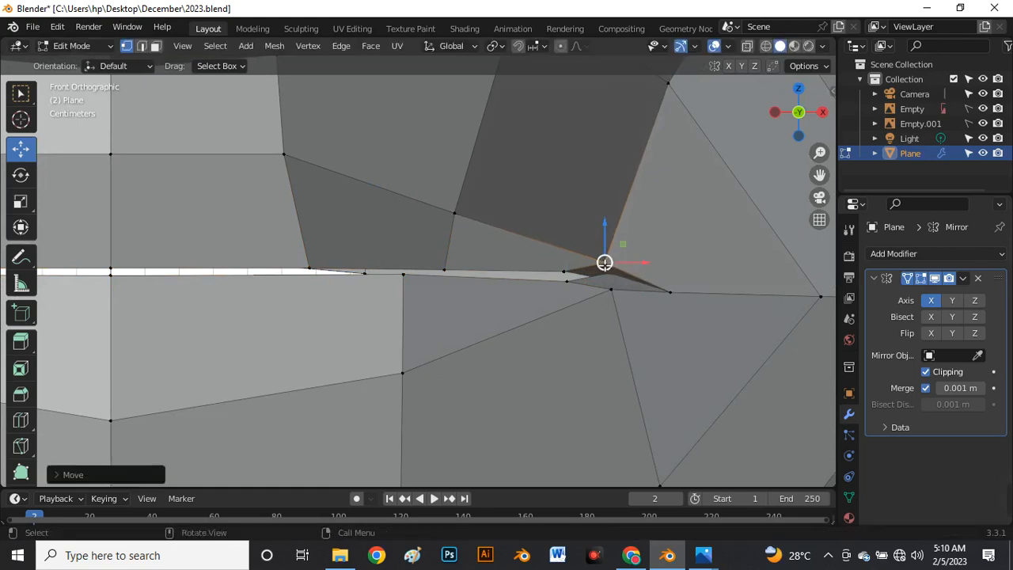
pyautogui.scroll(-2, 563, 250)
pyautogui.moveTo(563, 250); pyautogui.dragTo(656, 233, button='middle')
pyautogui.press('g')
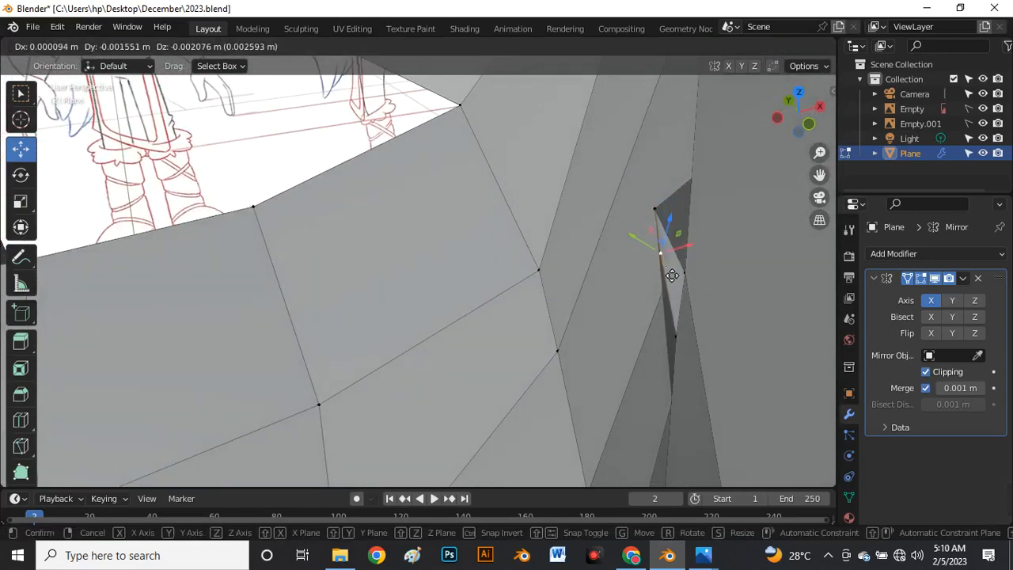
pyautogui.click(695, 300)
pyautogui.moveTo(695, 300); pyautogui.dragTo(476, 337, button='middle')
pyautogui.hotkey('ctrl', 'z')
# In the right side view, reposition the inner lip-edge vertices near the mouth corner, moving the upper one toward the front of the face
pyautogui.press('`')
pyautogui.click(576, 319)
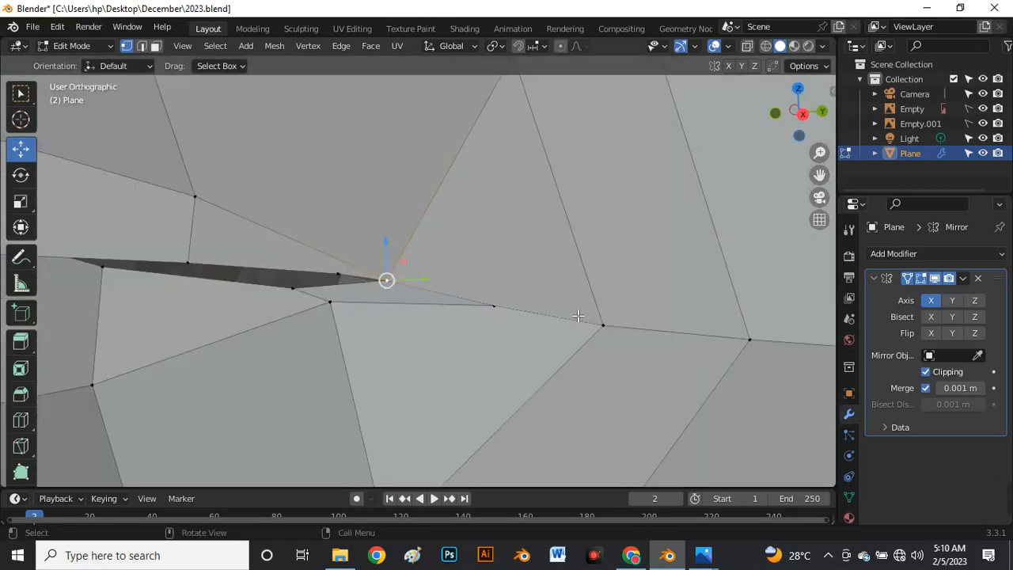
pyautogui.moveTo(362, 266); pyautogui.dragTo(392, 273)
pyautogui.click(395, 267)
pyautogui.scroll(2, 289, 278)
pyautogui.click(275, 276)
pyautogui.moveTo(270, 262); pyautogui.dragTo(270, 259)
pyautogui.click(334, 253)
pyautogui.moveTo(351, 252); pyautogui.dragTo(307, 251)
# Move the outer lower-lip vertex near the mouth corner and the inner corner vertex slightly down
pyautogui.click(306, 286)
pyautogui.moveTo(314, 304); pyautogui.dragTo(315, 314)
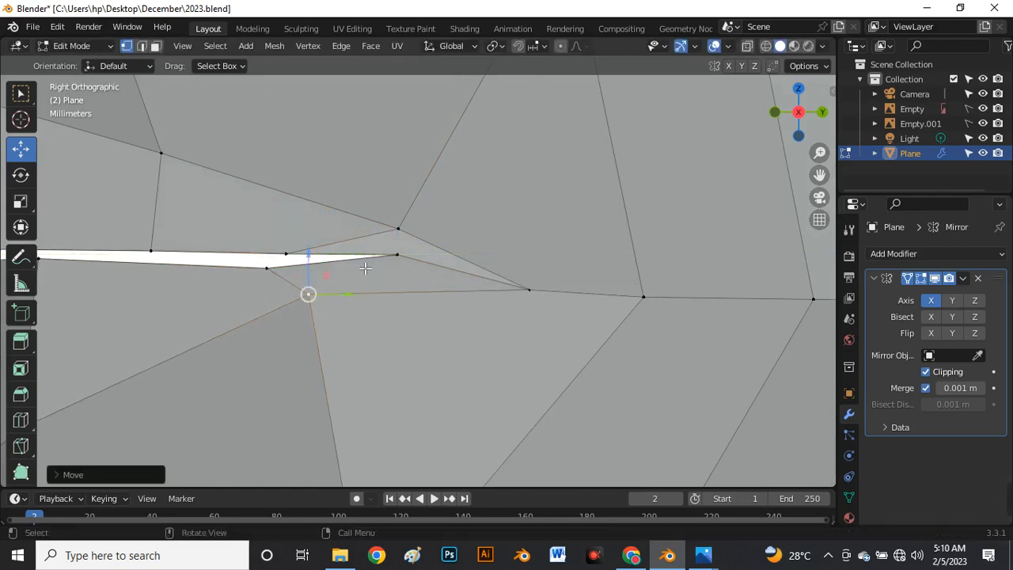
pyautogui.moveTo(403, 262)
pyautogui.mouseDown()
pyautogui.moveTo(406, 274)
pyautogui.moveTo(399, 267)
pyautogui.mouseUp()
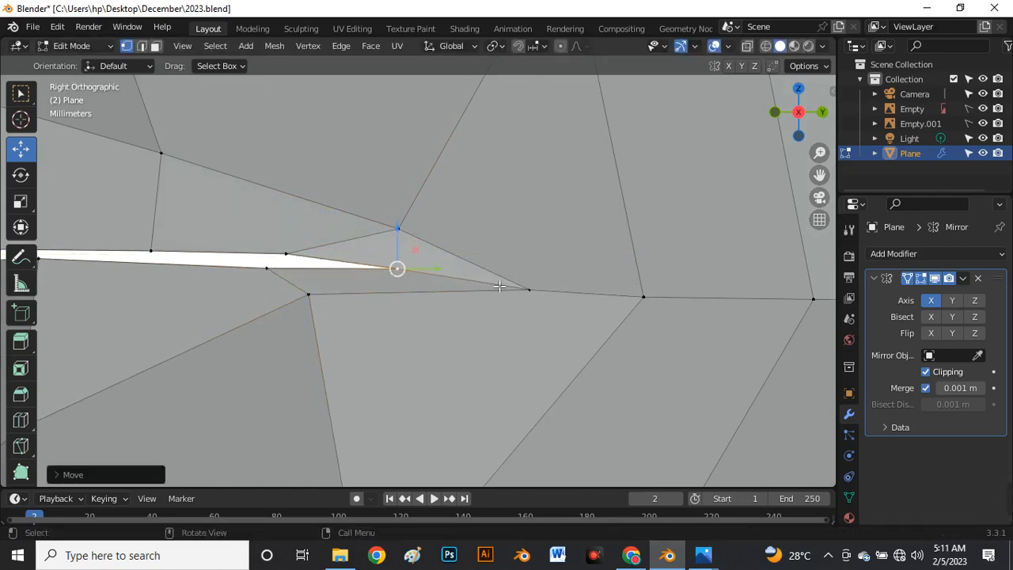
# Move the two front vertices of the lower lip's inner edge forward, toward the reference profile
pyautogui.click(456, 191)
pyautogui.scroll(-6, 456, 198)
pyautogui.scroll(3, 456, 249)
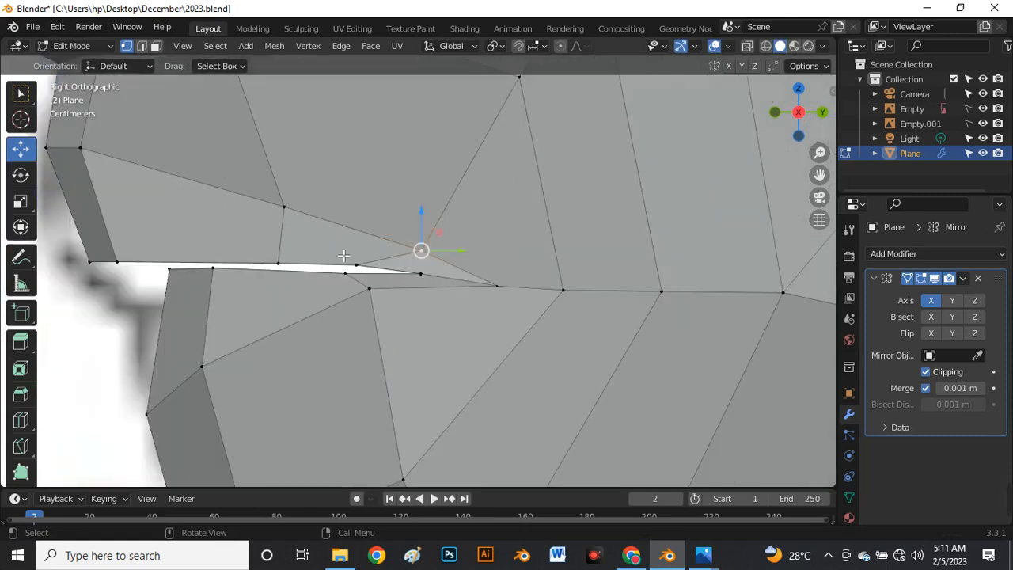
pyautogui.scroll(-5, 343, 254)
pyautogui.scroll(3, 289, 246)
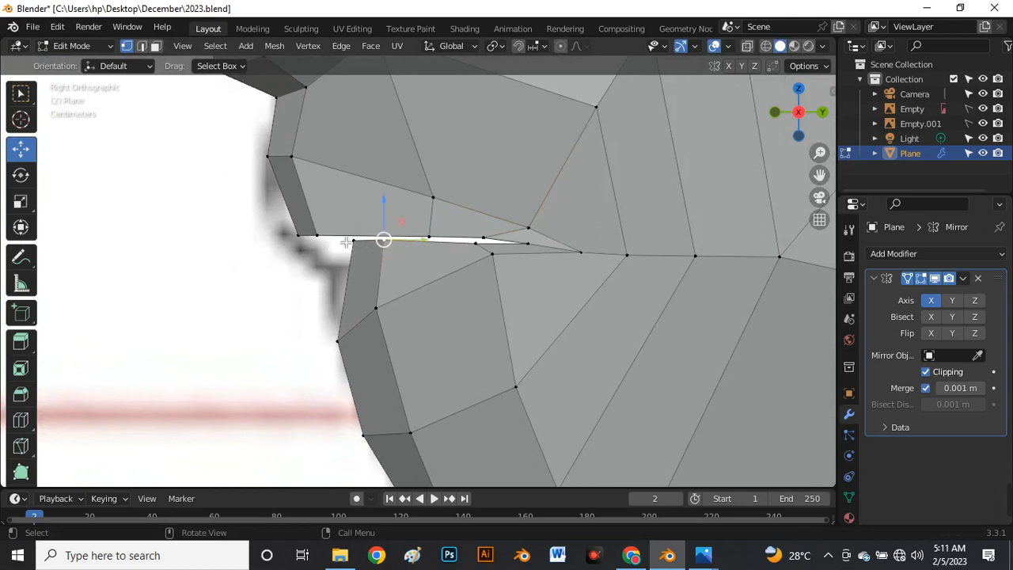
pyautogui.scroll(1, 346, 242)
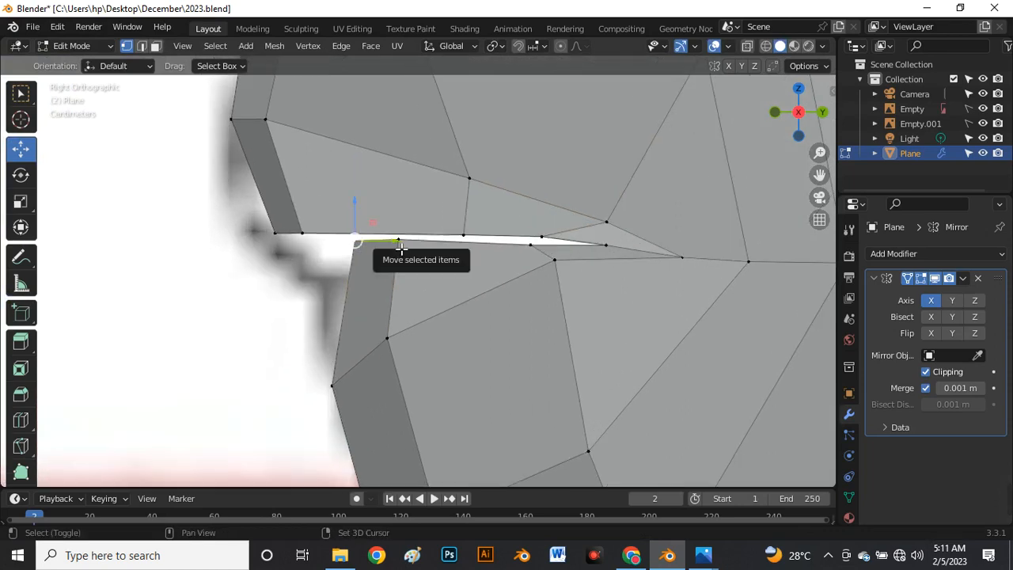
pyautogui.keyDown('shift'); pyautogui.click(399, 249); pyautogui.keyUp('shift')
pyautogui.moveTo(426, 242); pyautogui.dragTo(400, 246)
# Add one loop cut running around the lips, midway between their inner and outer edges
pyautogui.scroll(-2, 336, 273)
pyautogui.hotkey('ctrl', 'r')
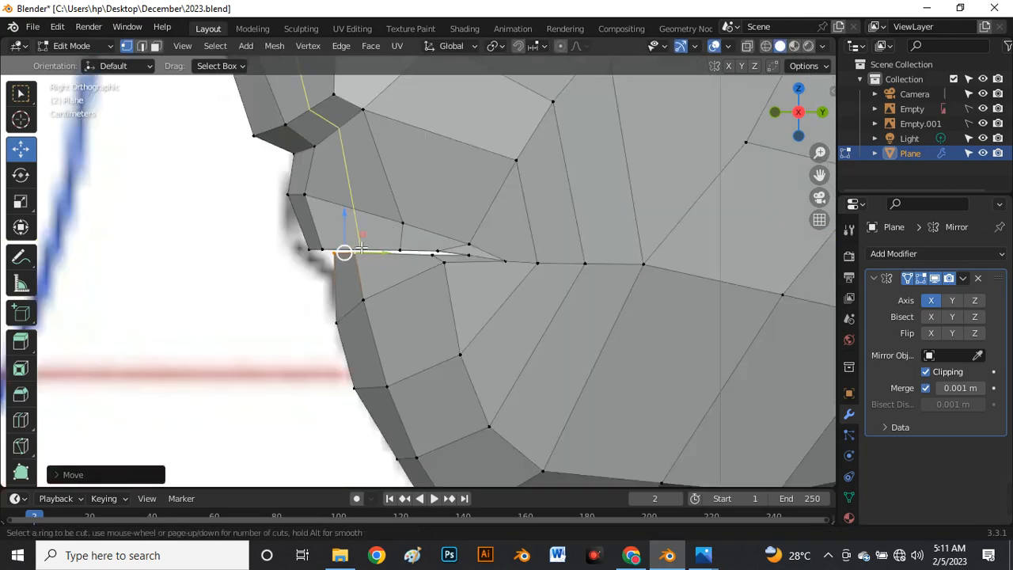
pyautogui.click(331, 230)
pyautogui.click(321, 232)
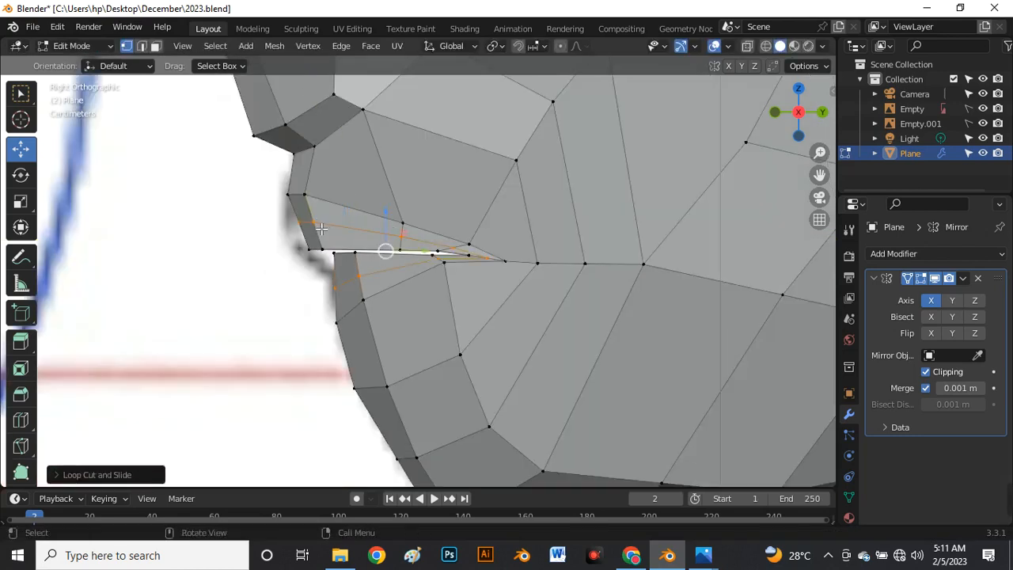
# With X-ray on, move the new loop's front upper-lip edge forward to match the reference profile
pyautogui.scroll(1, 315, 235)
pyautogui.click(324, 223)
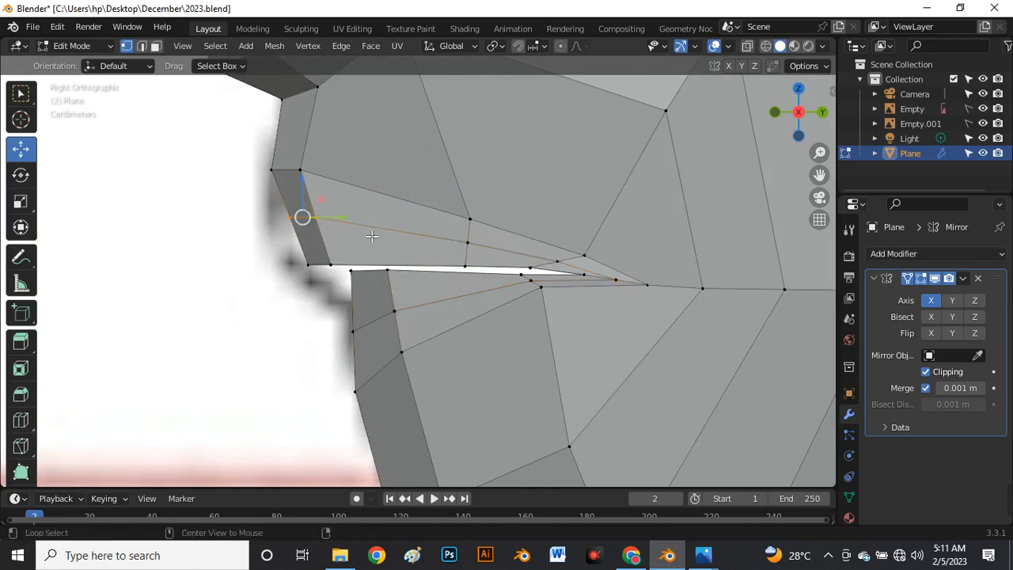
pyautogui.hotkey('alt', 'z')
pyautogui.moveTo(334, 218); pyautogui.dragTo(303, 219)
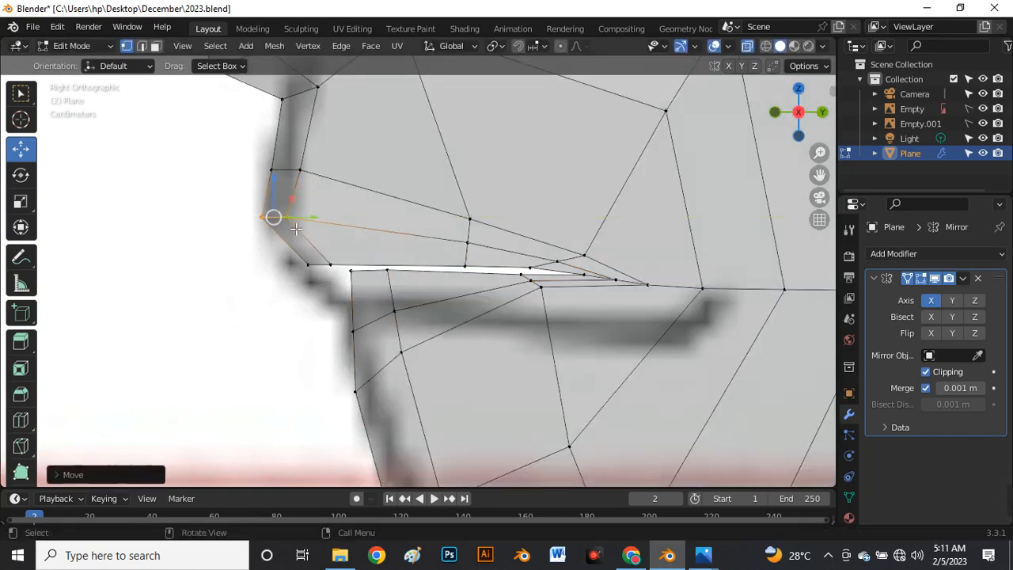
# Move the new loop's front lower-lip edge forward and slightly up, and adjust the lower lip's inner front vertices to the profile
pyautogui.scroll(1, 304, 308)
pyautogui.click(374, 302)
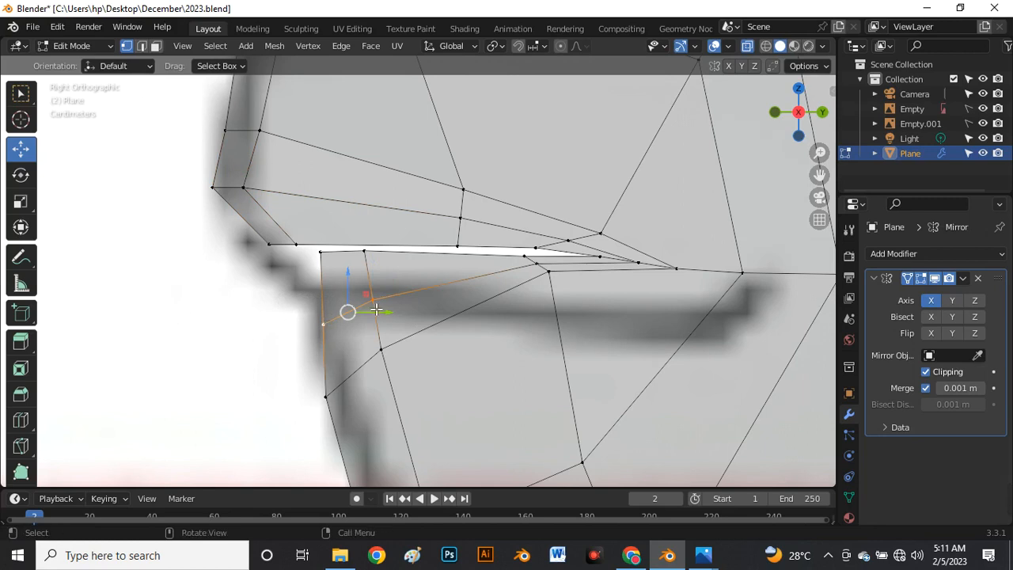
pyautogui.moveTo(385, 313); pyautogui.dragTo(320, 275)
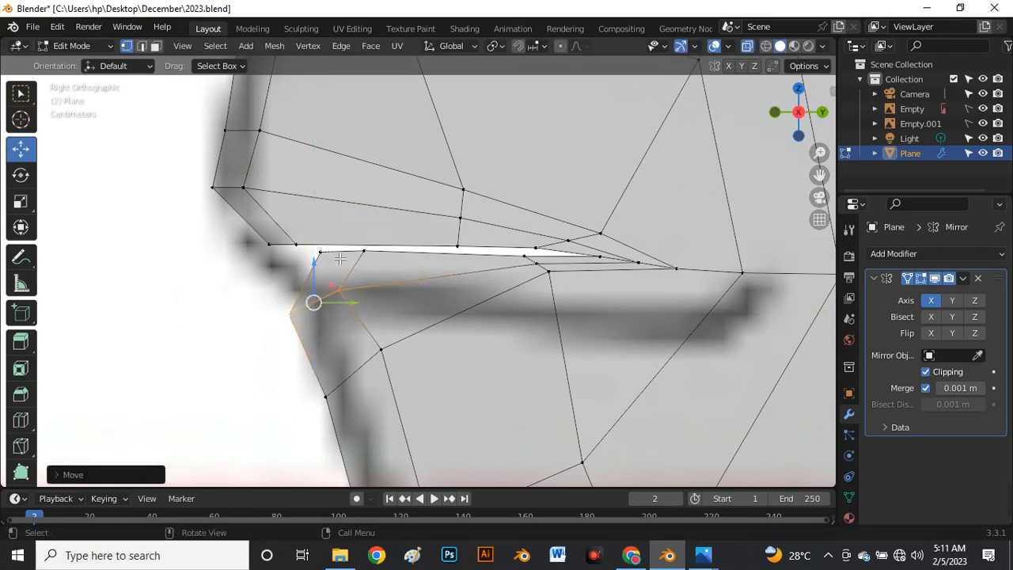
pyautogui.click(320, 253)
pyautogui.keyDown('shift'); pyautogui.click(363, 253); pyautogui.keyUp('shift')
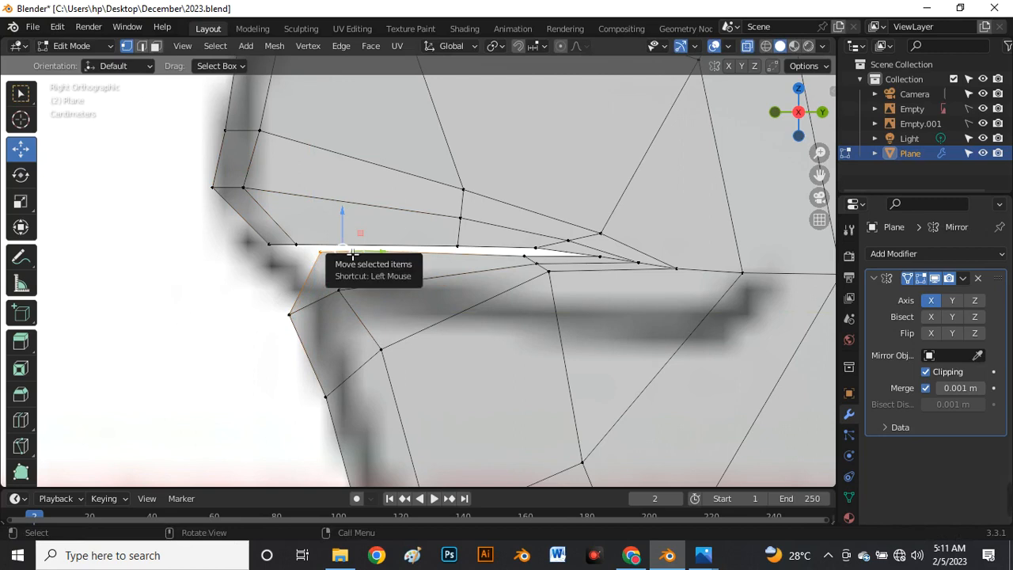
pyautogui.moveTo(352, 254); pyautogui.dragTo(306, 315)
# In the front view with X-ray off, edge-slide the upper lip's central outer edge upward
pyautogui.moveTo(306, 314); pyautogui.dragTo(379, 235, button='middle')
pyautogui.press('`')
pyautogui.click(289, 183)
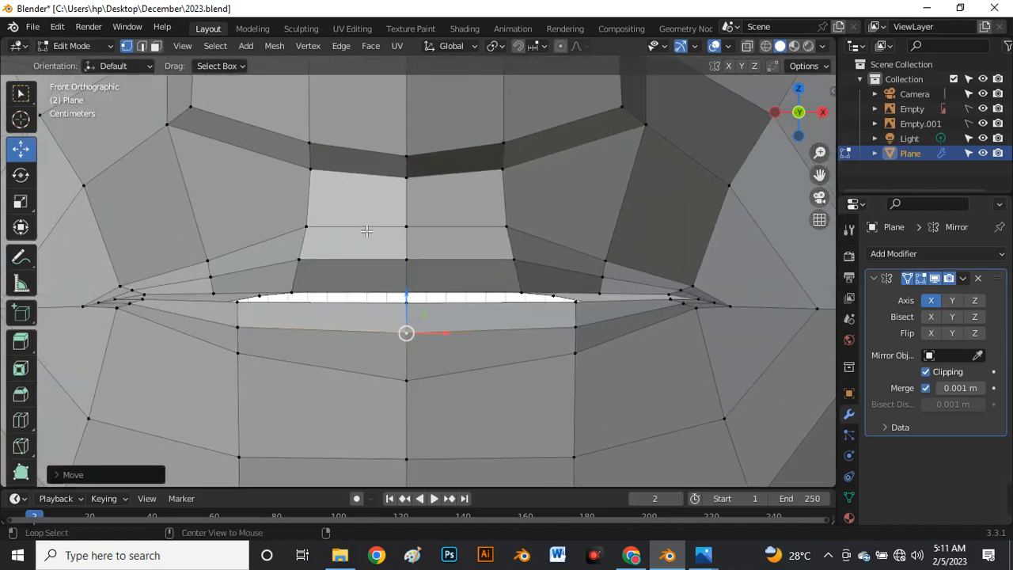
pyautogui.hotkey('alt', 'z')
pyautogui.scroll(-4, 371, 228)
pyautogui.hotkey('alt', 'z')
pyautogui.scroll(3, 368, 238)
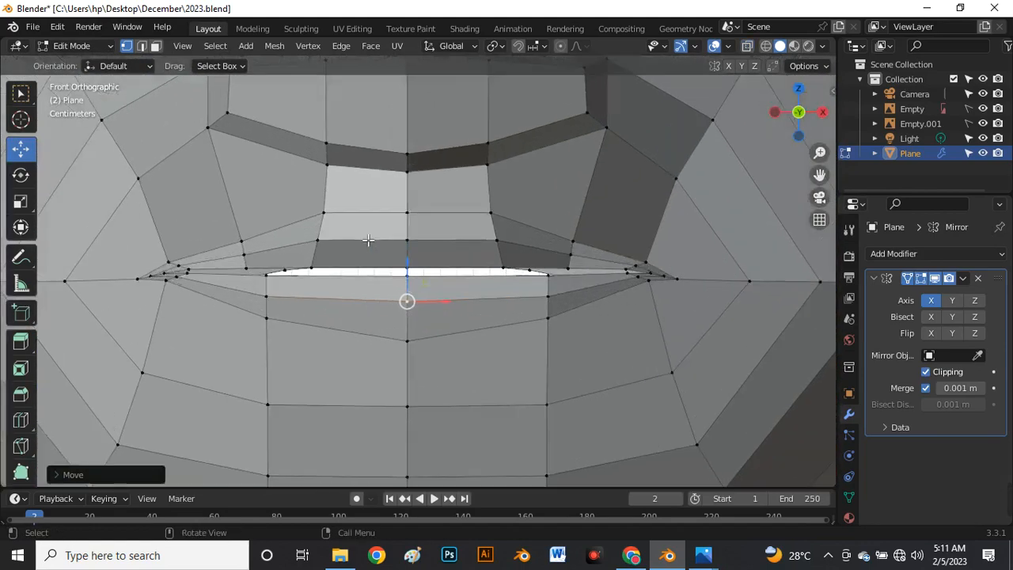
pyautogui.scroll(1, 368, 240)
pyautogui.click(516, 207)
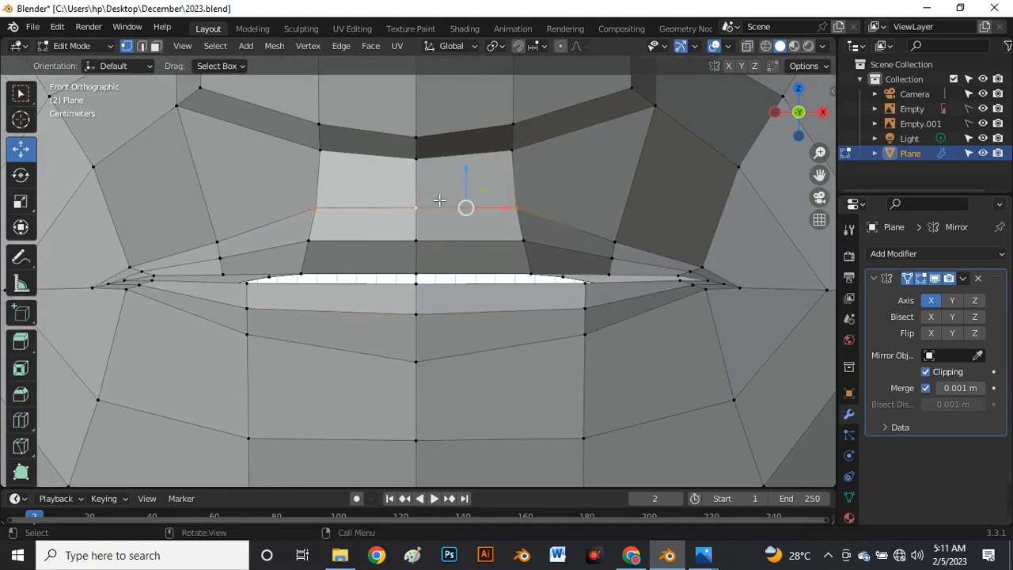
pyautogui.press('g')
pyautogui.press('g')
pyautogui.click(432, 170)
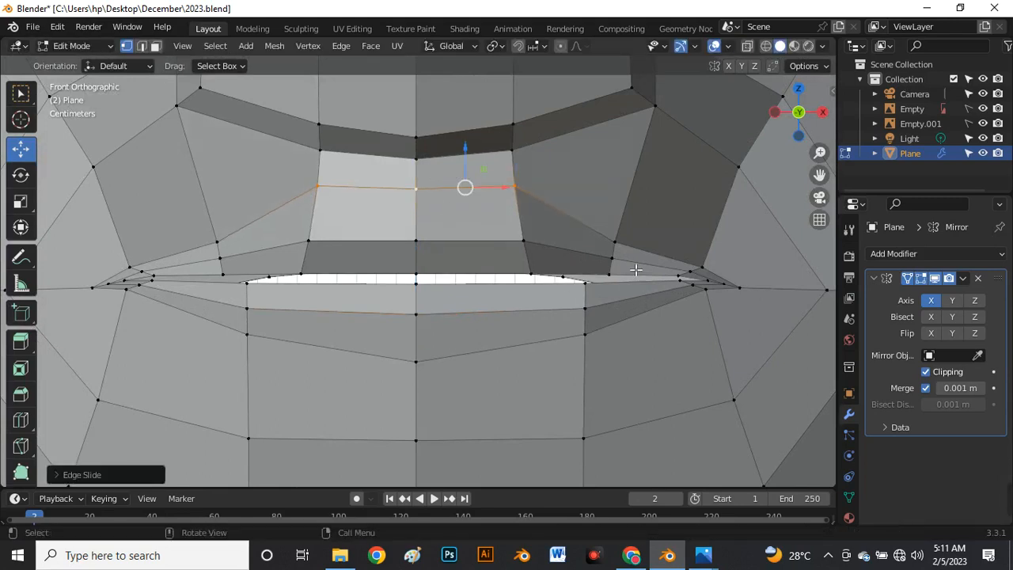
# Slide the upper lip's outer side vertex, midway to the mouth corner, upward along its edge
pyautogui.click(614, 241)
pyautogui.press('g')
pyautogui.press('g')
pyautogui.click(619, 222)
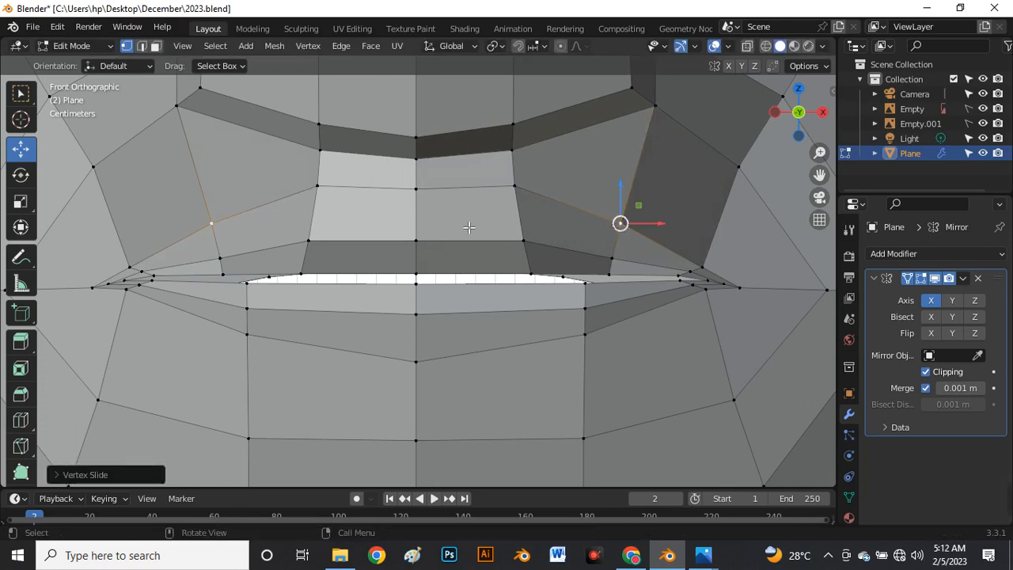
# Slide the outer upper-lip vertex at the mouth corner slightly up and the outer lower-lip vertex down
pyautogui.scroll(4, 622, 249)
pyautogui.click(632, 277)
pyautogui.press('g')
pyautogui.press('g')
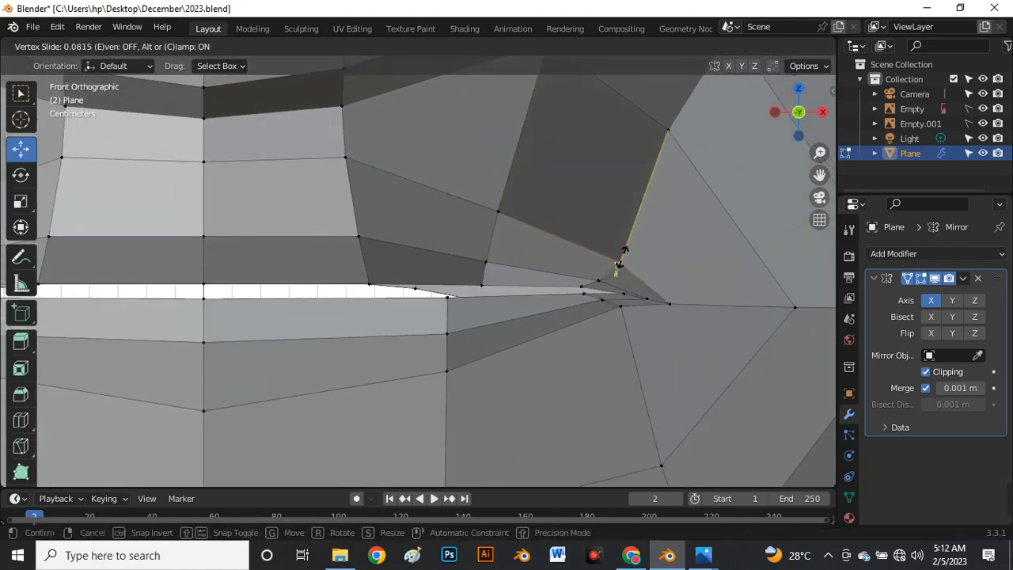
pyautogui.click(622, 251)
pyautogui.click(631, 317)
pyautogui.press('g')
pyautogui.press('g')
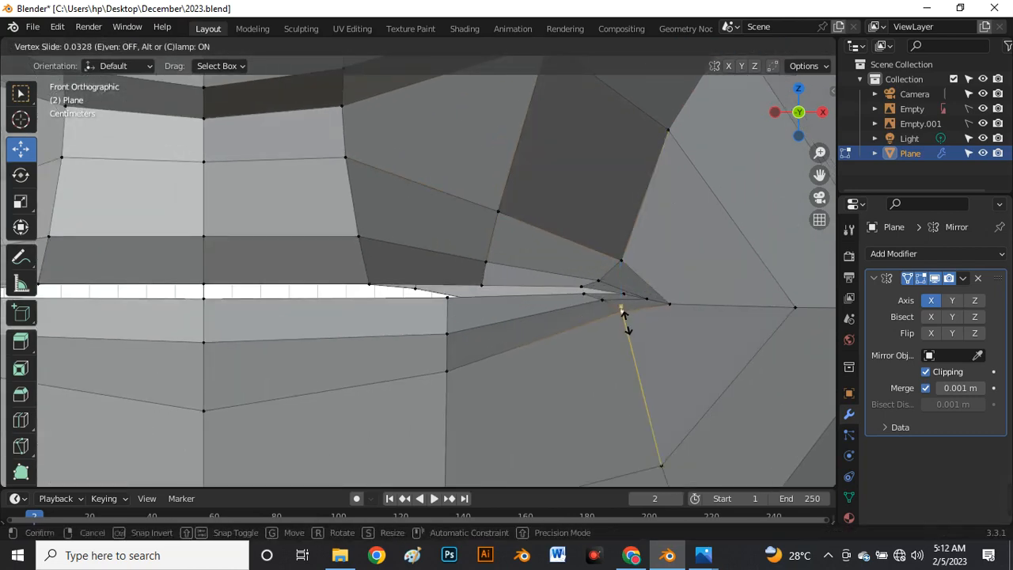
pyautogui.click(637, 341)
# Slide the middle loop's lower and upper vertices near the mouth corner outward, toward the outer lip edge
pyautogui.click(612, 311)
pyautogui.press('g')
pyautogui.press('g')
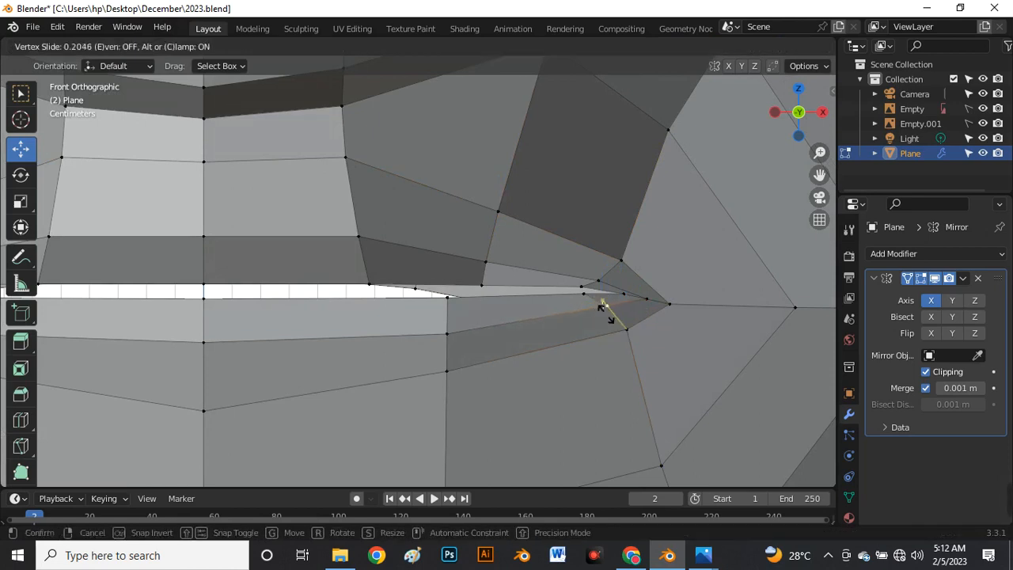
pyautogui.click(604, 313)
pyautogui.hotkey('shift', 'v')
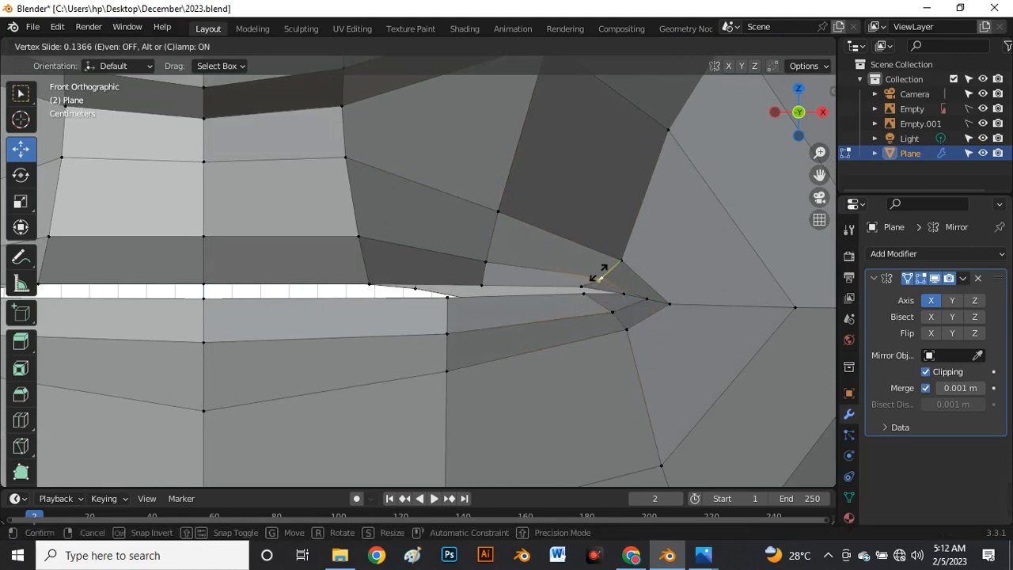
pyautogui.click(603, 270)
# Slide the middle loop's upper-lip side vertex slightly up toward the outer lip edge
pyautogui.click(489, 264)
pyautogui.press('g')
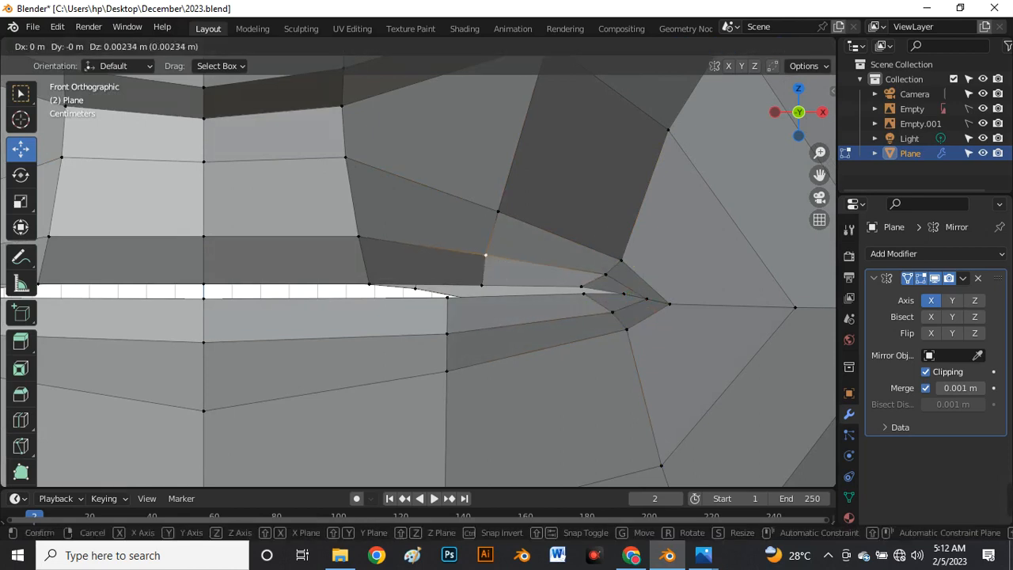
pyautogui.press('g')
pyautogui.click(502, 261)
# In the right side view with X-ray on, slide the middle loop's front upper-lip edge and adjoining side vertex up close to the outer lip edge
pyautogui.scroll(-4, 443, 233)
pyautogui.keyDown('shift'); pyautogui.moveTo(228, 276); pyautogui.dragTo(371, 202, button='middle'); pyautogui.keyUp('shift')
pyautogui.press('`')
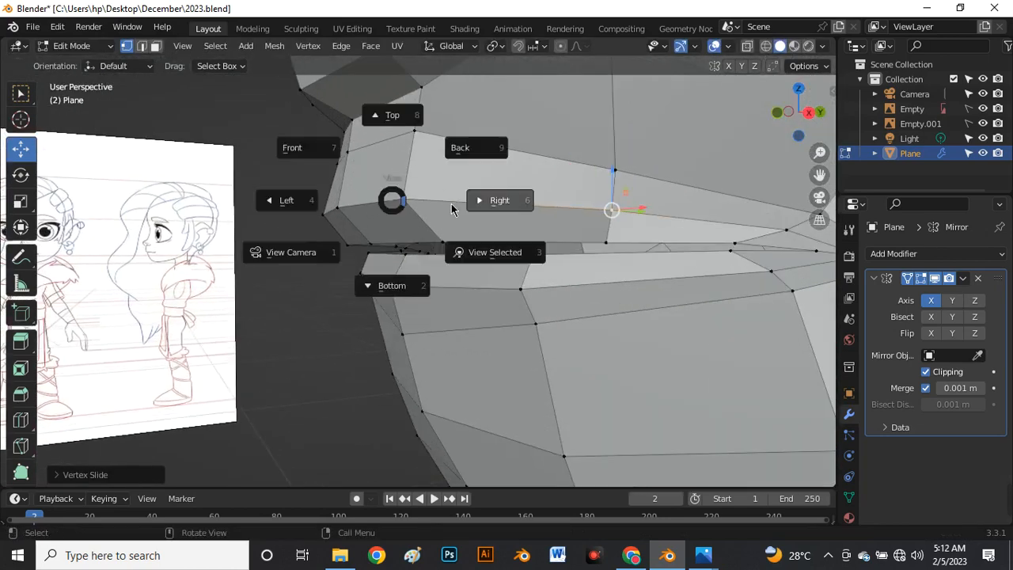
pyautogui.click(539, 216)
pyautogui.scroll(5, 475, 221)
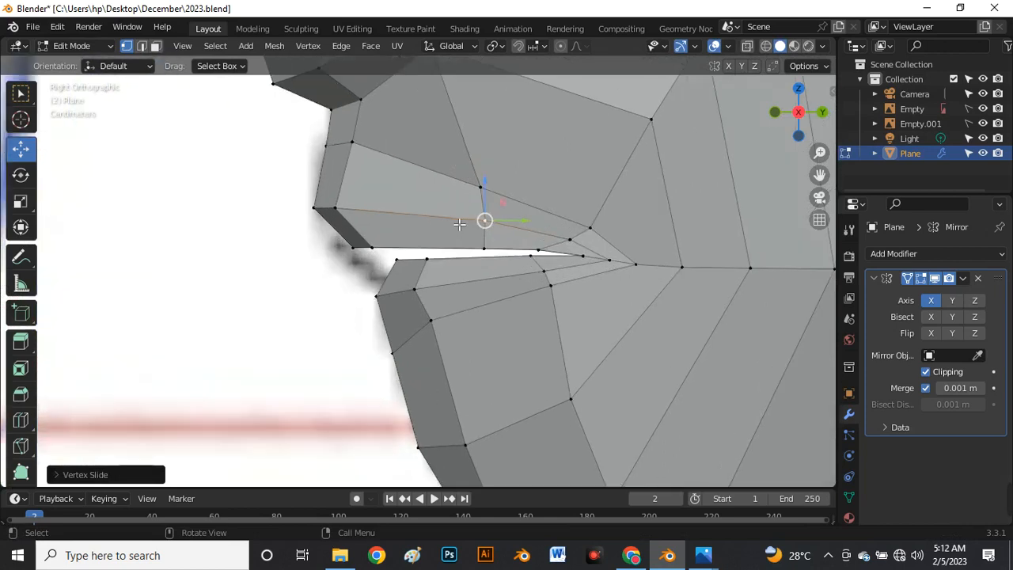
pyautogui.hotkey('alt', 'z')
pyautogui.moveTo(255, 165); pyautogui.dragTo(337, 244)
pyautogui.press('g')
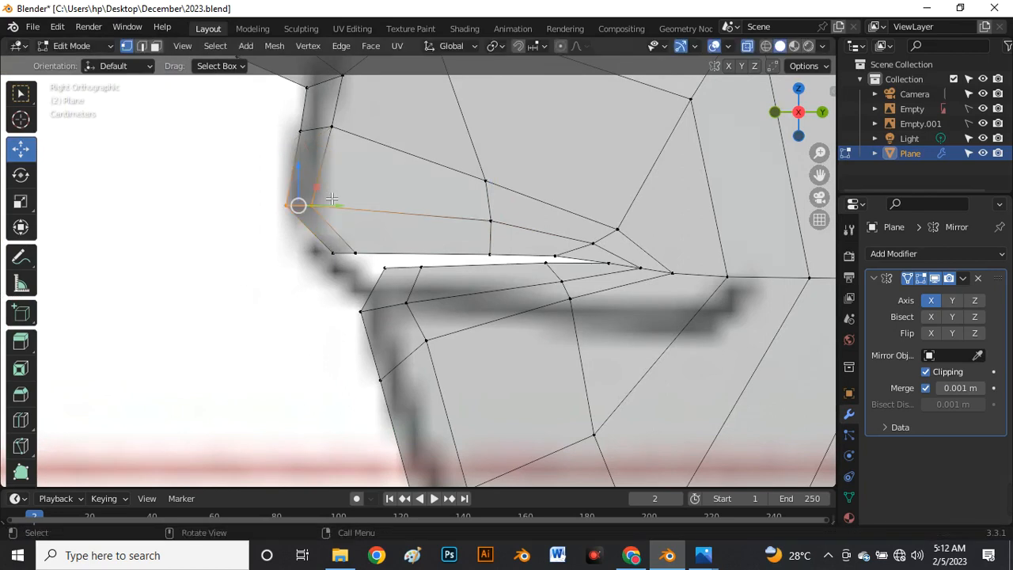
pyautogui.rightClick(349, 164)
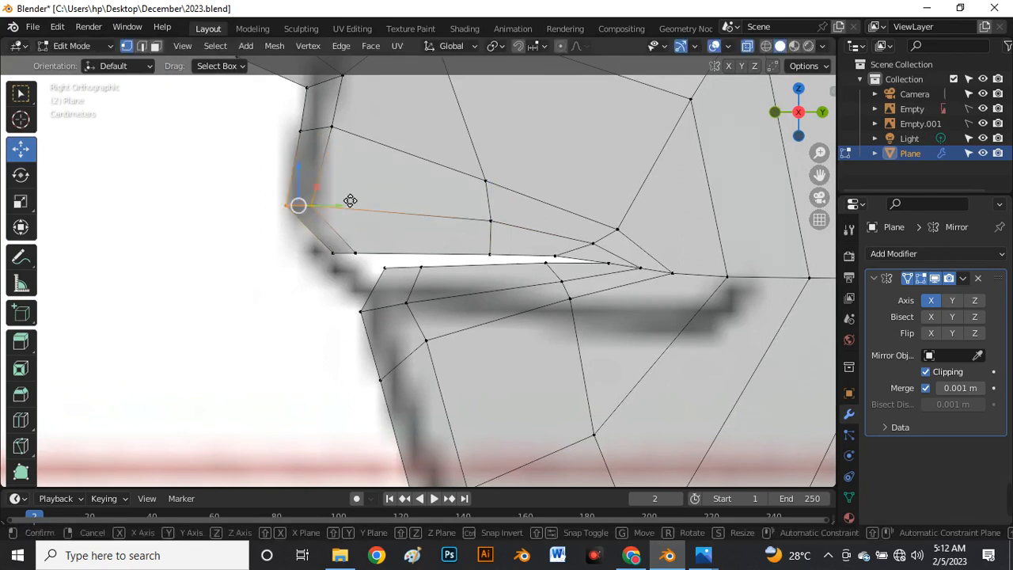
pyautogui.press('g')
pyautogui.press('g')
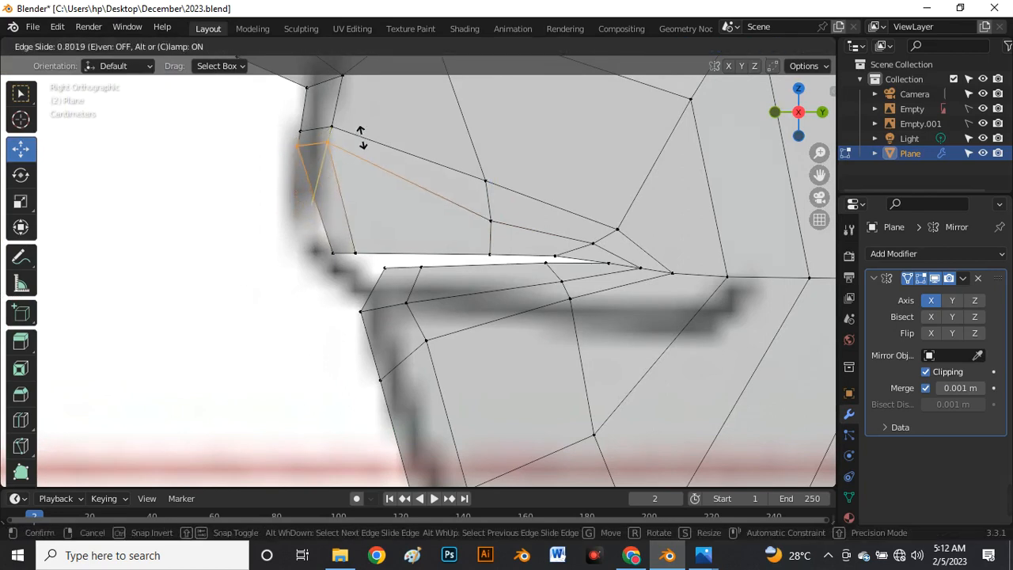
pyautogui.click(368, 138)
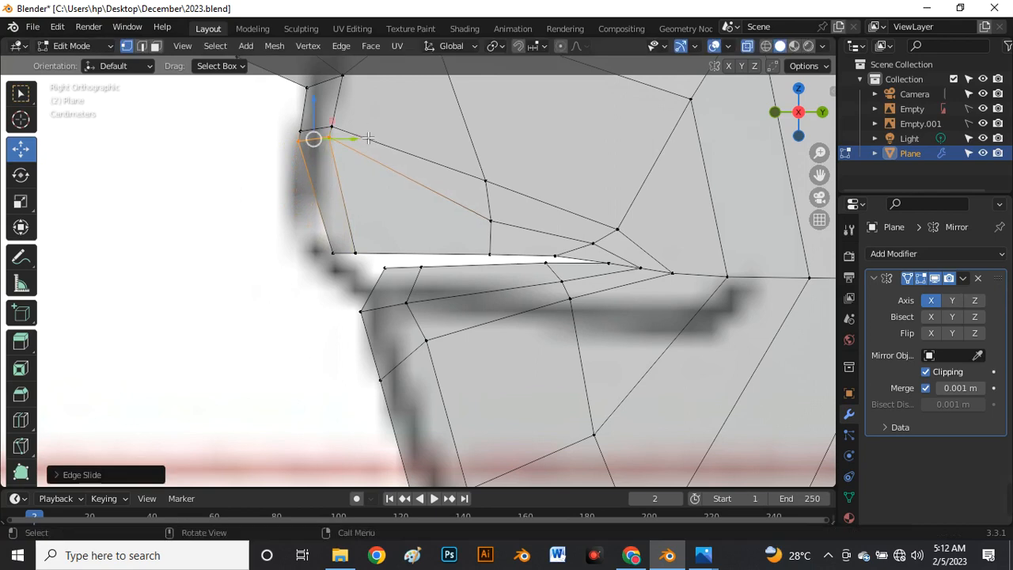
pyautogui.hotkey('shift', 'v')
pyautogui.click(469, 220)
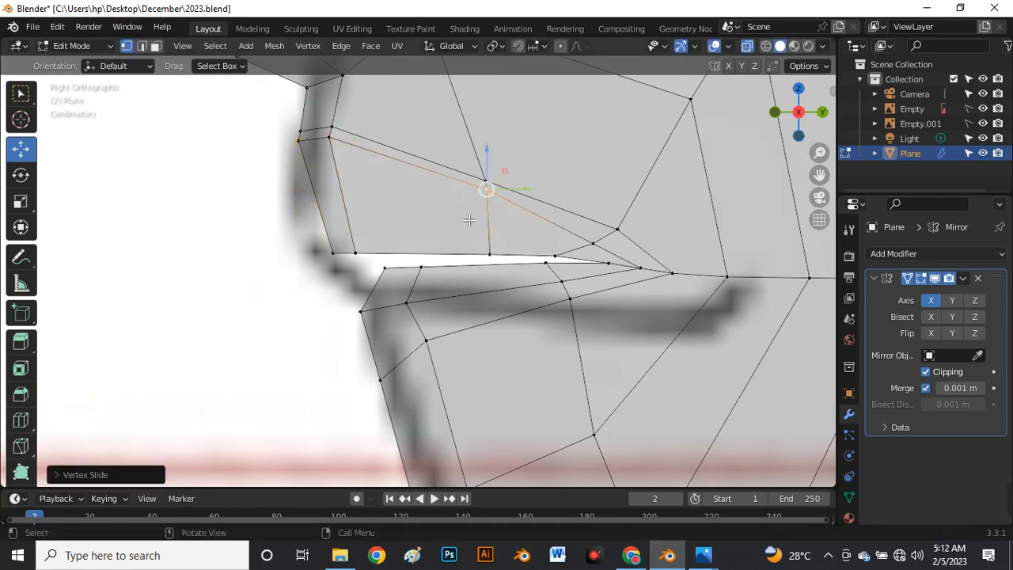
# Slide the middle loop's front lower-lip edge and adjoining side vertex down close to the lower lip's outer edge
pyautogui.keyDown('alt'); pyautogui.click(380, 306); pyautogui.keyUp('alt')
pyautogui.press('g')
pyautogui.press('g')
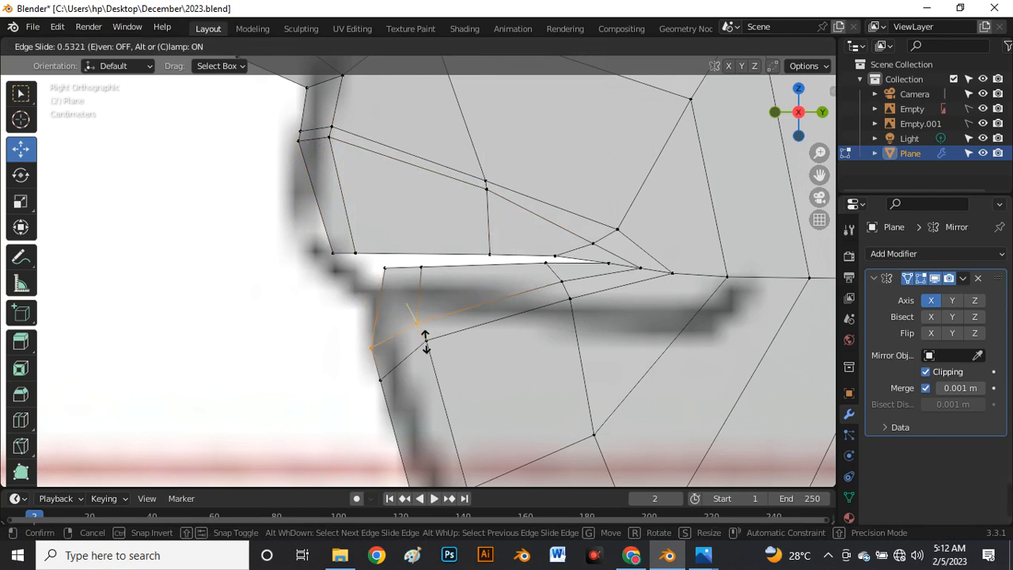
pyautogui.click(430, 366)
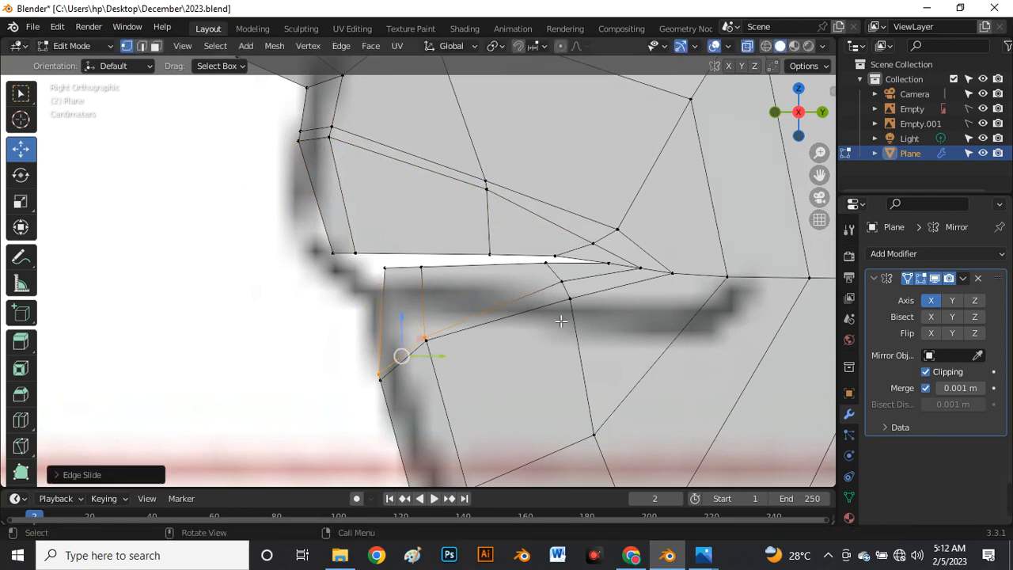
pyautogui.hotkey('shift', 'v')
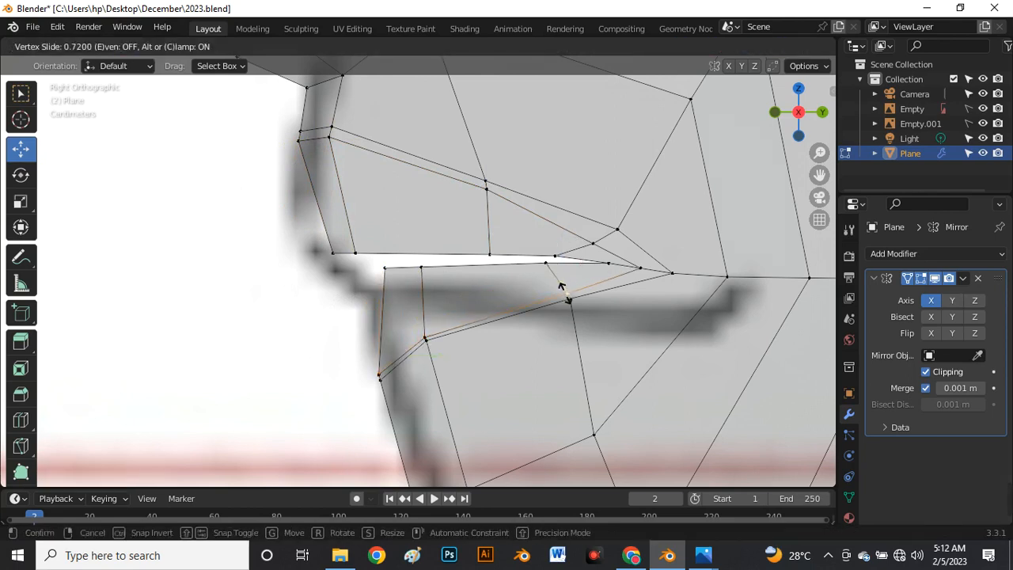
pyautogui.click(561, 286)
# Slide the middle loop's lower-lip side vertex down close to the outer lip edge and its mouth-corner vertex slightly outward
pyautogui.scroll(2, 617, 278)
pyautogui.hotkey('shift', 'v')
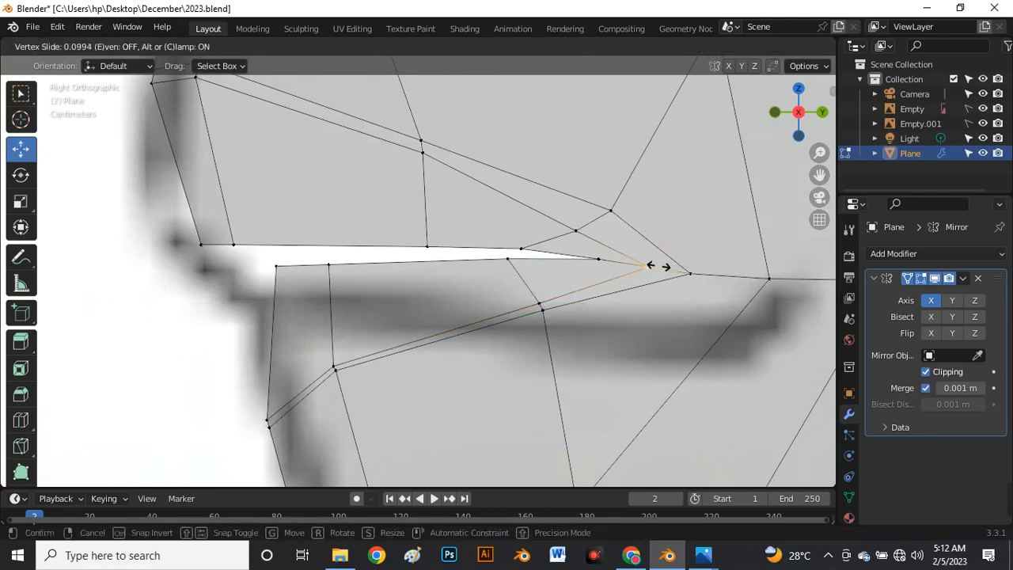
pyautogui.click(649, 265)
# Slide the outer upper-lip vertex near the mouth corner slightly up, and slide the adjacent middle-loop vertex up and outward to follow it
pyautogui.click(610, 210)
pyautogui.hotkey('shift', 'v')
pyautogui.click(574, 232)
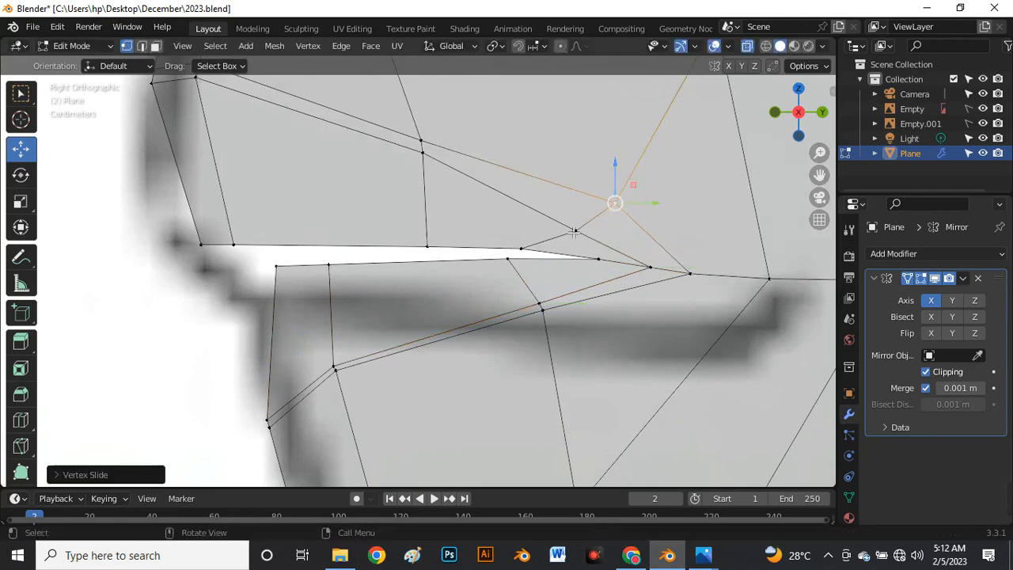
pyautogui.click(575, 231)
pyautogui.hotkey('shift', 'v')
pyautogui.click(573, 241)
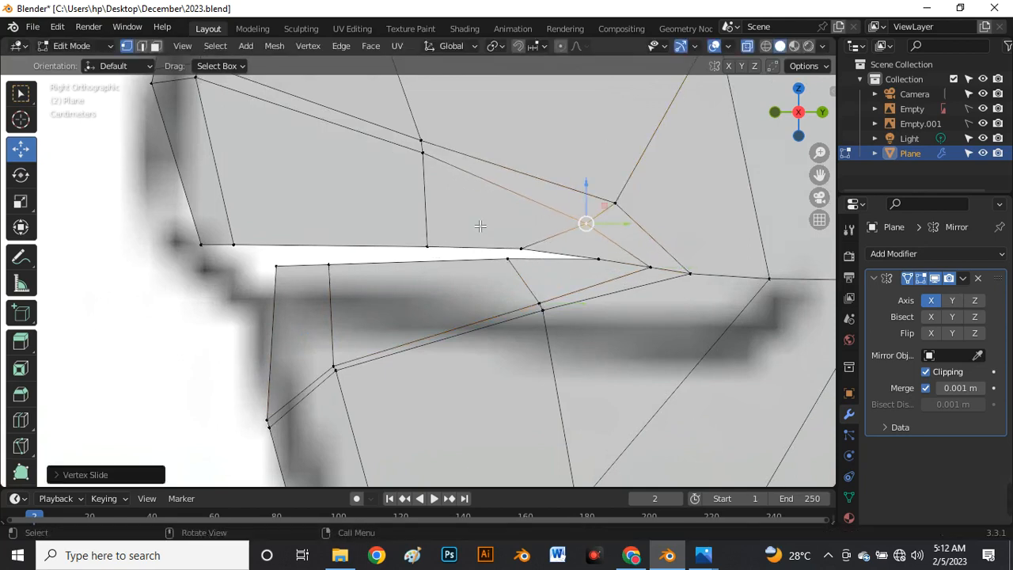
# Add a centered edge loop around the lips between the supporting loop and the mouth opening, and move its front upper-lip vertices forward to the profile
pyautogui.scroll(-3, 480, 226)
pyautogui.hotkey('ctrl', 'r')
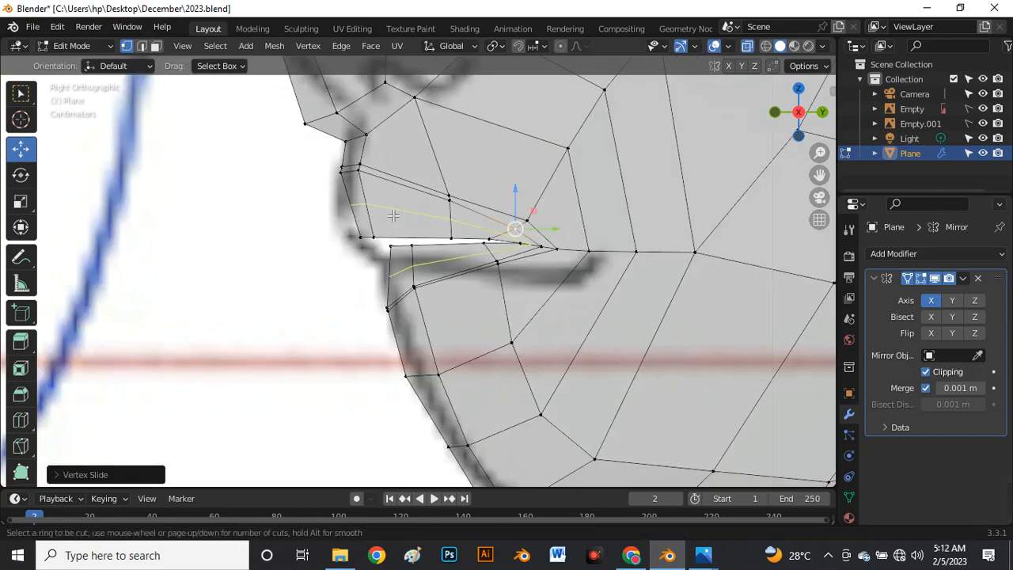
pyautogui.click(372, 202)
pyautogui.rightClick(372, 202)
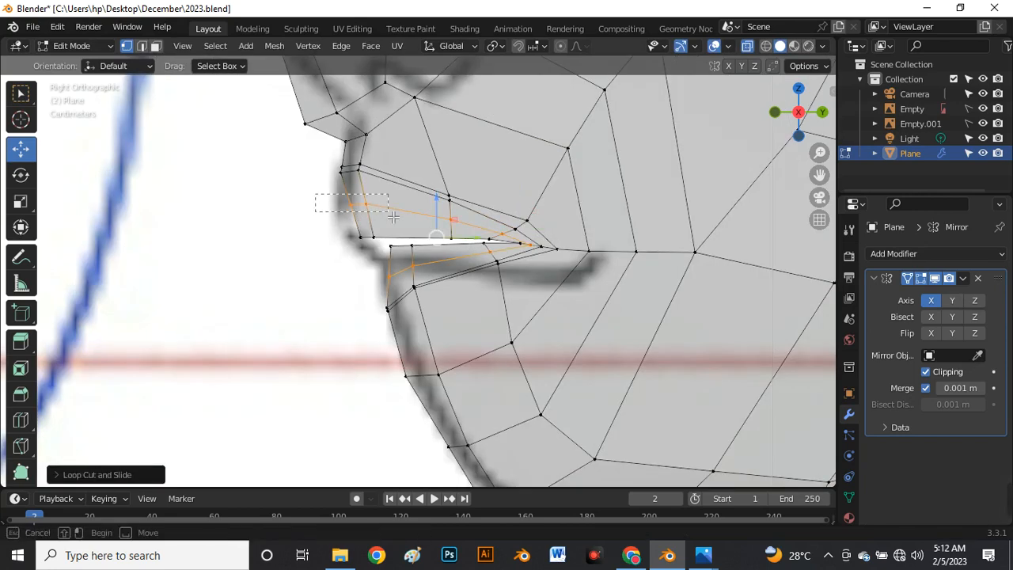
pyautogui.click(364, 204)
pyautogui.press('g')
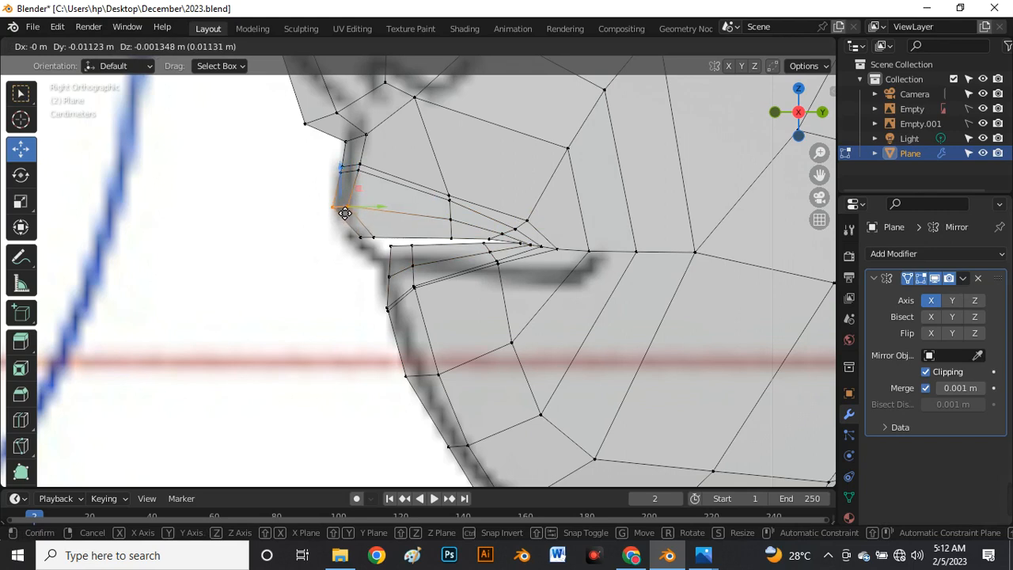
pyautogui.click(345, 211)
# Move the new loop's two front lower-lip vertices forward to round out the lower lip
pyautogui.scroll(4, 345, 210)
pyautogui.moveTo(368, 254); pyautogui.dragTo(456, 300)
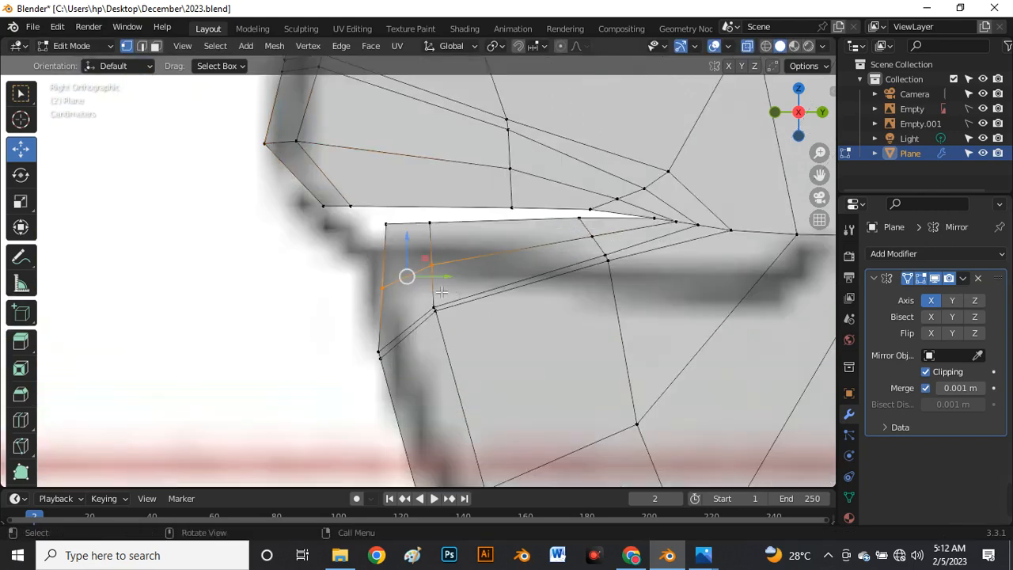
pyautogui.press('g')
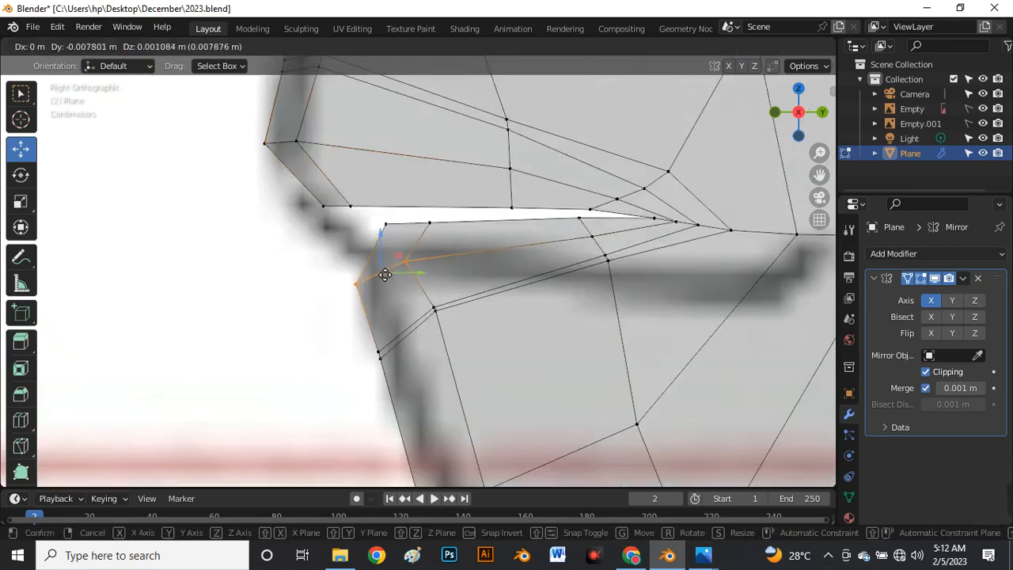
pyautogui.click(385, 269)
pyautogui.scroll(-4, 334, 339)
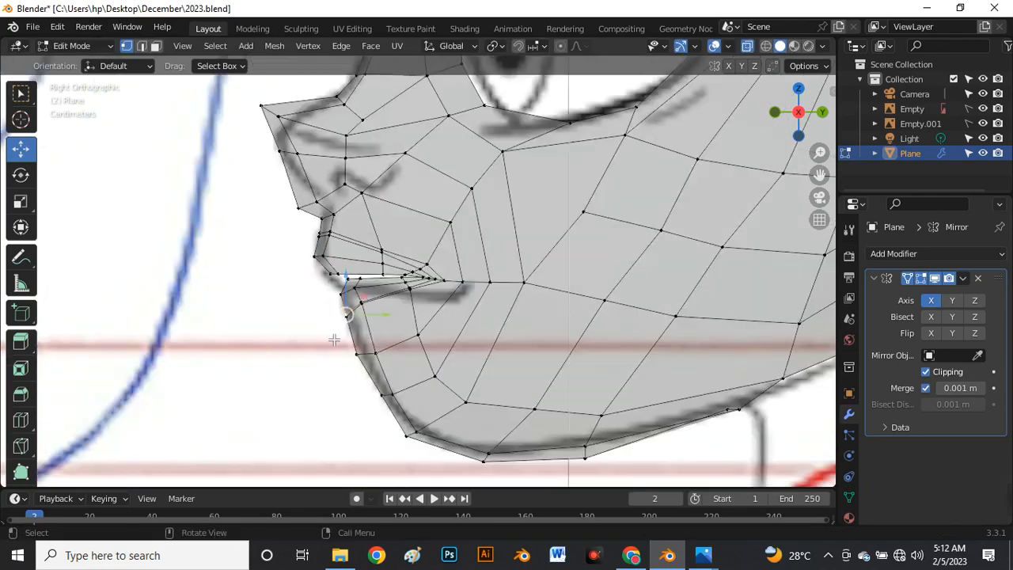
# Add an edge loop around the mouth, midway between the outer lip edge and the surrounding face loop
pyautogui.scroll(3, 349, 326)
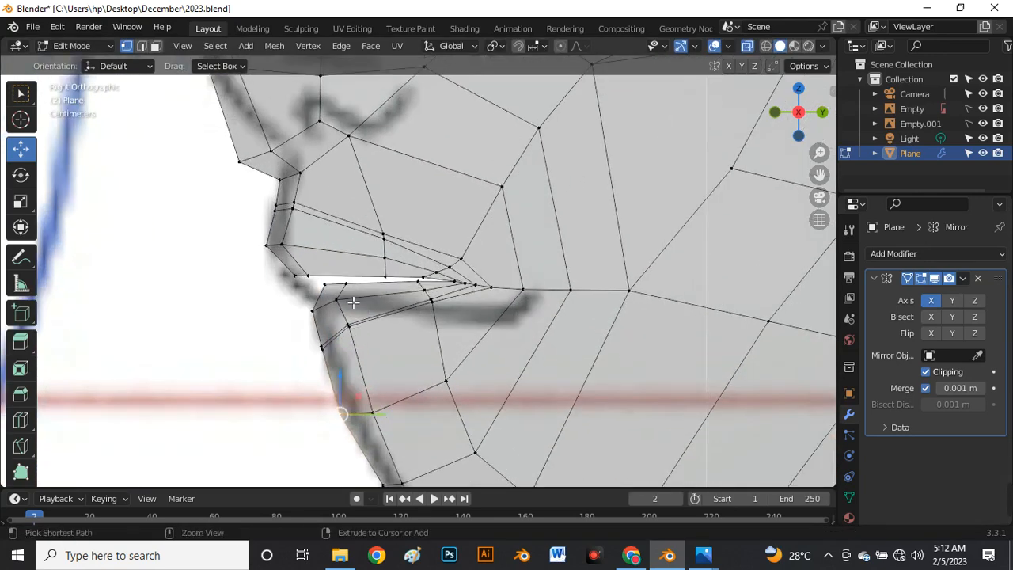
pyautogui.hotkey('ctrl', 'r')
pyautogui.click(308, 183)
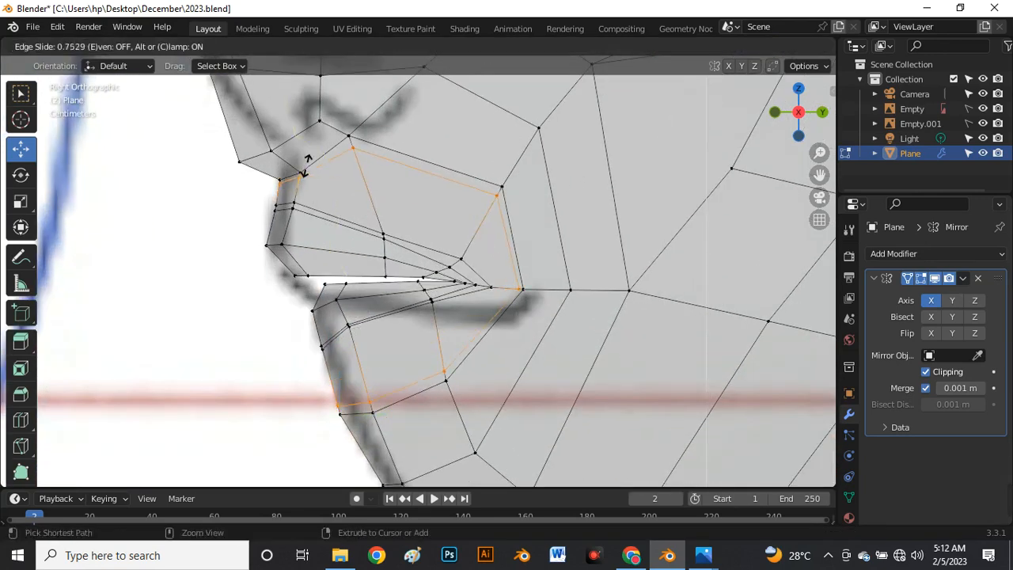
pyautogui.click(304, 181)
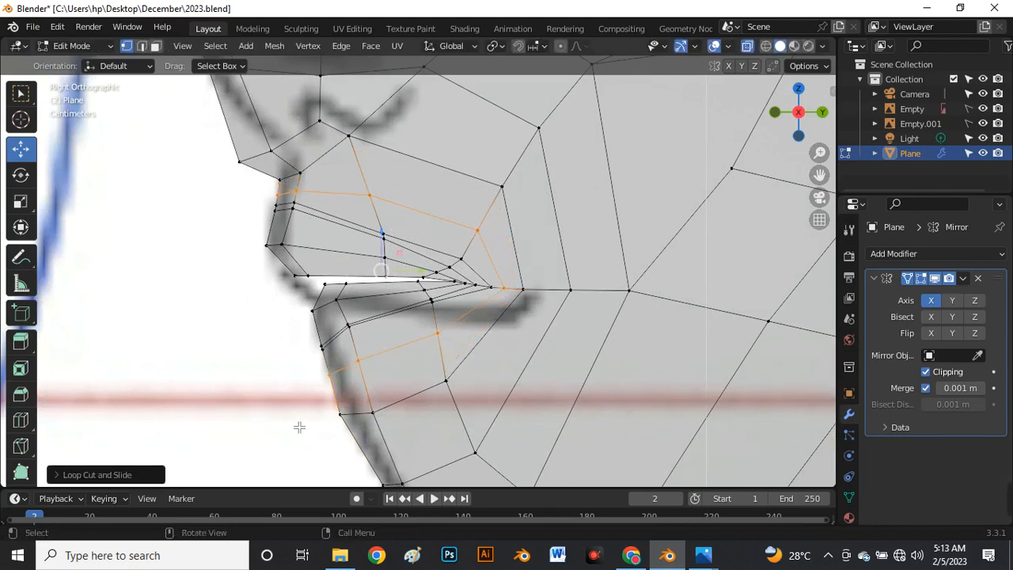
pyautogui.scroll(-3, 322, 366)
pyautogui.scroll(3, 337, 340)
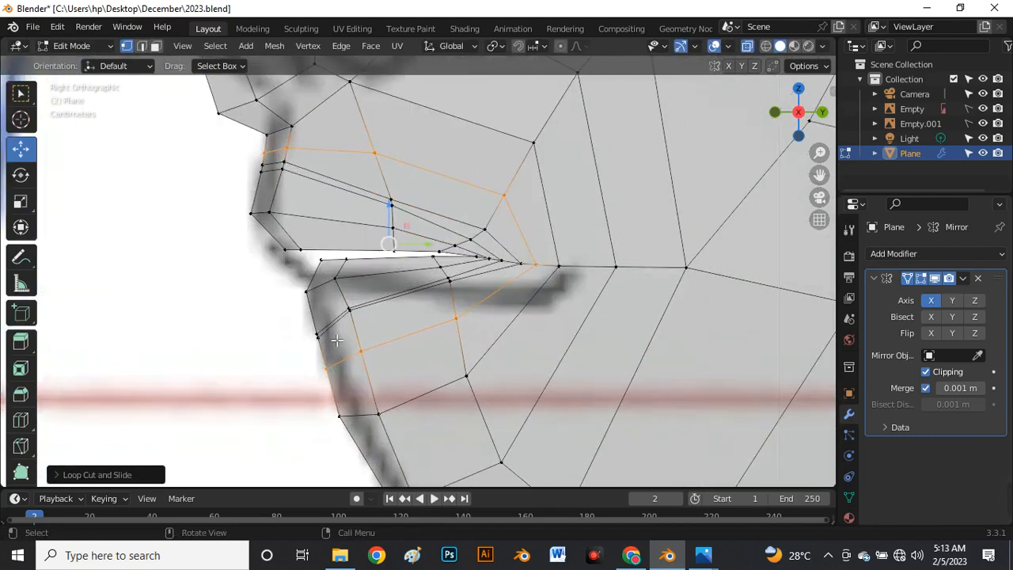
# Move the paired edges at the front of the lower lip's outer border slightly forward and inspect the lips in perspective
pyautogui.click(330, 340)
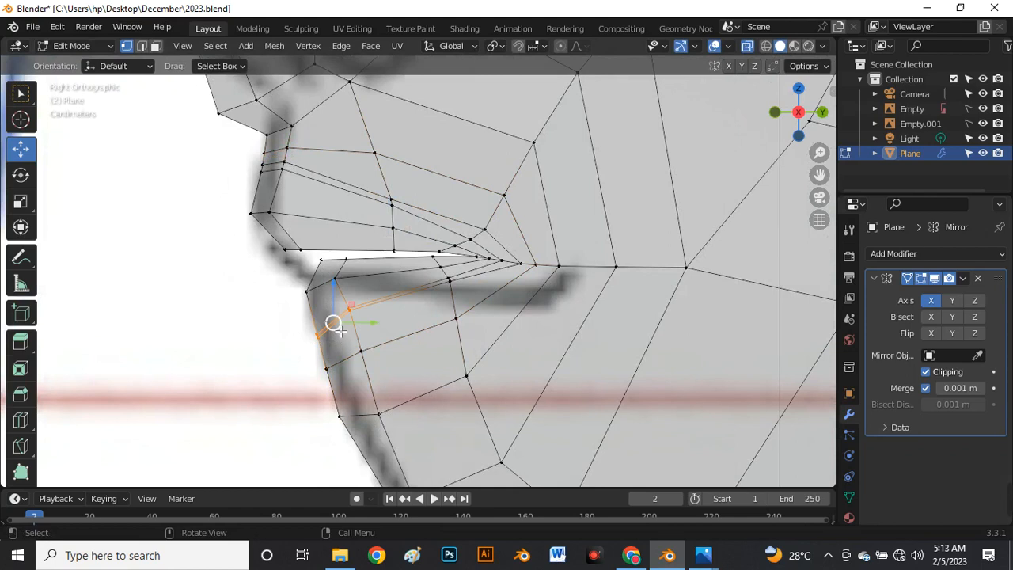
pyautogui.moveTo(340, 330); pyautogui.dragTo(326, 336)
pyautogui.hotkey('alt', 'z')
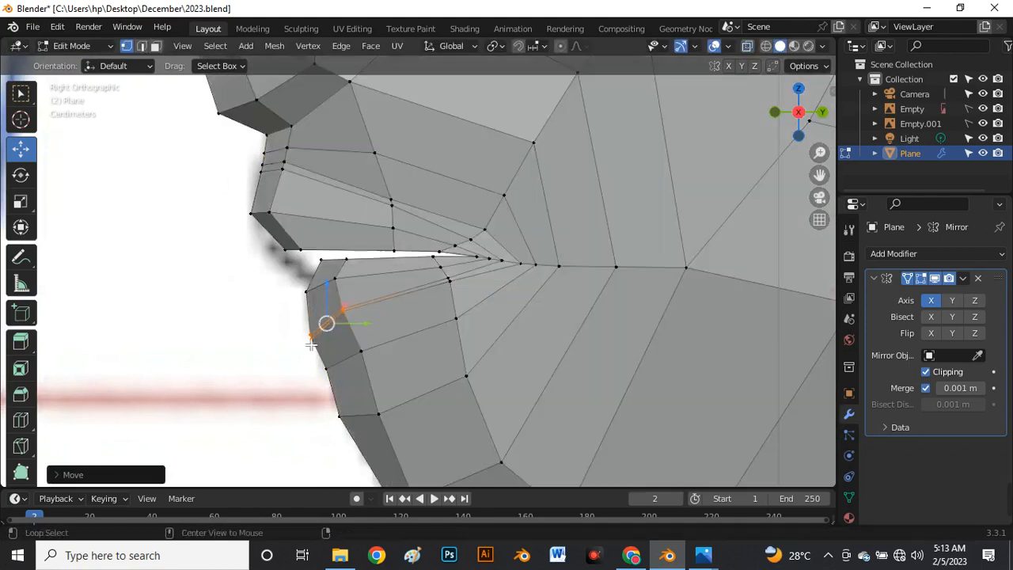
pyautogui.press('Tab')
pyautogui.moveTo(334, 324); pyautogui.dragTo(523, 331, button='middle')
pyautogui.press('Tab')
# In the right side view, slide the lower lip's front outermost border edge down close to the newly added loop below
pyautogui.press('`')
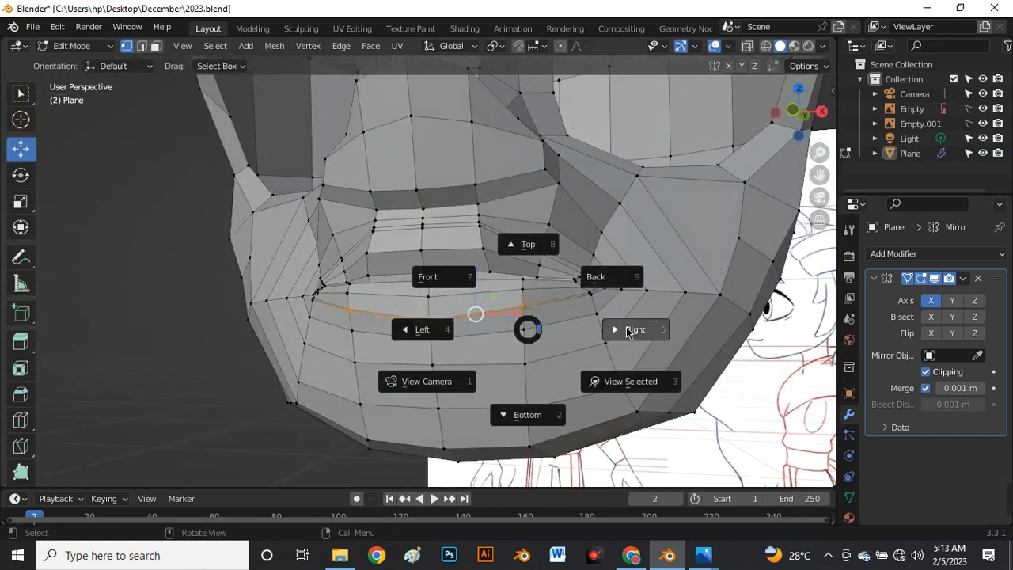
pyautogui.click(626, 326)
pyautogui.scroll(1, 424, 338)
pyautogui.scroll(3, 413, 341)
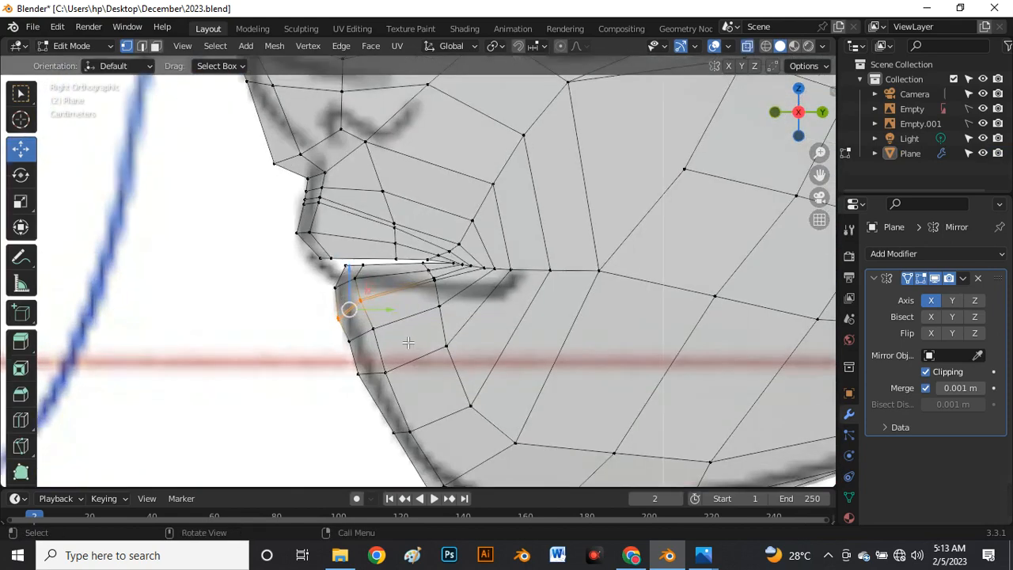
pyautogui.keyDown('alt'); pyautogui.click(337, 298); pyautogui.keyUp('alt')
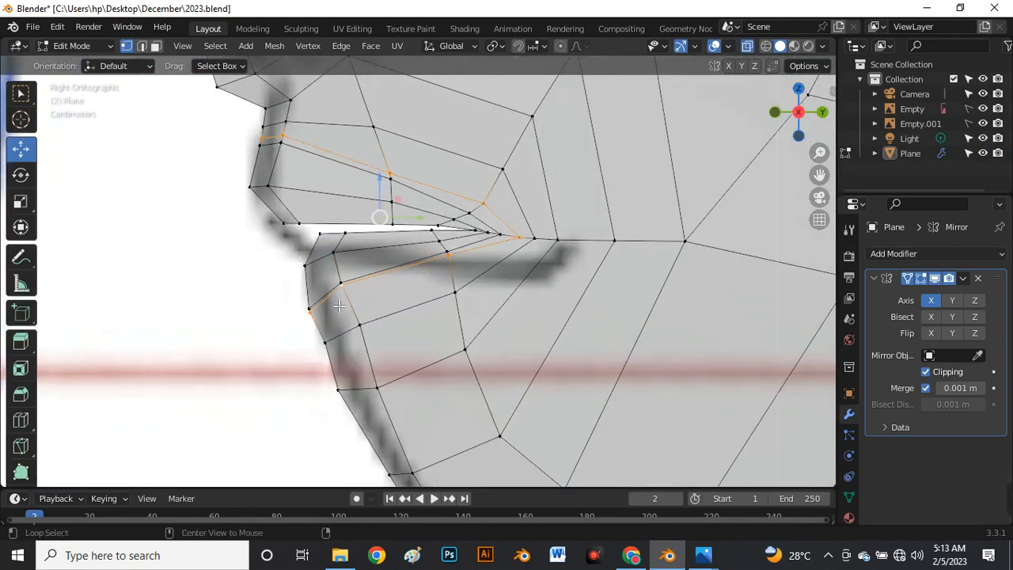
pyautogui.click(344, 306)
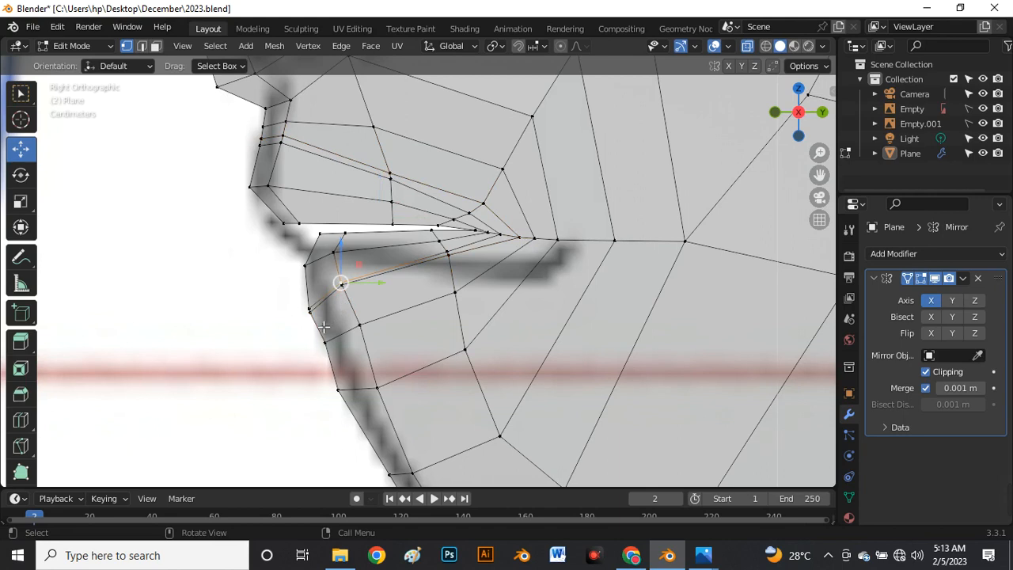
pyautogui.keyDown('ctrl'); pyautogui.click(343, 286); pyautogui.keyUp('ctrl')
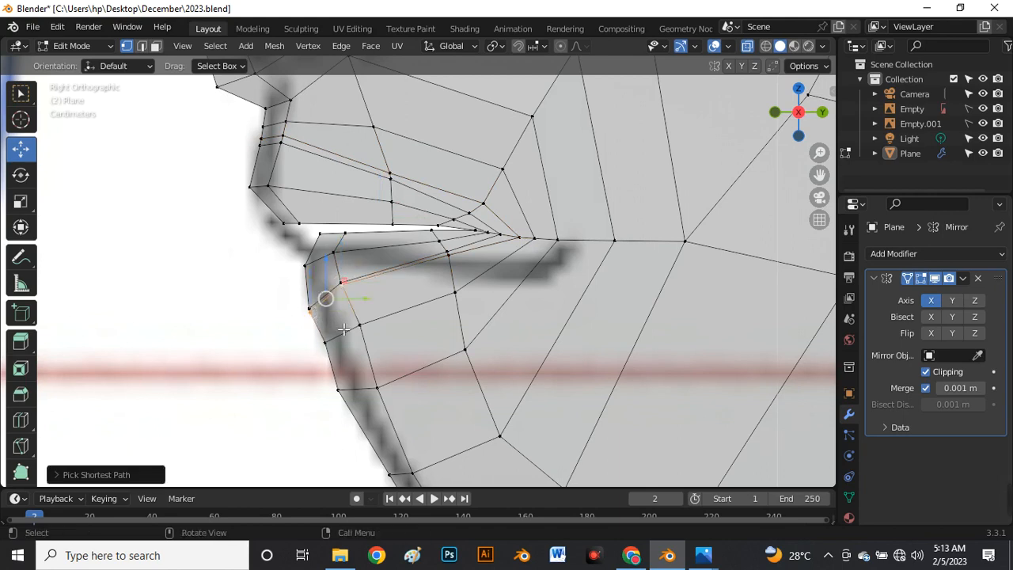
pyautogui.press('g')
pyautogui.press('g')
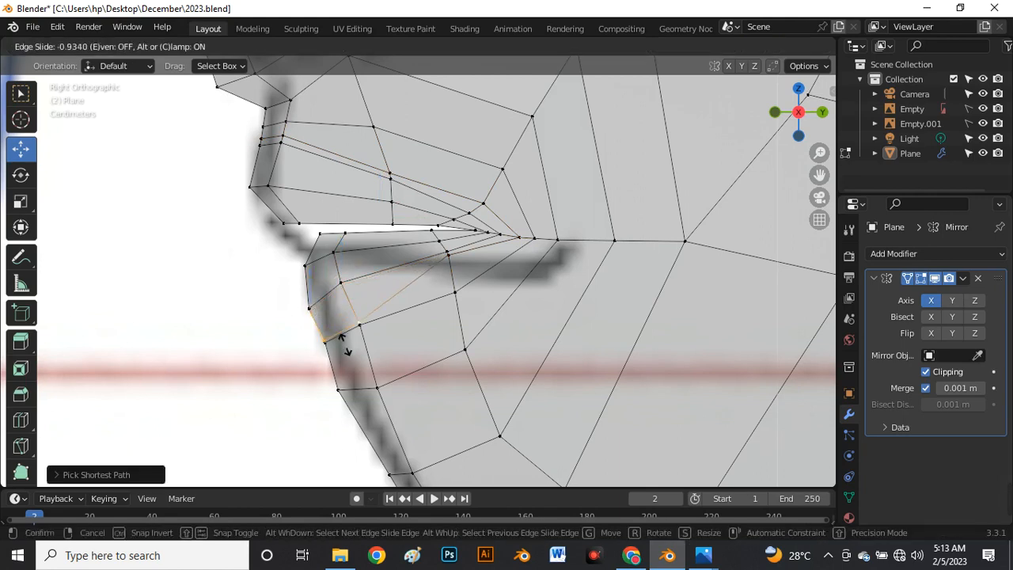
pyautogui.click(340, 336)
# Move the lower lip's outer side vertex down close to the loop below, in line with the lowered front edge
pyautogui.click(456, 263)
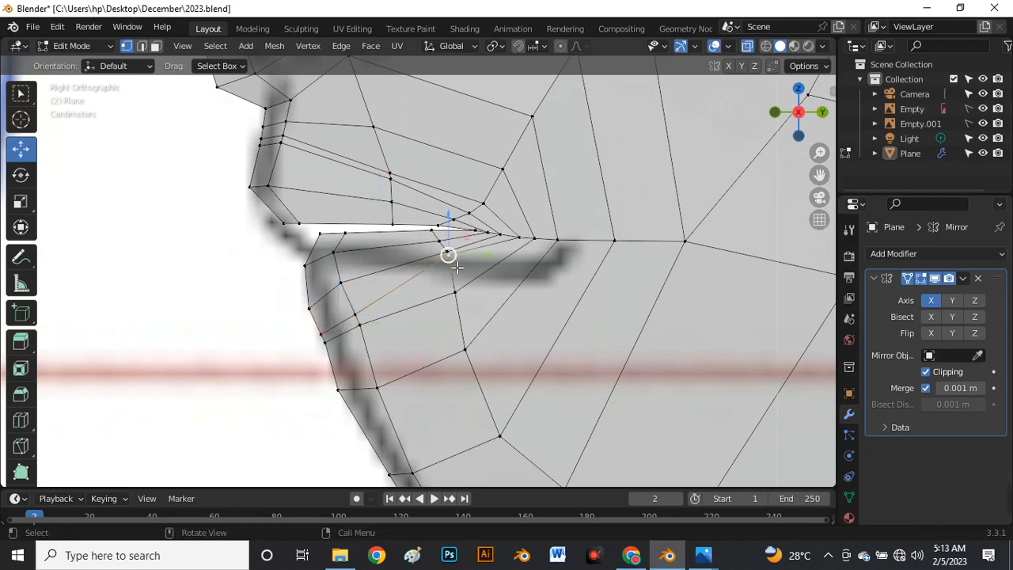
pyautogui.press('g')
pyautogui.press('g')
pyautogui.press('g')
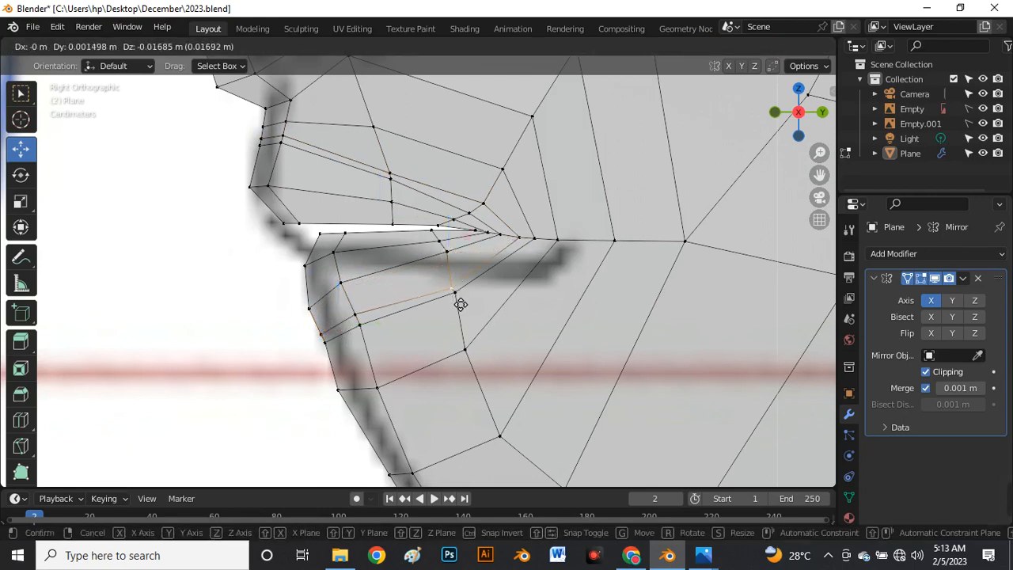
pyautogui.click(466, 336)
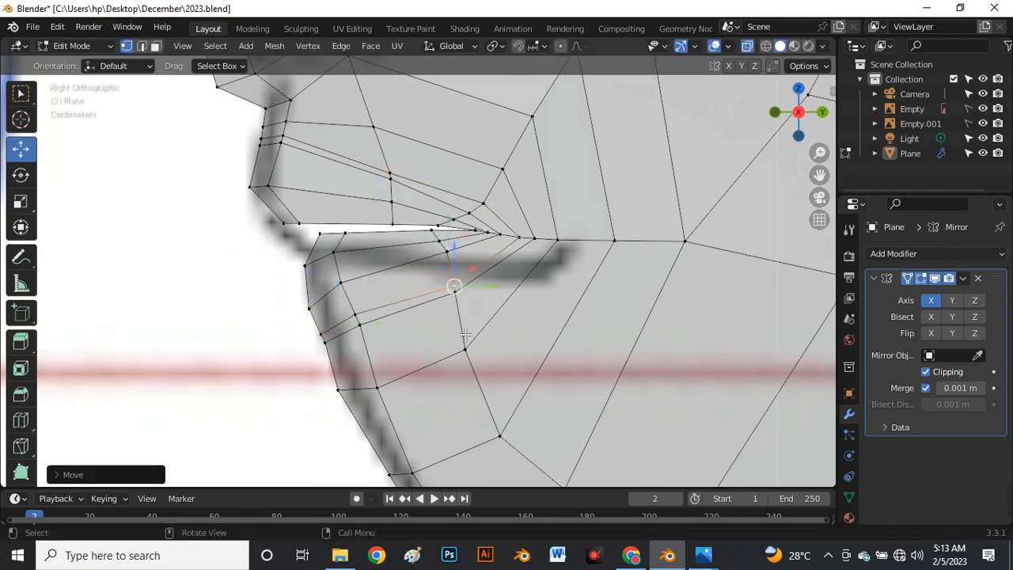
# Move the lower lip's upper front vertices slightly forward, and the front vertices beneath them forward and up, for a fuller lip
pyautogui.moveTo(294, 254); pyautogui.dragTo(306, 310)
pyautogui.press('g')
pyautogui.click(360, 284)
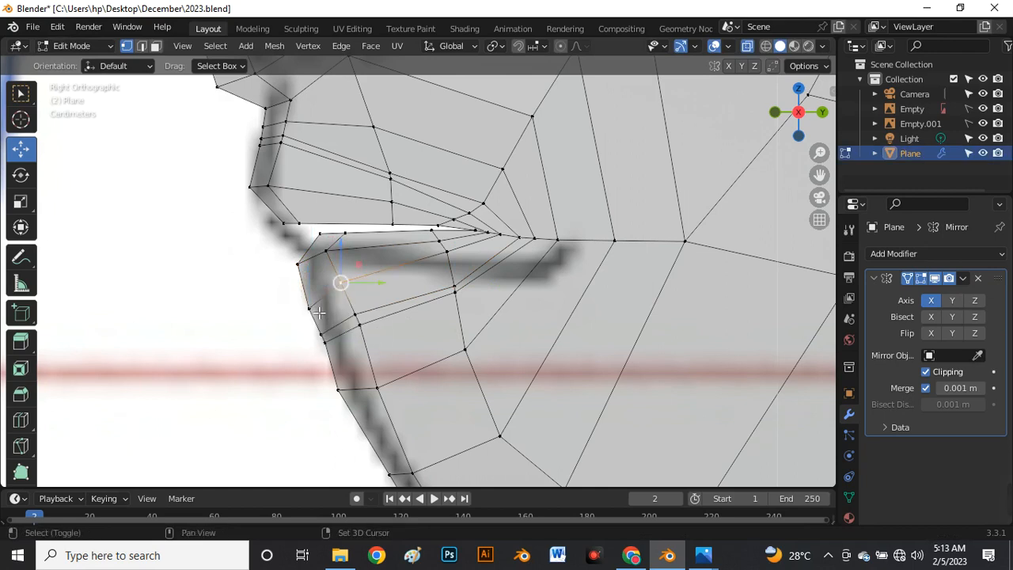
pyautogui.press('g')
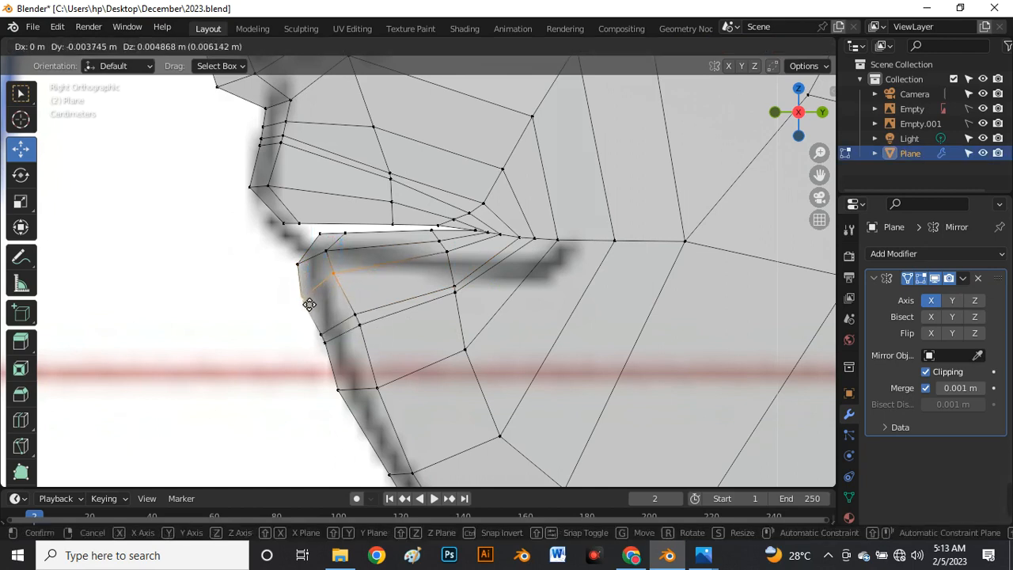
pyautogui.click(317, 284)
pyautogui.moveTo(315, 289); pyautogui.dragTo(313, 289)
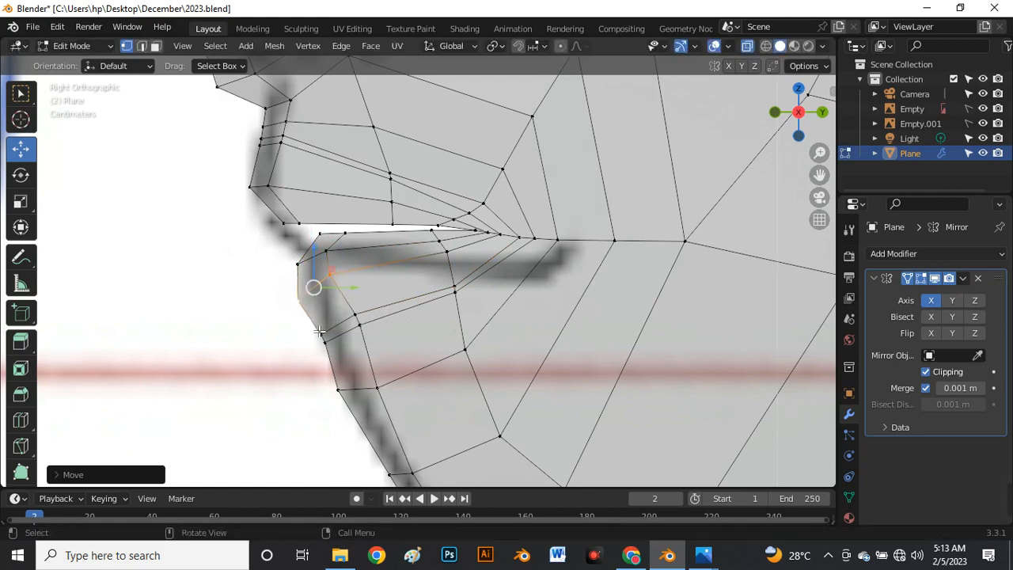
# Slide the lower lip's front border edge slightly down, and move it with the adjacent loop edge back toward the face
pyautogui.click(332, 335)
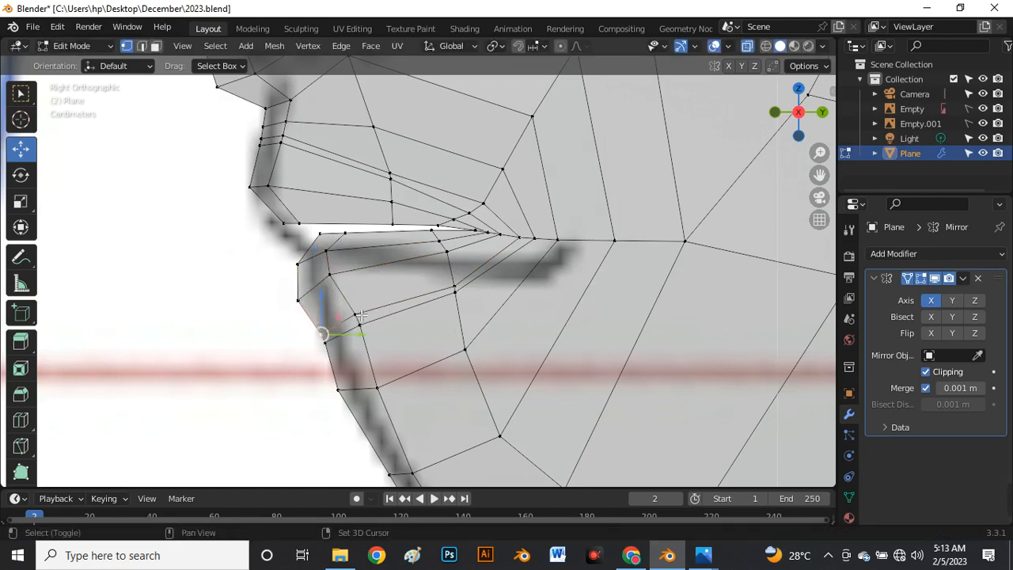
pyautogui.press('g')
pyautogui.press('g')
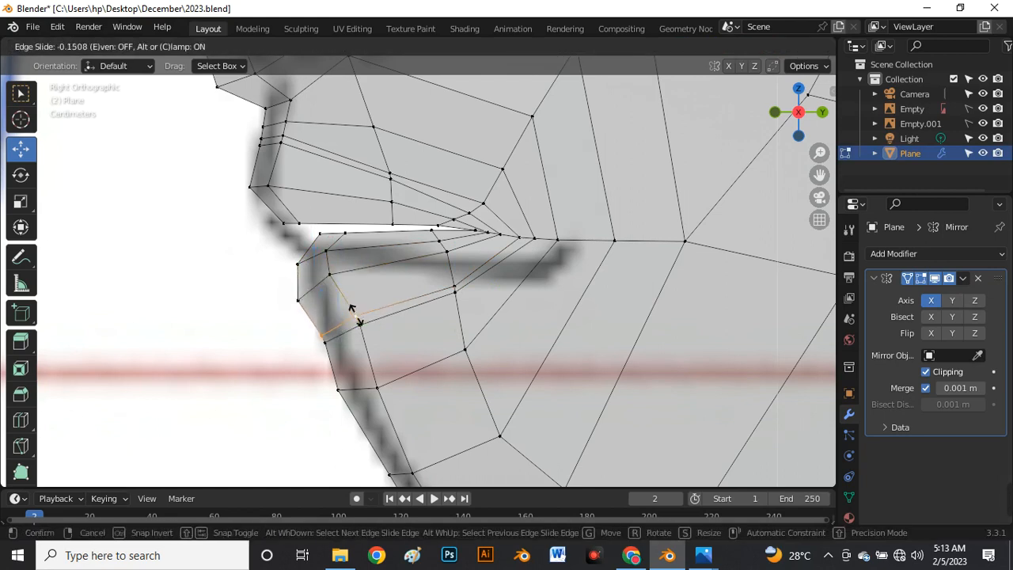
pyautogui.click(356, 321)
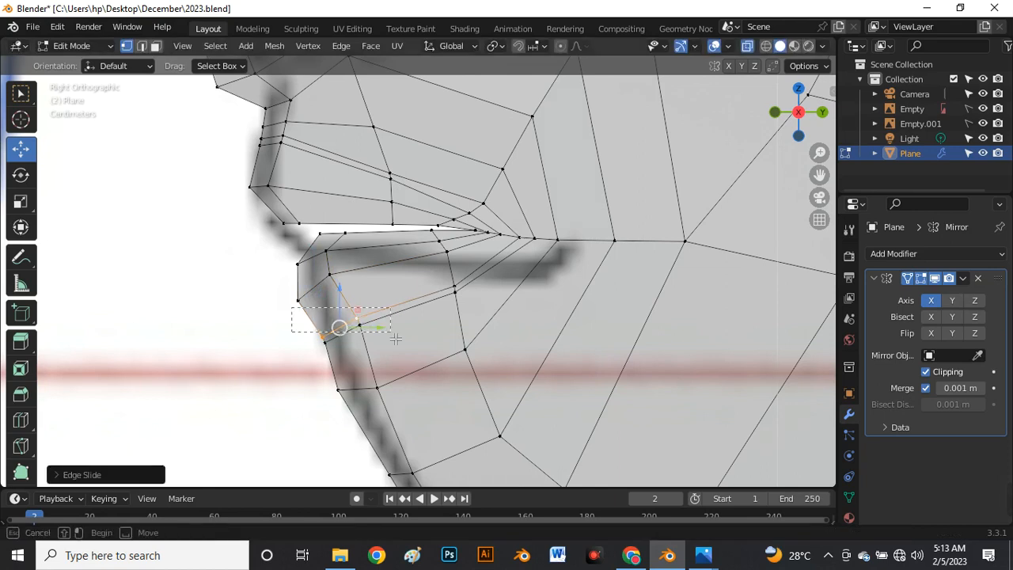
pyautogui.click(358, 330)
pyautogui.moveTo(303, 305); pyautogui.dragTo(393, 364)
pyautogui.press('g')
pyautogui.click(359, 331)
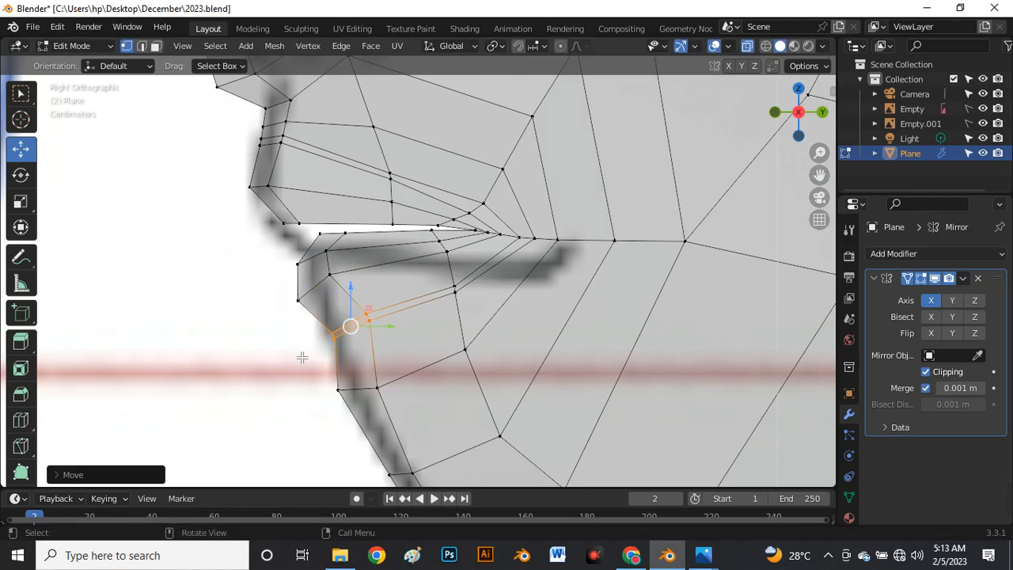
# Slide the cheek vertex level with the mouth corner back along its edge, away from the mouth
pyautogui.click(298, 349)
pyautogui.scroll(-5, 295, 345)
pyautogui.scroll(2, 351, 309)
pyautogui.scroll(4, 351, 309)
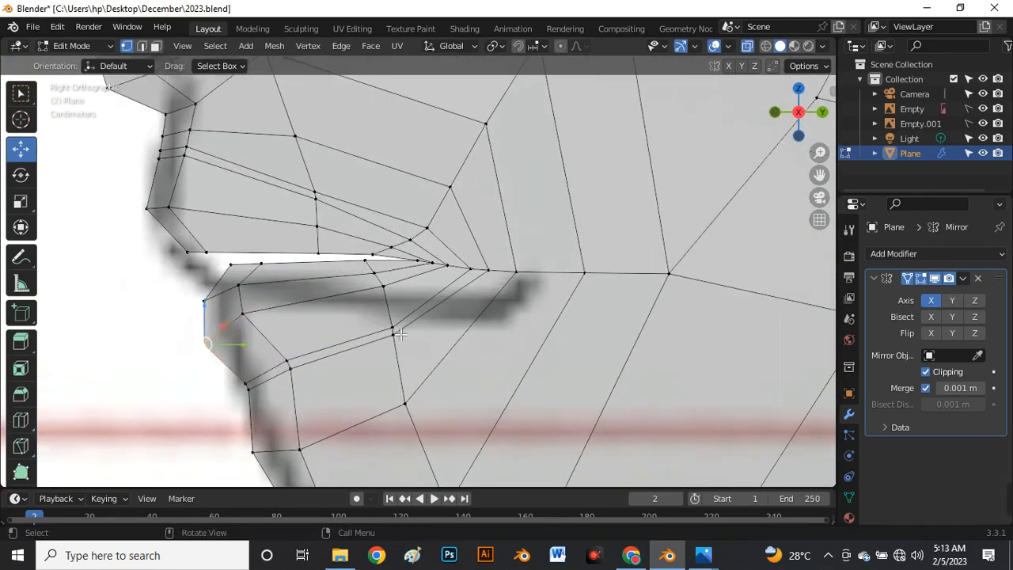
pyautogui.scroll(-1, 474, 285)
pyautogui.scroll(-3, 472, 270)
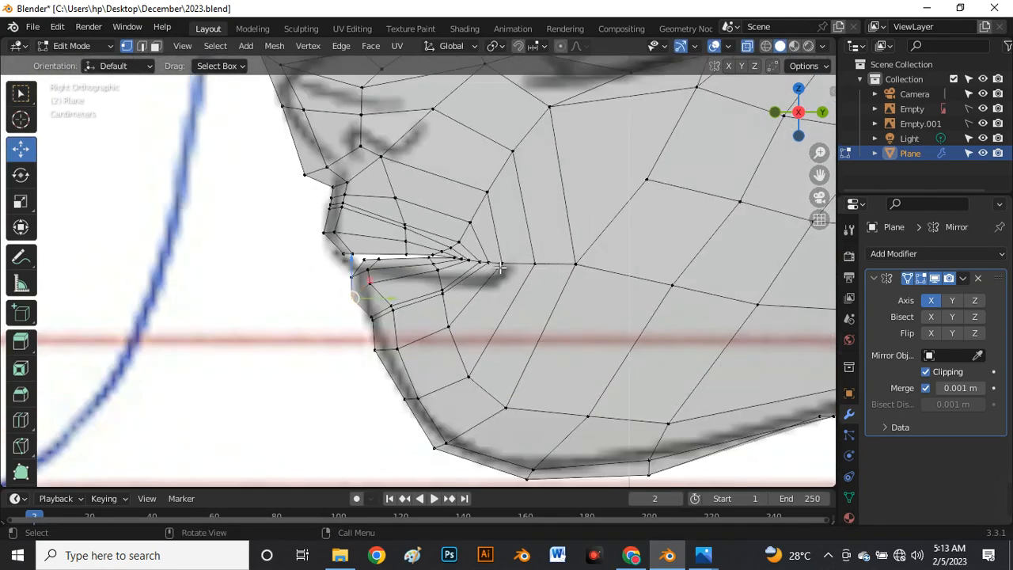
pyautogui.scroll(4, 572, 270)
pyautogui.click(654, 270)
pyautogui.scroll(-5, 484, 274)
pyautogui.press('g')
pyautogui.press('g')
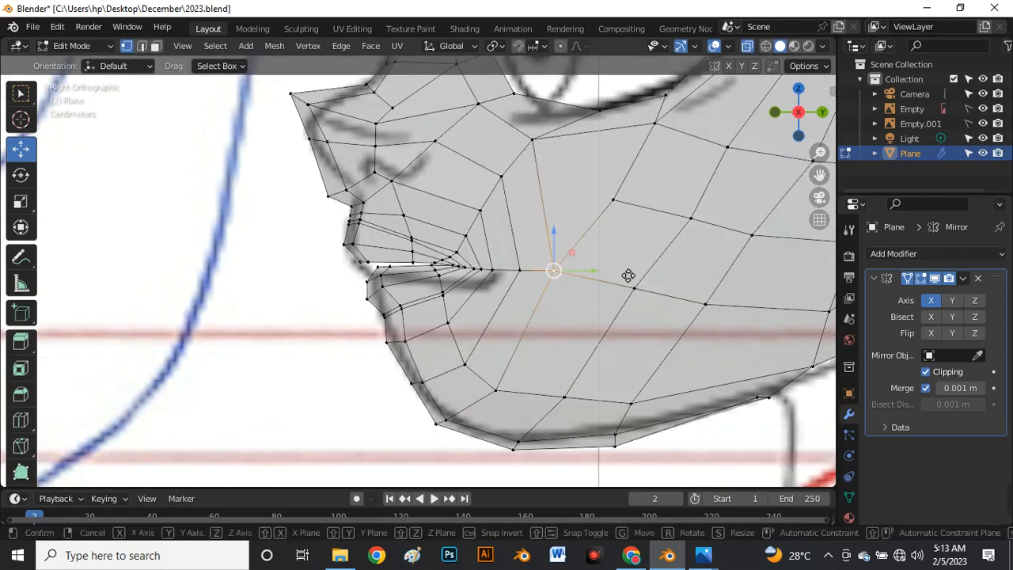
pyautogui.click(641, 273)
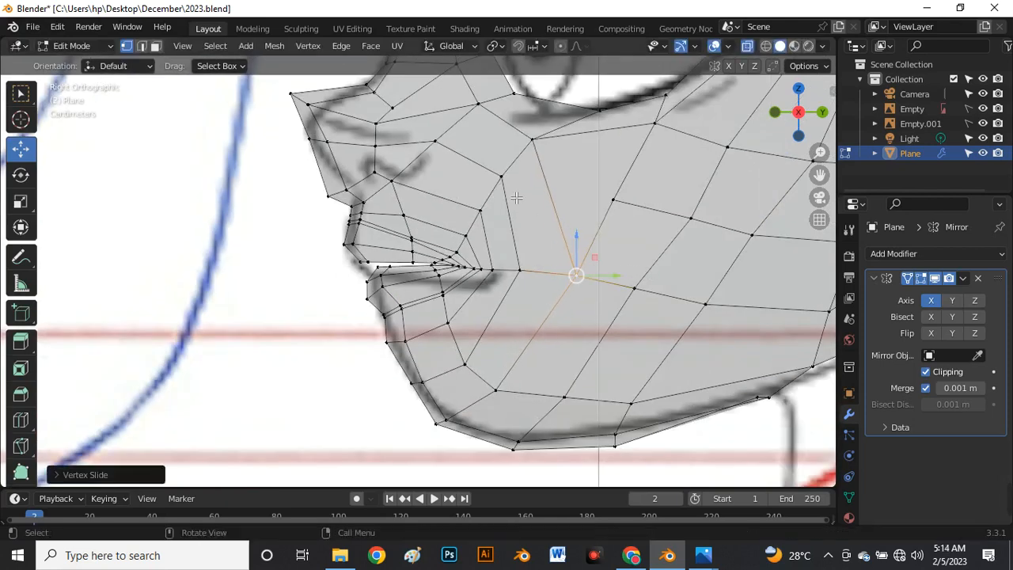
# Slide the cheek loop's upper vertex up and back, and its vertex level with the mouth corner back, toward the neighbouring outer loop
pyautogui.click(513, 196)
pyautogui.press('g')
pyautogui.press('g')
pyautogui.press('g')
pyautogui.rightClick(534, 193)
pyautogui.press('g')
pyautogui.press('g')
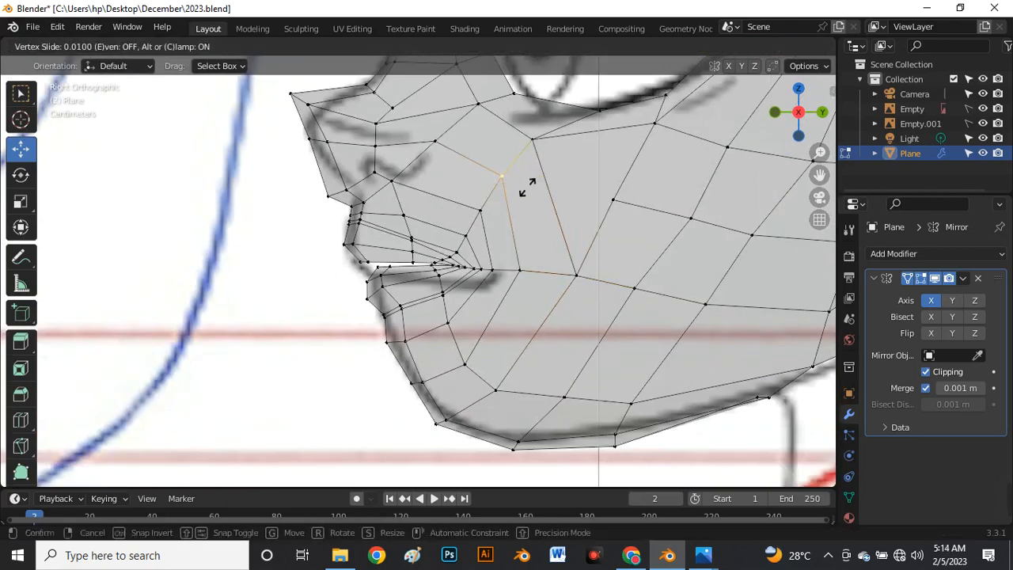
pyautogui.click(539, 182)
pyautogui.press('g')
pyautogui.press('g')
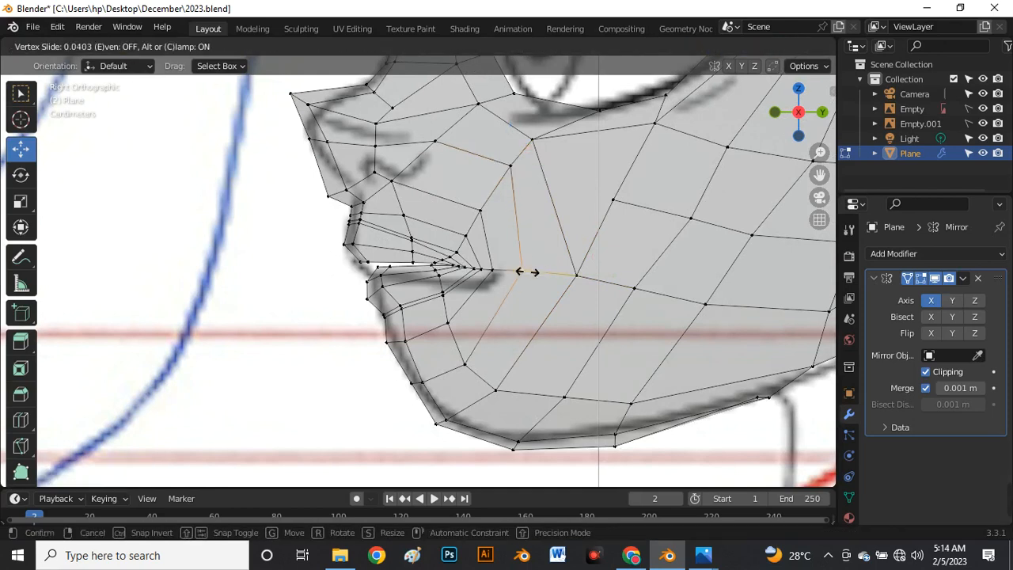
pyautogui.click(539, 271)
# On the next loop inward, slide the vertex level with the mouth back and the vertex above it up, away from the lips
pyautogui.scroll(2, 495, 279)
pyautogui.press('g')
pyautogui.press('g')
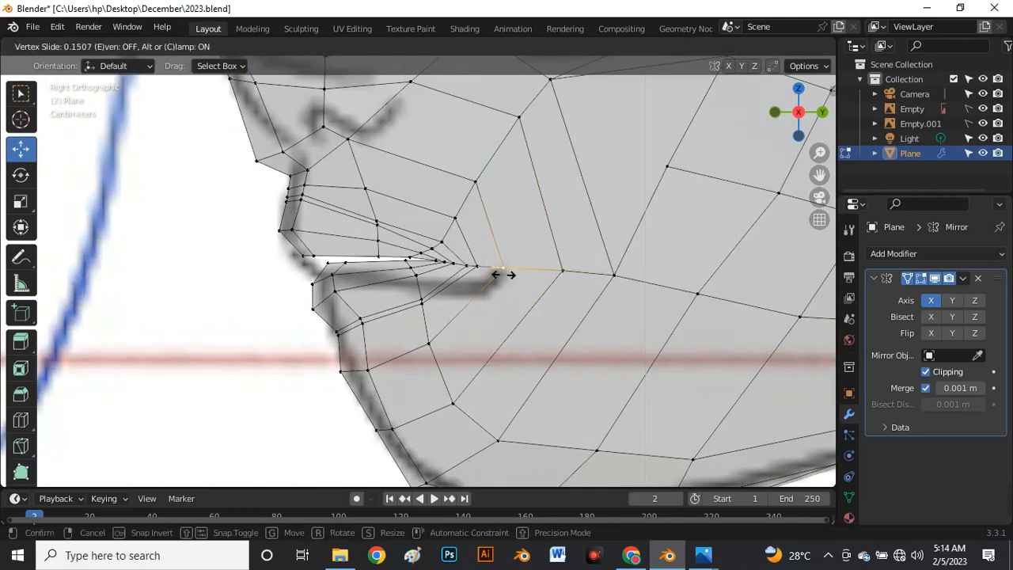
pyautogui.click(524, 270)
pyautogui.click(491, 181)
pyautogui.press('g')
pyautogui.press('g')
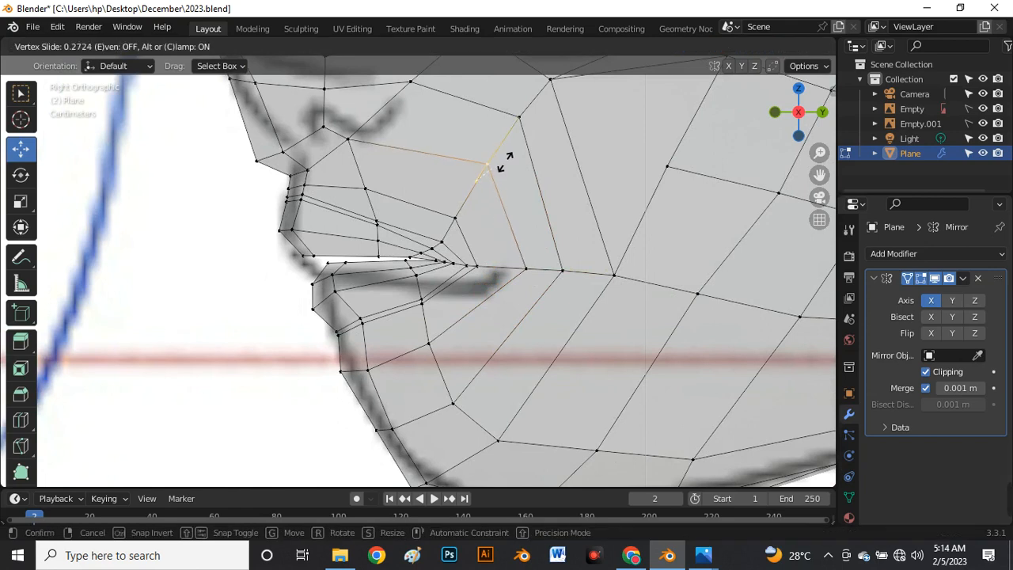
pyautogui.click(513, 159)
# Slide the outer lip loop's upper corner vertex up along its edge, and its vertex beside the mouth corner back
pyautogui.click(459, 219)
pyautogui.press('g')
pyautogui.press('g')
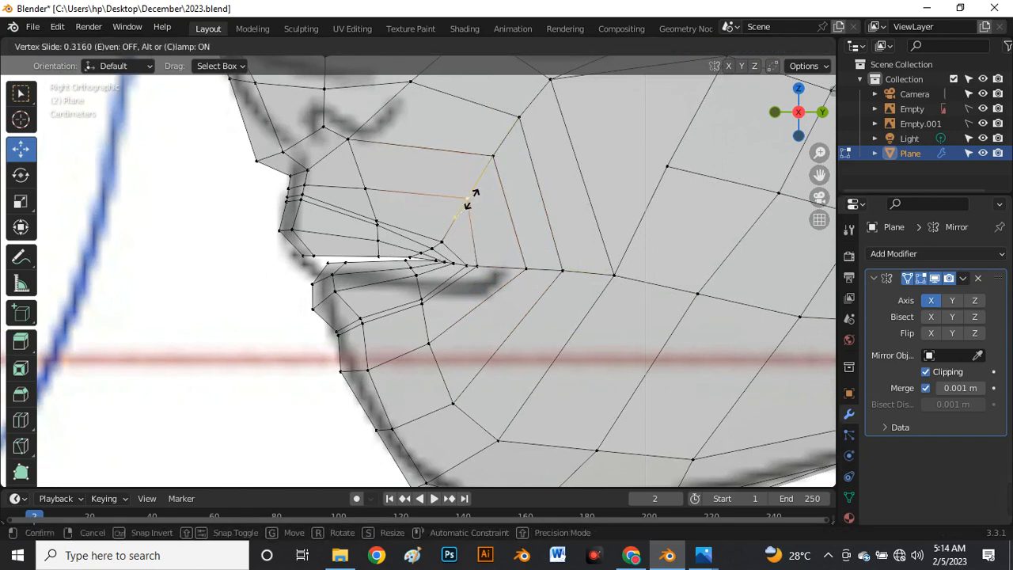
pyautogui.click(478, 201)
pyautogui.click(483, 268)
pyautogui.press('g')
pyautogui.press('g')
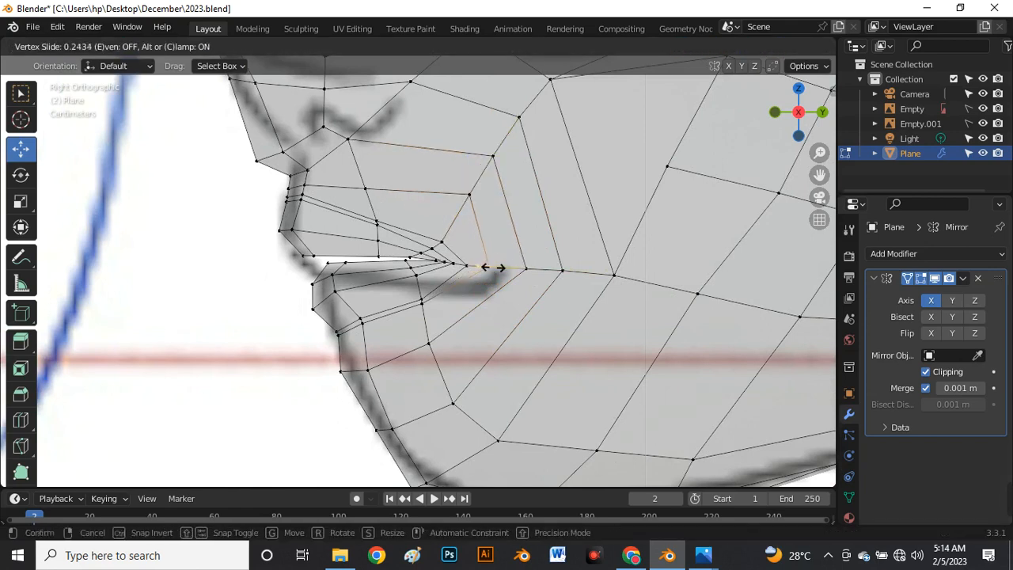
pyautogui.click(493, 270)
# Slide the vertex below the lower lip's side slightly down, and the outer lip loop's mouth-level vertex further back
pyautogui.click(442, 344)
pyautogui.press('g')
pyautogui.press('g')
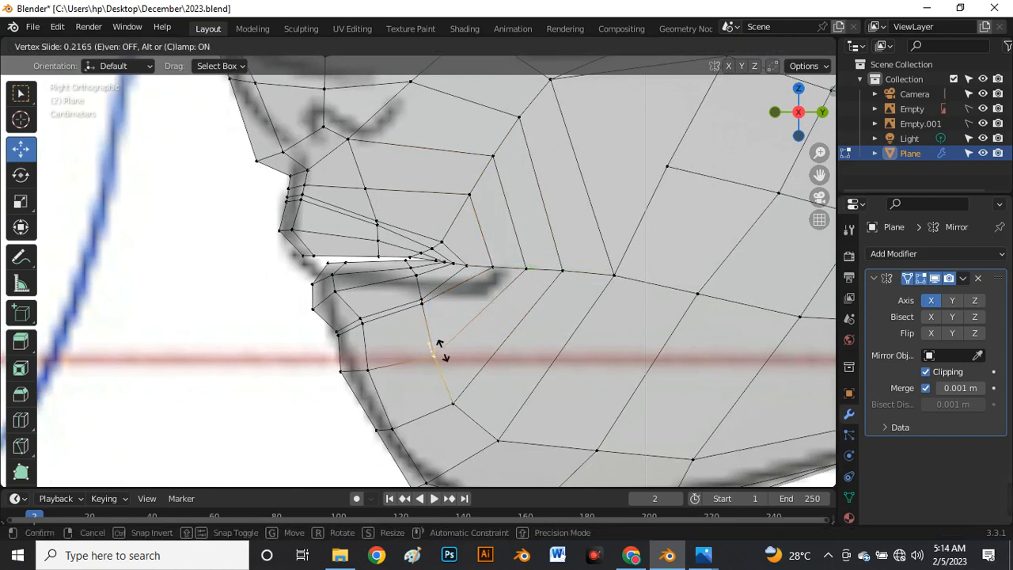
pyautogui.click(437, 354)
pyautogui.scroll(1, 455, 272)
pyautogui.scroll(2, 455, 272)
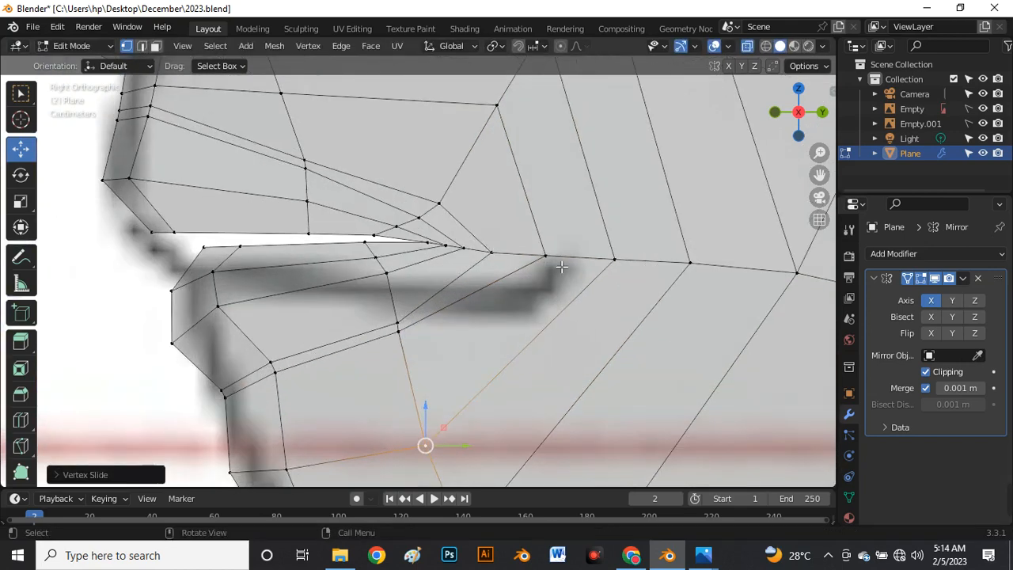
pyautogui.click(546, 256)
pyautogui.press('g')
pyautogui.press('g')
pyautogui.click(558, 257)
# Slide the inner supporting loop's mouth-corner vertex back and its upper corner vertex up, close to the outer lip loop
pyautogui.click(492, 254)
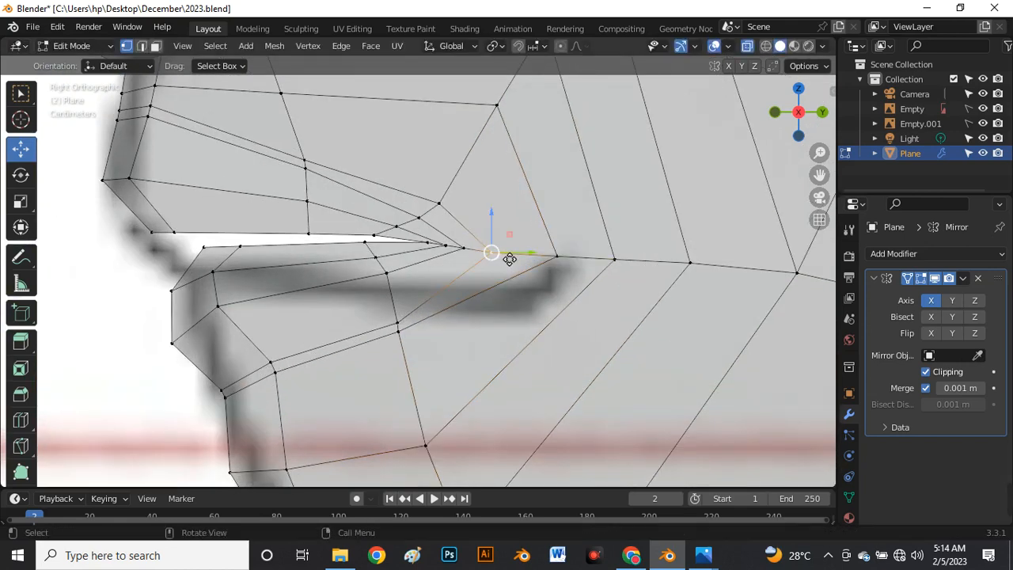
pyautogui.press('g')
pyautogui.press('g')
pyautogui.click(524, 254)
pyautogui.click(440, 204)
pyautogui.press('g')
pyautogui.press('g')
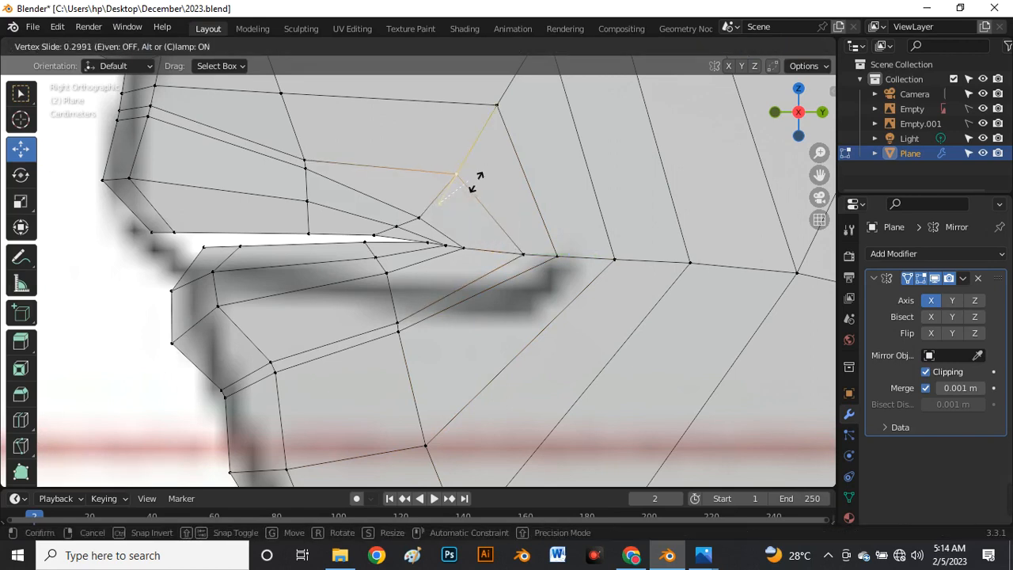
pyautogui.click(481, 168)
# Slide the upper lip's side vertex on the supporting loop up, close to the lip border above
pyautogui.click(315, 159)
pyautogui.scroll(-4, 315, 166)
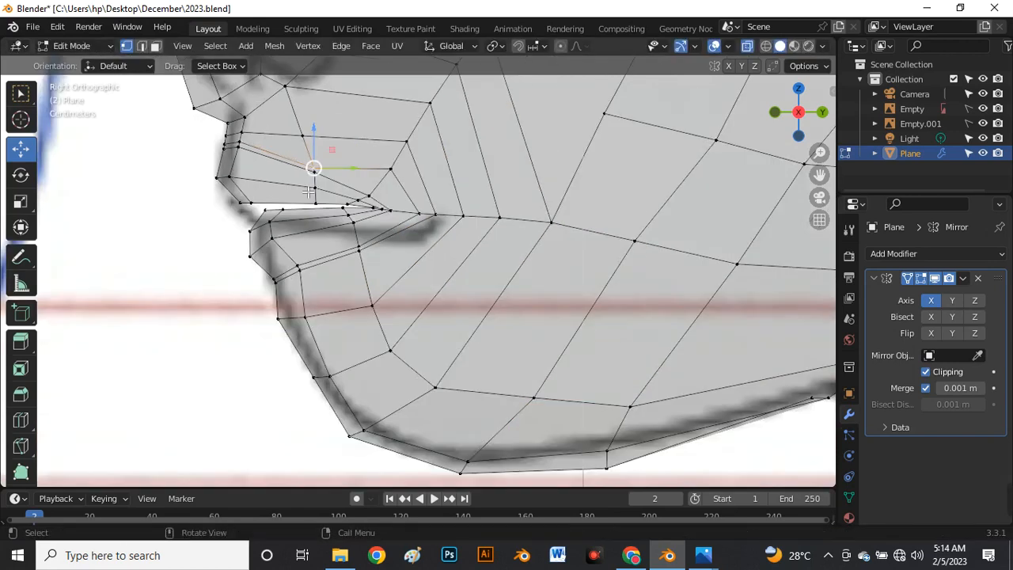
pyautogui.scroll(5, 291, 148)
pyautogui.press('g')
pyautogui.press('g')
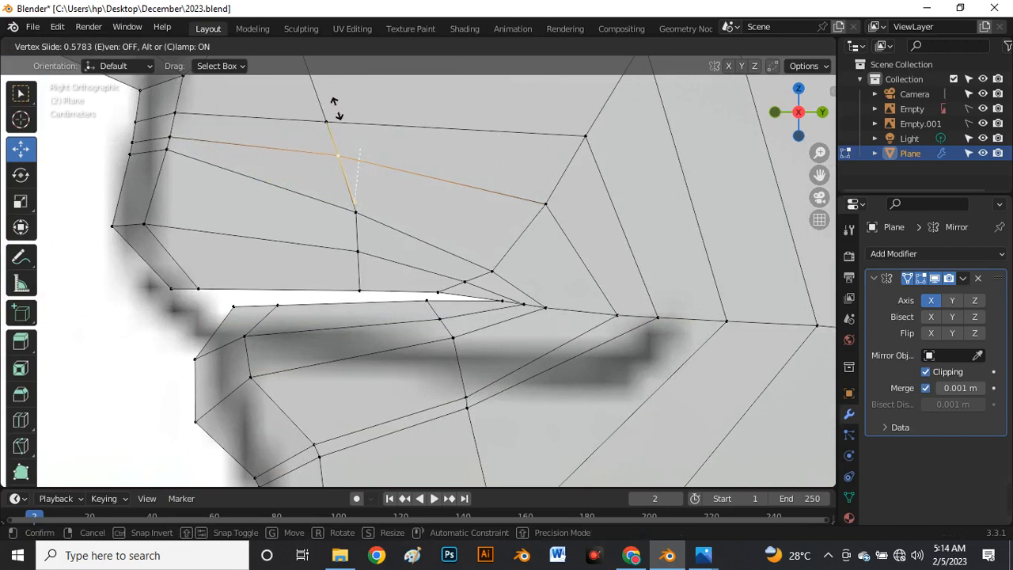
pyautogui.click(335, 93)
# Slide the upper lip's front edge just below the supporting loop slightly down along the profile
pyautogui.scroll(-3, 431, 233)
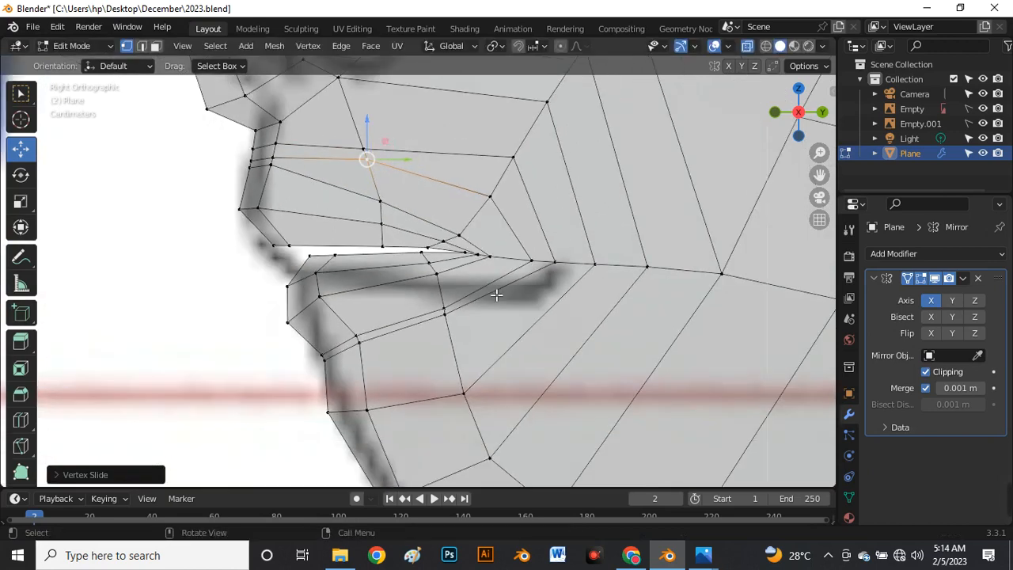
pyautogui.scroll(3, 277, 174)
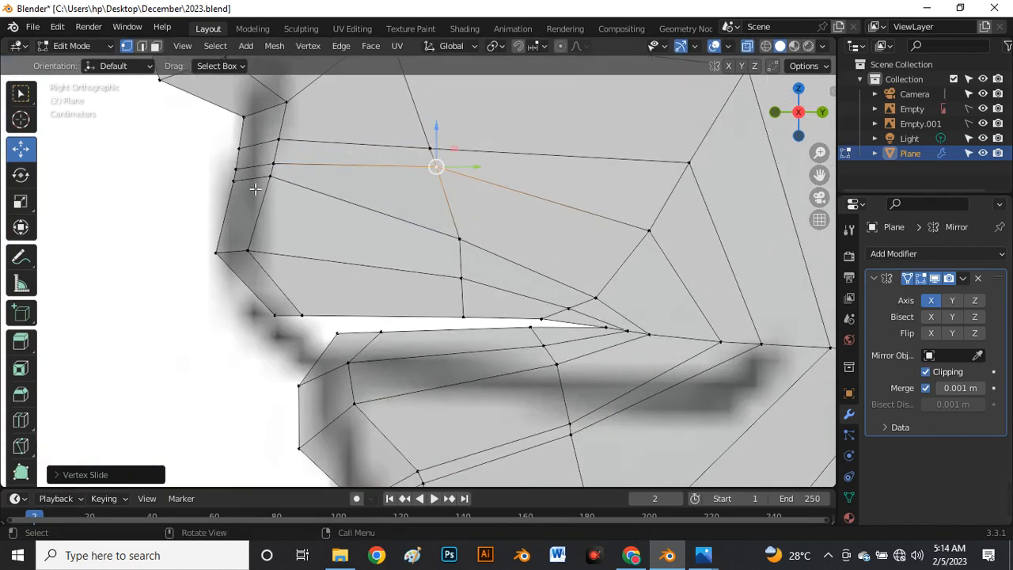
pyautogui.click(248, 187)
pyautogui.keyDown('ctrl'); pyautogui.click(265, 188); pyautogui.keyUp('ctrl')
pyautogui.press('g')
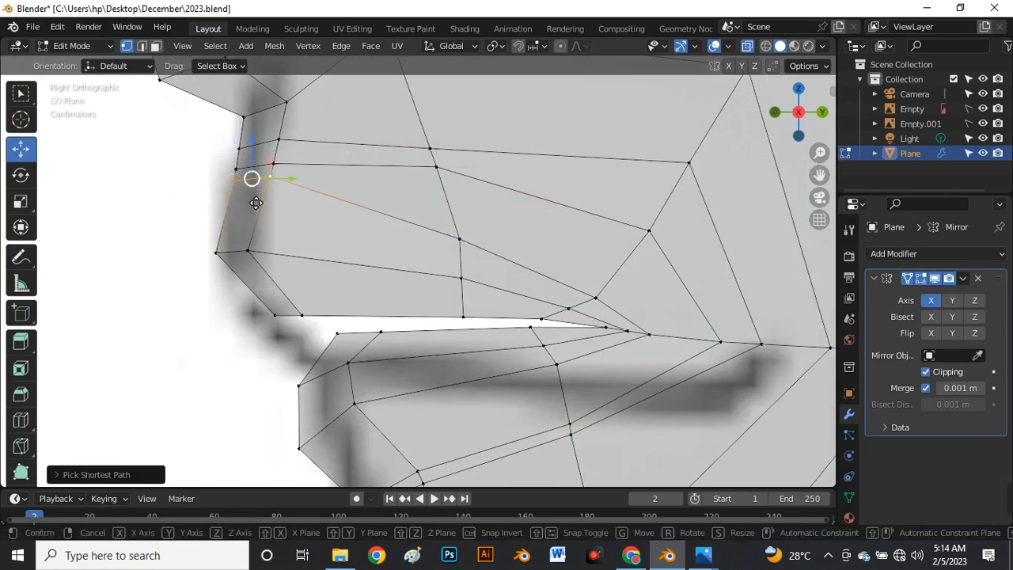
pyautogui.press('g')
pyautogui.click(247, 194)
# Slide the upper lip's lower front edge down, and move the front edge above it forward and down for a fuller lip
pyautogui.moveTo(209, 246); pyautogui.dragTo(268, 272)
pyautogui.press('g')
pyautogui.press('g')
pyautogui.click(258, 240)
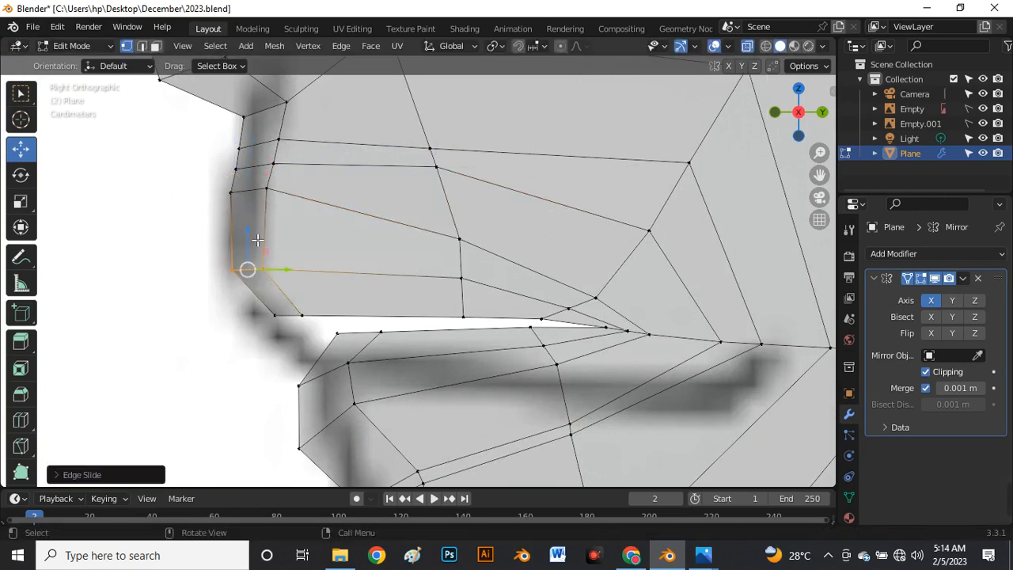
pyautogui.moveTo(221, 180); pyautogui.dragTo(297, 211)
pyautogui.moveTo(247, 191); pyautogui.dragTo(228, 228)
# Slide the upper lip's supporting front edge up close to the border edge, and move both edges slightly back and down
pyautogui.click(235, 168)
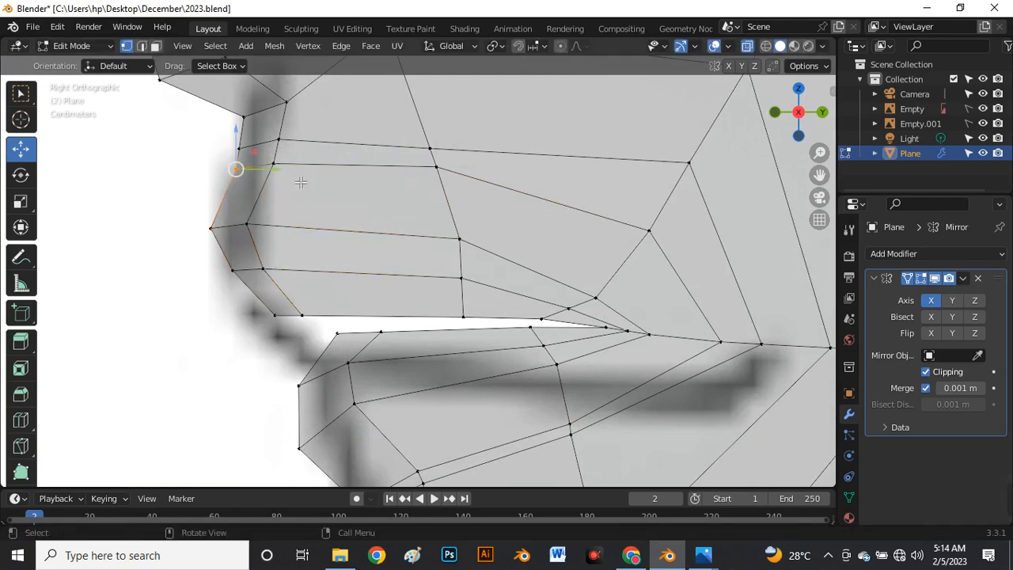
pyautogui.keyDown('shift'); pyautogui.click(275, 171); pyautogui.keyUp('shift')
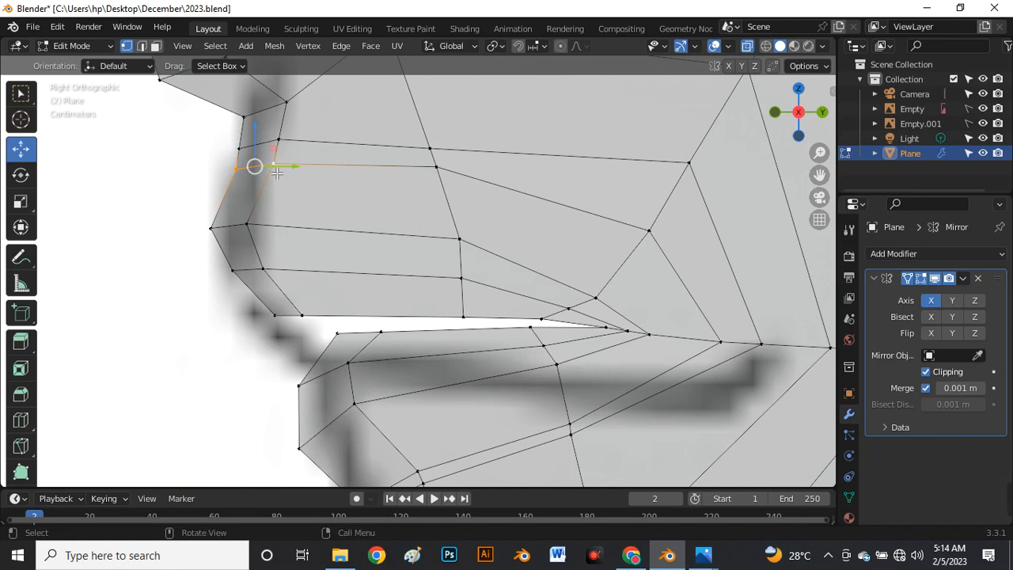
pyautogui.press('g')
pyautogui.press('g')
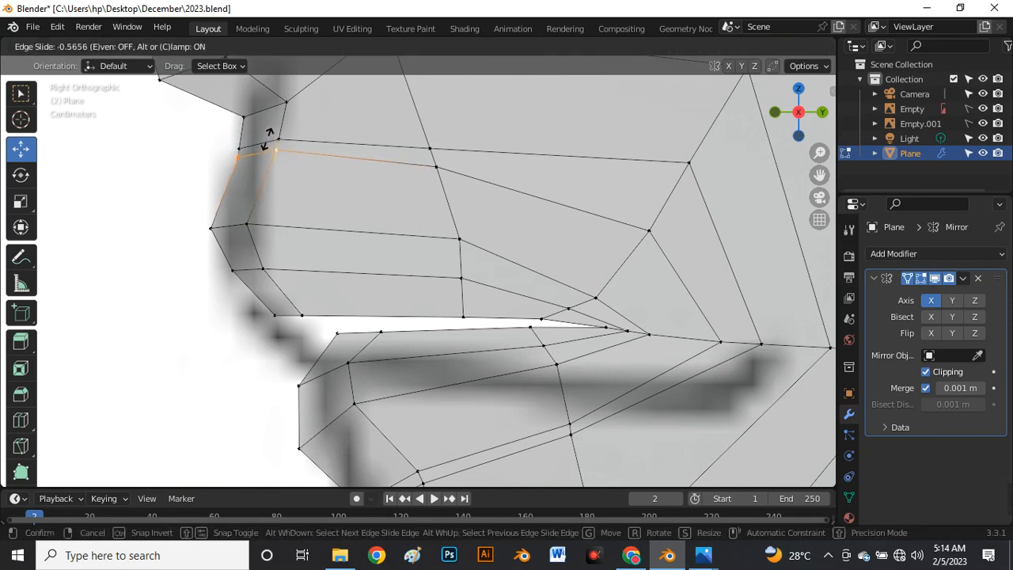
pyautogui.click(272, 141)
pyautogui.click(257, 150)
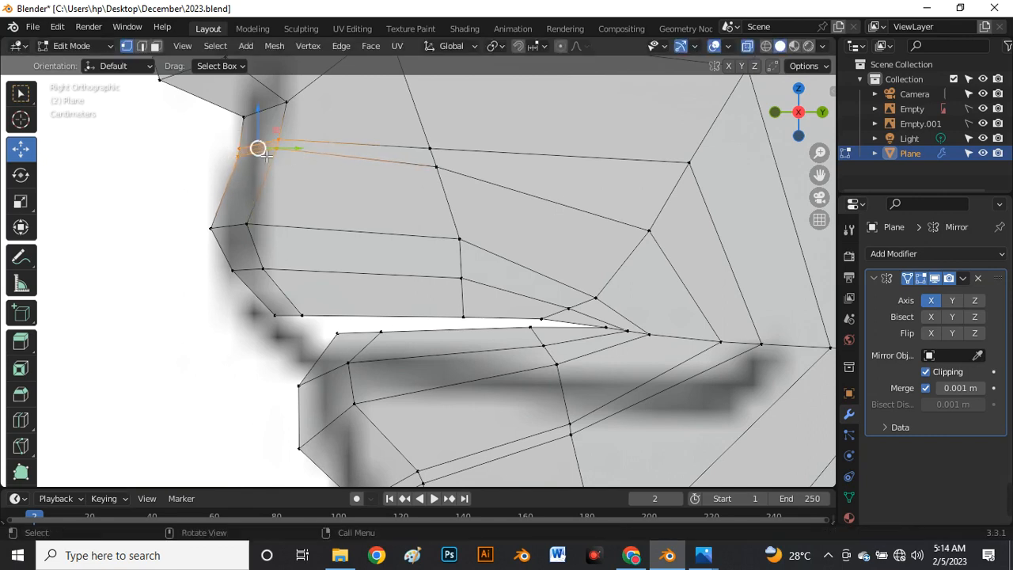
pyautogui.press('g')
pyautogui.click(279, 158)
pyautogui.scroll(-2, 204, 172)
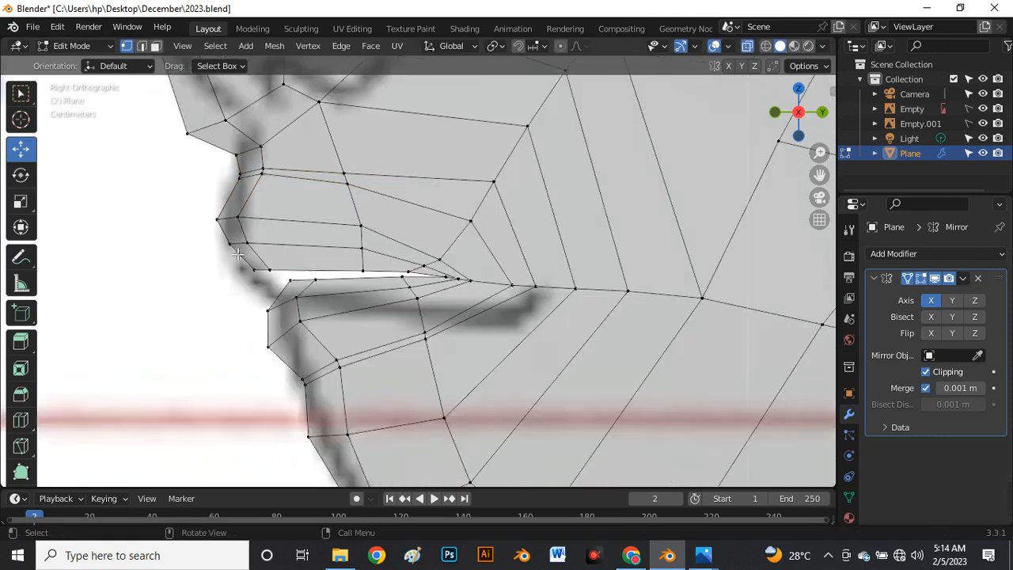
# Move the upper lip's lower front edge slightly forward and down, and its bottom rim's front vertices back and slightly down
pyautogui.moveTo(232, 244); pyautogui.dragTo(261, 264)
pyautogui.press('g')
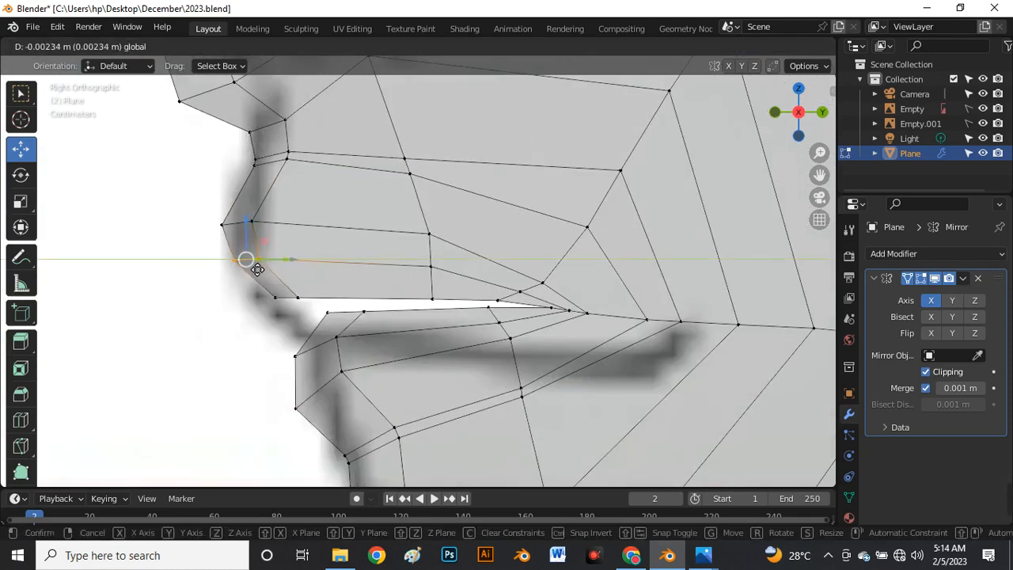
pyautogui.click(250, 285)
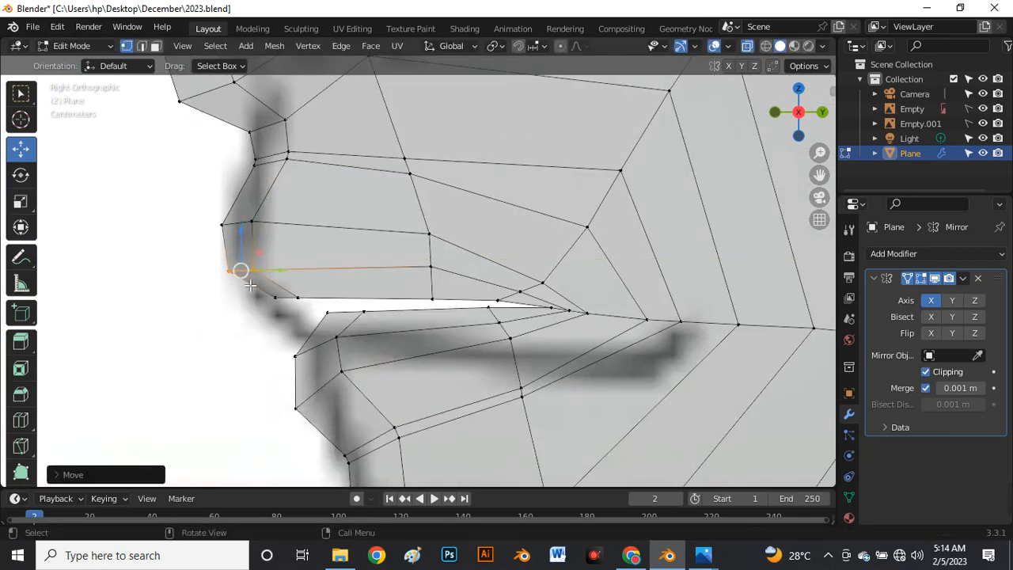
pyautogui.click(296, 298)
pyautogui.press('g')
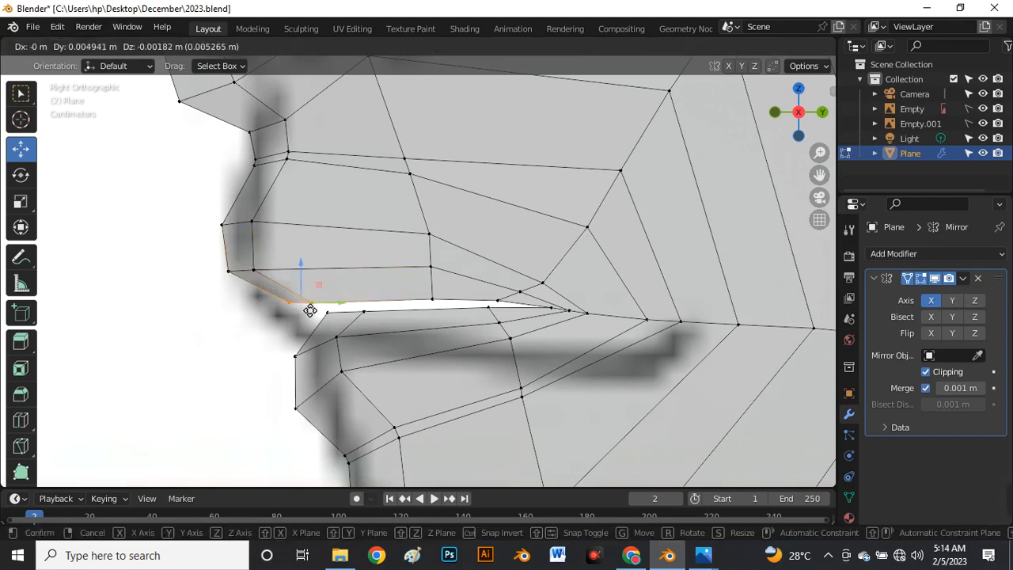
pyautogui.click(314, 311)
# Slide the inner lip loop's upper corner vertex up toward the supporting loop, and its mouth-corner vertex slightly back
pyautogui.scroll(-4, 295, 316)
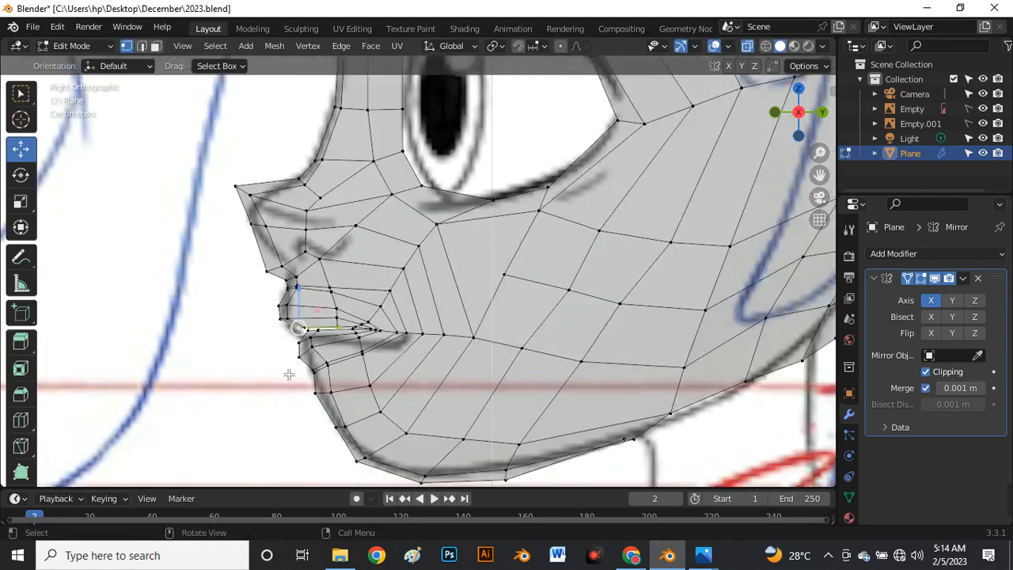
pyautogui.scroll(5, 429, 301)
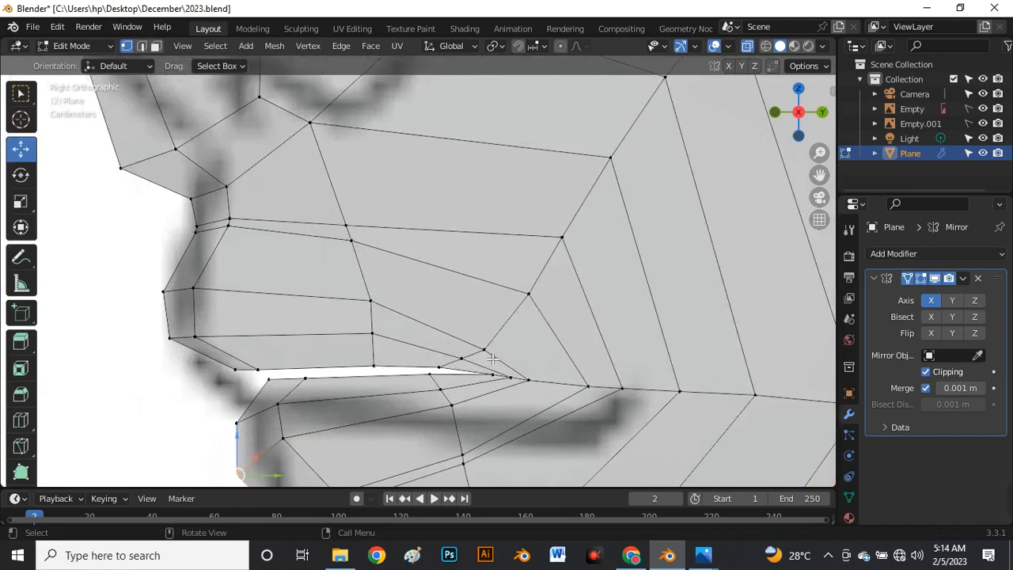
pyautogui.click(490, 357)
pyautogui.press('g')
pyautogui.press('g')
pyautogui.click(524, 348)
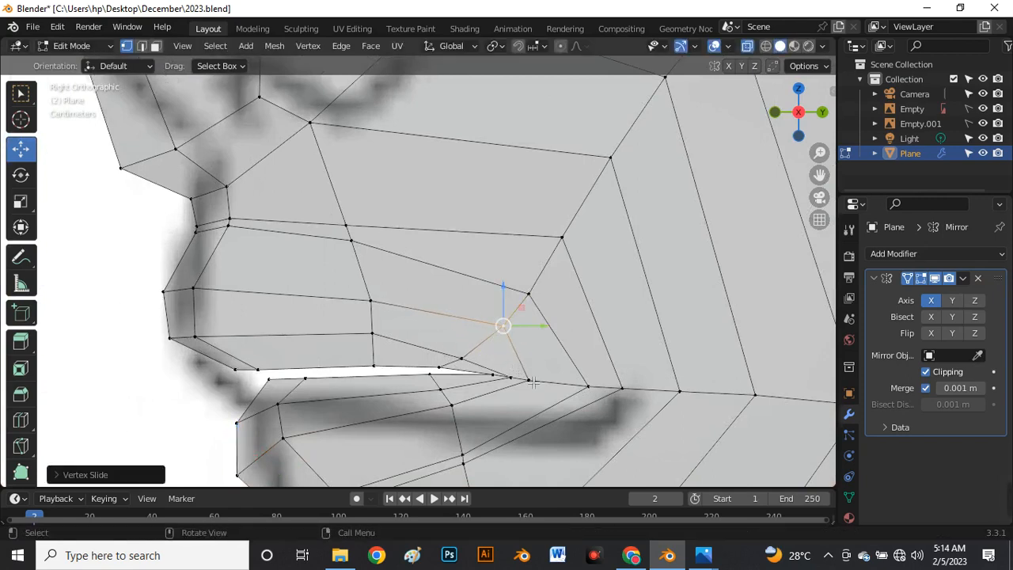
pyautogui.click(532, 382)
pyautogui.press('g')
pyautogui.press('g')
pyautogui.click(538, 389)
# Slide the lower lip's middle side vertex down along its edge, and the side vertex above it slightly down
pyautogui.click(465, 410)
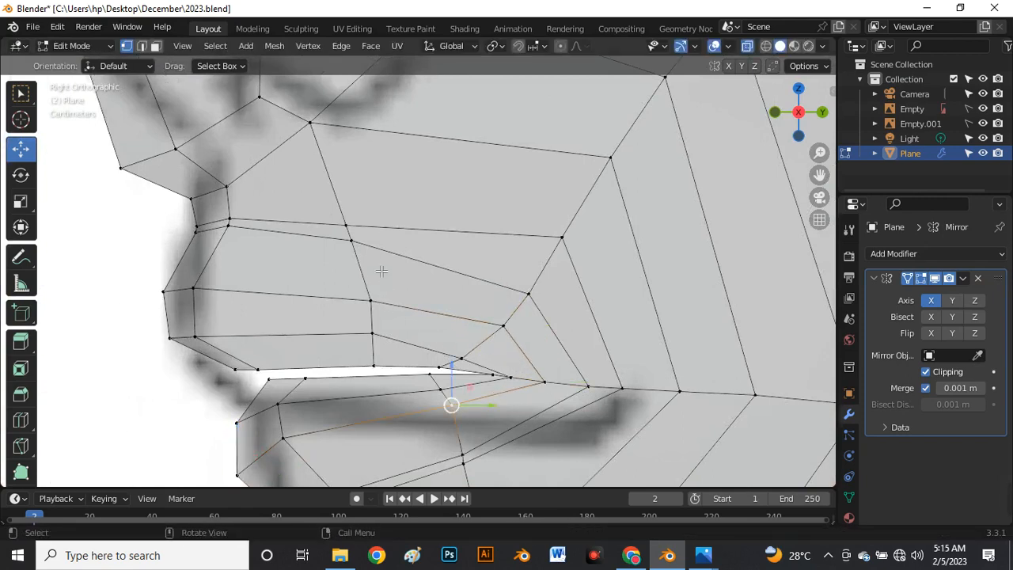
pyautogui.scroll(-2, 340, 186)
pyautogui.scroll(2, 426, 381)
pyautogui.press('g')
pyautogui.press('g')
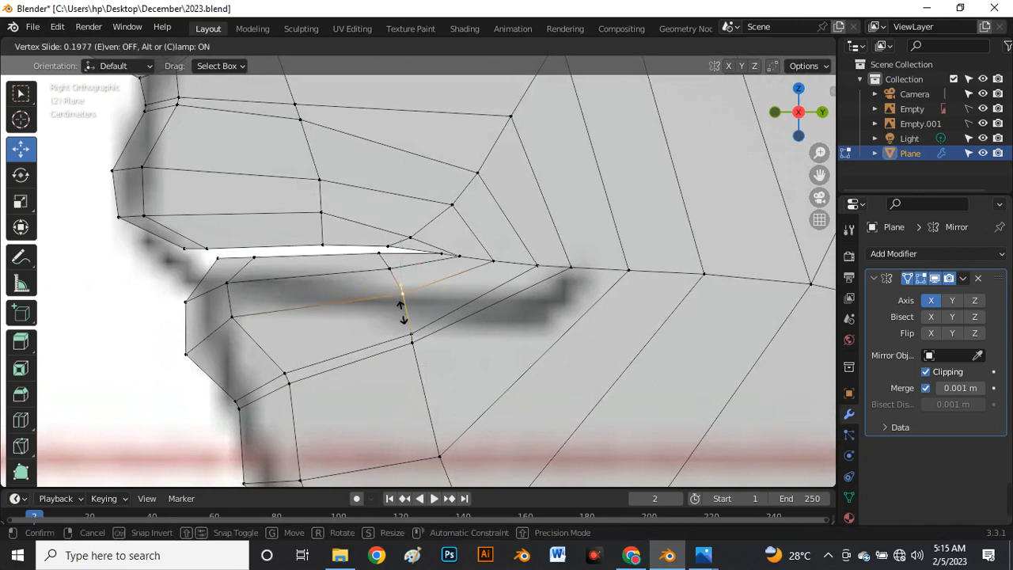
pyautogui.click(402, 312)
pyautogui.click(400, 274)
pyautogui.press('g')
pyautogui.press('g')
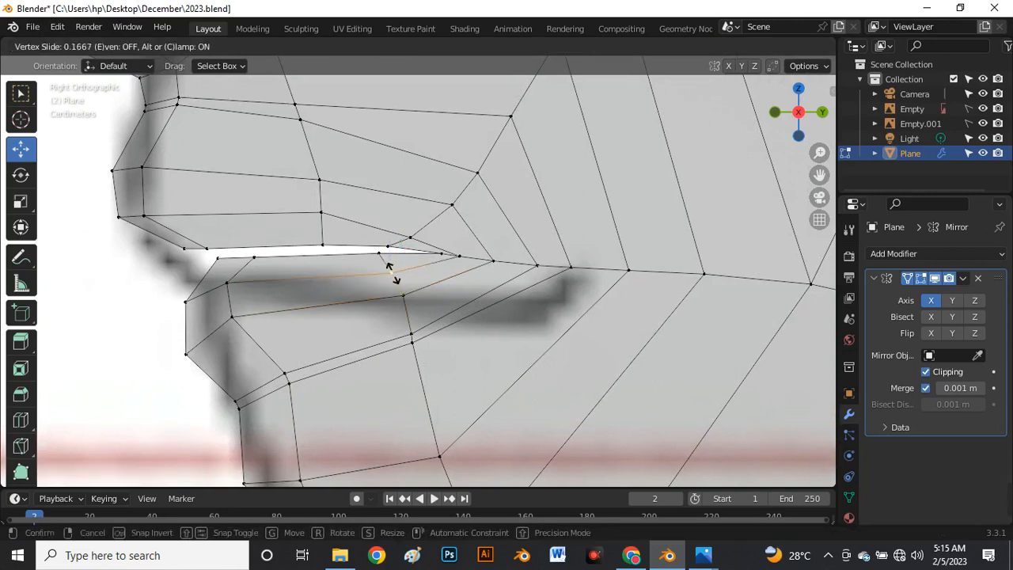
pyautogui.click(392, 280)
# Slide the upper lip's innermost corner vertex up along its edge, and the next corner vertex outward slightly up
pyautogui.click(425, 241)
pyautogui.press('g')
pyautogui.press('g')
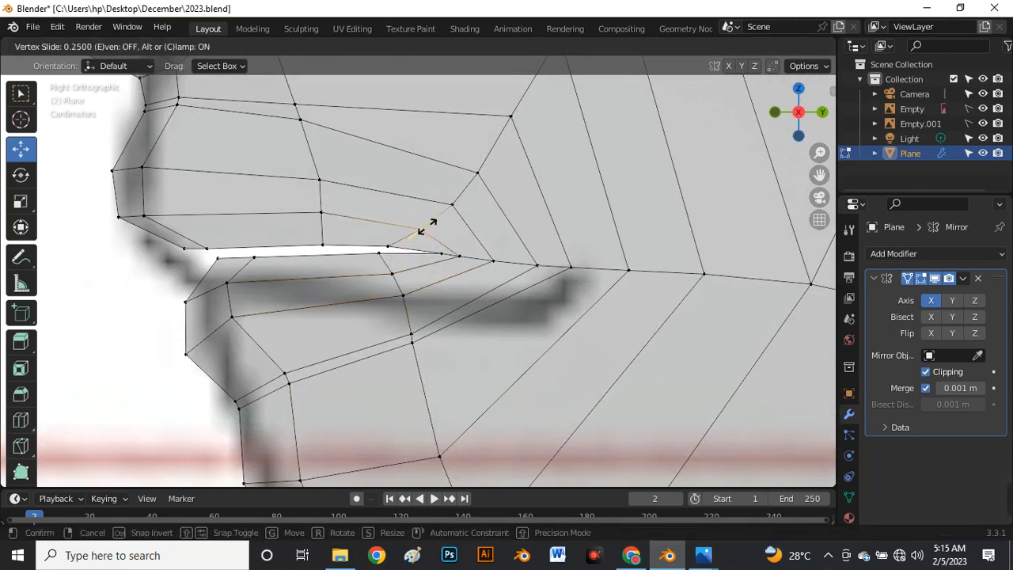
pyautogui.click(435, 229)
pyautogui.press('g')
pyautogui.press('g')
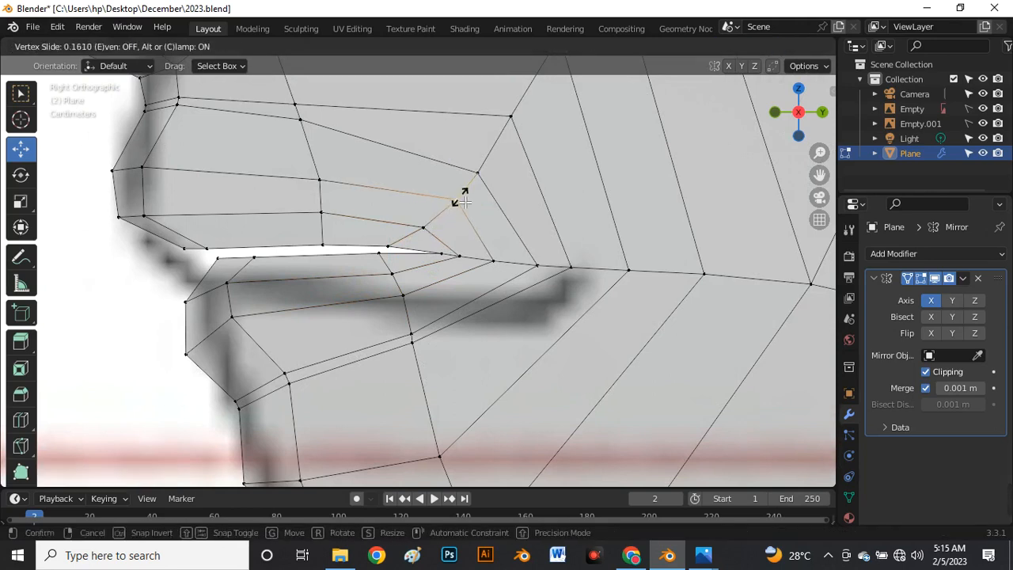
pyautogui.click(464, 199)
# Shift the two innermost mouth-corner vertices slightly back, away from the mouth opening
pyautogui.click(459, 254)
pyautogui.press('g')
pyautogui.press('g')
pyautogui.click(462, 255)
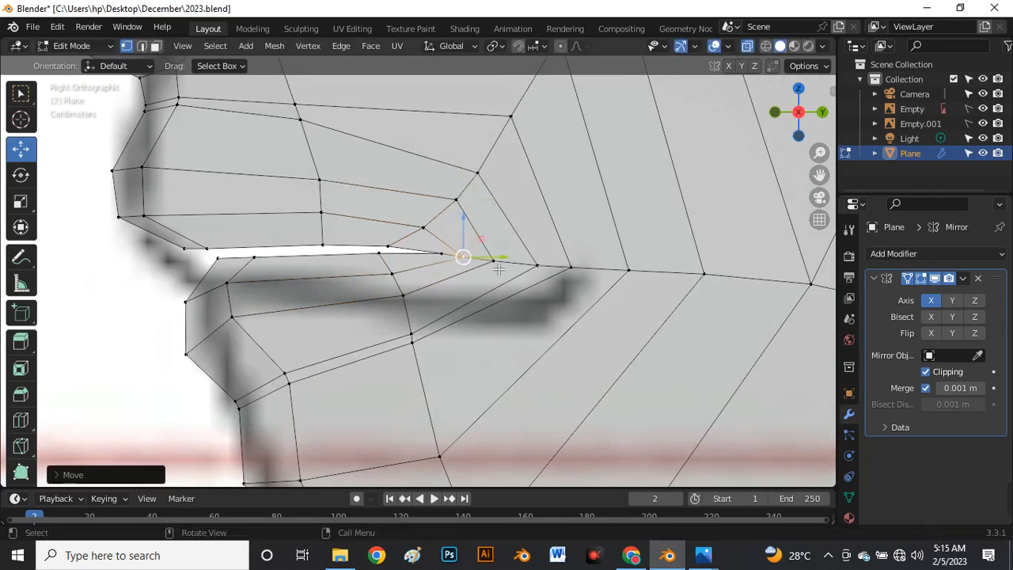
pyautogui.press('g')
pyautogui.press('g')
pyautogui.click(504, 270)
# Slide the lower lip's middle side vertex slightly further down, toward the paired loops beneath it
pyautogui.click(416, 315)
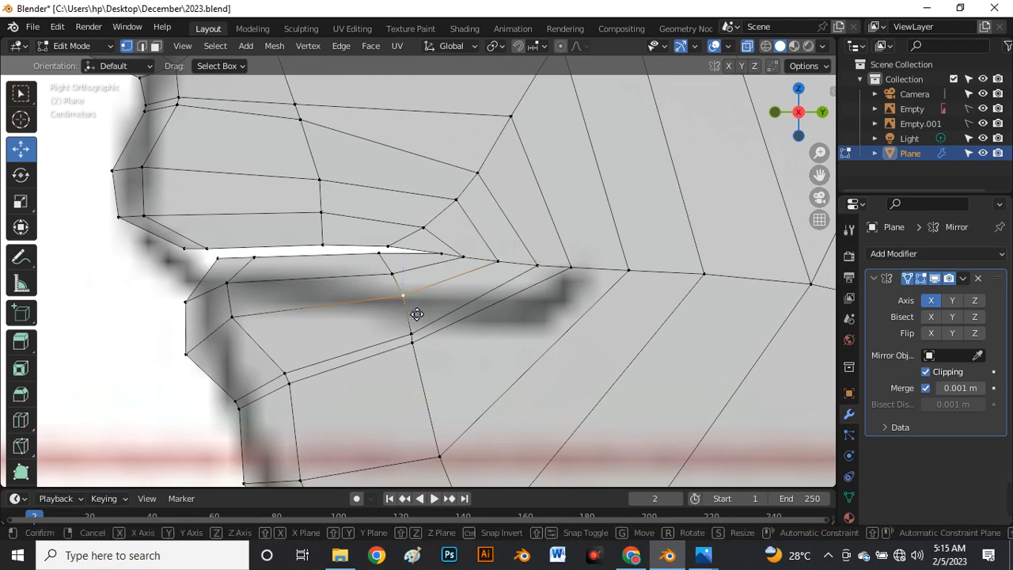
pyautogui.press('g')
pyautogui.rightClick(418, 319)
pyautogui.press('g')
pyautogui.press('g')
pyautogui.click(419, 322)
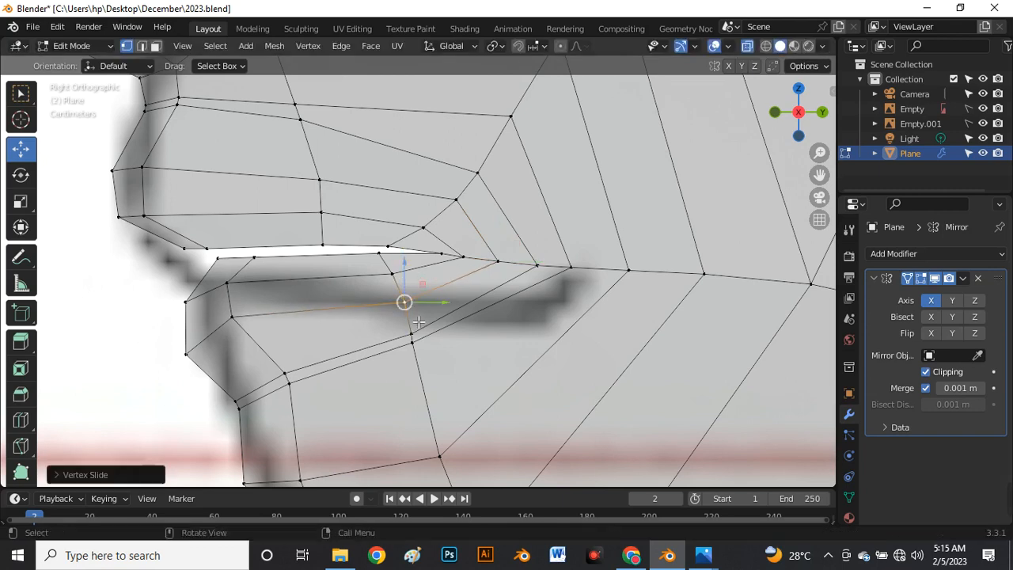
# Slide the lip-loop vertex beside the mouth corner slightly back along its edge, toward the cheek
pyautogui.click(468, 260)
pyautogui.press('g')
pyautogui.press('g')
pyautogui.click(470, 258)
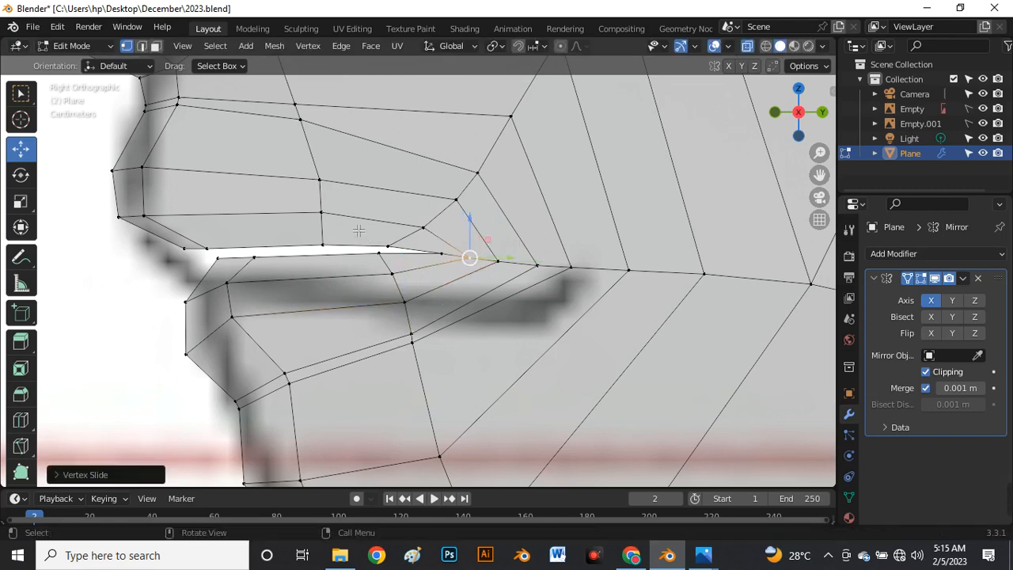
# Slide the upper side vertex of the outer mouth loop down close to the loop inside it, and that loop's corner vertex inward
pyautogui.scroll(-6, 296, 227)
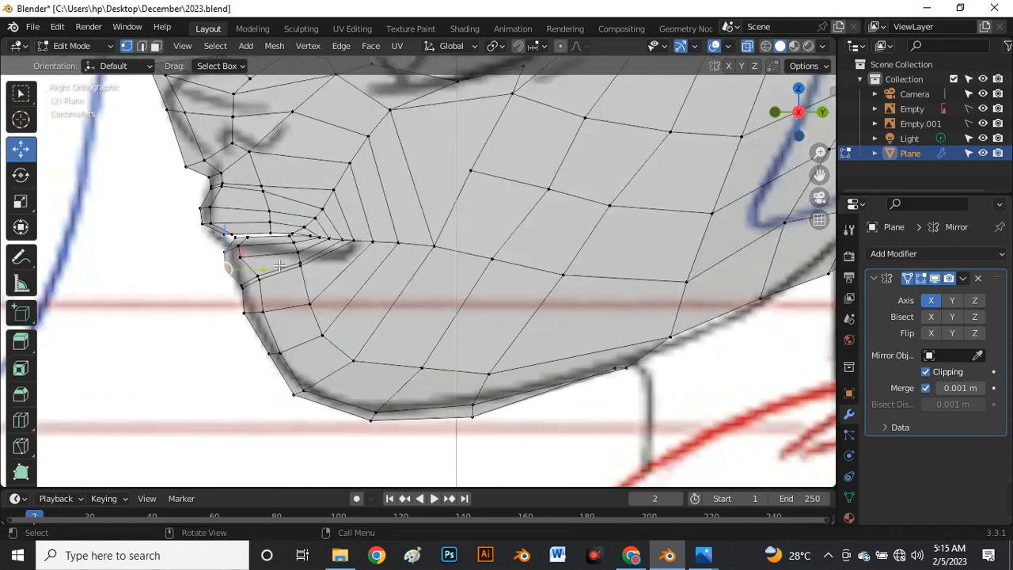
pyautogui.click(201, 224)
pyautogui.scroll(5, 201, 224)
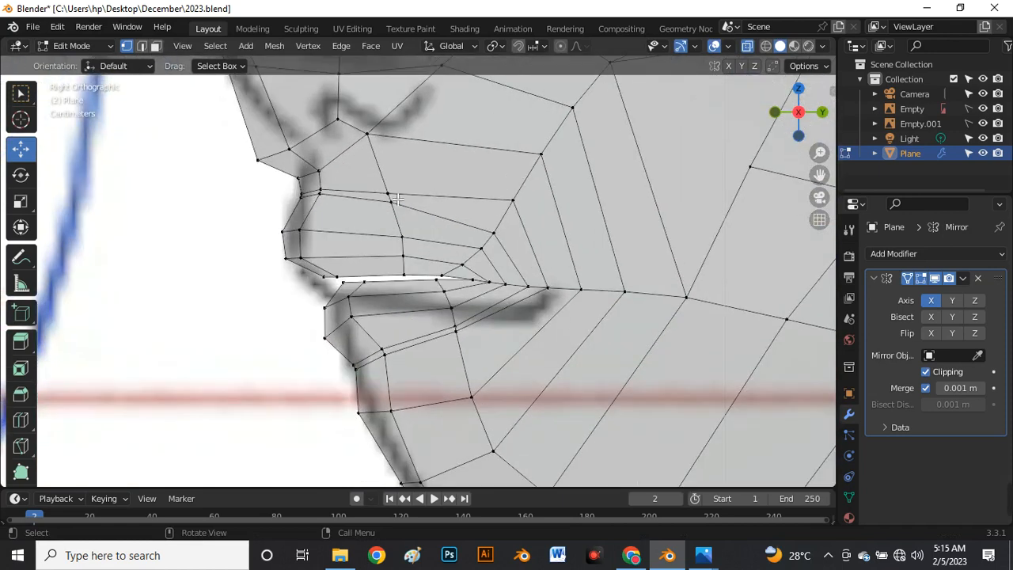
pyautogui.click(521, 209)
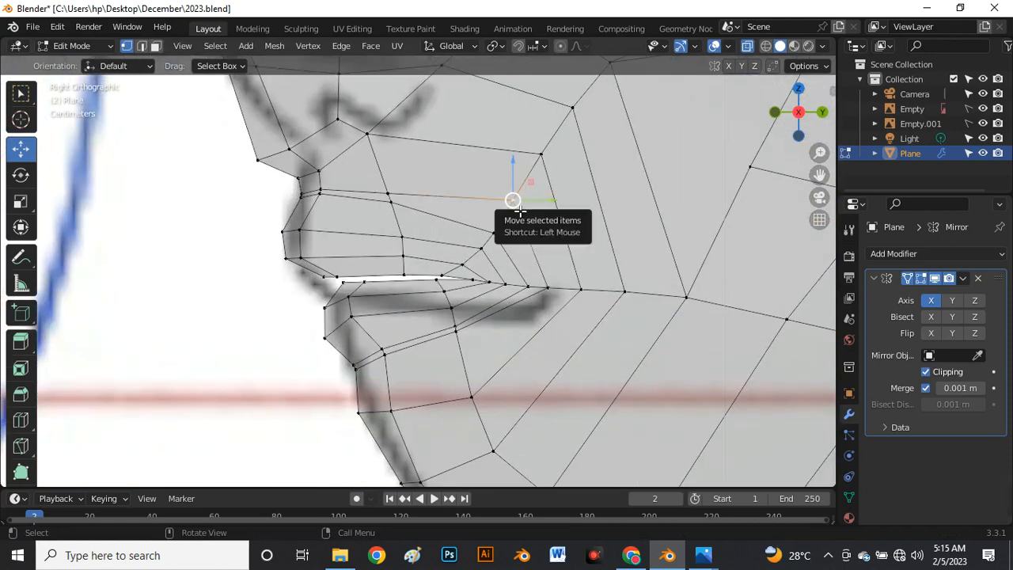
pyautogui.hotkey('shift', 'v')
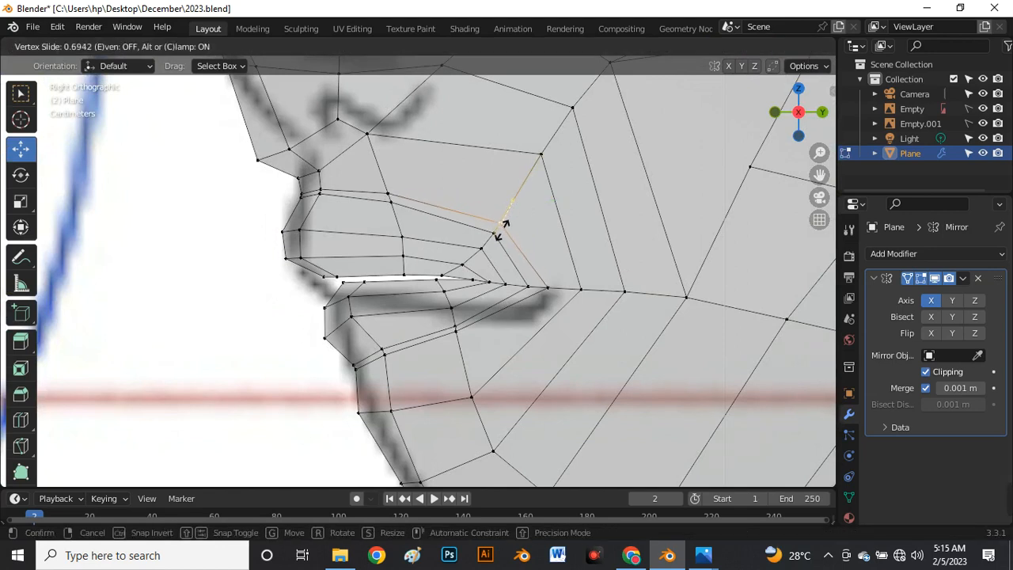
pyautogui.click(502, 232)
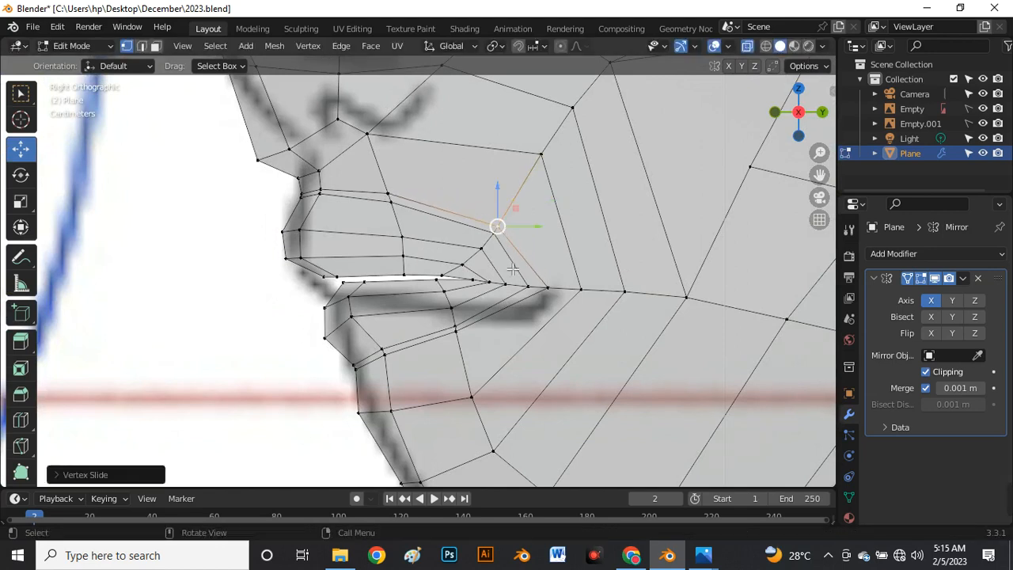
pyautogui.click(548, 289)
pyautogui.hotkey('shift', 'v')
pyautogui.click(538, 297)
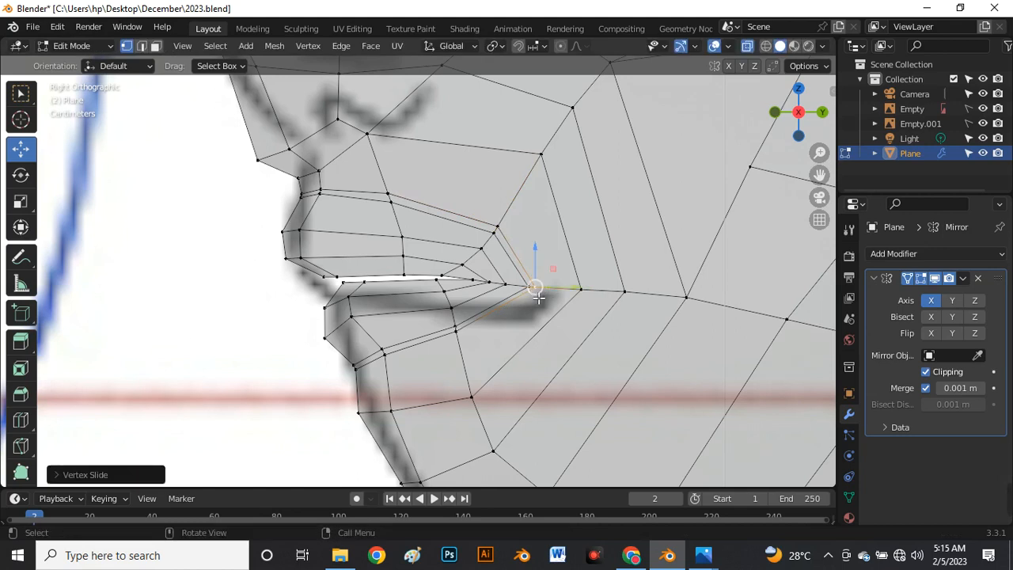
# Slide the two side vertices of the inner paired loop above the upper lip up, close to the outer loop
pyautogui.scroll(4, 397, 202)
pyautogui.click(389, 217)
pyautogui.press('g')
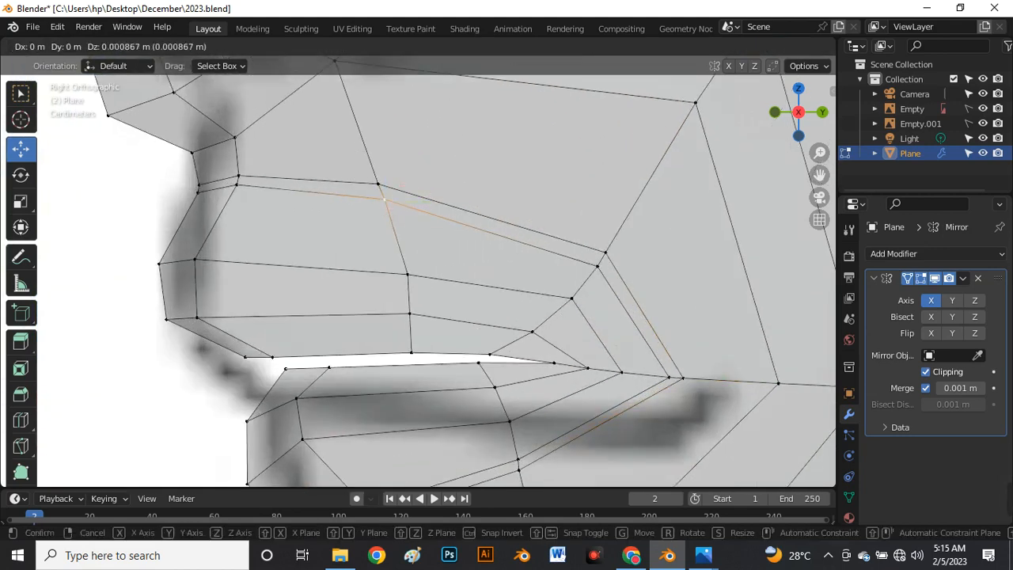
pyautogui.press('g')
pyautogui.click(378, 198)
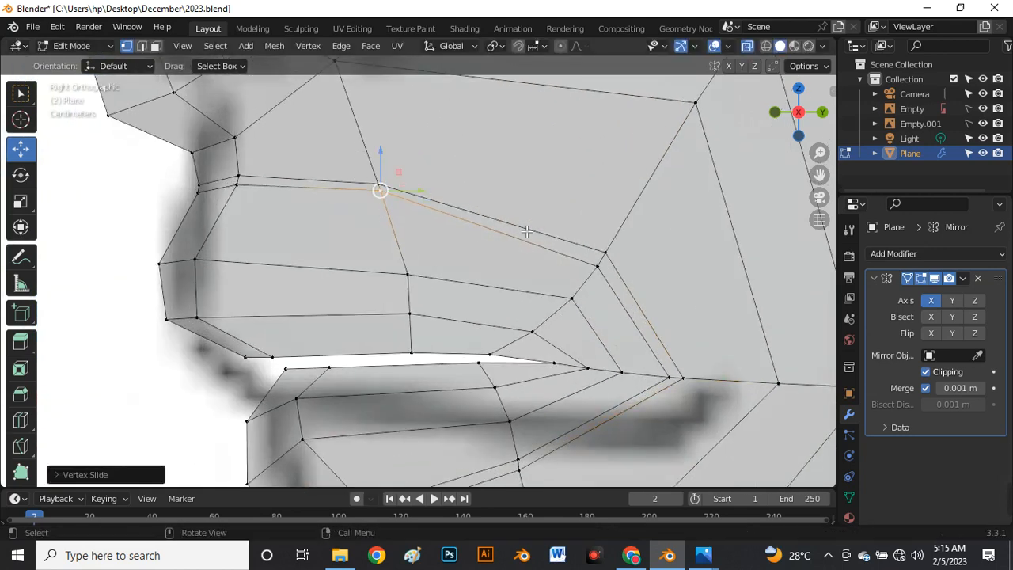
pyautogui.click(596, 277)
pyautogui.press('g')
pyautogui.press('g')
pyautogui.click(599, 269)
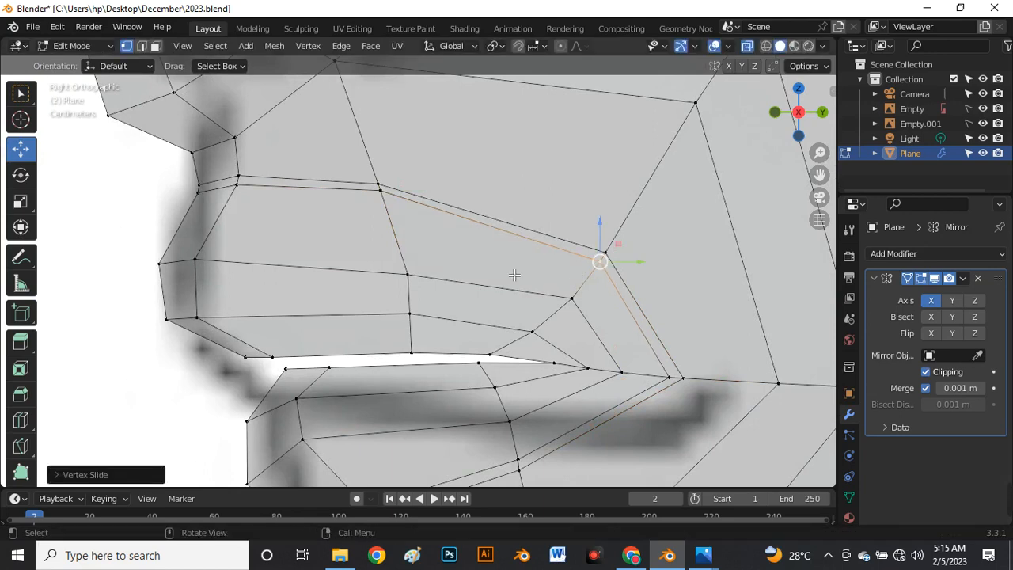
# Turn off X-ray and examine the reshaped lips and mouth loops in shaded side and front views
pyautogui.hotkey('alt', 'z')
pyautogui.press('Tab')
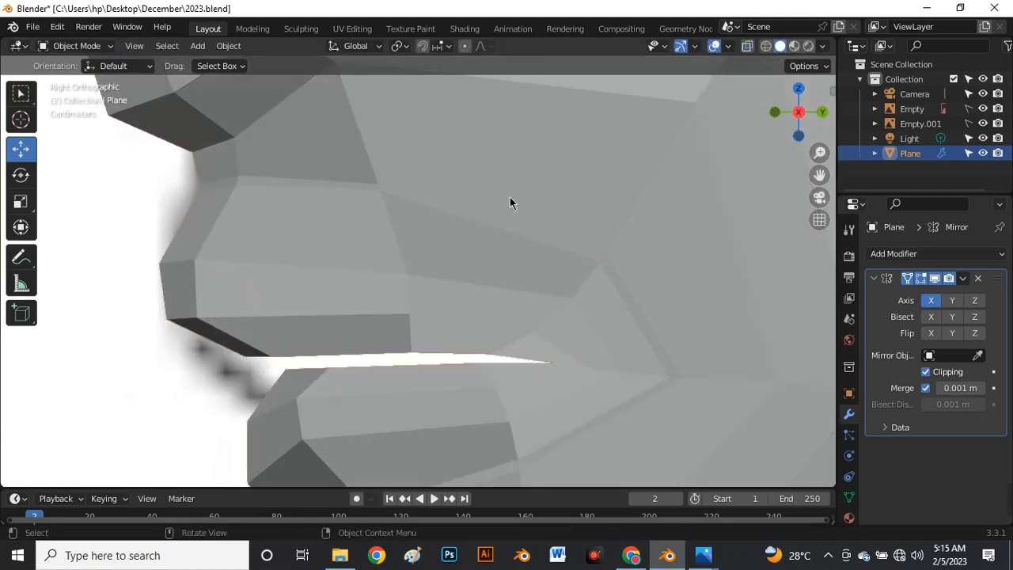
pyautogui.scroll(-4, 428, 234)
pyautogui.moveTo(427, 229); pyautogui.dragTo(441, 261, button='middle')
pyautogui.press('Tab')
pyautogui.press('`')
pyautogui.click(372, 208)
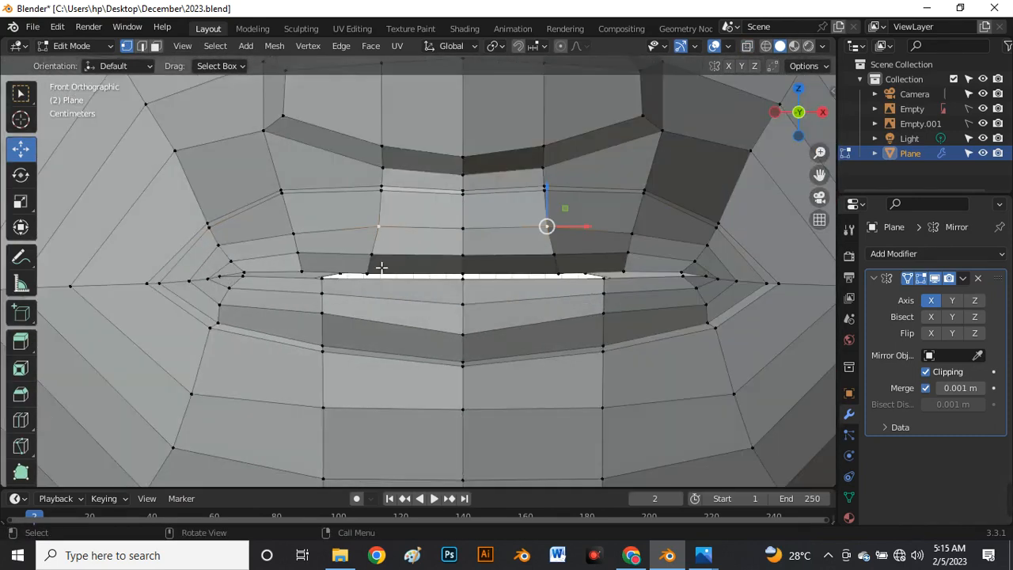
pyautogui.press('Tab')
pyautogui.scroll(-5, 364, 272)
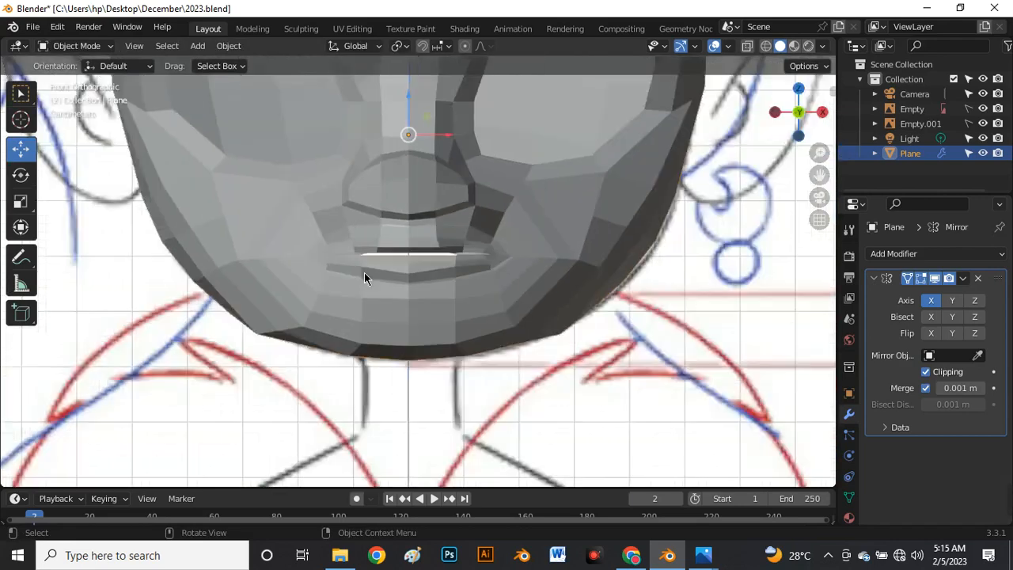
pyautogui.scroll(6, 379, 244)
pyautogui.scroll(5, 383, 259)
pyautogui.press('Tab')
pyautogui.scroll(-4, 384, 237)
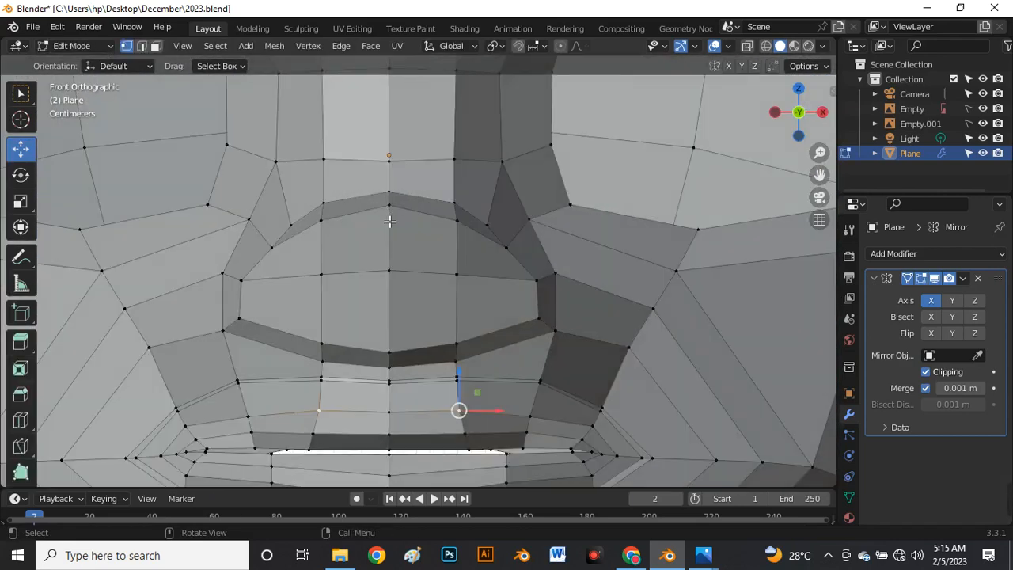
# Examine the overall head shape in Object Mode from several angles and against the front reference
pyautogui.press('Tab')
pyautogui.scroll(-4, 400, 255)
pyautogui.scroll(-3, 399, 251)
pyautogui.moveTo(482, 274); pyautogui.dragTo(466, 234, button='middle')
pyautogui.scroll(4, 394, 251)
pyautogui.moveTo(393, 251); pyautogui.dragTo(459, 169, button='middle')
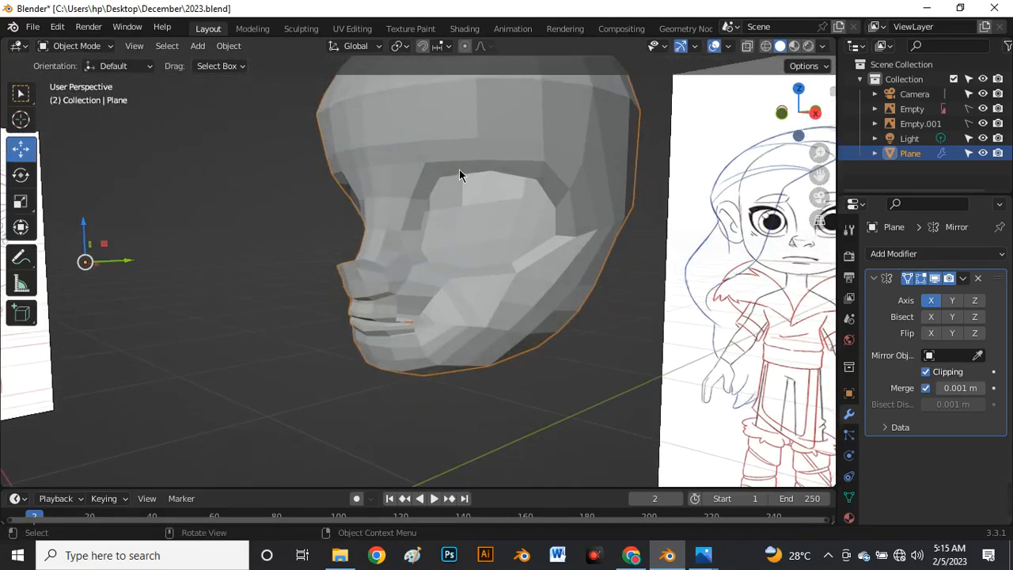
pyautogui.scroll(3, 459, 169)
pyautogui.press('`')
pyautogui.click(361, 120)
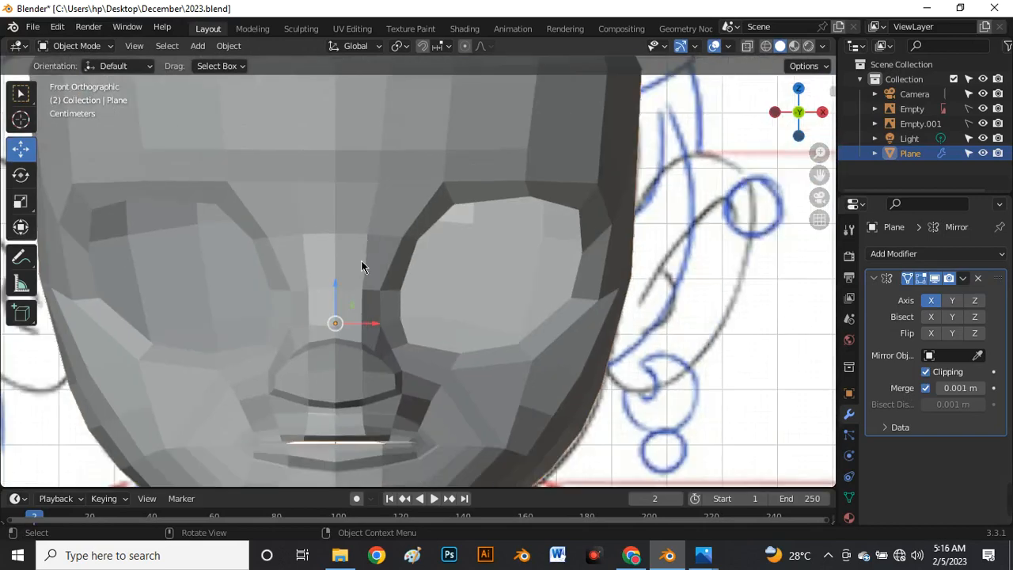
pyautogui.press('Tab')
pyautogui.scroll(-5, 372, 254)
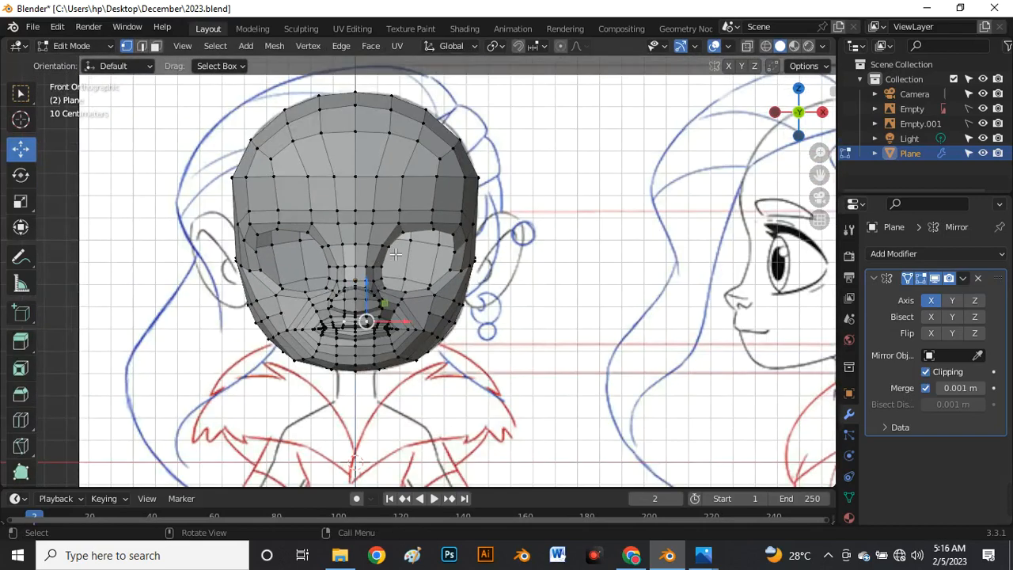
pyautogui.scroll(3, 395, 254)
pyautogui.press('Tab')
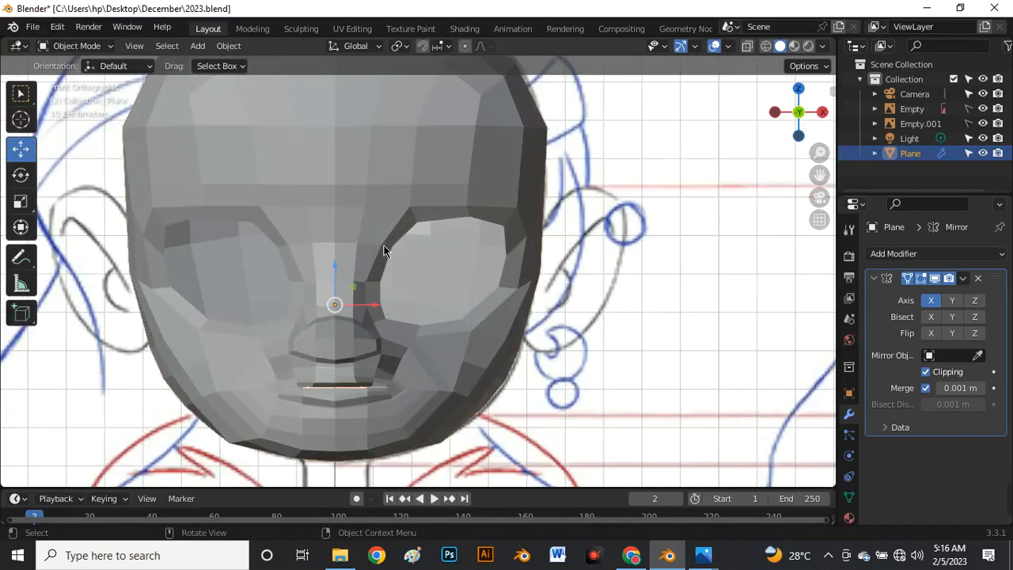
# Snap the head object to the grid
pyautogui.hotkey('ctrl', 'a')
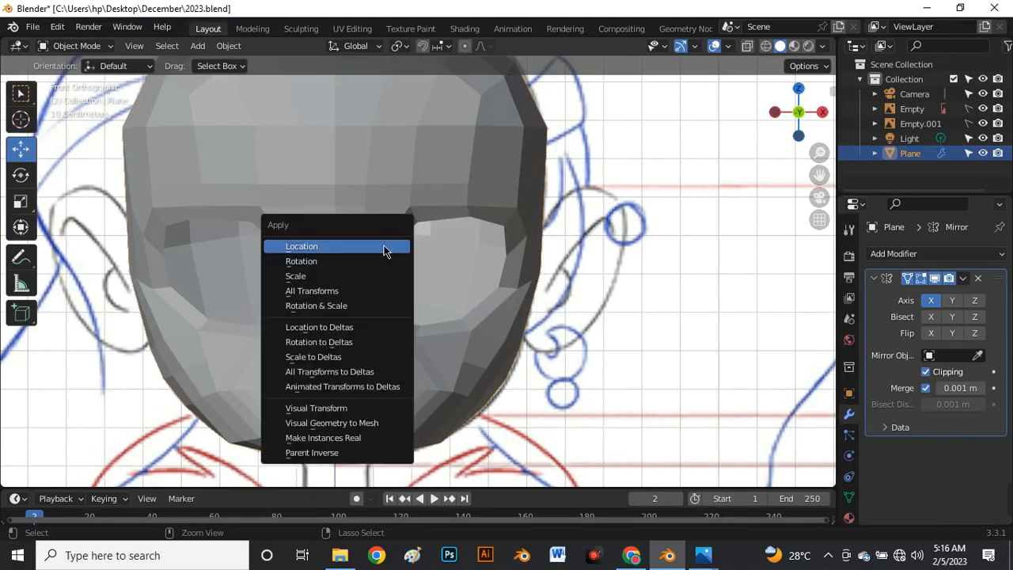
pyautogui.click(380, 246)
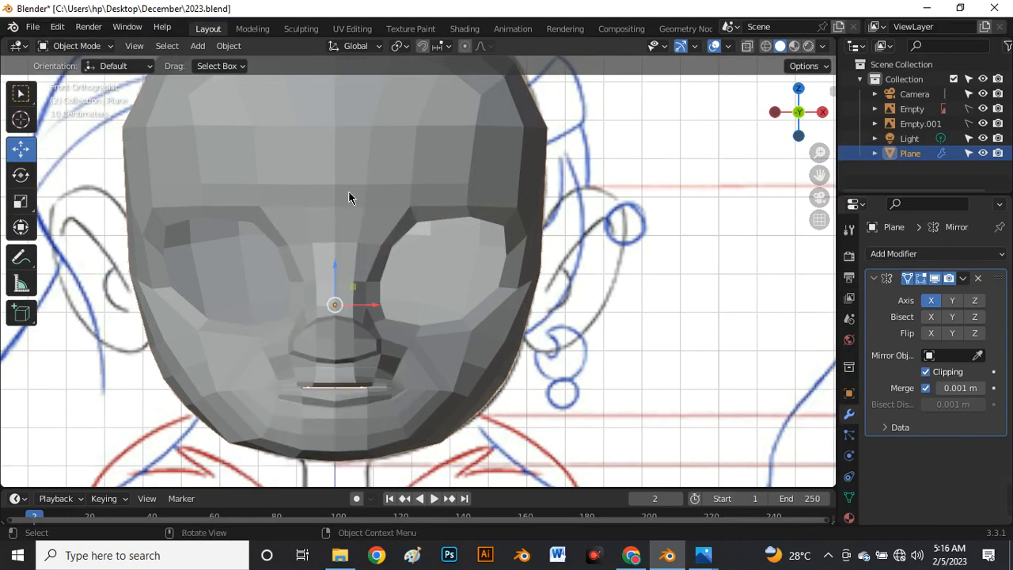
pyautogui.hotkey('shift', 's')
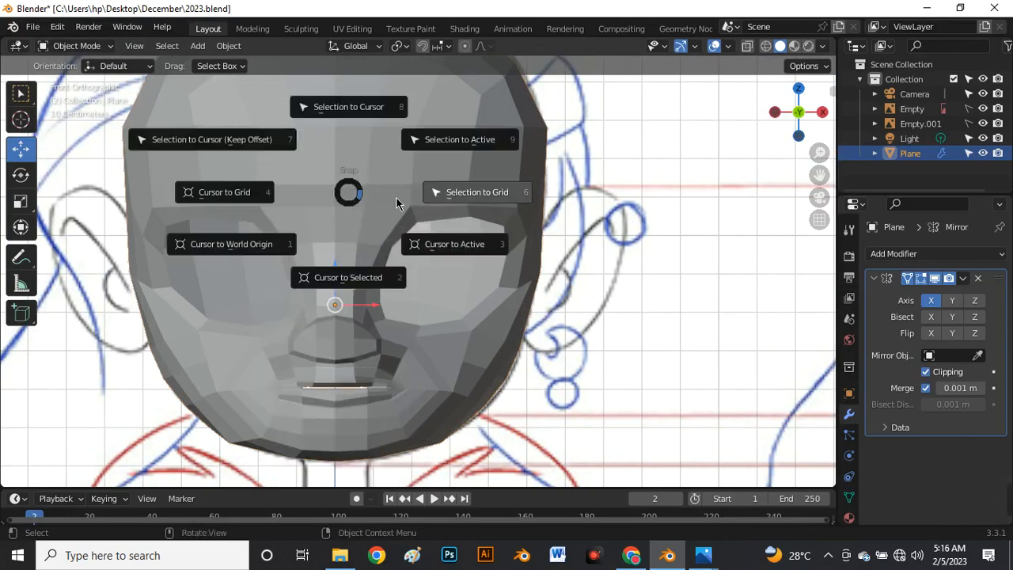
pyautogui.click(611, 217)
# Add a UV sphere and scale it down to roughly a third of its size
pyautogui.hotkey('shift', 'a')
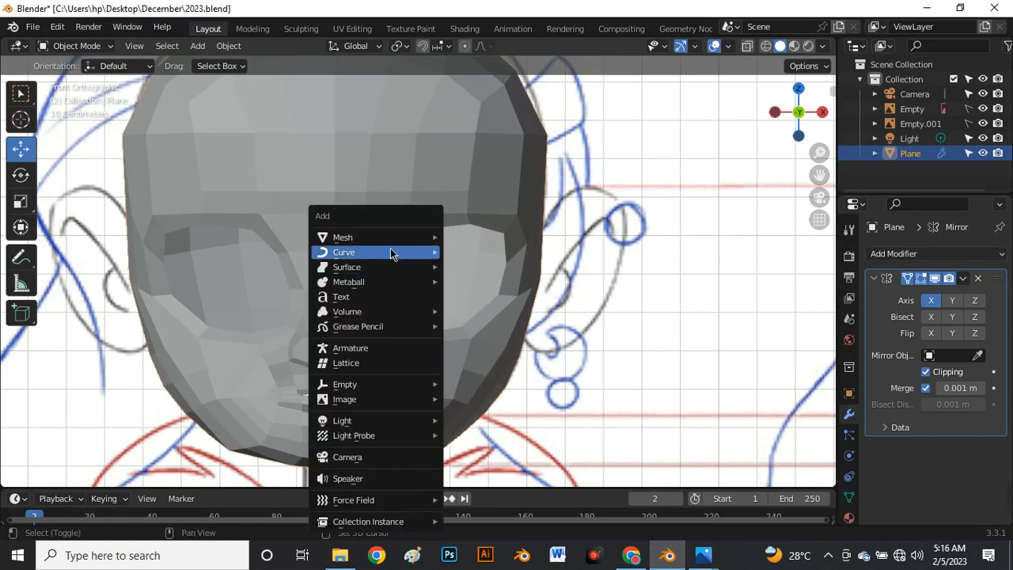
pyautogui.moveTo(380, 237)
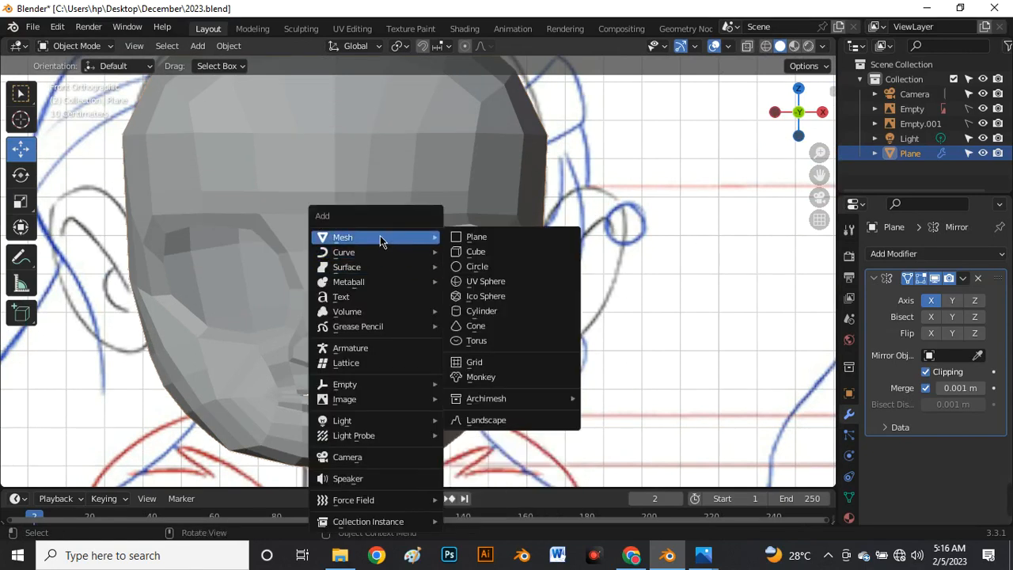
pyautogui.click(486, 281)
pyautogui.scroll(-5, 405, 315)
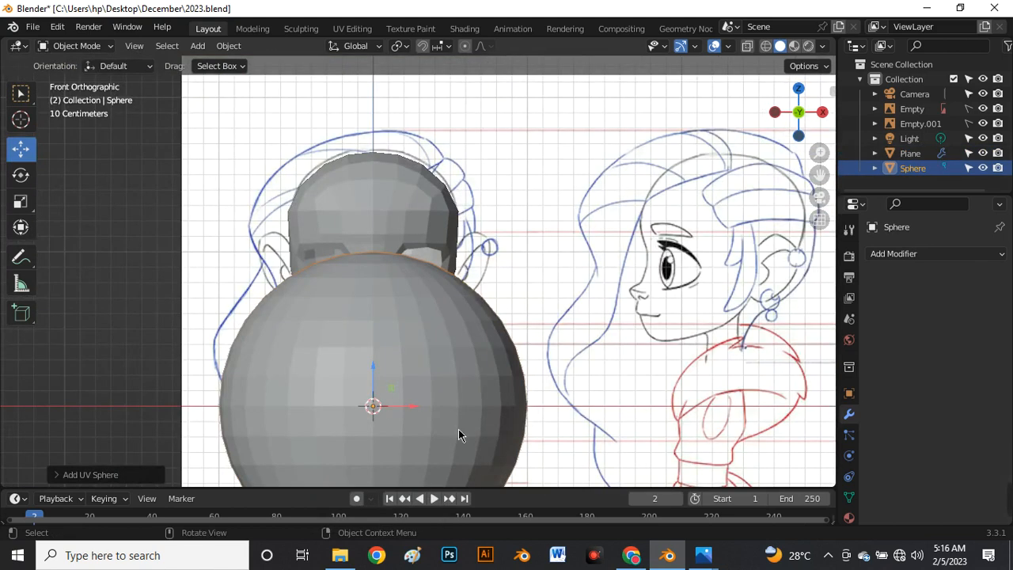
pyautogui.press('s')
pyautogui.click(350, 413)
# Move the sphere up over the +X eye socket in front view and resize it to roughly the socket's size
pyautogui.press('g')
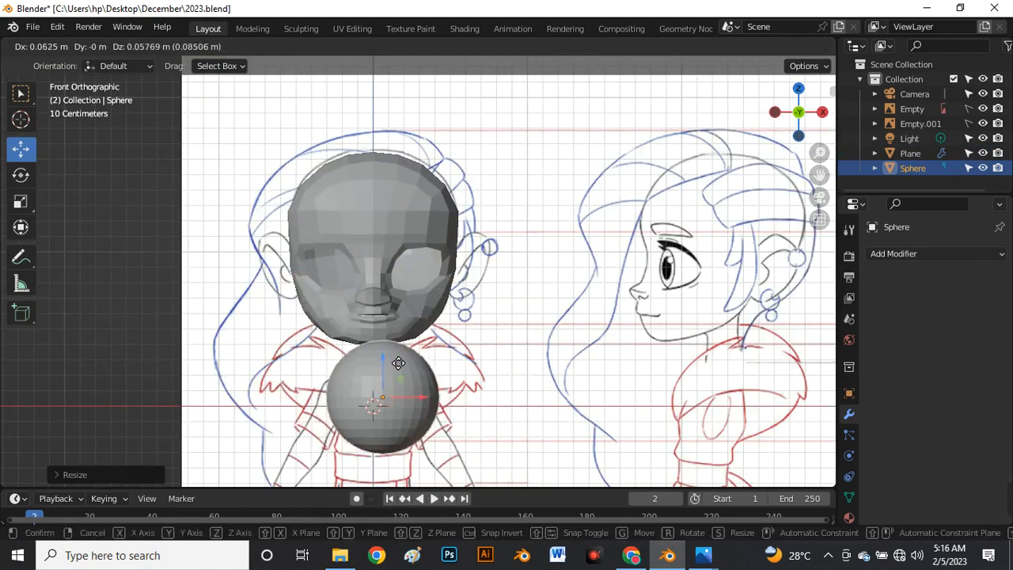
pyautogui.click(400, 275)
pyautogui.scroll(5, 450, 377)
pyautogui.press('s')
pyautogui.click(412, 307)
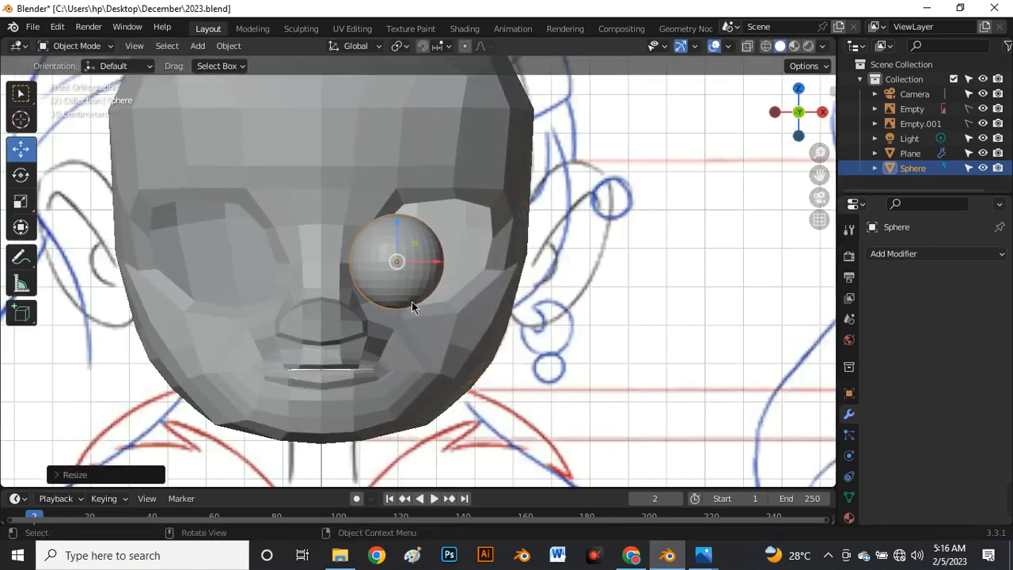
pyautogui.press('s')
pyautogui.click(440, 333)
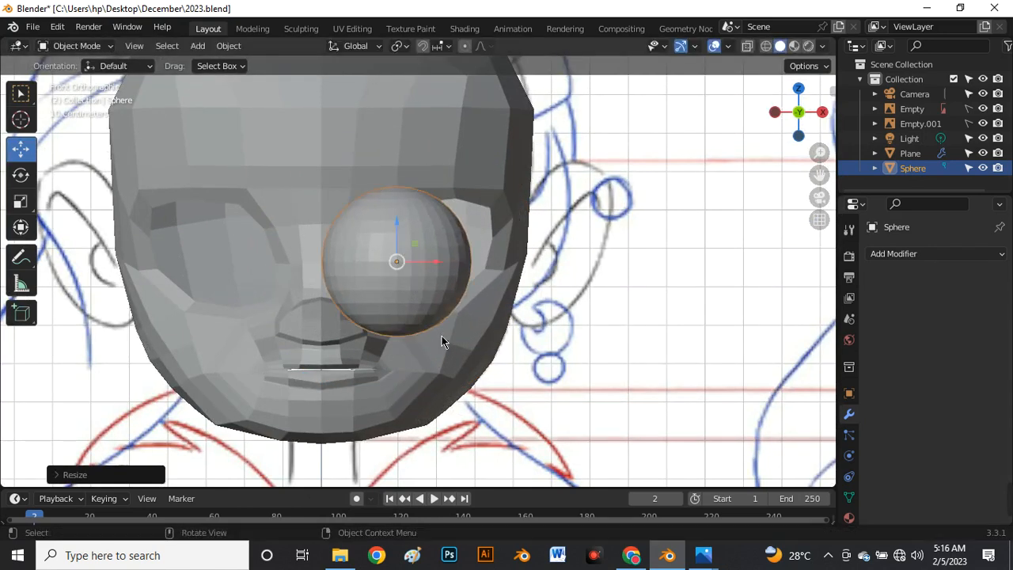
pyautogui.press('`')
pyautogui.click(534, 317)
pyautogui.click(504, 286)
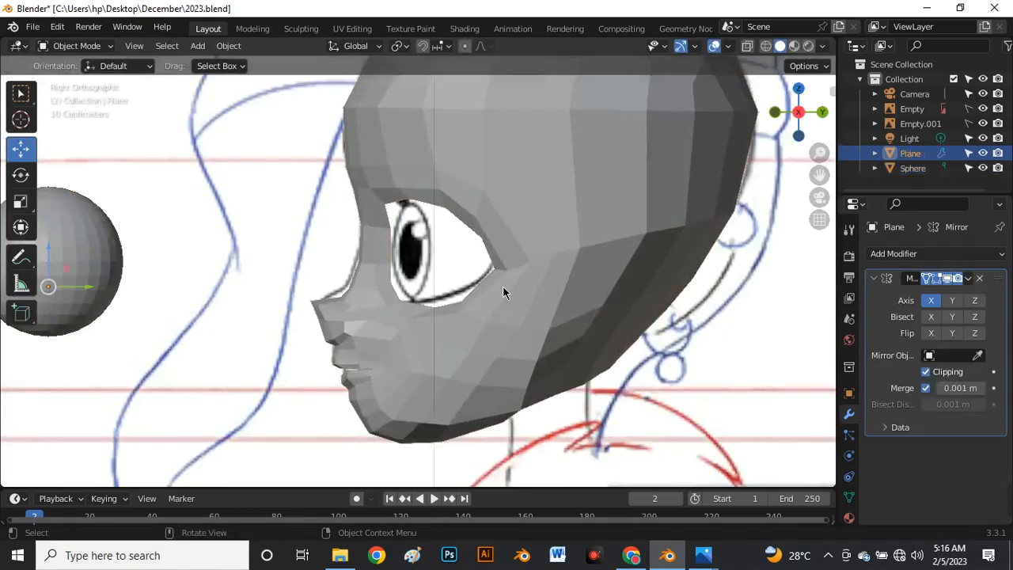
pyautogui.press('g')
pyautogui.click(384, 279)
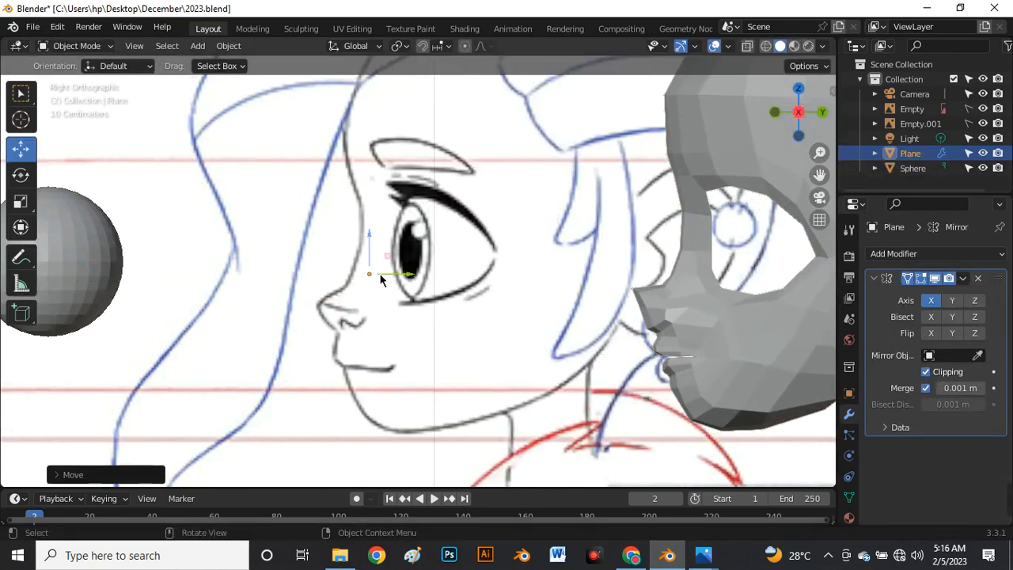
pyautogui.hotkey('ctrl', 'z')
# Move the sphere to the eye socket in side view and shift it back along Y into the head
pyautogui.scroll(-4, 211, 247)
pyautogui.click(169, 241)
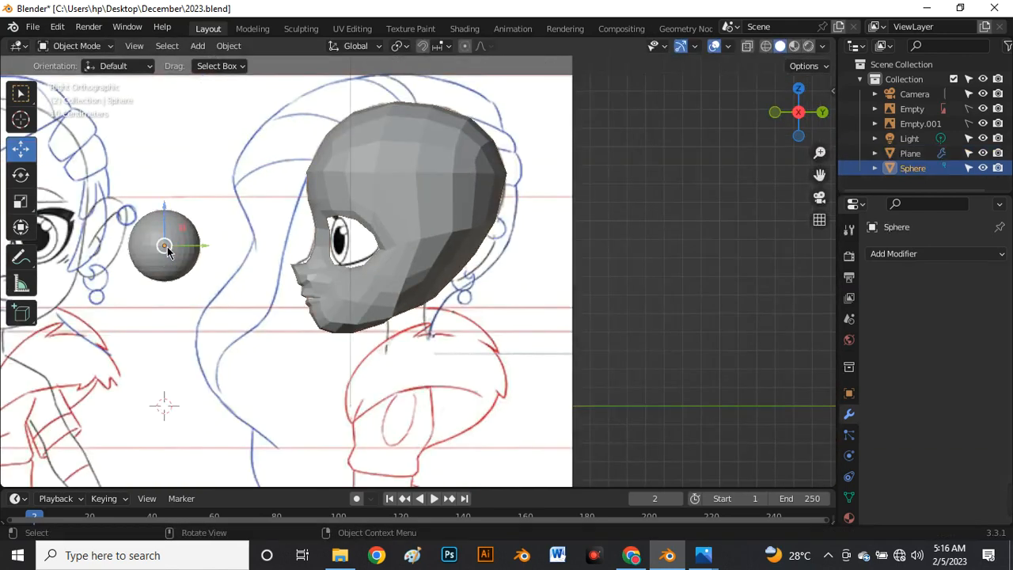
pyautogui.press('g')
pyautogui.click(351, 237)
pyautogui.scroll(4, 354, 241)
pyautogui.moveTo(357, 241); pyautogui.dragTo(401, 241)
# Rescale the sphere and reposition it inside the eye socket so that it fills the opening
pyautogui.moveTo(348, 237)
pyautogui.mouseDown(button='middle')
pyautogui.moveTo(459, 279)
pyautogui.moveTo(420, 292)
pyautogui.moveTo(348, 269)
pyautogui.mouseUp(button='middle')
pyautogui.press('s')
pyautogui.click(404, 299)
pyautogui.moveTo(432, 241); pyautogui.dragTo(409, 264)
pyautogui.moveTo(410, 264); pyautogui.dragTo(480, 285, button='middle')
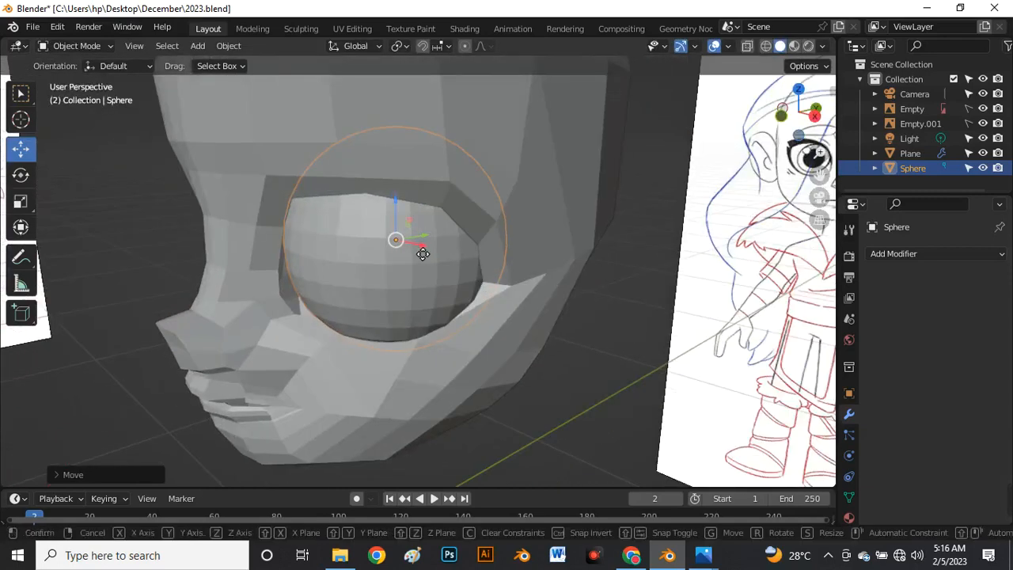
pyautogui.press('g')
pyautogui.click(418, 282)
# Move the eye sphere slightly further back along Y and inward along X, deeper into the socket
pyautogui.click(578, 388)
pyautogui.moveTo(579, 388); pyautogui.dragTo(383, 252, button='middle')
pyautogui.click(383, 252)
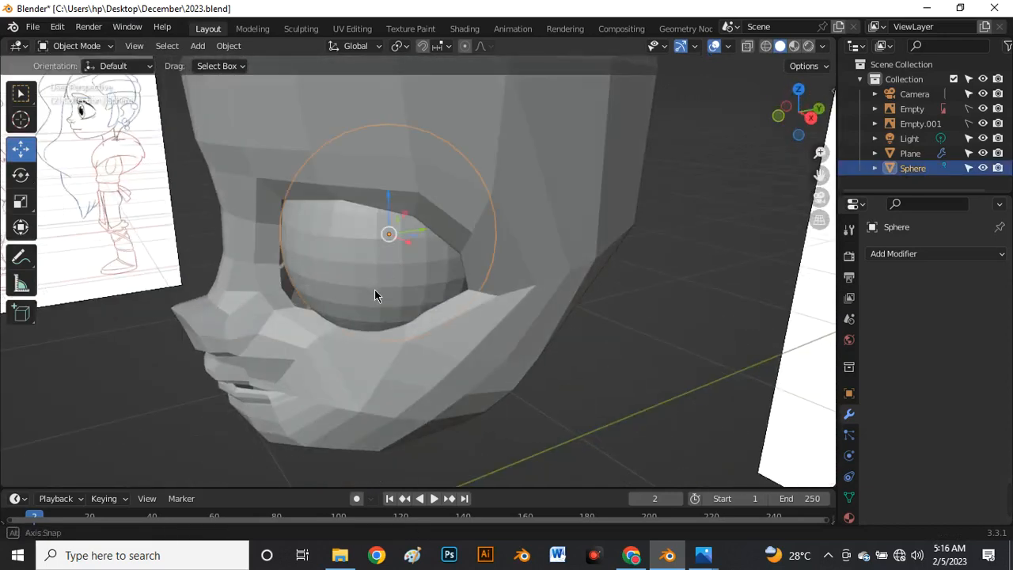
pyautogui.moveTo(375, 292); pyautogui.dragTo(387, 239, button='middle')
pyautogui.moveTo(435, 230); pyautogui.dragTo(456, 229)
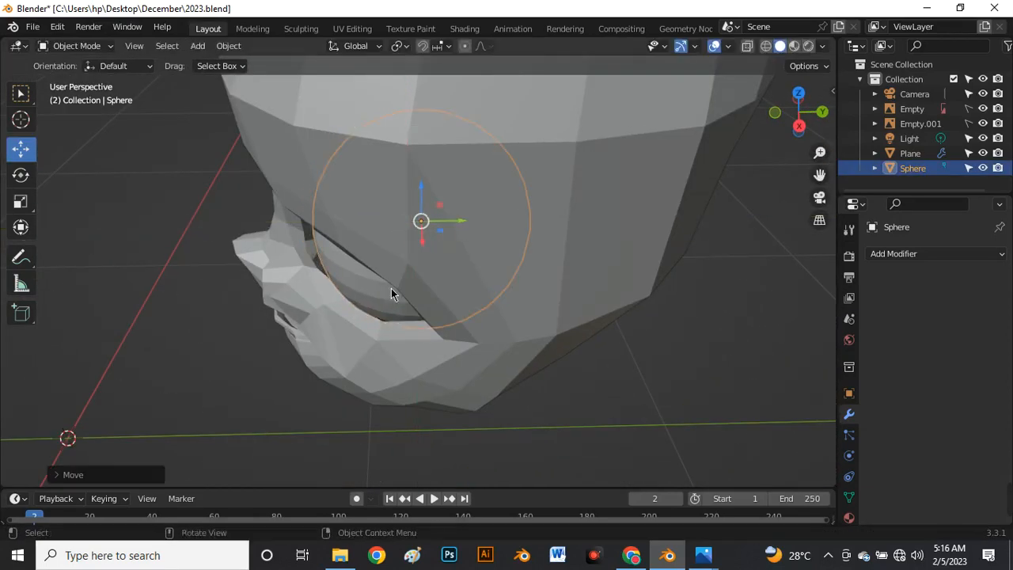
pyautogui.moveTo(391, 290); pyautogui.dragTo(481, 269, button='middle')
pyautogui.moveTo(423, 244); pyautogui.dragTo(408, 239)
# Fine-tune the eye sphere's scale so its surface follows the edges of the eye socket
pyautogui.moveTo(398, 283); pyautogui.dragTo(437, 245, button='middle')
pyautogui.press('s')
pyautogui.click(377, 292)
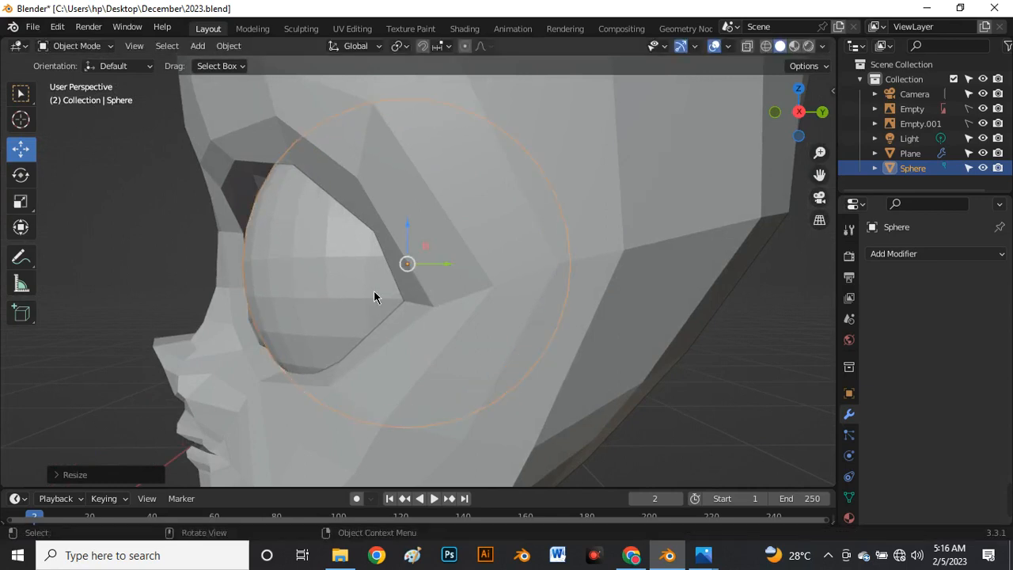
pyautogui.moveTo(378, 293); pyautogui.dragTo(360, 254, button='middle')
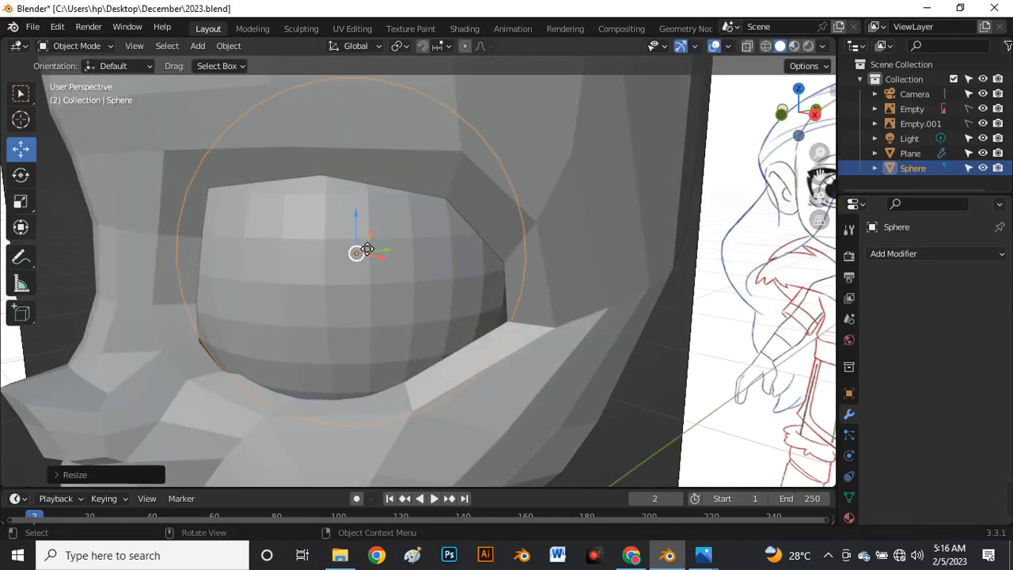
# Raise the eye sphere slightly within the socket and refine its position in the side view
pyautogui.press('g')
pyautogui.click(368, 238)
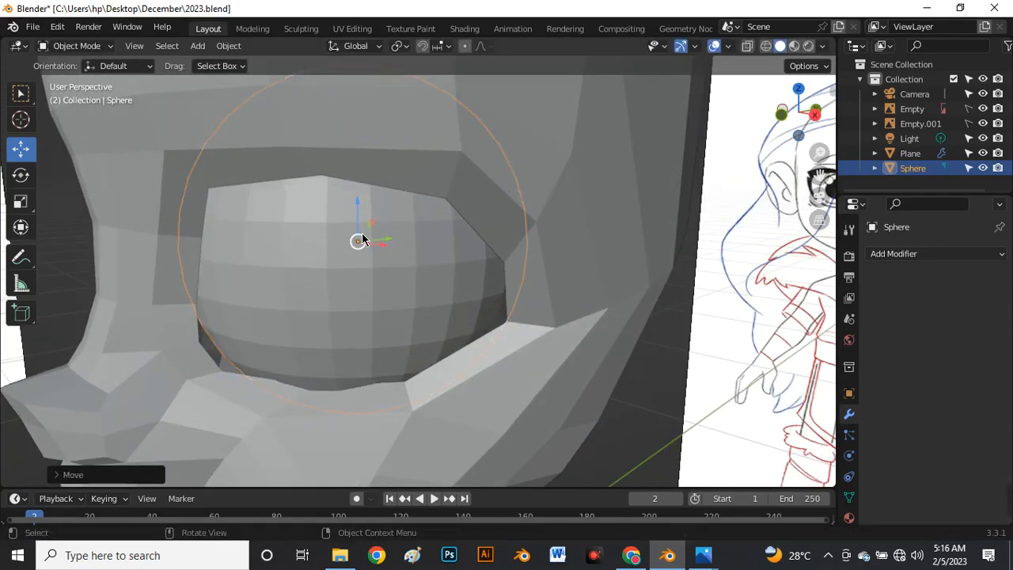
pyautogui.press('`')
pyautogui.click(468, 234)
pyautogui.scroll(-1, 346, 240)
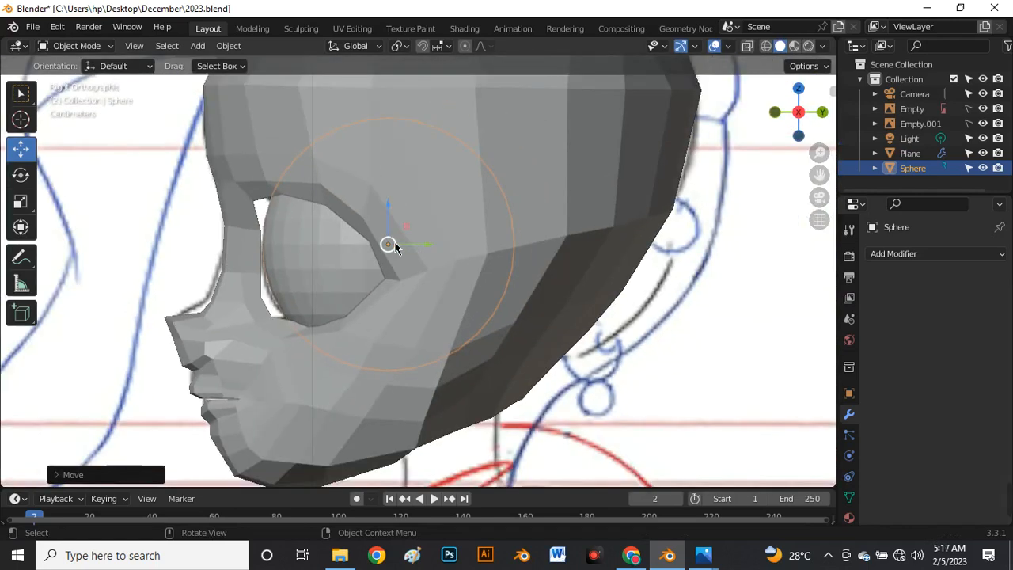
pyautogui.press('g')
pyautogui.click(262, 252)
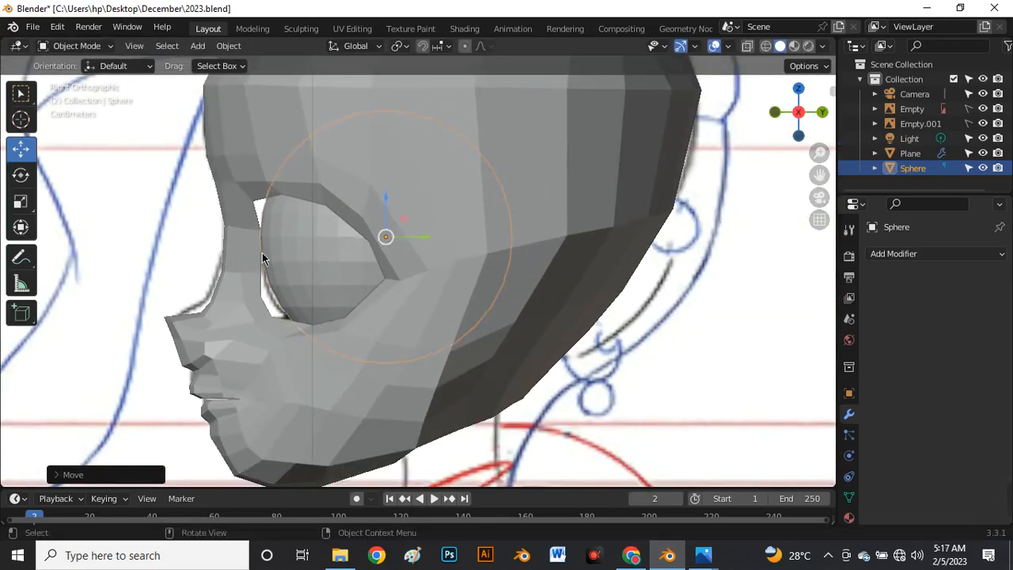
# Shift the eye sphere outward along X in the front view and raise it slightly behind the socket opening
pyautogui.moveTo(262, 252); pyautogui.dragTo(411, 236, button='middle')
pyautogui.press('`')
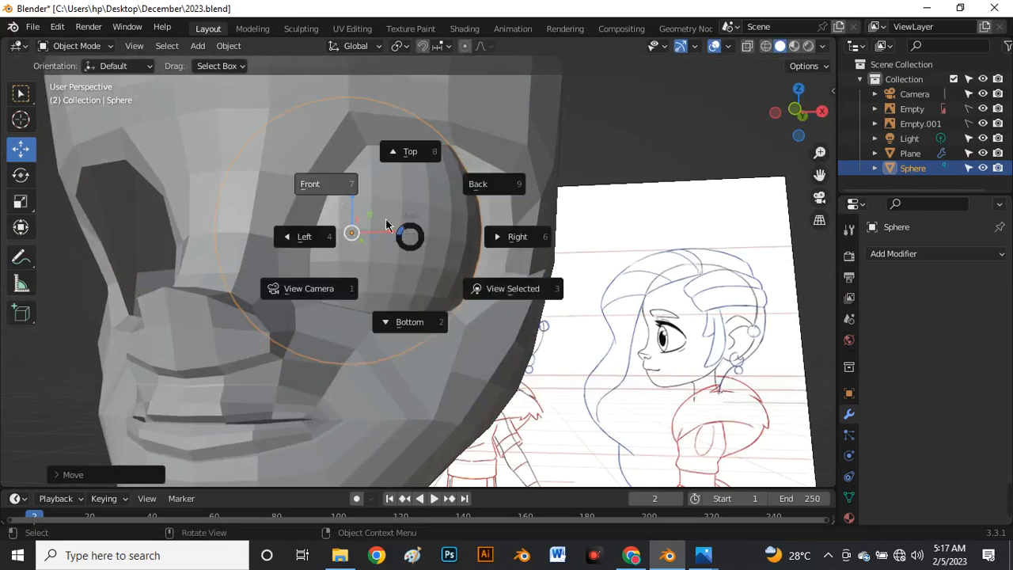
pyautogui.click(317, 190)
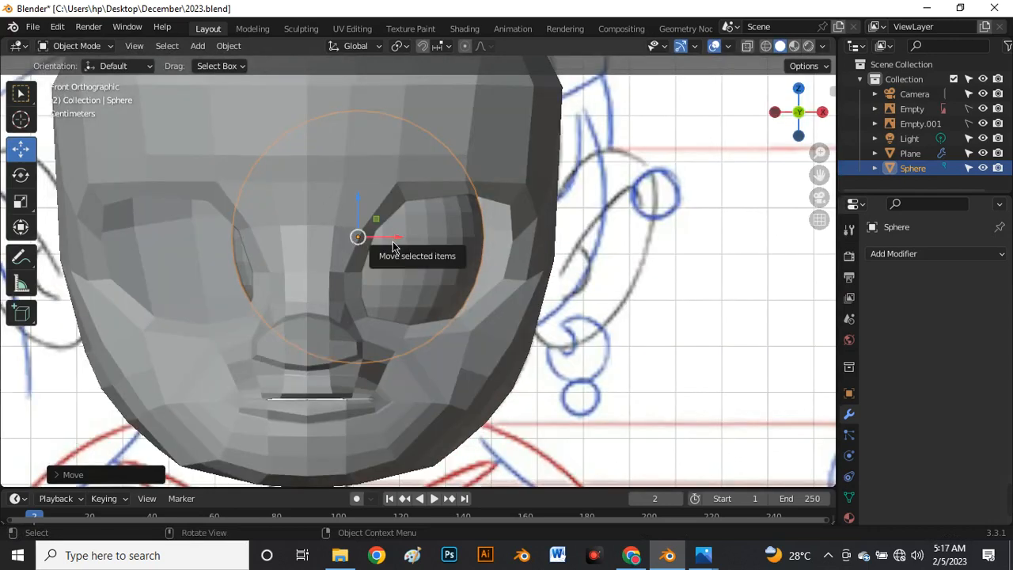
pyautogui.moveTo(393, 247); pyautogui.dragTo(427, 245)
pyautogui.moveTo(427, 246); pyautogui.dragTo(397, 310, button='middle')
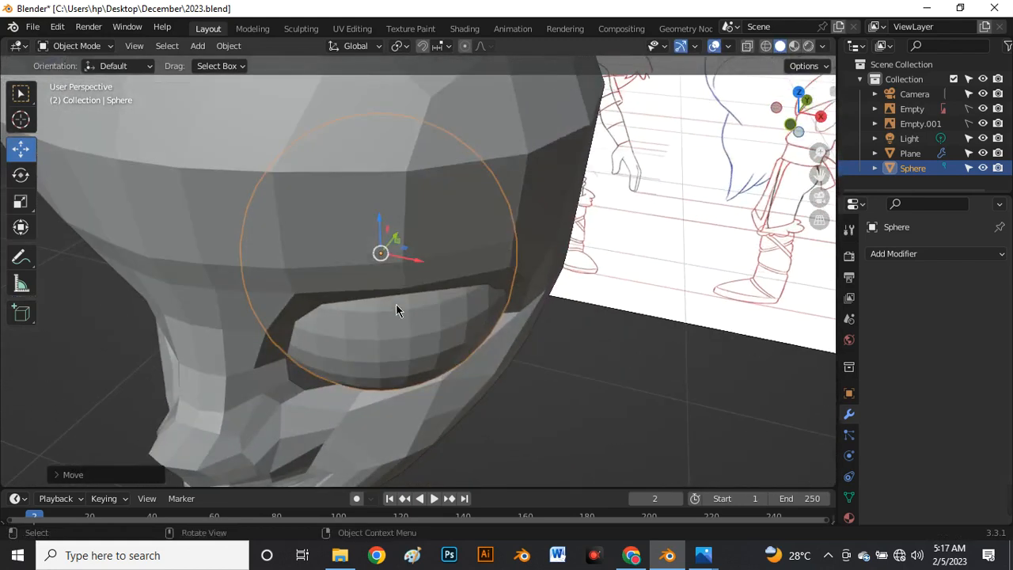
pyautogui.moveTo(387, 256)
pyautogui.mouseDown()
pyautogui.moveTo(392, 236)
pyautogui.moveTo(387, 246)
pyautogui.mouseUp()
pyautogui.moveTo(388, 245); pyautogui.dragTo(374, 229, button='middle')
pyautogui.moveTo(371, 230); pyautogui.dragTo(376, 229)
# Check the eye sphere from the front and nudge it slightly further outward along X
pyautogui.moveTo(327, 280); pyautogui.dragTo(382, 277, button='middle')
pyautogui.press('`')
pyautogui.click(291, 209)
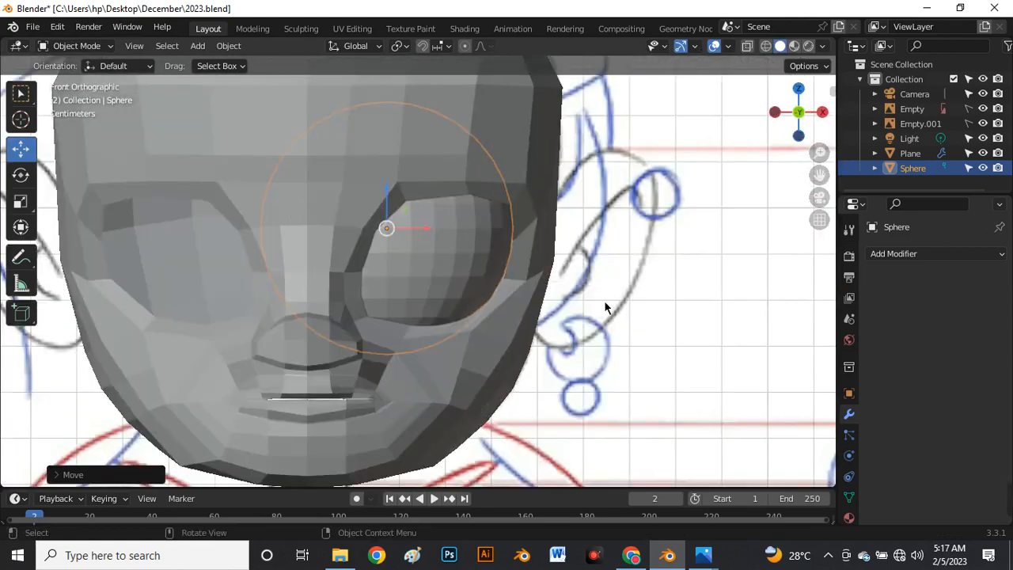
pyautogui.hotkey('alt', 'a')
pyautogui.click(446, 252)
pyautogui.moveTo(454, 251); pyautogui.dragTo(397, 262, button='middle')
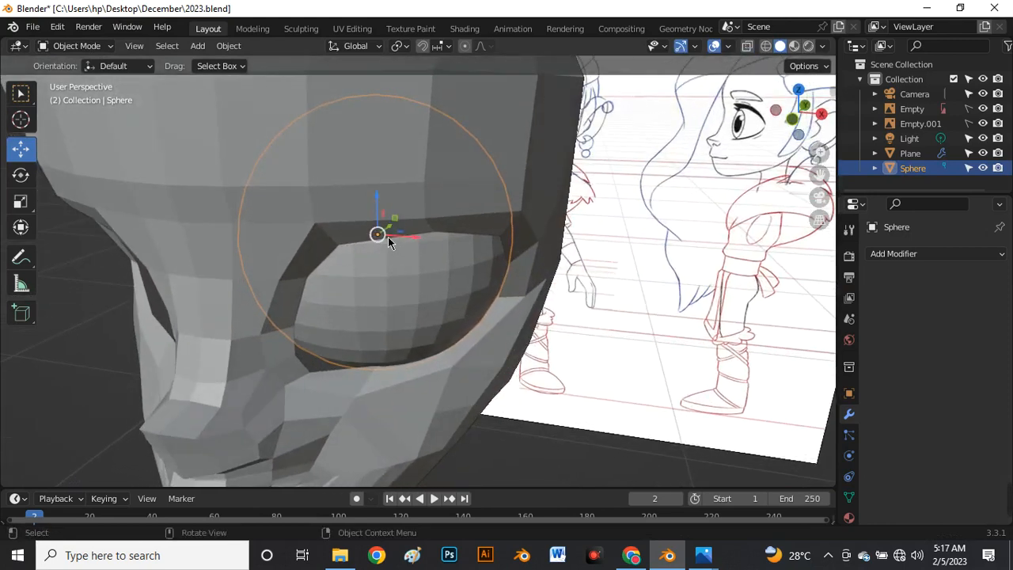
pyautogui.moveTo(388, 236); pyautogui.dragTo(399, 240)
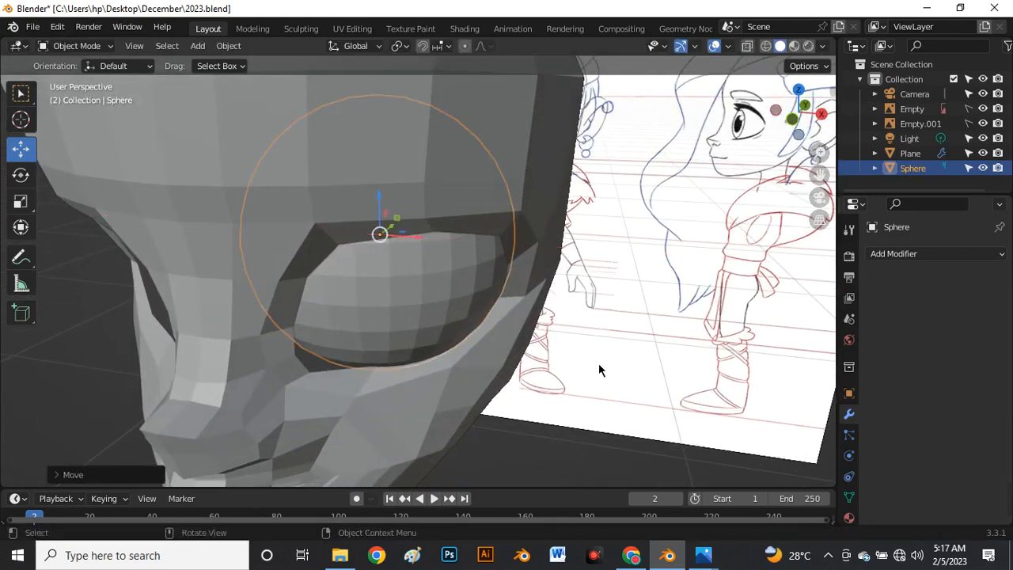
pyautogui.click(604, 433)
# Select the inner edge vertices of the eye socket on the head mesh and move them back along Y toward the sphere
pyautogui.moveTo(604, 433); pyautogui.dragTo(255, 233, button='middle')
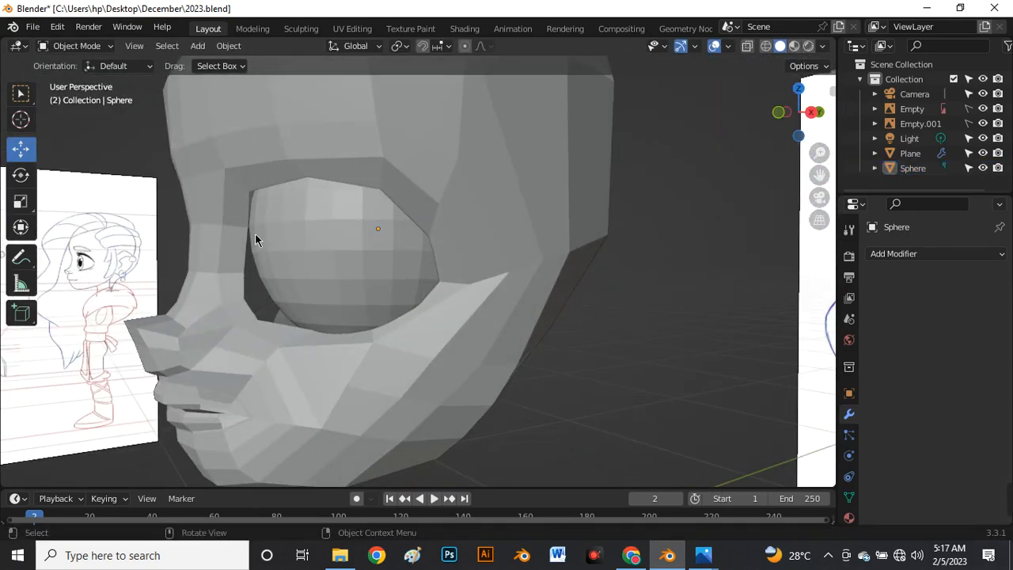
pyautogui.click(234, 224)
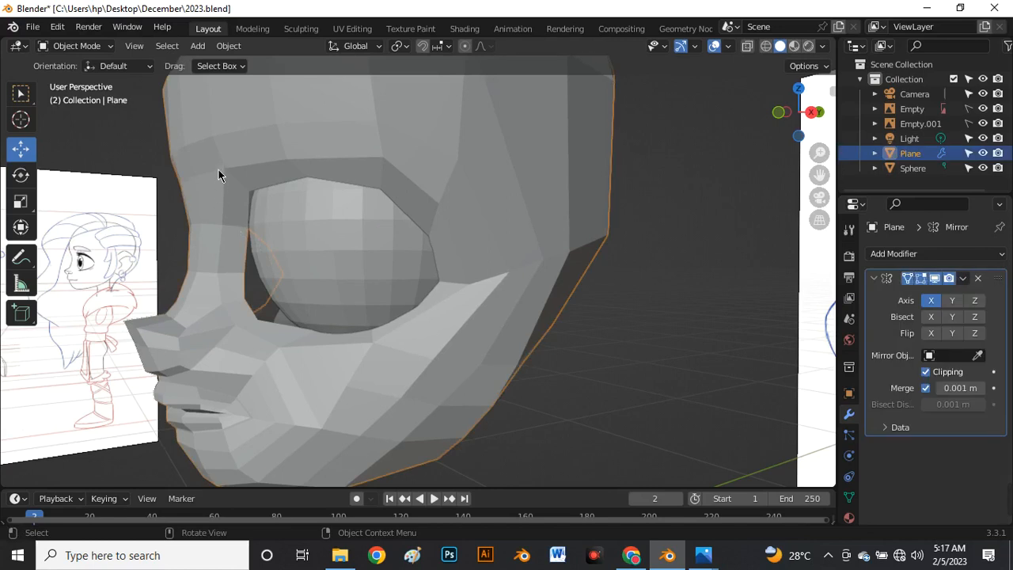
pyautogui.press('Tab')
pyautogui.moveTo(242, 237); pyautogui.dragTo(259, 208, button='middle')
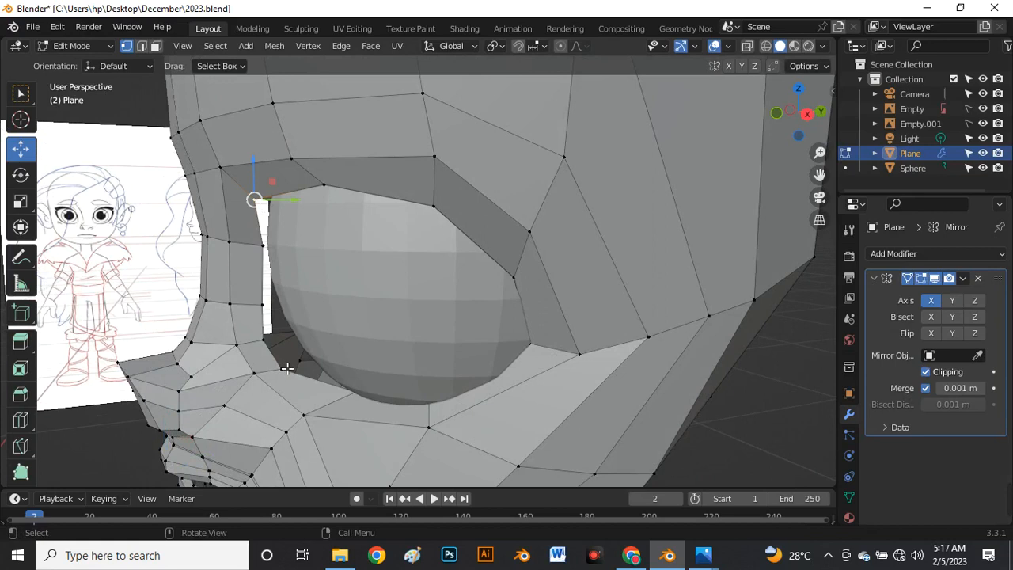
pyautogui.keyDown('ctrl'); pyautogui.click(286, 368); pyautogui.keyUp('ctrl')
pyautogui.scroll(5, 354, 360)
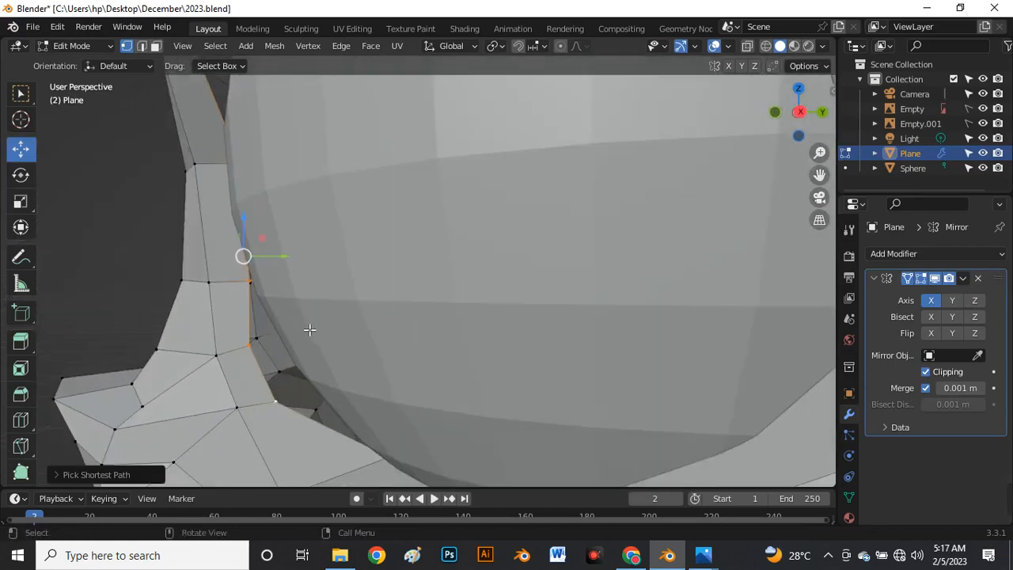
pyautogui.press('`')
pyautogui.click(405, 301)
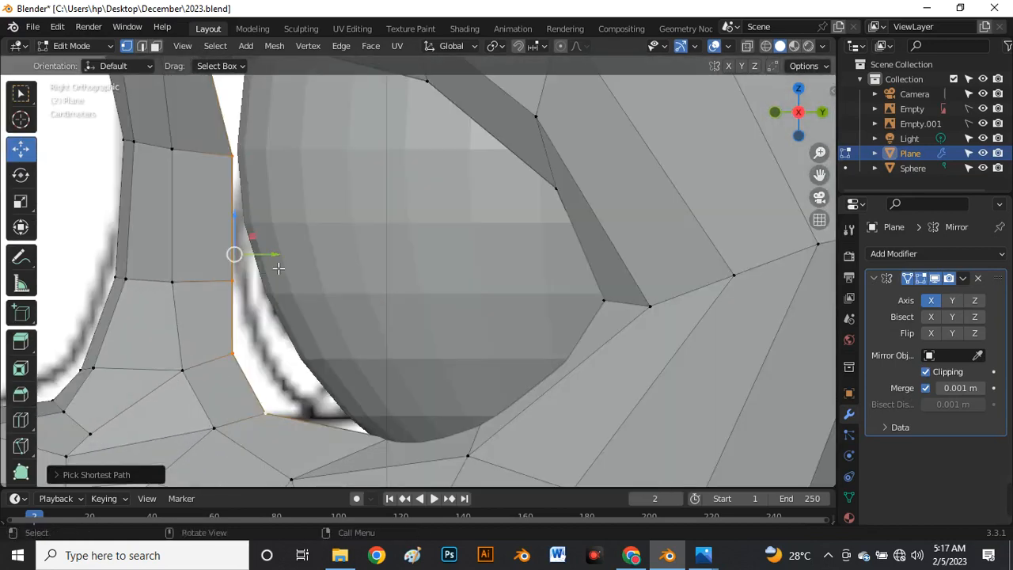
pyautogui.moveTo(276, 260); pyautogui.dragTo(348, 264)
# Move the lower inner corner vertex of the eye socket slightly back along Y
pyautogui.scroll(-2, 312, 259)
pyautogui.click(319, 354)
pyautogui.moveTo(341, 338); pyautogui.dragTo(360, 336)
# Select the full run of inner socket edge vertices and pull them forward along Y by about 0.03 m
pyautogui.moveTo(361, 335)
pyautogui.mouseDown(button='middle')
pyautogui.moveTo(310, 322)
pyautogui.moveTo(280, 327)
pyautogui.moveTo(276, 266)
pyautogui.moveTo(249, 355)
pyautogui.moveTo(309, 301)
pyautogui.moveTo(355, 127)
pyautogui.moveTo(355, 256)
pyautogui.moveTo(327, 292)
pyautogui.mouseUp(button='middle')
pyautogui.hotkey('alt', 'z')
pyautogui.hotkey('alt', 'z')
pyautogui.hotkey('alt', 'z')
pyautogui.keyDown('ctrl'); pyautogui.click(349, 150); pyautogui.keyUp('ctrl')
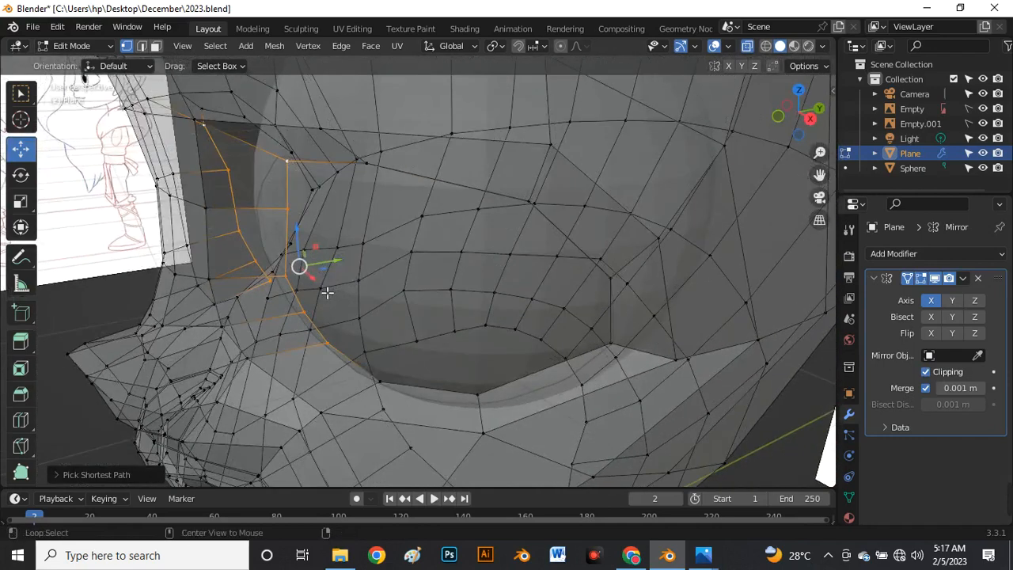
pyautogui.hotkey('alt', 'z')
pyautogui.moveTo(341, 262); pyautogui.dragTo(337, 265)
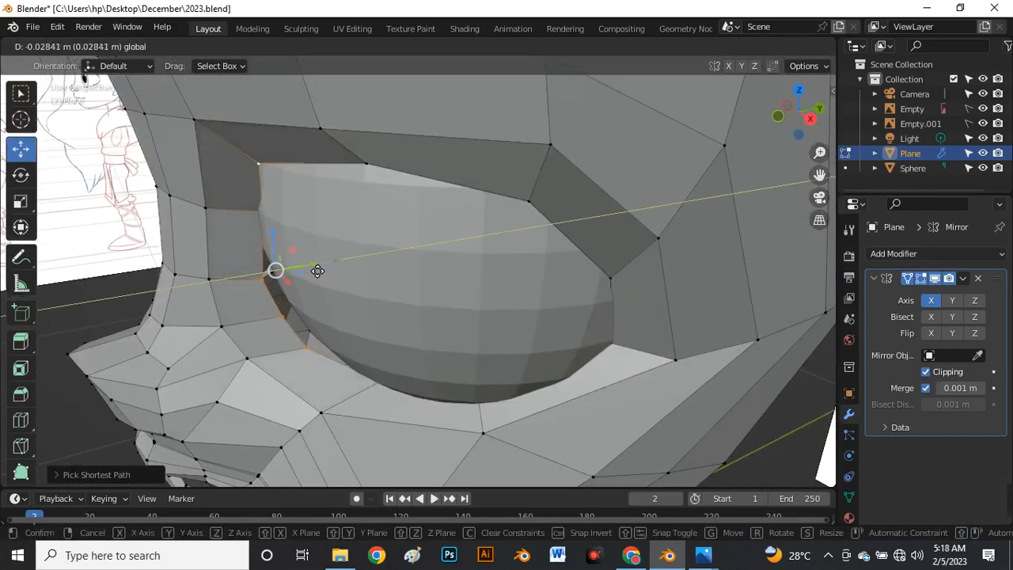
pyautogui.moveTo(318, 272); pyautogui.dragTo(319, 273)
pyautogui.moveTo(318, 273)
pyautogui.mouseDown(button='middle')
pyautogui.moveTo(323, 281)
pyautogui.moveTo(312, 278)
pyautogui.moveTo(321, 267)
pyautogui.mouseUp(button='middle')
pyautogui.moveTo(317, 271); pyautogui.dragTo(313, 273)
pyautogui.moveTo(313, 274); pyautogui.dragTo(249, 264, button='middle')
# Push the lower inner socket vertices back along Y by about 0.02 m to meet the eyeball
pyautogui.click(256, 273)
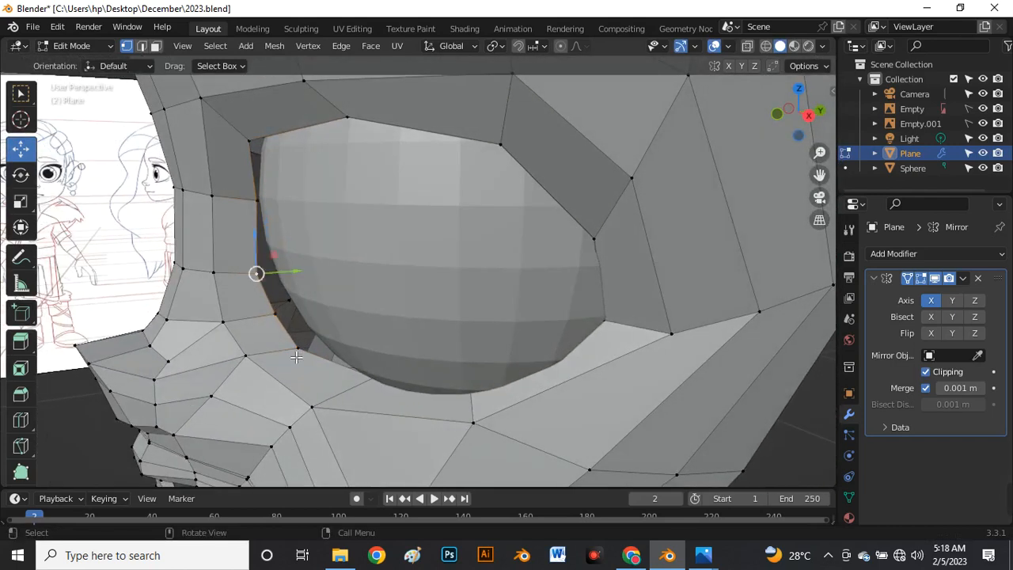
pyautogui.keyDown('ctrl'); pyautogui.click(302, 340); pyautogui.keyUp('ctrl')
pyautogui.moveTo(314, 316); pyautogui.dragTo(329, 317)
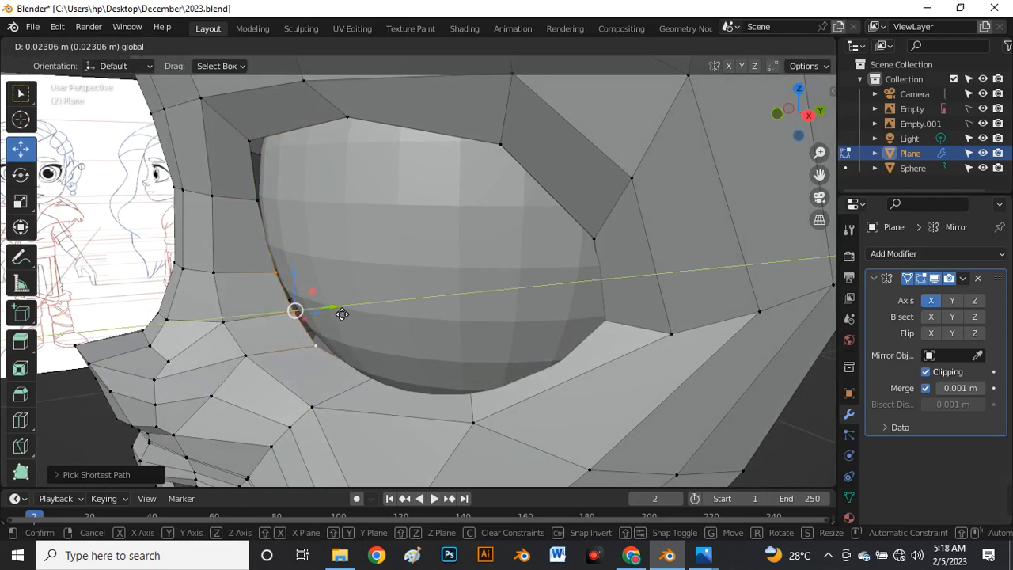
pyautogui.moveTo(342, 314); pyautogui.dragTo(341, 313)
pyautogui.moveTo(340, 313)
pyautogui.mouseDown(button='middle')
pyautogui.moveTo(371, 280)
pyautogui.moveTo(346, 307)
pyautogui.mouseUp(button='middle')
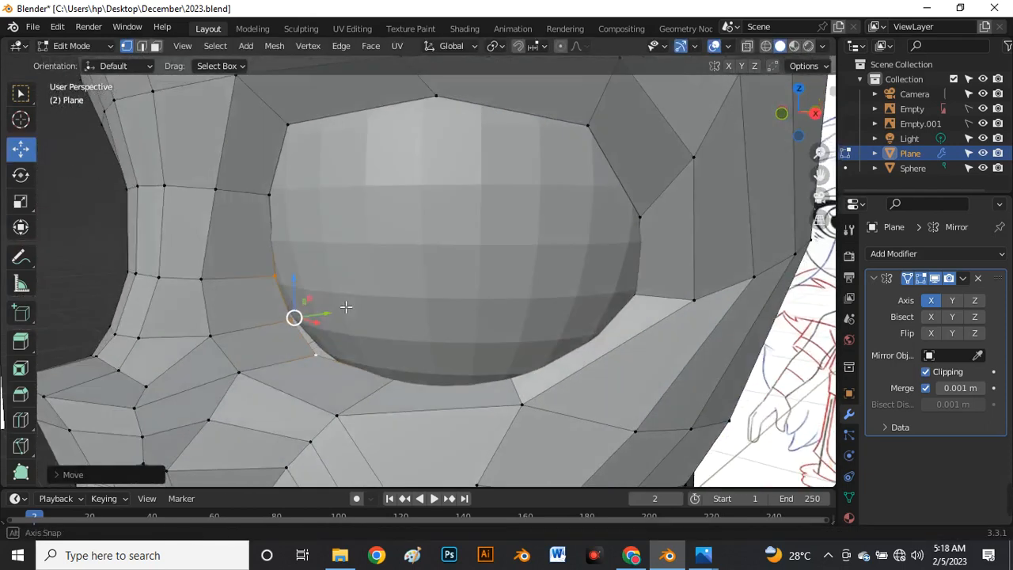
# Select the upper inner socket vertices and nudge them slightly forward along Y
pyautogui.click(299, 131)
pyautogui.moveTo(310, 262); pyautogui.dragTo(267, 207, button='middle')
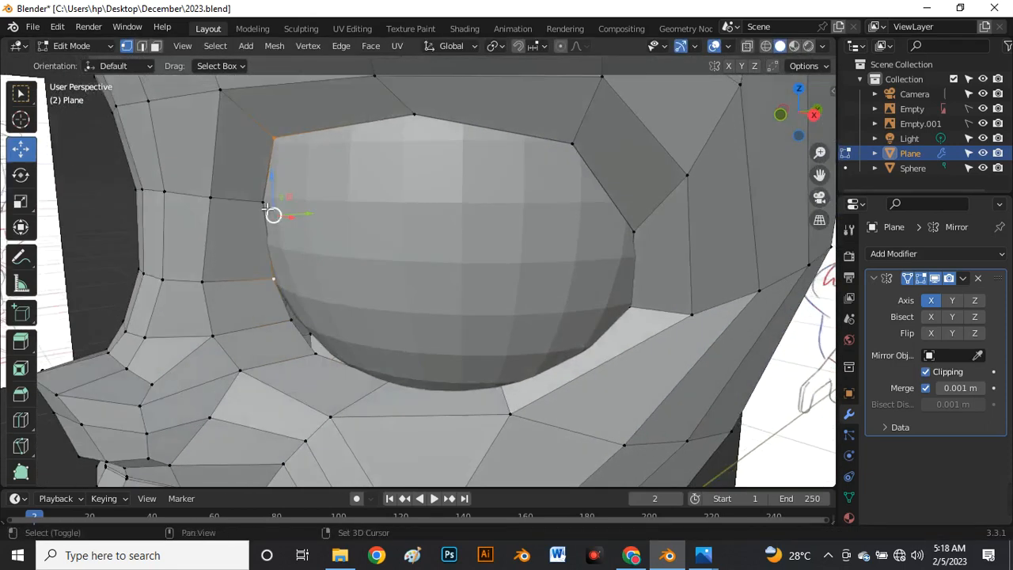
pyautogui.moveTo(381, 239); pyautogui.dragTo(327, 231, button='middle')
pyautogui.moveTo(310, 219); pyautogui.dragTo(307, 220)
pyautogui.moveTo(351, 280); pyautogui.dragTo(394, 367, button='middle')
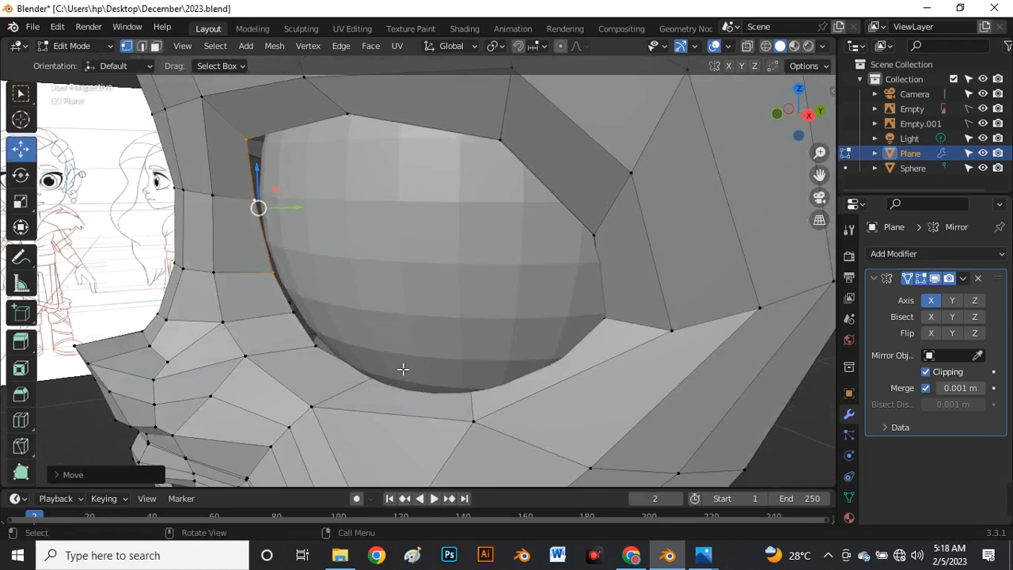
# Select the bottom rim vertices of the eye socket and pull them forward along Y by about 0.03 m
pyautogui.hotkey('alt', 'z')
pyautogui.moveTo(479, 392); pyautogui.dragTo(424, 369, button='middle')
pyautogui.keyDown('alt'); pyautogui.click(434, 394); pyautogui.keyUp('alt')
pyautogui.hotkey('alt', 'z')
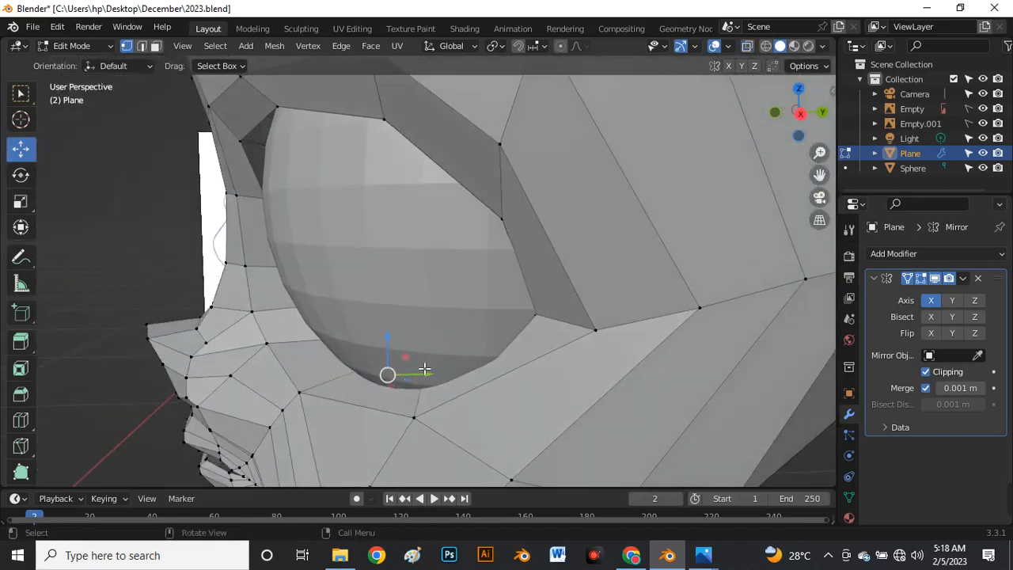
pyautogui.moveTo(433, 379); pyautogui.dragTo(420, 382)
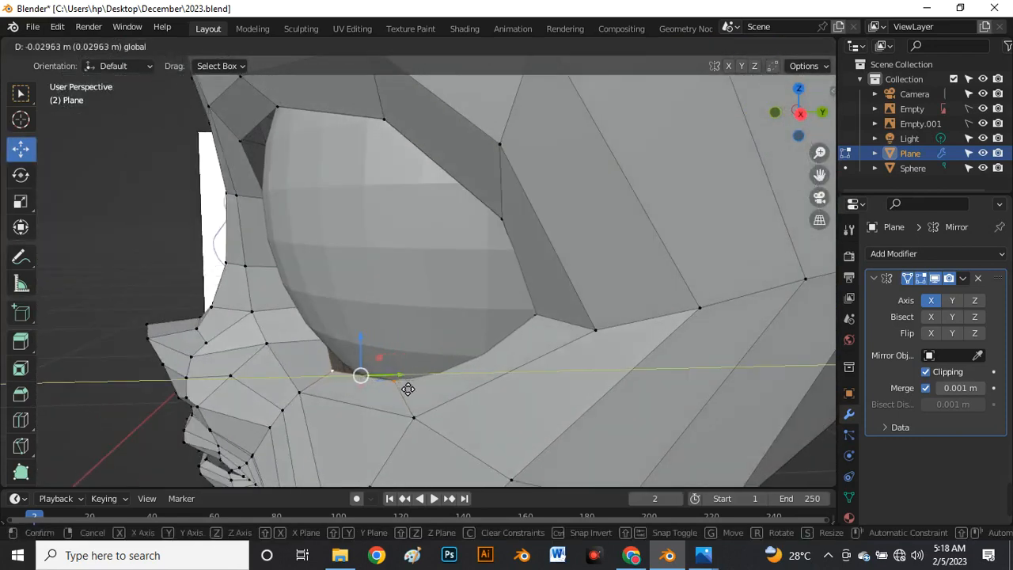
pyautogui.moveTo(408, 389); pyautogui.dragTo(404, 388)
# Nudge the upper cheek vertices just below the socket rim slightly forward along Y
pyautogui.moveTo(404, 388); pyautogui.dragTo(317, 383, button='middle')
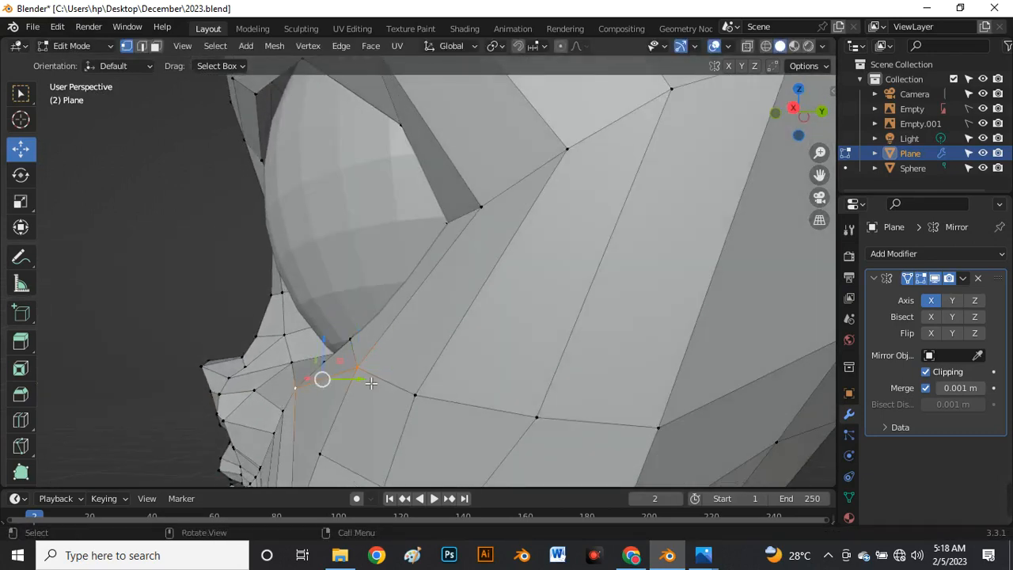
pyautogui.moveTo(371, 382); pyautogui.dragTo(367, 380)
pyautogui.moveTo(366, 380); pyautogui.dragTo(290, 332, button='middle')
# Pull the cheek vertices beside the corner of the mouth forward along Y
pyautogui.scroll(-5, 316, 372)
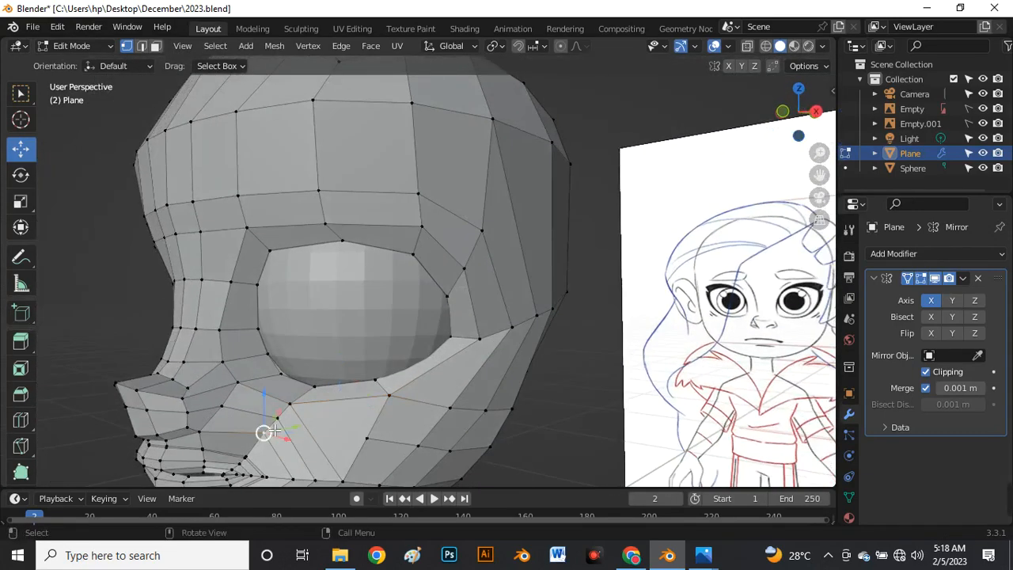
pyautogui.moveTo(362, 431); pyautogui.dragTo(340, 372, button='middle')
pyautogui.scroll(5, 335, 317)
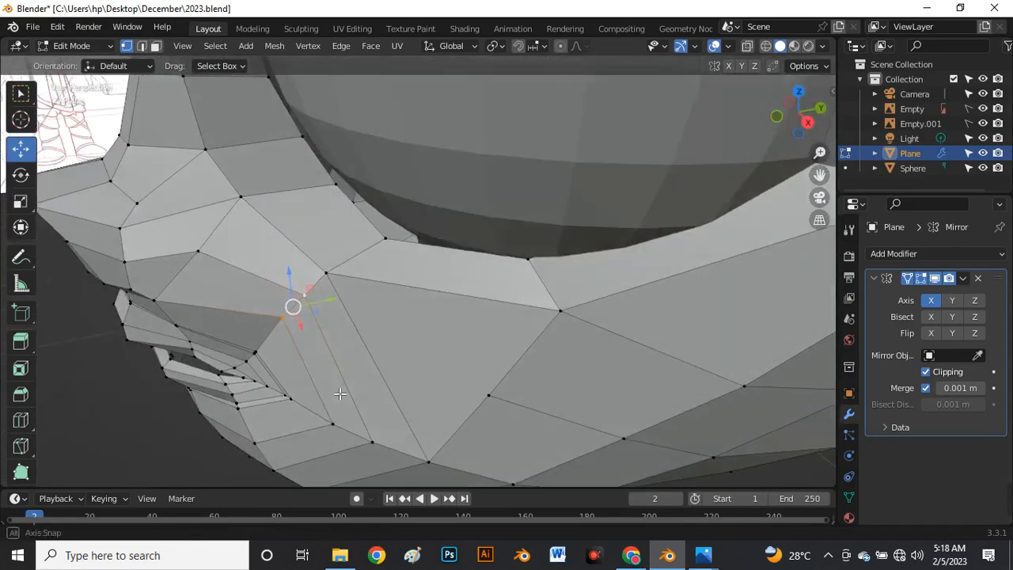
pyautogui.moveTo(336, 293); pyautogui.dragTo(300, 316)
pyautogui.click(287, 321)
pyautogui.moveTo(300, 325); pyautogui.dragTo(434, 282, button='middle')
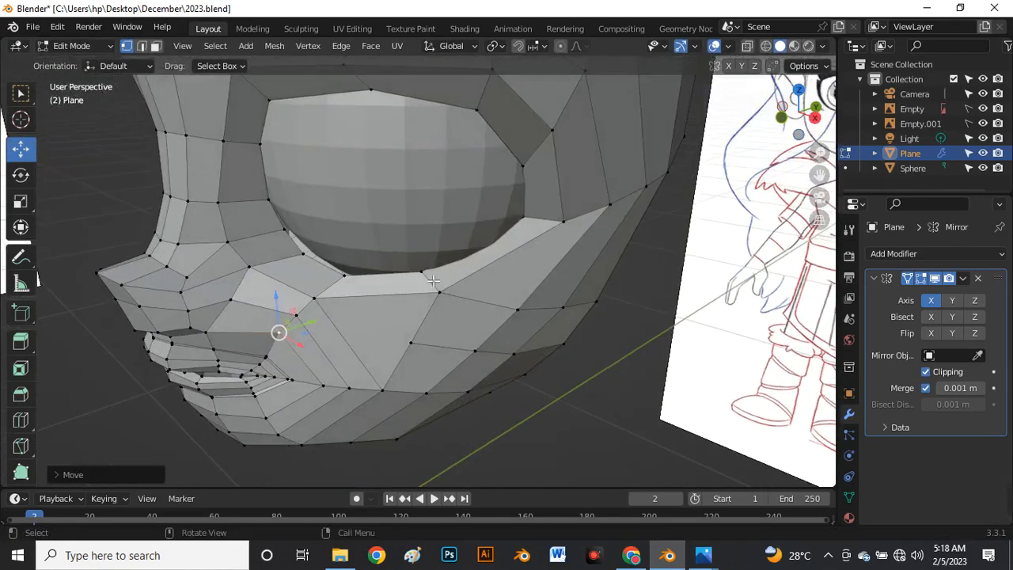
# Move the lower outer corner vertex of the eye socket slightly forward along Y
pyautogui.moveTo(540, 192); pyautogui.dragTo(556, 280, button='middle')
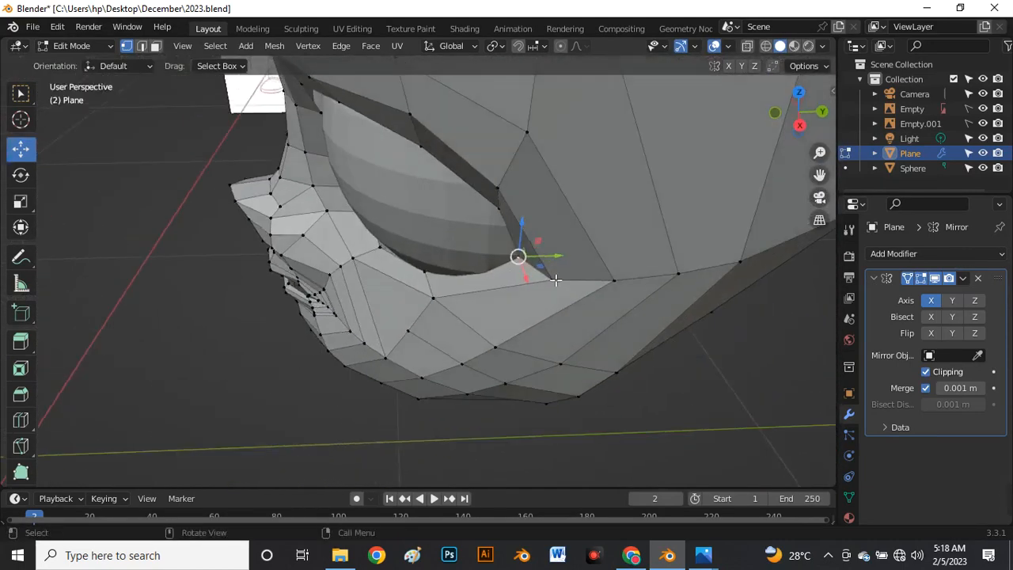
pyautogui.moveTo(557, 262); pyautogui.dragTo(549, 261)
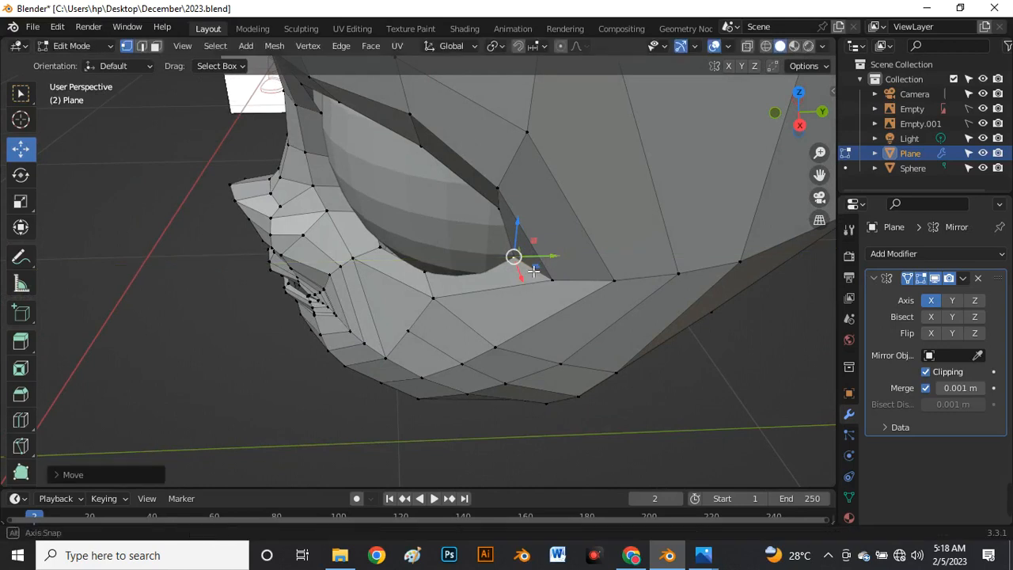
pyautogui.moveTo(548, 261); pyautogui.dragTo(581, 241, button='middle')
pyautogui.moveTo(450, 232); pyautogui.dragTo(406, 282, button='middle')
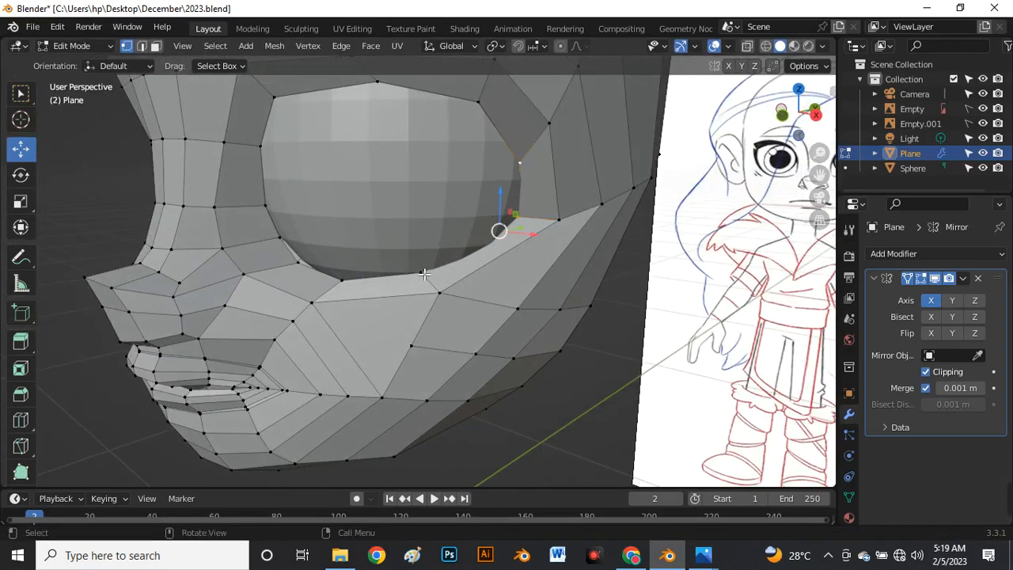
pyautogui.moveTo(421, 276); pyautogui.dragTo(441, 301, button='middle')
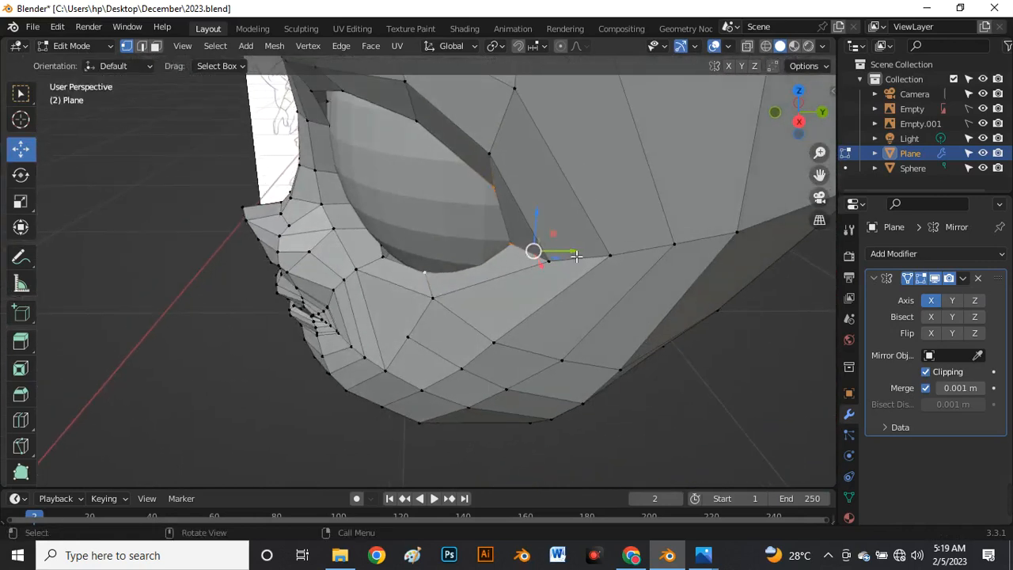
pyautogui.moveTo(573, 256); pyautogui.dragTo(553, 259)
pyautogui.hotkey('ctrl', 'z')
# Move the lower outer corner vertex of the eye socket slightly outward along X
pyautogui.moveTo(538, 296); pyautogui.dragTo(583, 269, button='middle')
pyautogui.scroll(3, 536, 230)
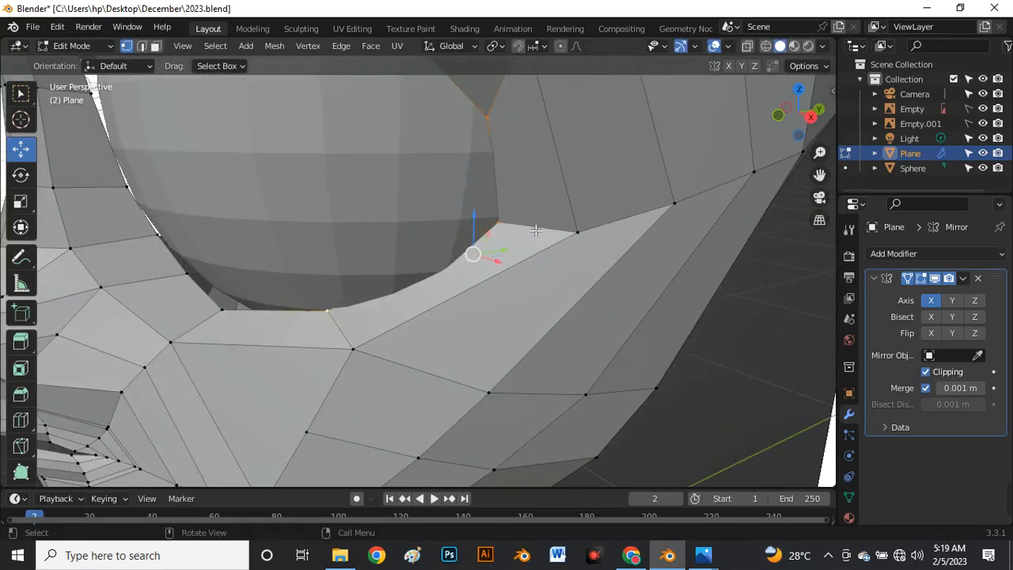
pyautogui.moveTo(516, 228); pyautogui.dragTo(534, 236)
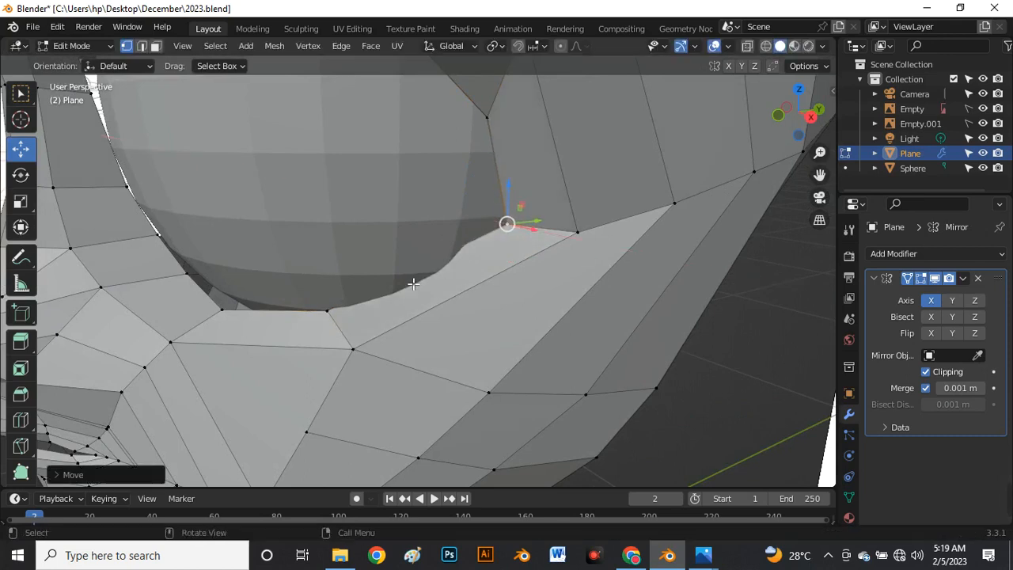
pyautogui.moveTo(535, 236); pyautogui.dragTo(484, 254, button='middle')
pyautogui.click(355, 317)
pyautogui.moveTo(384, 321); pyautogui.dragTo(388, 319)
pyautogui.hotkey('ctrl', 'z')
pyautogui.scroll(-4, 379, 319)
pyautogui.moveTo(378, 319); pyautogui.dragTo(372, 342, button='middle')
# Return to Object Mode and nudge the eye sphere slightly along X within the reshaped socket
pyautogui.scroll(3, 395, 277)
pyautogui.press('Tab')
pyautogui.click(400, 244)
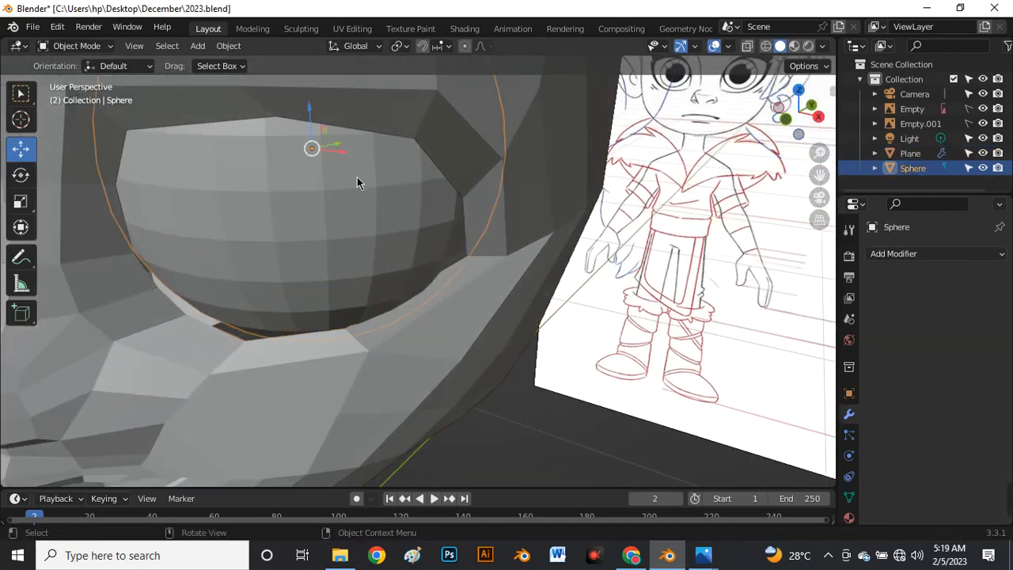
pyautogui.moveTo(344, 162); pyautogui.dragTo(349, 163)
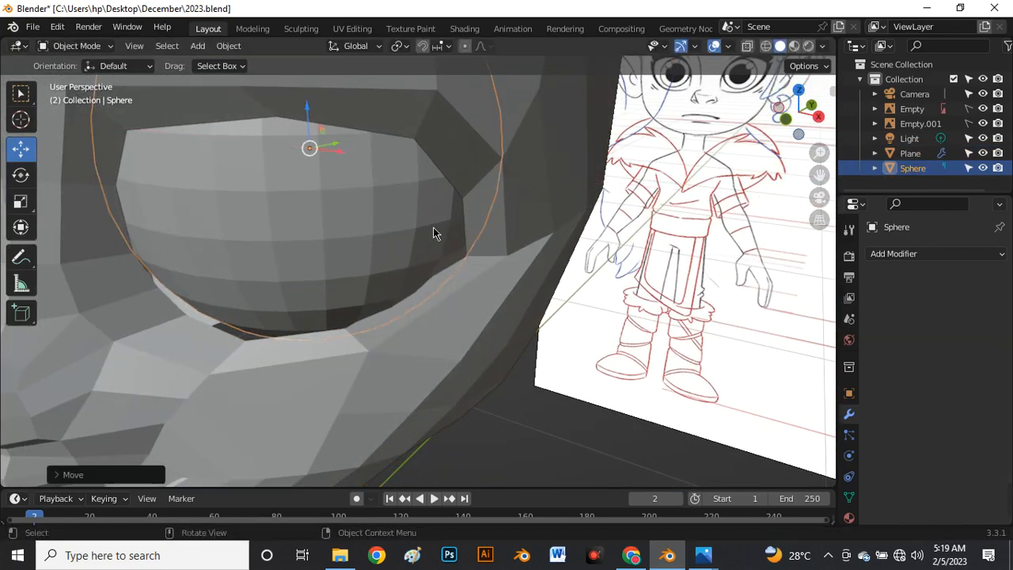
# Move the eye sphere slightly forward along Y within the socket
pyautogui.click(493, 252)
pyautogui.press('Tab')
pyautogui.moveTo(464, 281); pyautogui.dragTo(411, 326, button='middle')
pyautogui.press('Tab')
pyautogui.click(364, 230)
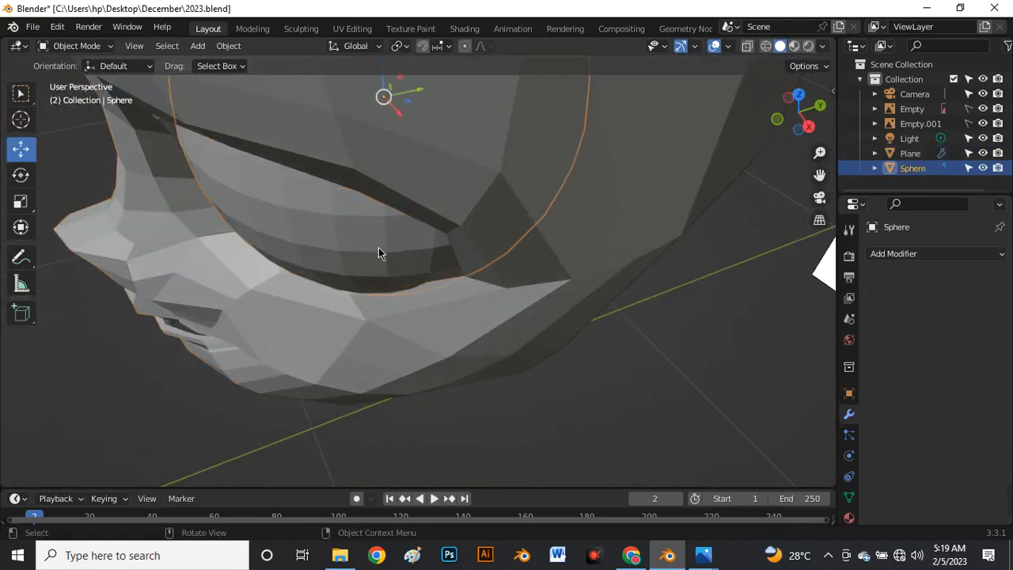
pyautogui.moveTo(379, 247); pyautogui.dragTo(400, 239, button='middle')
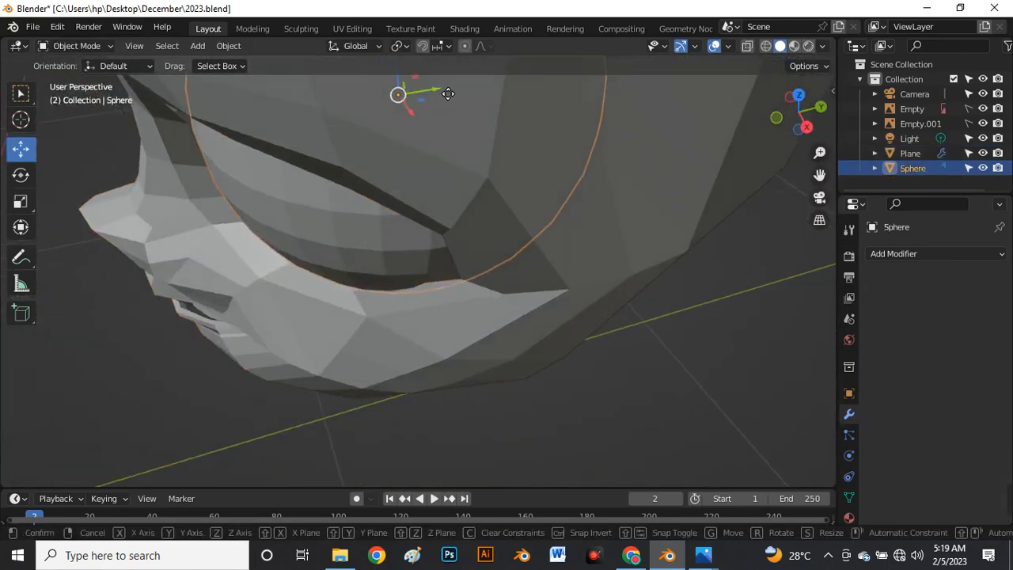
pyautogui.moveTo(445, 92); pyautogui.dragTo(419, 112)
pyautogui.moveTo(513, 280); pyautogui.dragTo(373, 261, button='middle')
# Select the head's eye socket edge loop and compare it with the side-view reference drawing through the mesh
pyautogui.click(455, 308)
pyautogui.press('Tab')
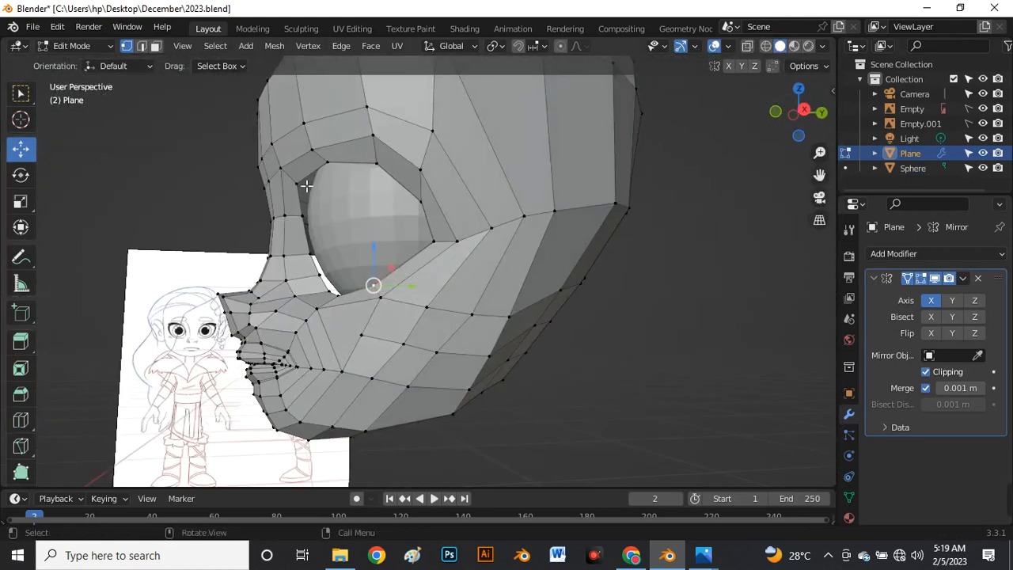
pyautogui.scroll(4, 306, 185)
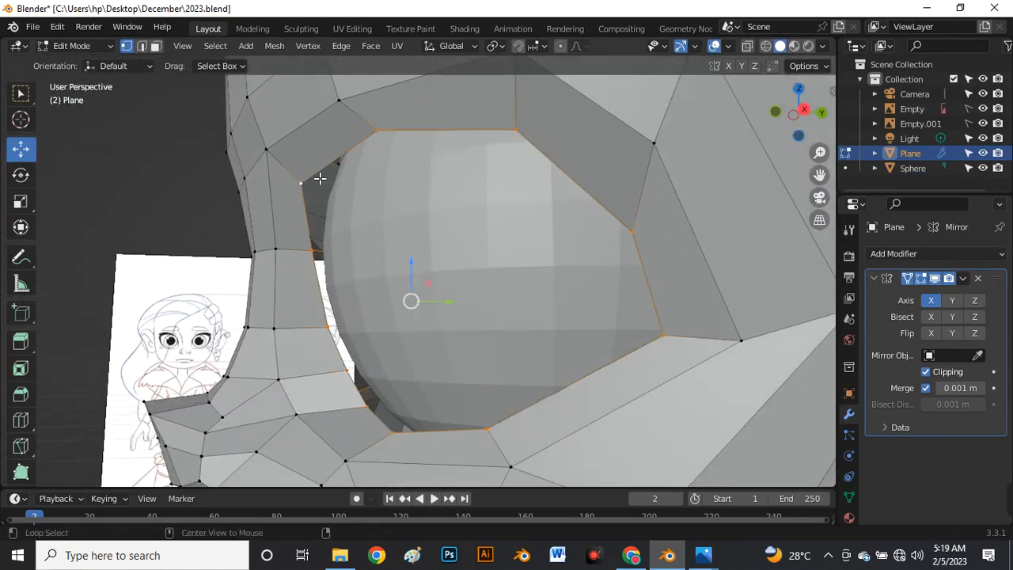
pyautogui.moveTo(319, 179); pyautogui.dragTo(325, 235, button='middle')
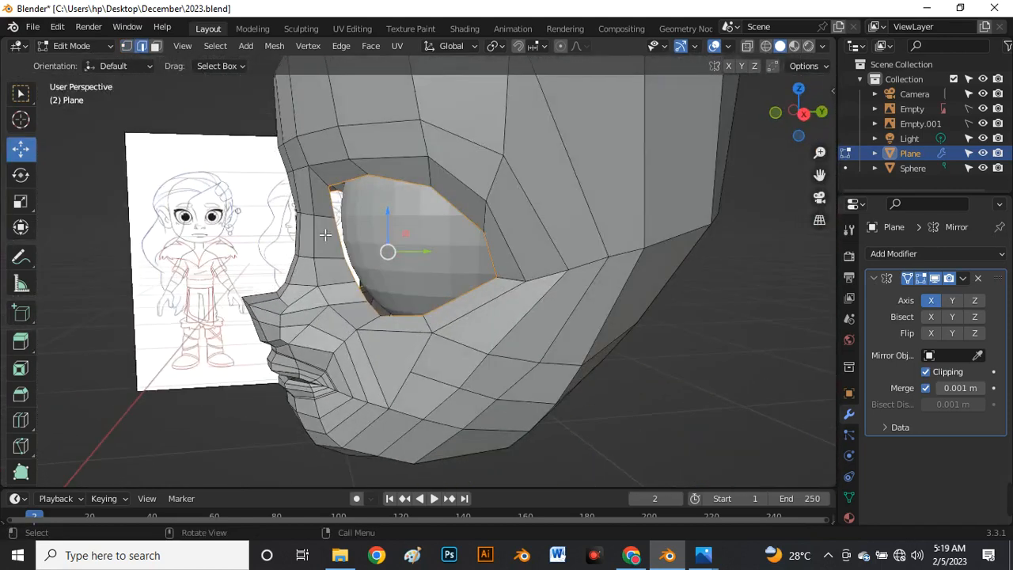
pyautogui.press('`')
pyautogui.click(466, 234)
pyautogui.scroll(-4, 415, 240)
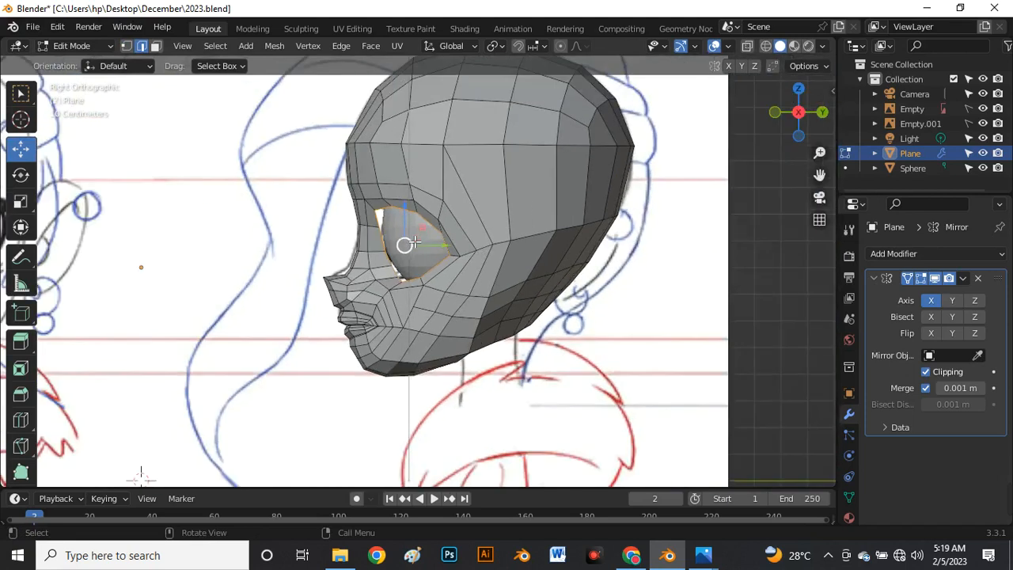
pyautogui.hotkey('alt', 'z')
pyautogui.scroll(5, 415, 240)
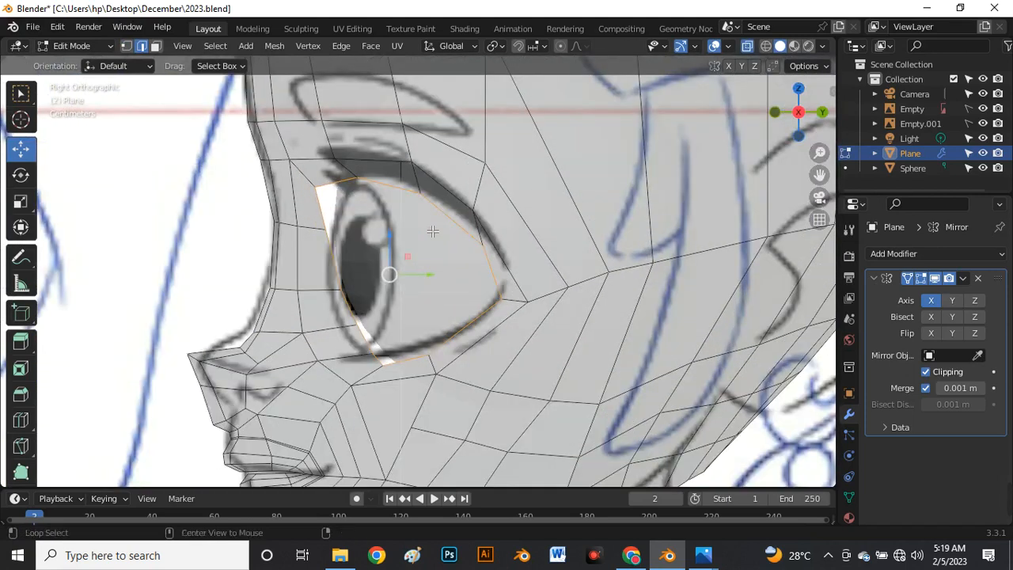
pyautogui.hotkey('alt', 'z')
# Move the upper inner corner vertex of the socket and the vertex below it back along Y toward the eyeball
pyautogui.scroll(3, 327, 212)
pyautogui.press('1')
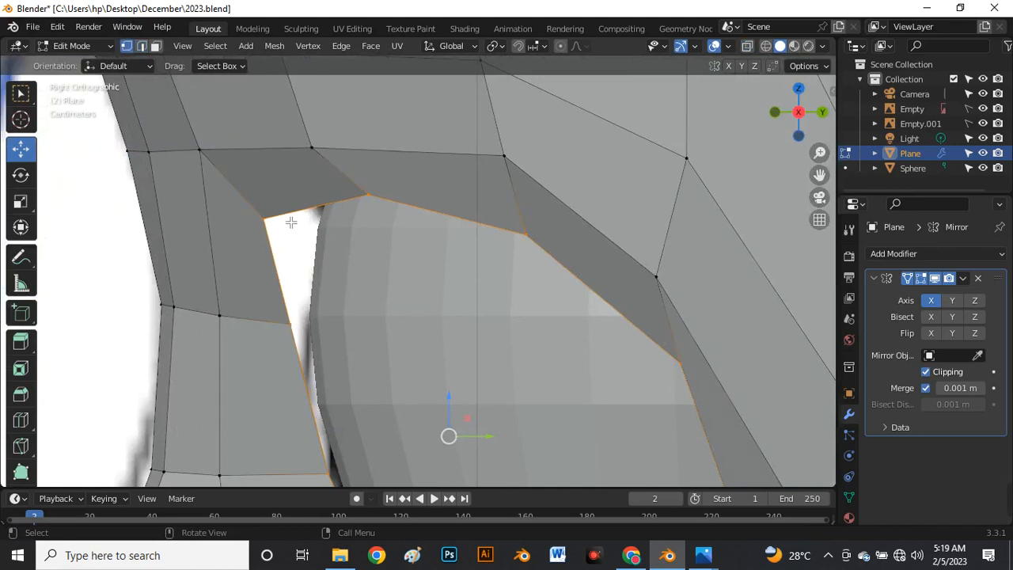
pyautogui.moveTo(309, 220); pyautogui.dragTo(339, 226)
pyautogui.moveTo(291, 324); pyautogui.dragTo(335, 331)
pyautogui.scroll(-4, 325, 288)
pyautogui.moveTo(314, 299)
pyautogui.mouseDown(button='middle')
pyautogui.moveTo(341, 296)
pyautogui.moveTo(369, 319)
pyautogui.moveTo(315, 305)
pyautogui.mouseUp(button='middle')
pyautogui.scroll(4, 341, 250)
pyautogui.moveTo(380, 254); pyautogui.dragTo(272, 210, button='middle')
pyautogui.scroll(-3, 388, 209)
# Extrude the eye socket's edge loop in place and scale it inward in two passes to form a narrow rim
pyautogui.keyDown('alt'); pyautogui.click(271, 210); pyautogui.keyUp('alt')
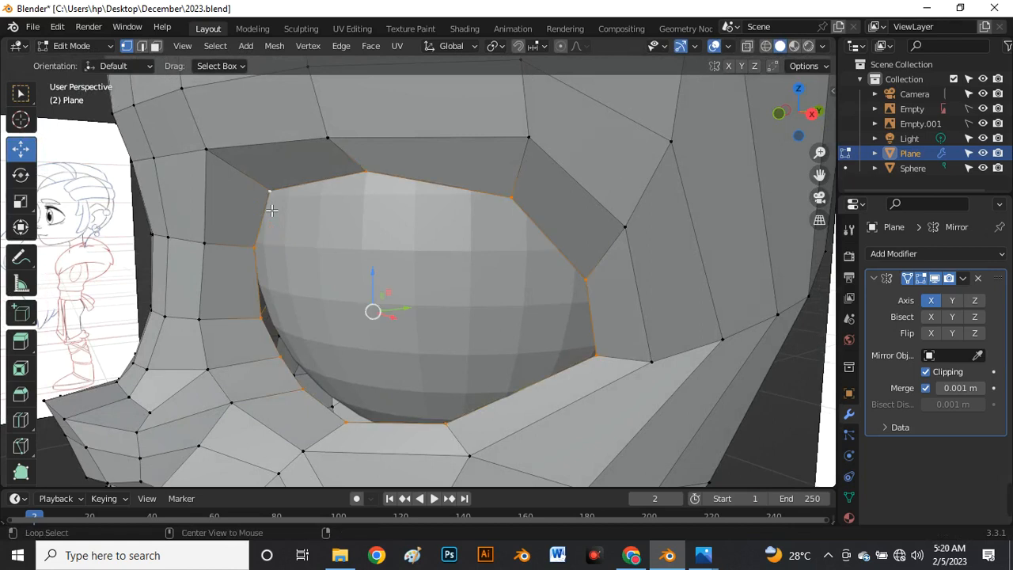
pyautogui.press('2')
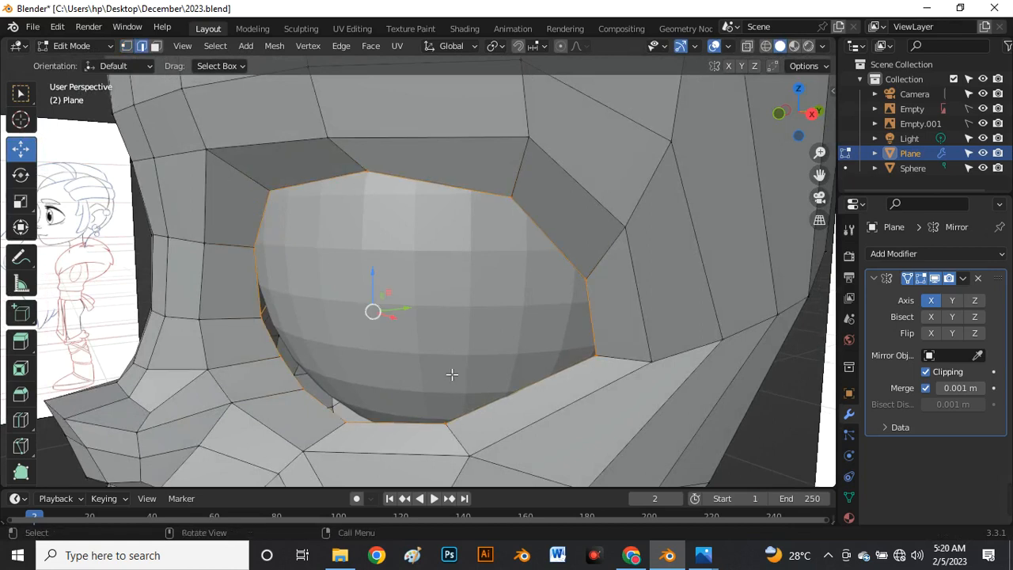
pyautogui.press('e')
pyautogui.rightClick(424, 360)
pyautogui.press('s')
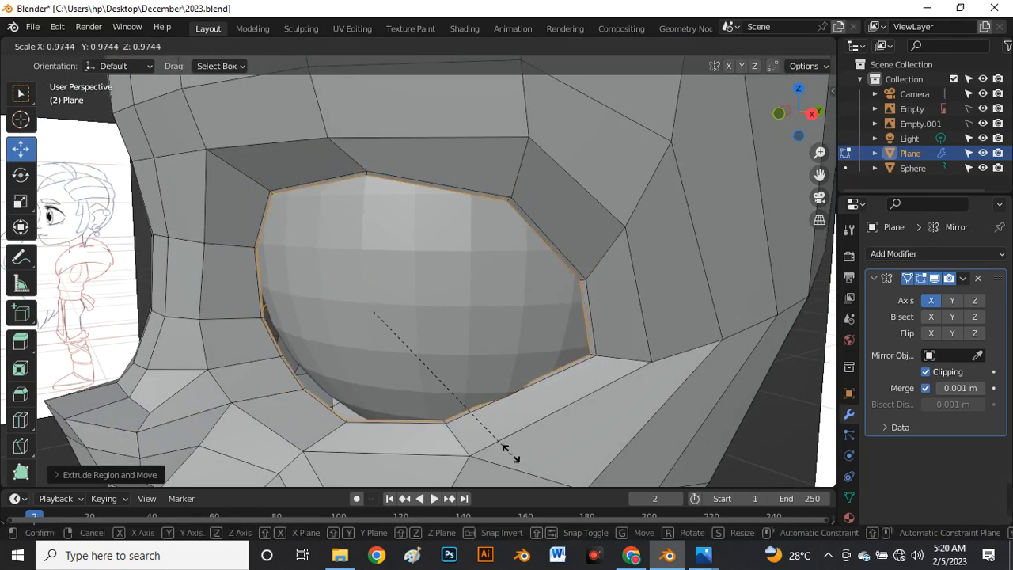
pyautogui.click(503, 448)
pyautogui.moveTo(390, 412); pyautogui.dragTo(423, 390, button='middle')
pyautogui.press('s')
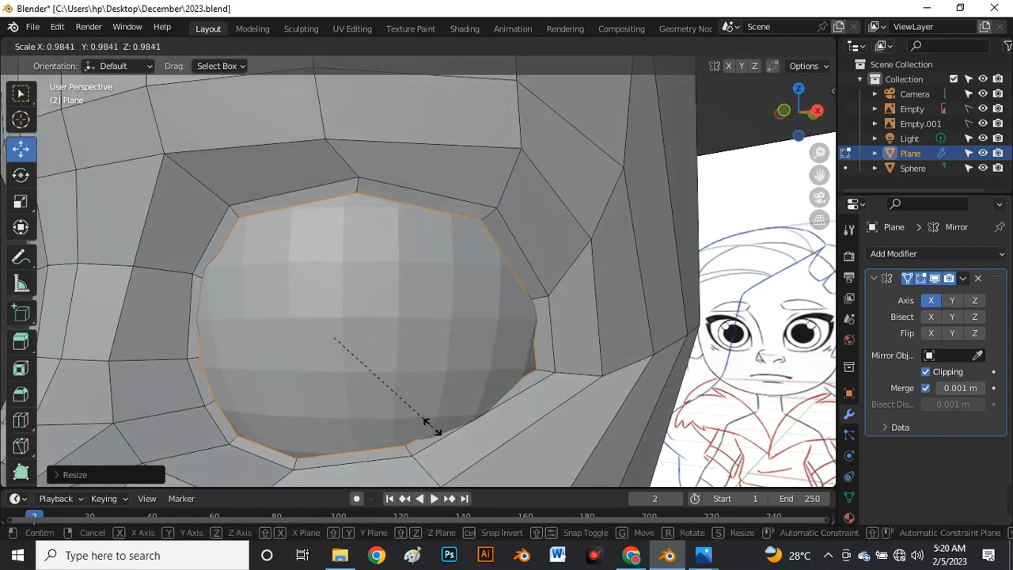
pyautogui.click(431, 429)
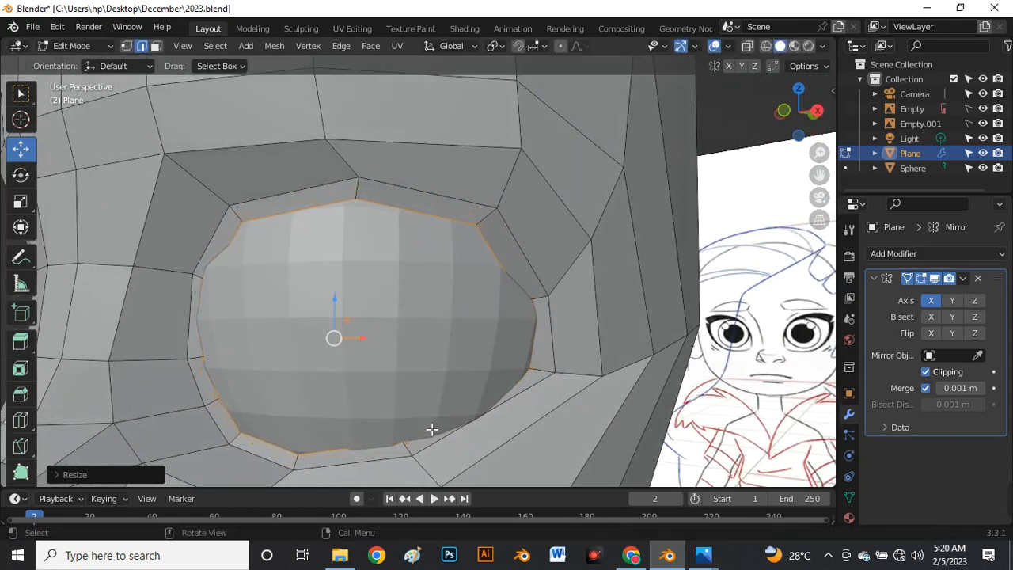
# Scale the eye sphere down slightly in two passes so it fits behind the new socket rim
pyautogui.press('Tab')
pyautogui.click(379, 295)
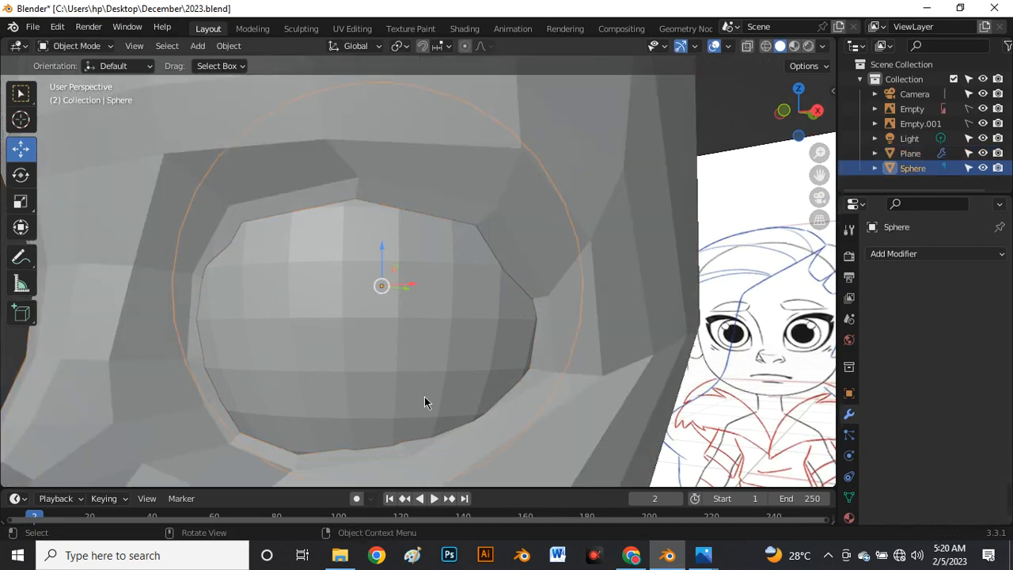
pyautogui.press('s')
pyautogui.click(421, 402)
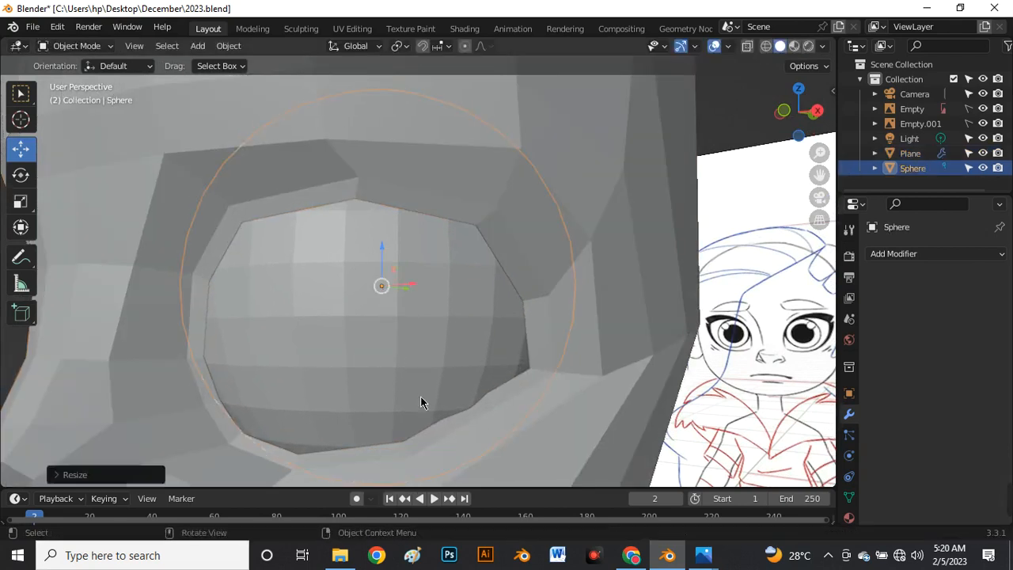
pyautogui.click(507, 250)
pyautogui.press('Tab')
pyautogui.moveTo(498, 265); pyautogui.dragTo(461, 362, button='middle')
pyautogui.press('Tab')
pyautogui.click(418, 283)
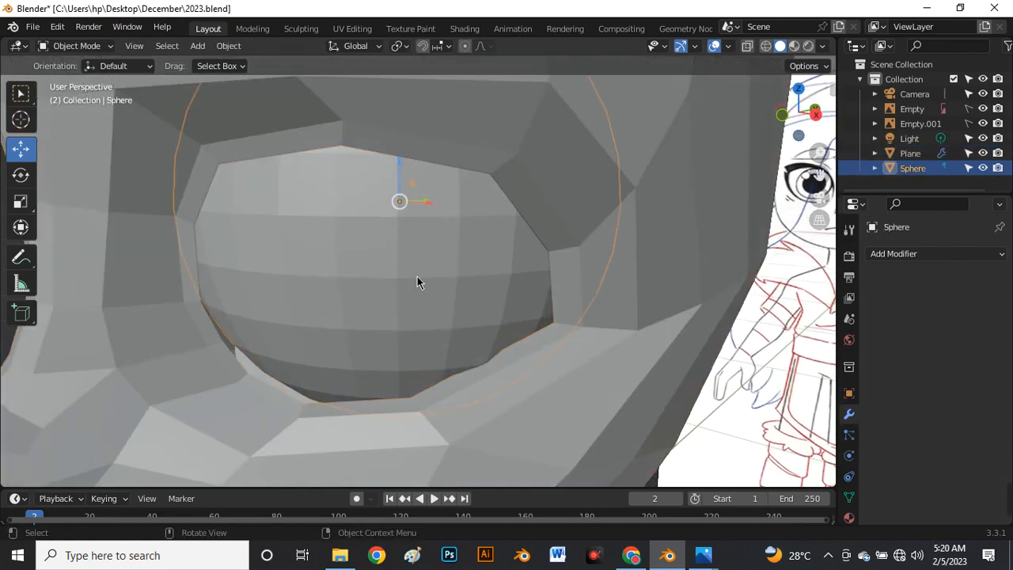
pyautogui.press('s')
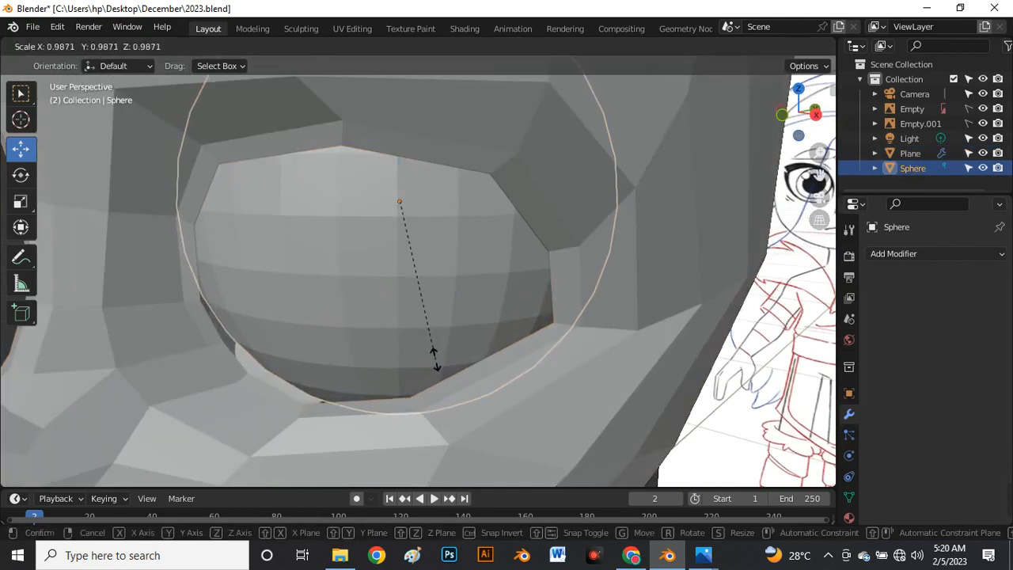
pyautogui.click(435, 358)
# Return to editing the head and move the inner socket edge loop forward along Y
pyautogui.click(623, 142)
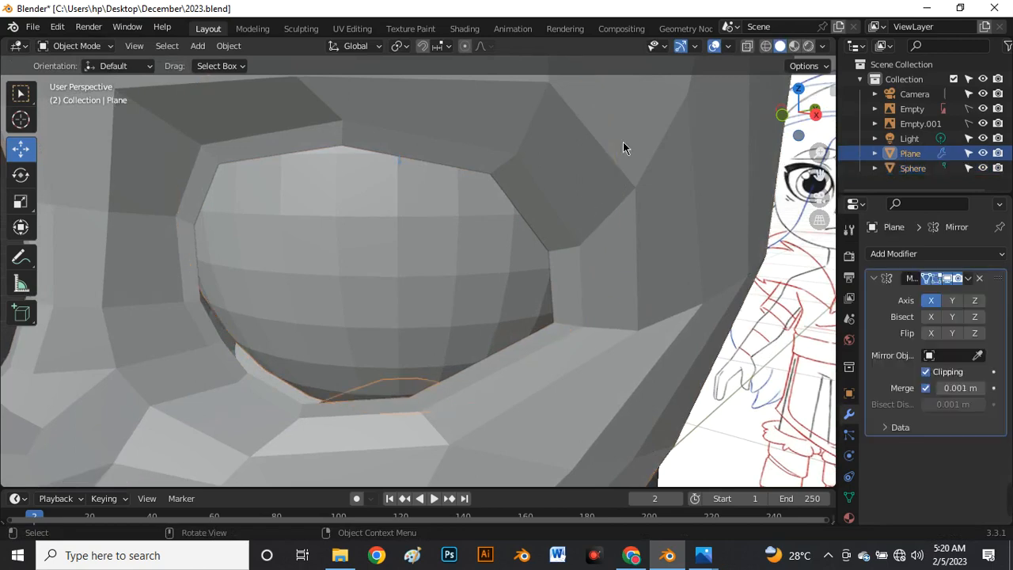
pyautogui.press('Tab')
pyautogui.scroll(3, 497, 199)
pyautogui.moveTo(470, 198); pyautogui.dragTo(449, 296, button='middle')
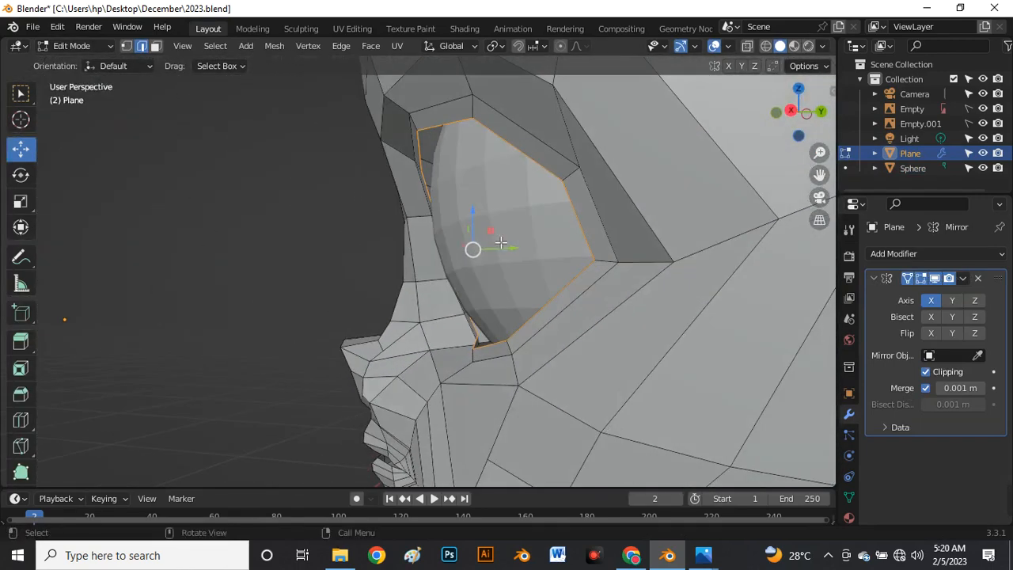
pyautogui.moveTo(507, 257); pyautogui.dragTo(467, 283)
pyautogui.moveTo(467, 283); pyautogui.dragTo(485, 288, button='middle')
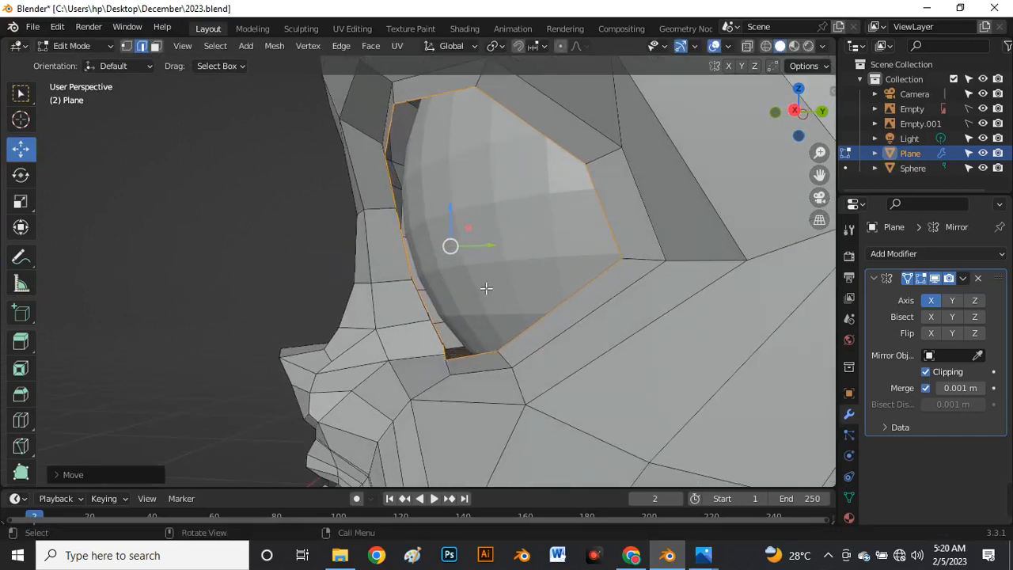
# Extrude the inner socket edge loop in place again and scale it inward to about 0.91
pyautogui.press('e')
pyautogui.rightClick(482, 295)
pyautogui.press('s')
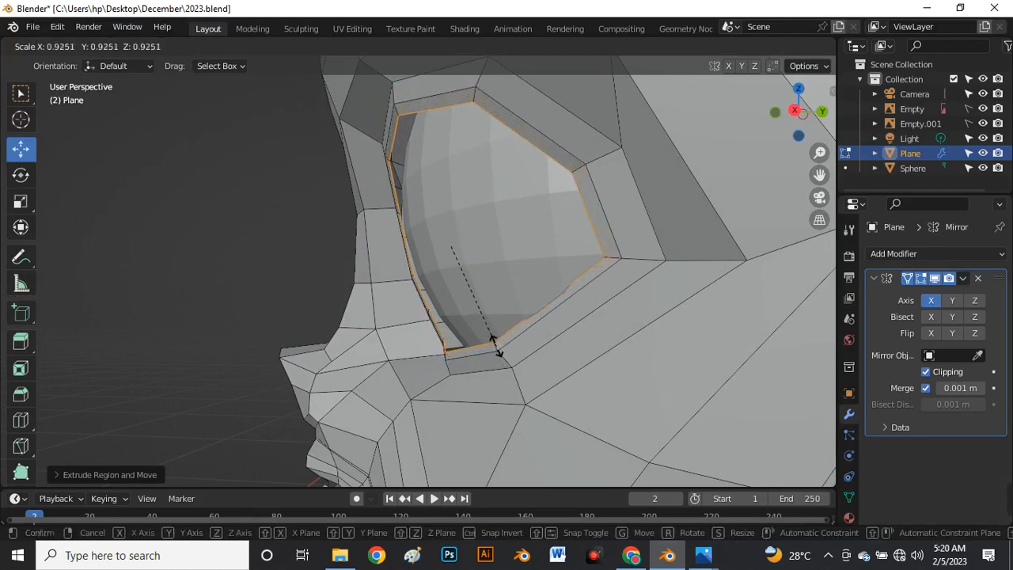
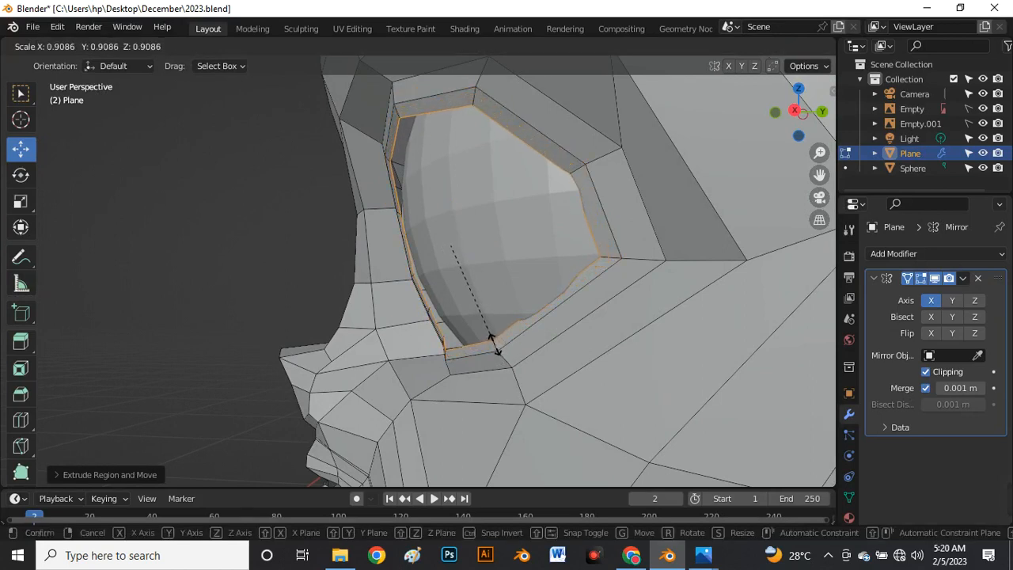
pyautogui.click(492, 342)
pyautogui.moveTo(492, 342); pyautogui.dragTo(436, 218, button='middle')
# Scale the eye sphere down slightly to sit behind the second socket rim
pyautogui.press('Tab')
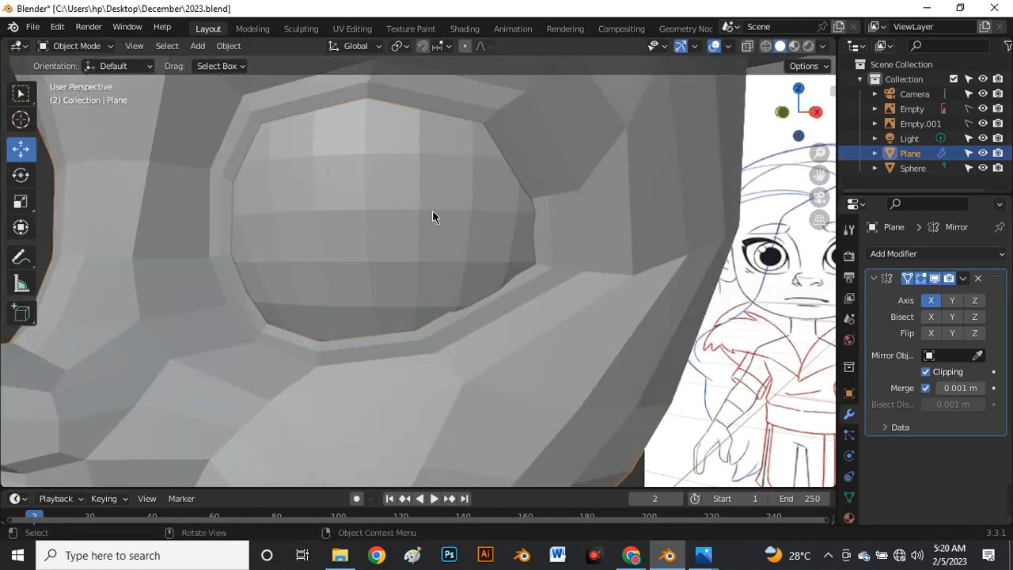
pyautogui.click(421, 203)
pyautogui.press('s')
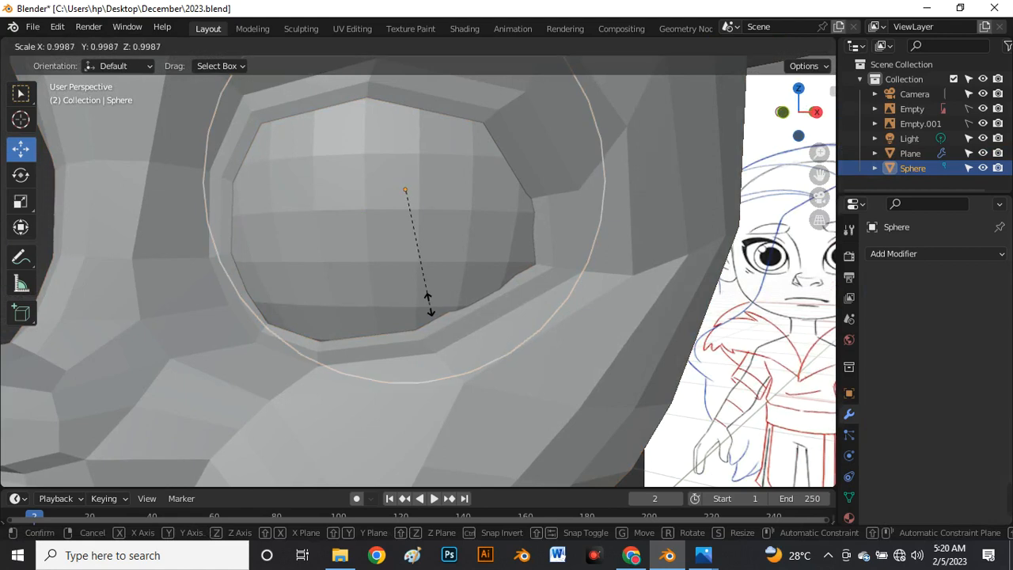
pyautogui.click(365, 313)
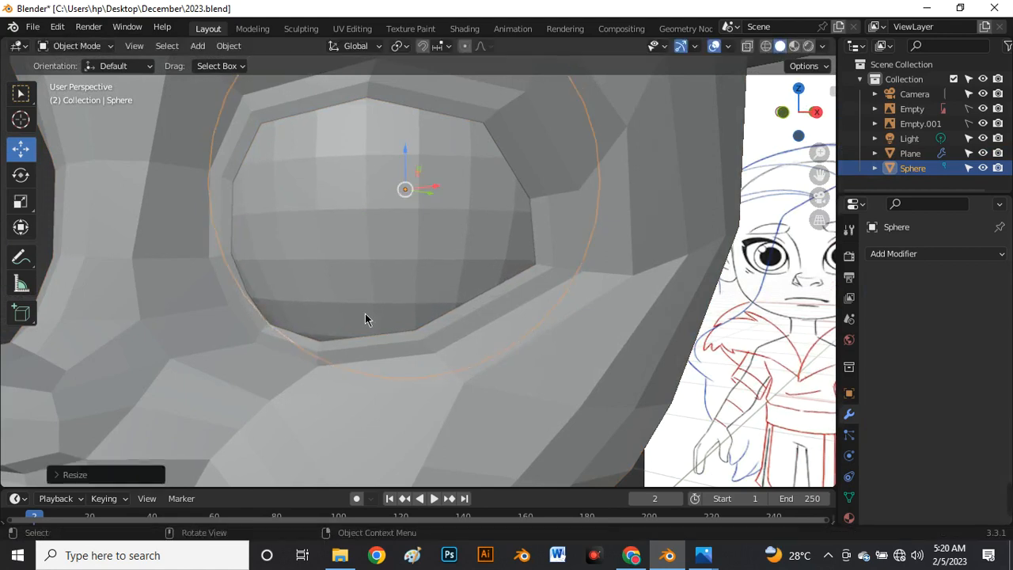
# Compare the head's eye socket opening with the front-view reference drawing through the mesh
pyautogui.click(185, 307)
pyautogui.press('Tab')
pyautogui.scroll(-5, 198, 301)
pyautogui.press('`')
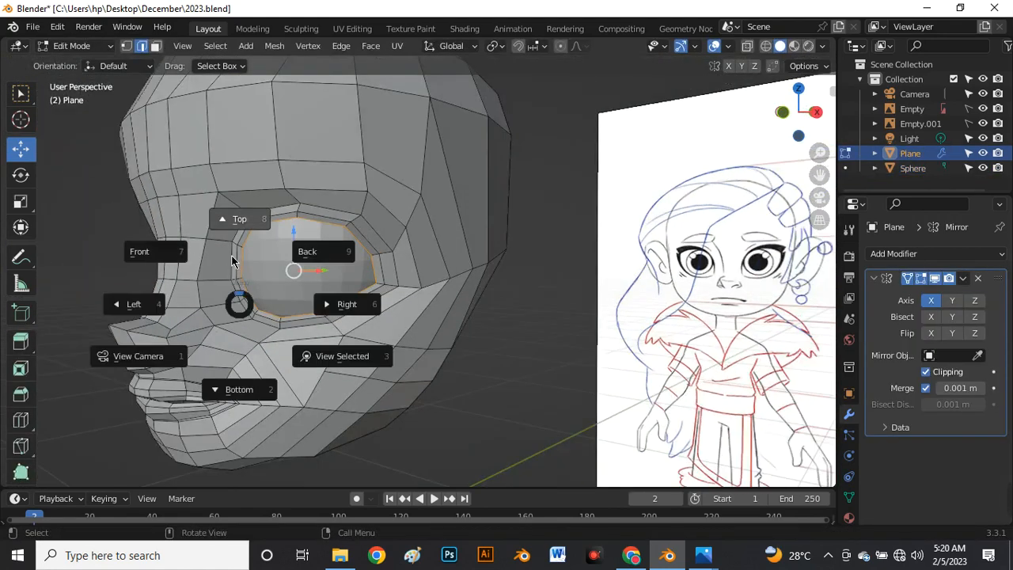
pyautogui.click(169, 253)
pyautogui.hotkey('alt', 'z')
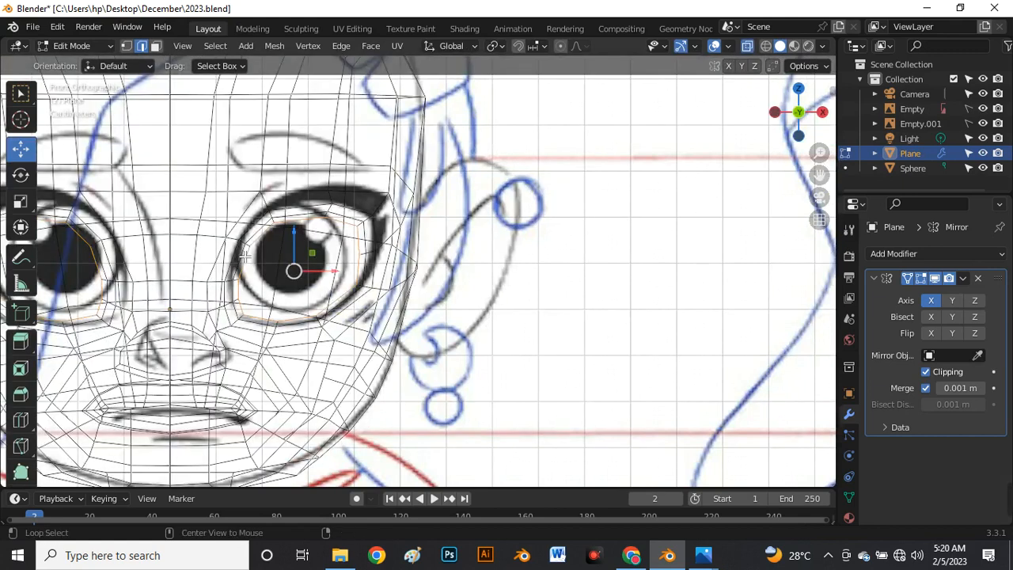
pyautogui.scroll(2, 244, 257)
pyautogui.hotkey('alt', 'z')
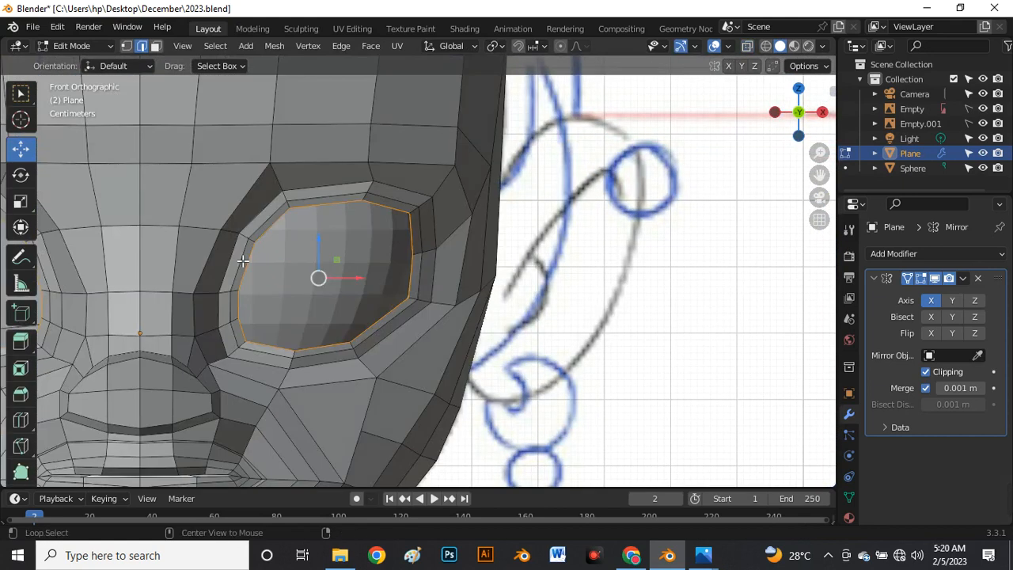
pyautogui.hotkey('alt', 'z')
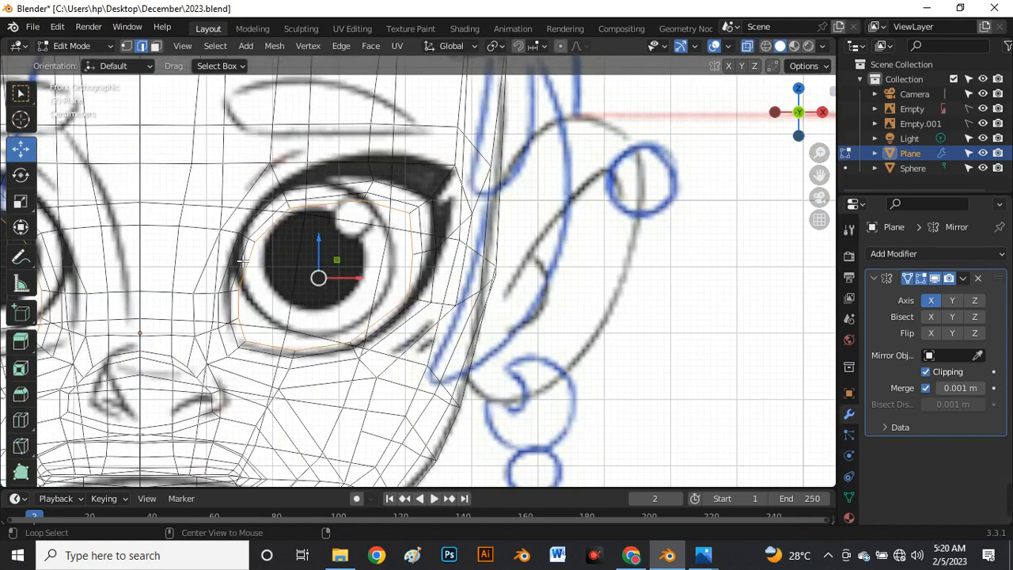
pyautogui.hotkey('alt', 'z')
# Scale the innermost socket edge loop outward to about 1.07 and move it slightly back along Y
pyautogui.scroll(2, 269, 265)
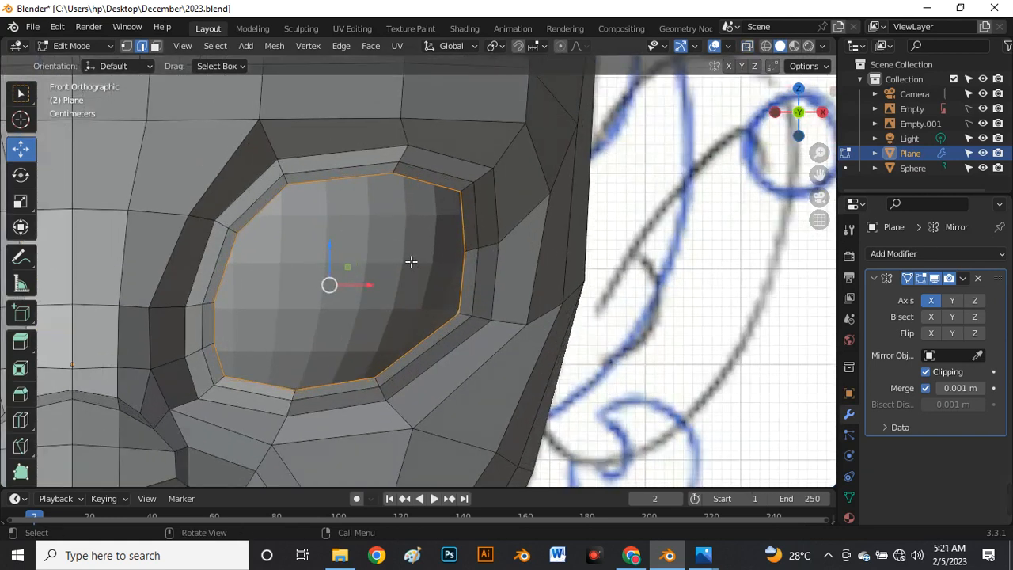
pyautogui.press('s')
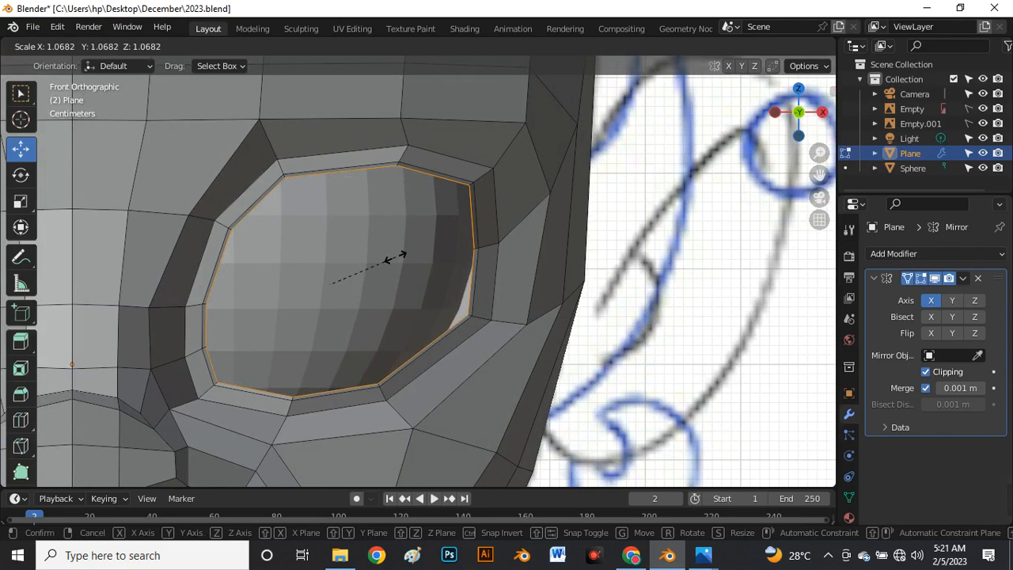
pyautogui.click(401, 261)
pyautogui.moveTo(424, 335); pyautogui.dragTo(274, 349, button='middle')
pyautogui.moveTo(341, 281); pyautogui.dragTo(356, 279)
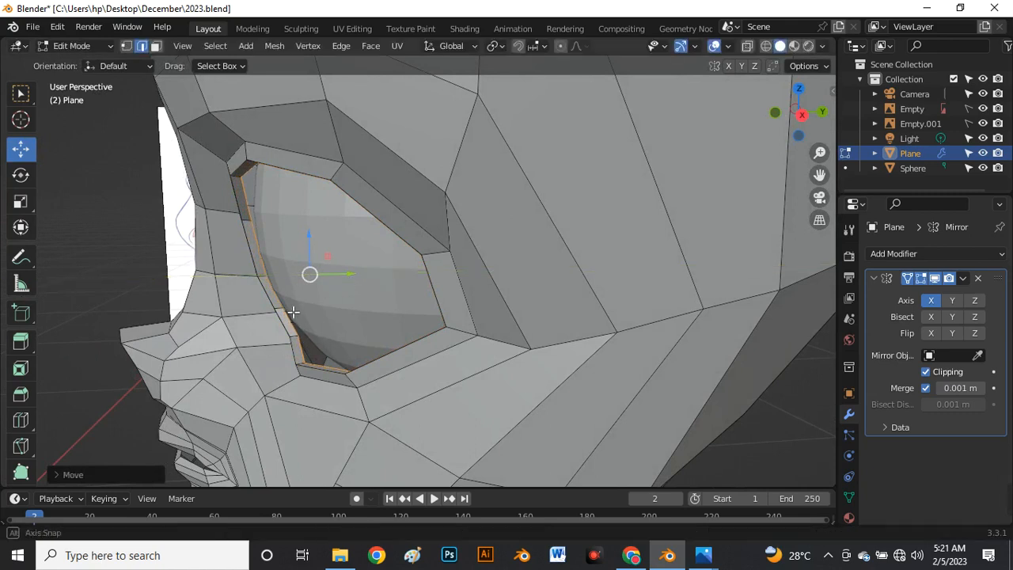
pyautogui.moveTo(356, 279); pyautogui.dragTo(270, 263, button='middle')
# Extrude the innermost socket edge loop and move the new edges back along Y into the head
pyautogui.scroll(3, 355, 305)
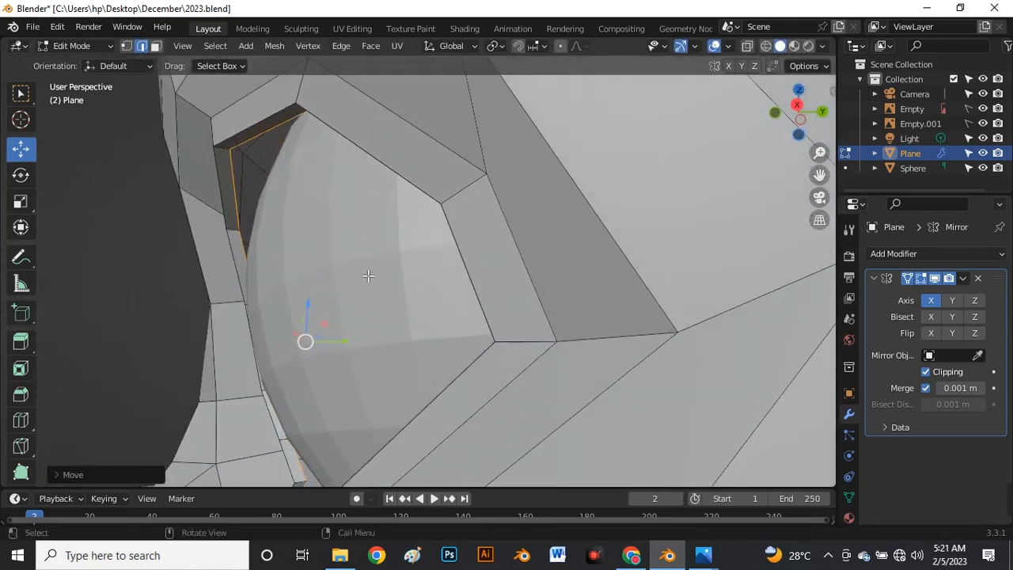
pyautogui.press('e')
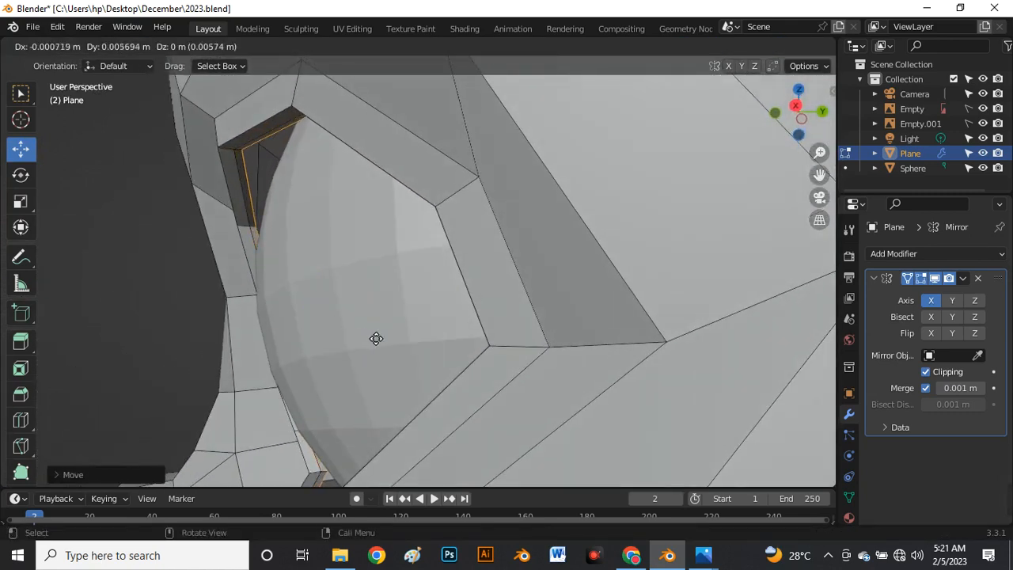
pyautogui.click(375, 338)
pyautogui.moveTo(375, 337); pyautogui.dragTo(354, 345, button='middle')
pyautogui.moveTo(382, 337); pyautogui.dragTo(399, 336)
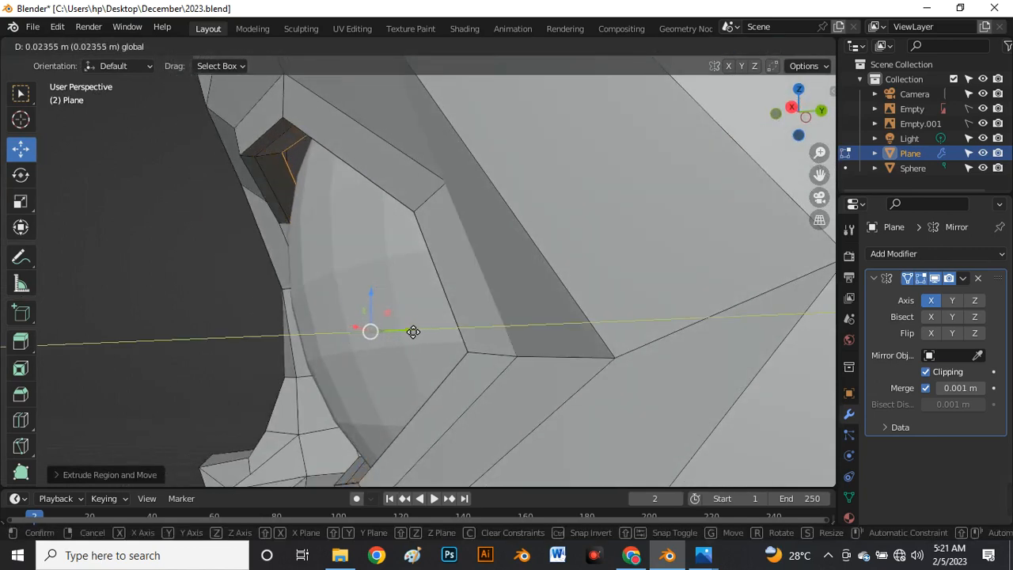
# Try to move the extruded socket edge loop further back along Y, and undo the move
pyautogui.moveTo(402, 332); pyautogui.dragTo(413, 330)
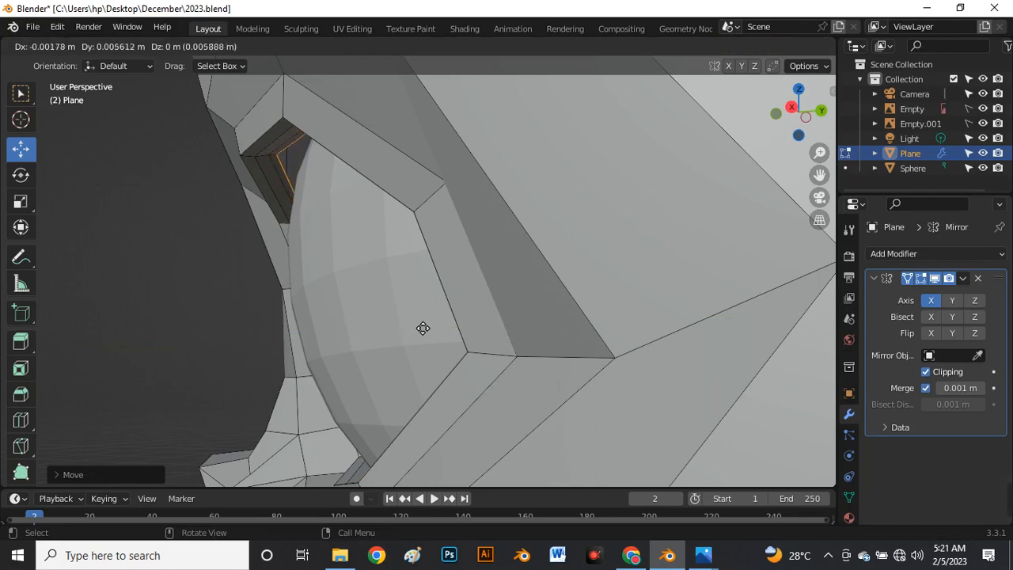
pyautogui.hotkey('ctrl', 'z')
# Isolate the head mesh in local view to expose the eye sockets' rims from behind without the eye sphere
pyautogui.moveTo(346, 301); pyautogui.dragTo(368, 330, button='middle')
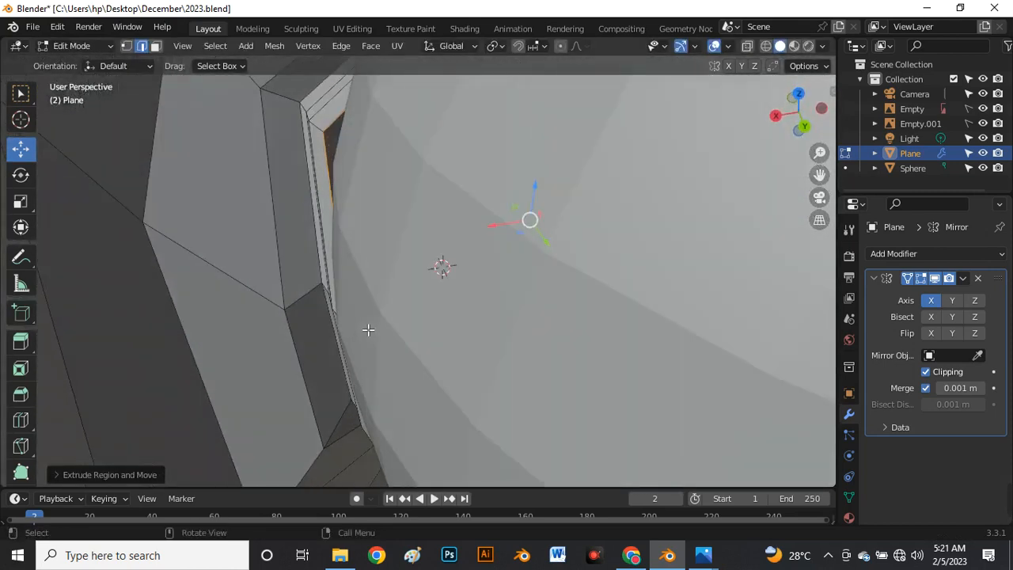
pyautogui.press('KP_Divide')
pyautogui.scroll(5, 369, 262)
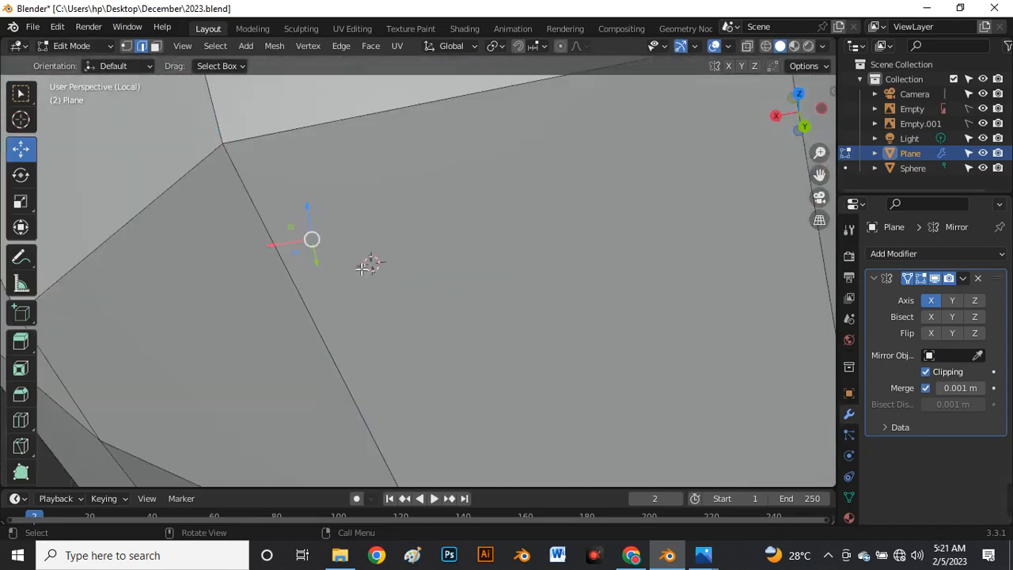
pyautogui.moveTo(369, 262); pyautogui.dragTo(200, 344, button='middle')
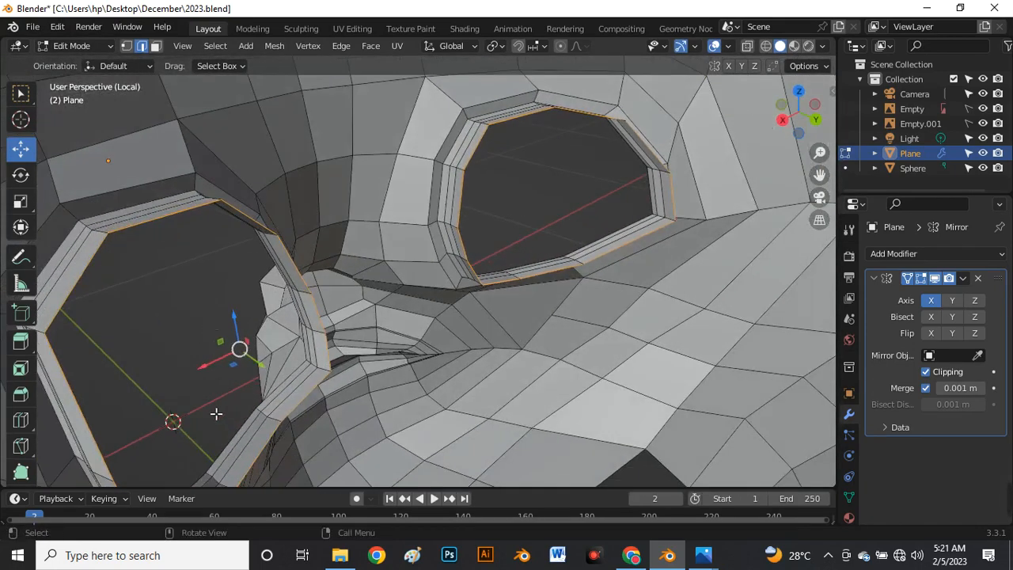
# Extrude the rear edge loop of the eye socket again and pull the new edges deeper into the head along Y
pyautogui.press('e')
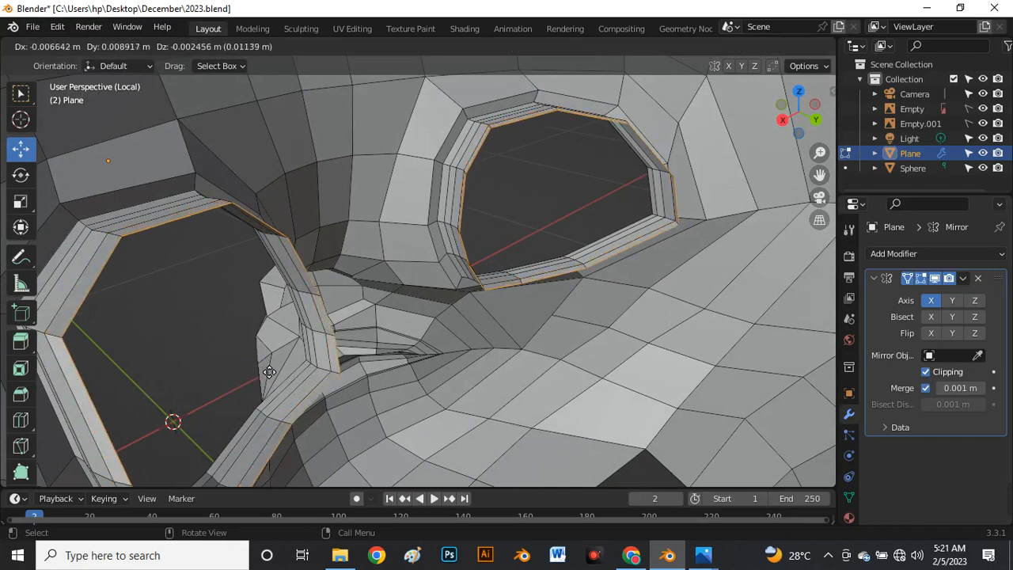
pyautogui.rightClick(258, 369)
pyautogui.moveTo(258, 369); pyautogui.dragTo(301, 386)
pyautogui.moveTo(300, 386); pyautogui.dragTo(261, 342, button='middle')
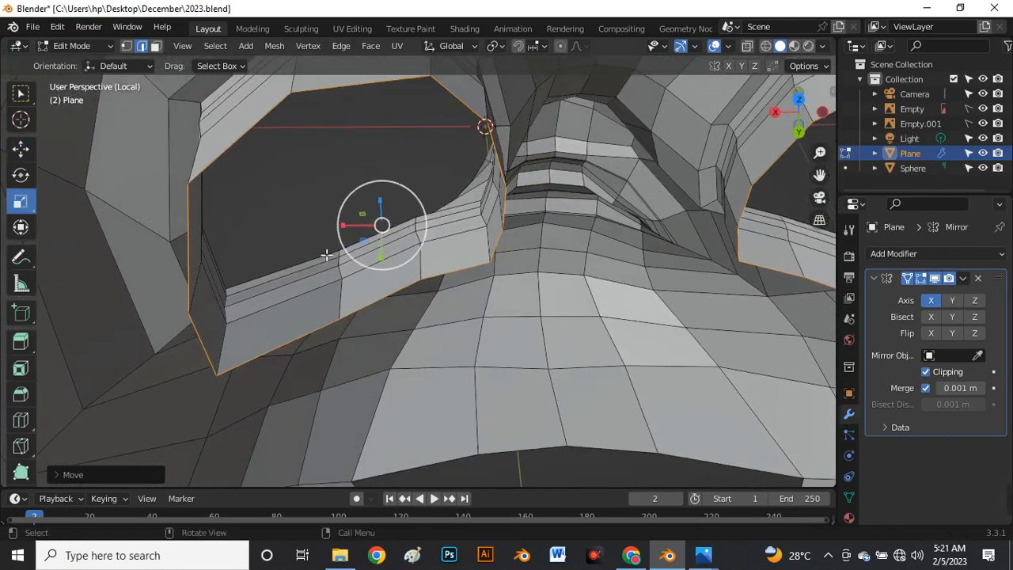
# Scale the selected edges around the eye opening along Y, then exit local view and return to Object Mode
pyautogui.moveTo(382, 258); pyautogui.dragTo(380, 227)
pyautogui.moveTo(380, 227); pyautogui.dragTo(420, 304, button='middle')
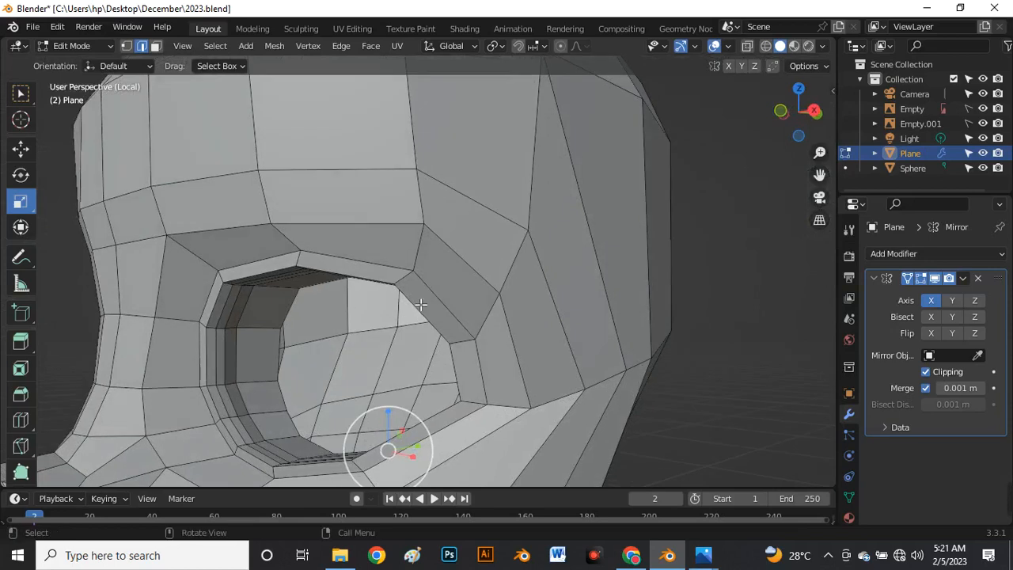
pyautogui.press('KP_Divide')
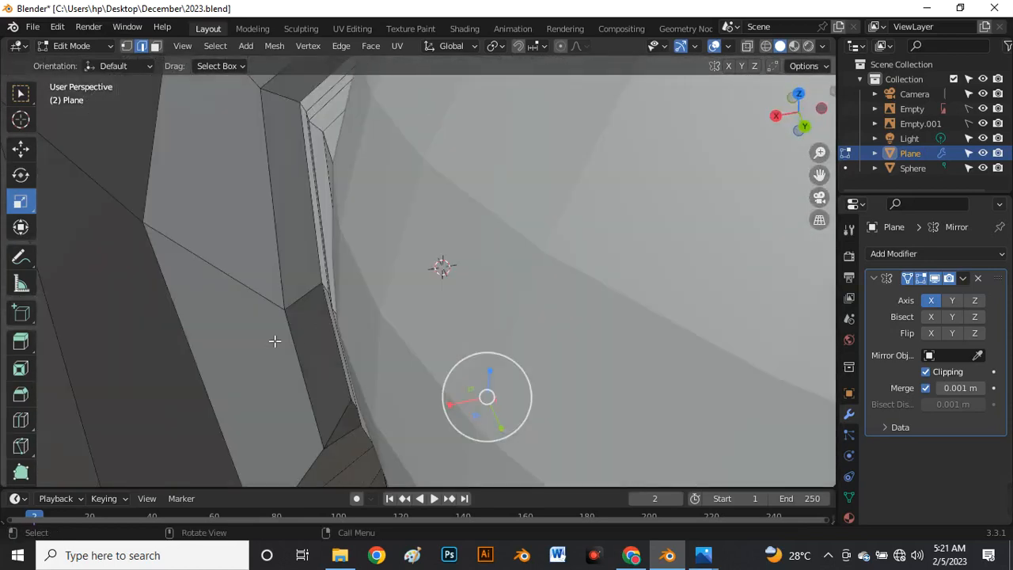
pyautogui.moveTo(441, 267); pyautogui.dragTo(337, 308, button='middle')
pyautogui.press('Tab')
pyautogui.scroll(2, 339, 308)
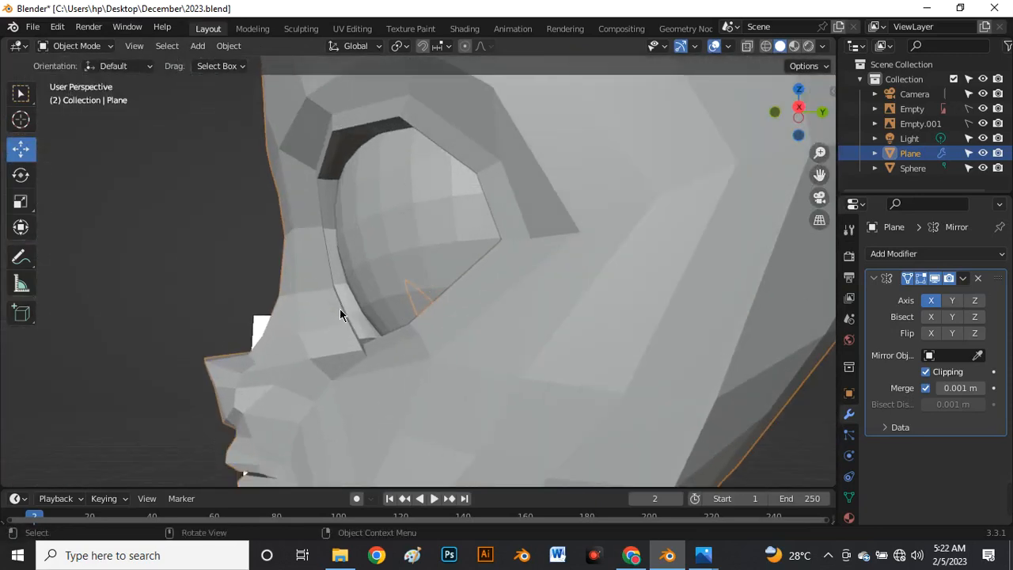
# Check the eyeball sphere against the reference drawing in front view with X-ray on
pyautogui.press('`')
pyautogui.click(273, 257)
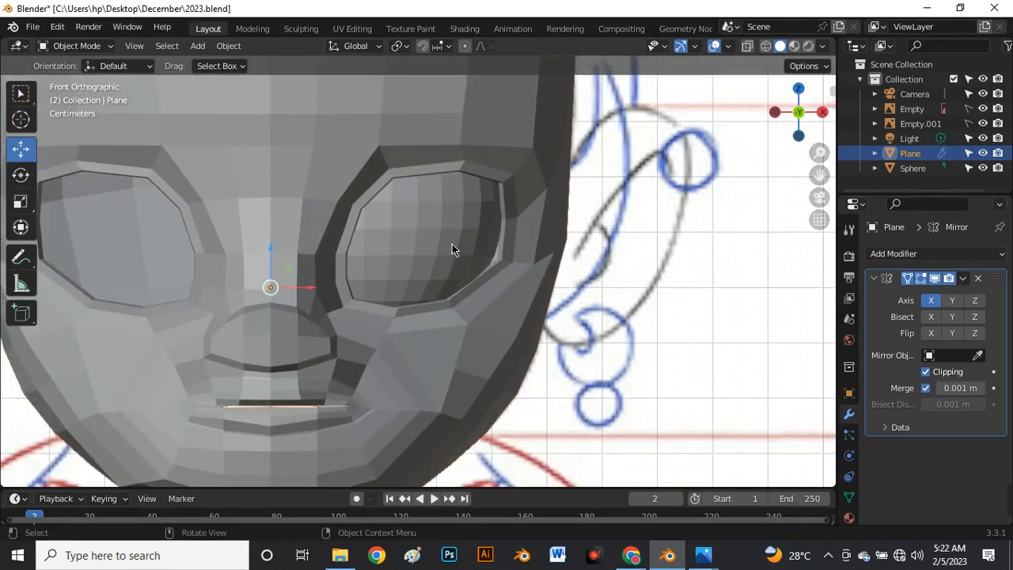
pyautogui.hotkey('alt', 'z')
pyautogui.click(263, 162)
pyautogui.press('Tab')
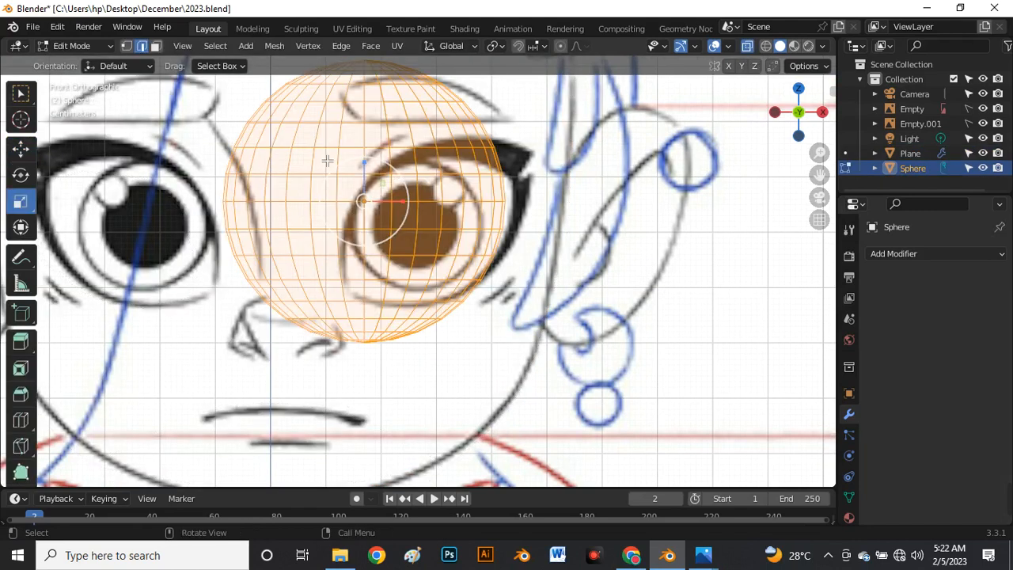
pyautogui.press('Tab')
# Enable the Wireframe geometry overlay in the viewport and turn X-ray off
pyautogui.click(728, 45)
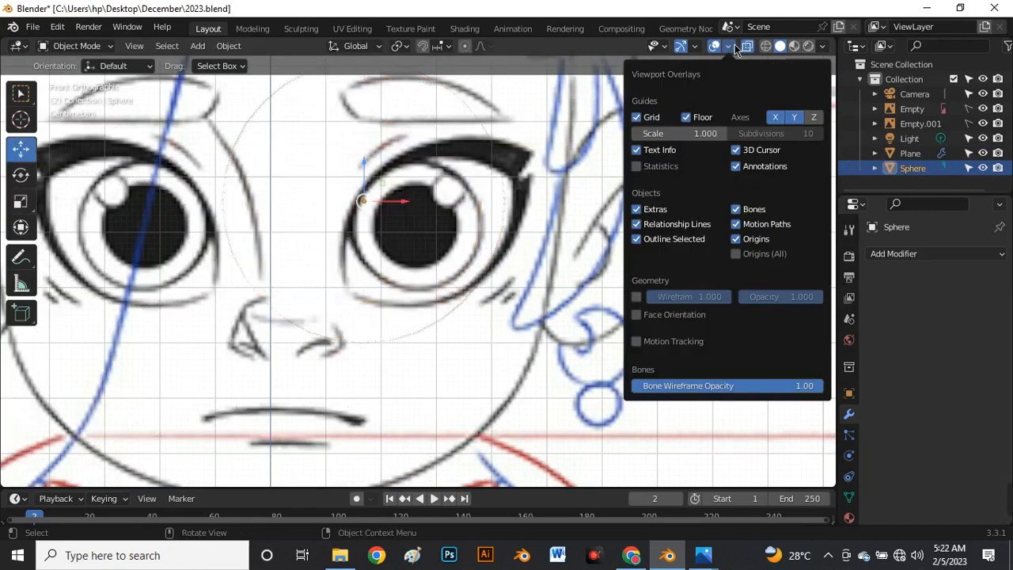
pyautogui.click(637, 297)
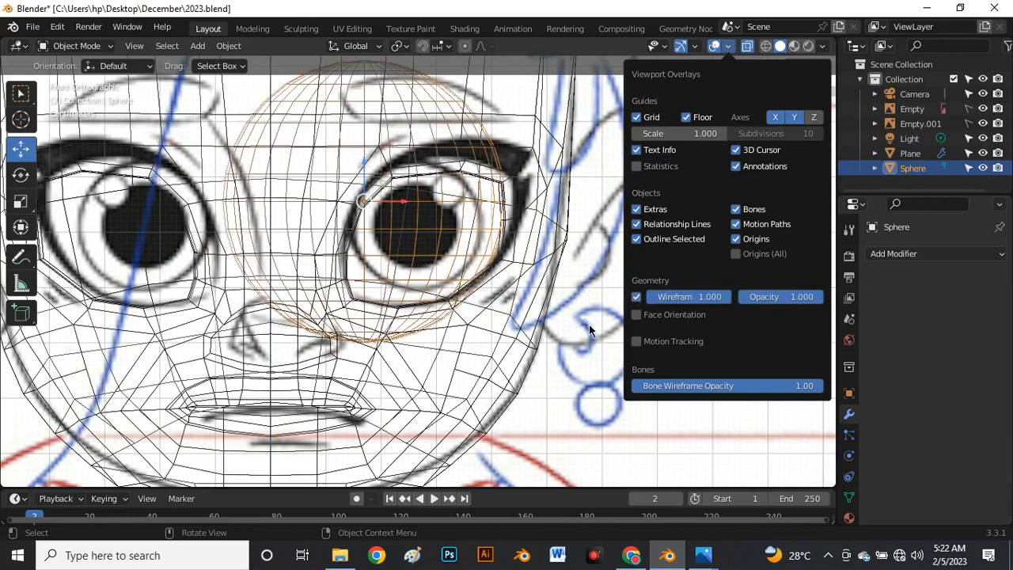
pyautogui.hotkey('alt', 'z')
pyautogui.click(623, 315)
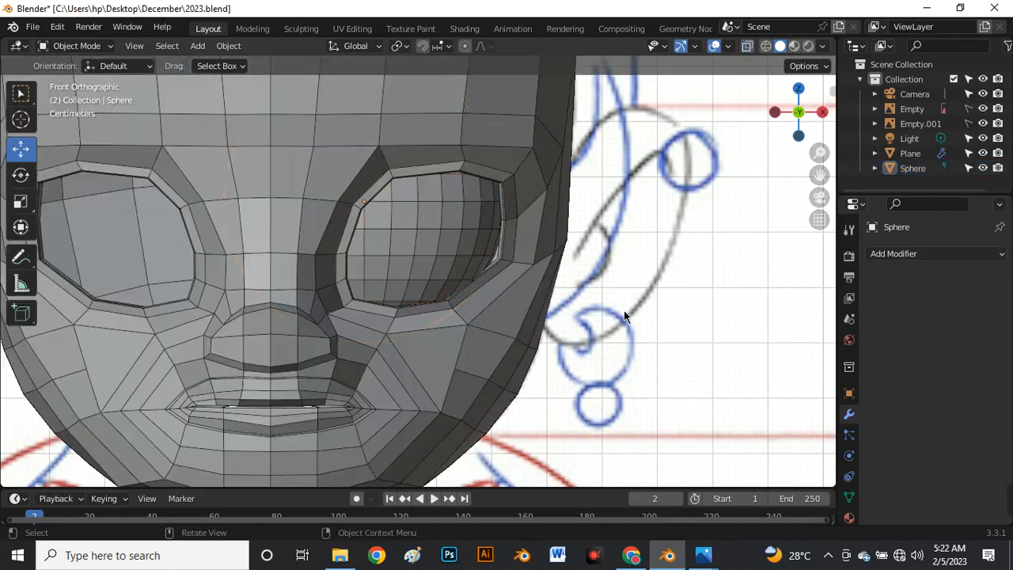
# Temporarily hide the eyeball sphere to compare the head's eye opening with the reference drawing, and unhide the sphere
pyautogui.scroll(-3, 442, 221)
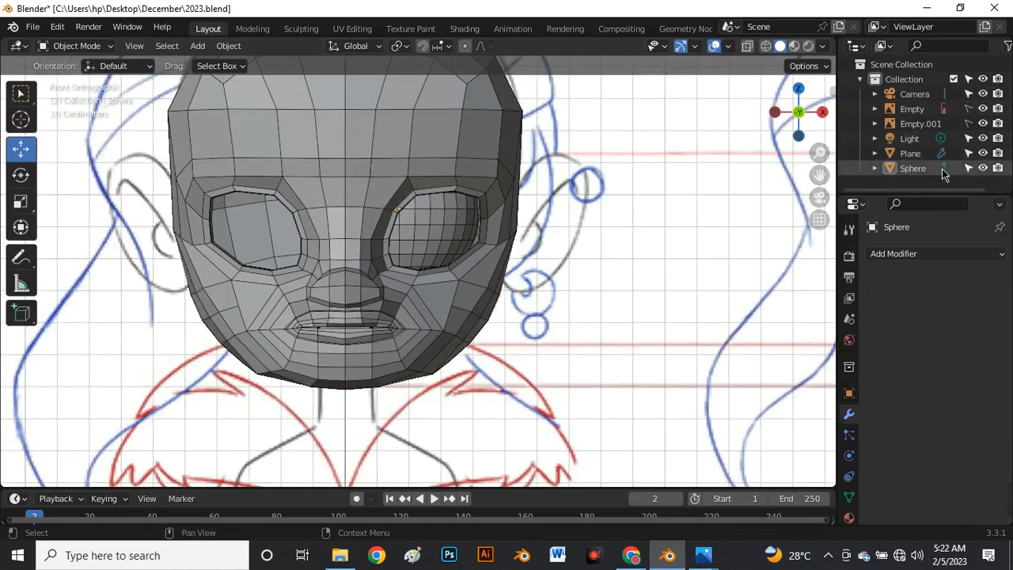
pyautogui.click(982, 168)
pyautogui.hotkey('shift', 'z')
pyautogui.scroll(5, 465, 230)
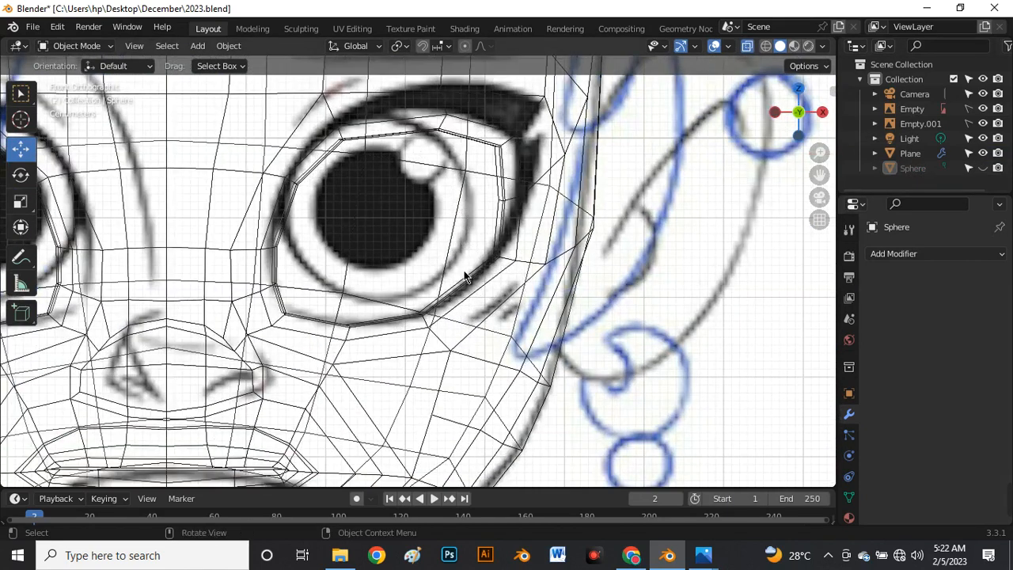
pyautogui.hotkey('shift', 'z')
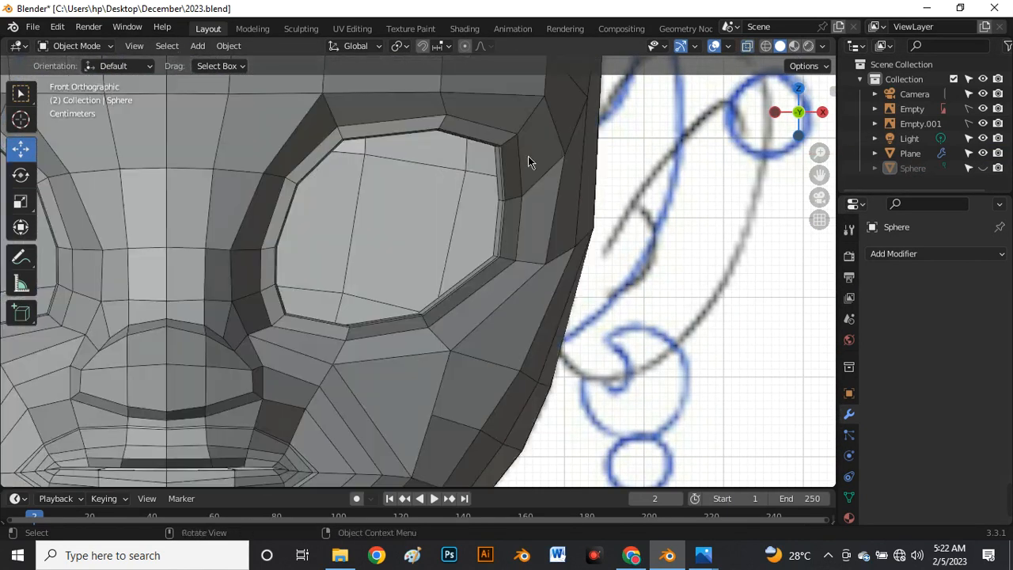
pyautogui.click(983, 167)
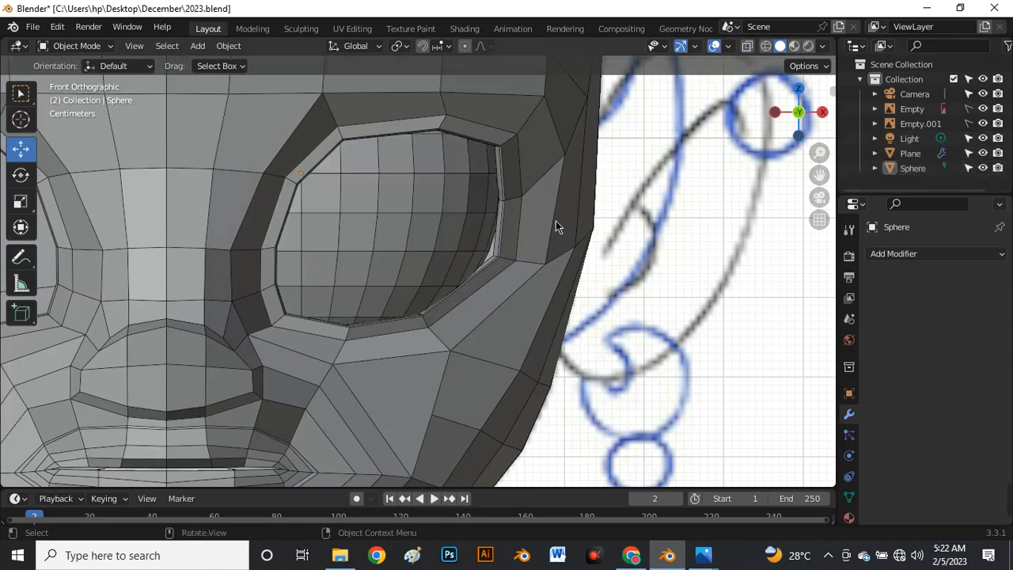
# Examine how the eyeball sphere fits the eye opening from an angle and from the front
pyautogui.scroll(-5, 499, 189)
pyautogui.scroll(5, 480, 212)
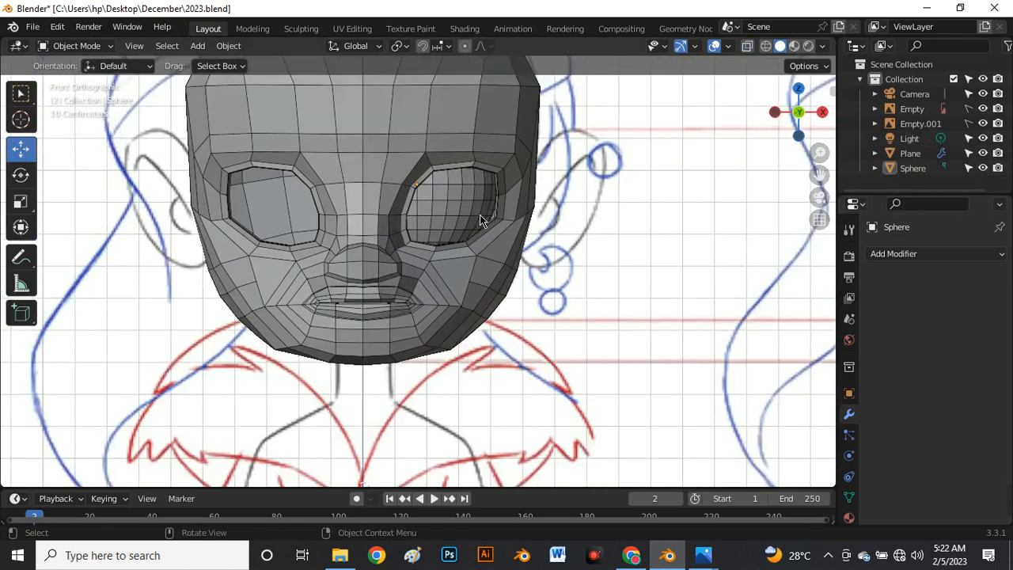
pyautogui.scroll(-5, 480, 223)
pyautogui.moveTo(480, 224); pyautogui.dragTo(448, 232, button='middle')
pyautogui.press('`')
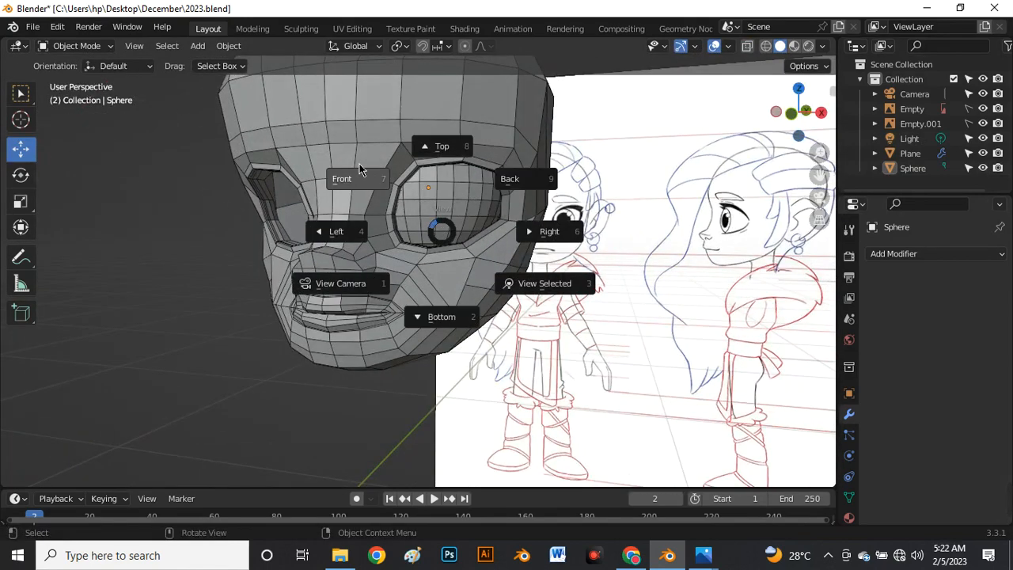
pyautogui.click(355, 180)
pyautogui.scroll(4, 488, 179)
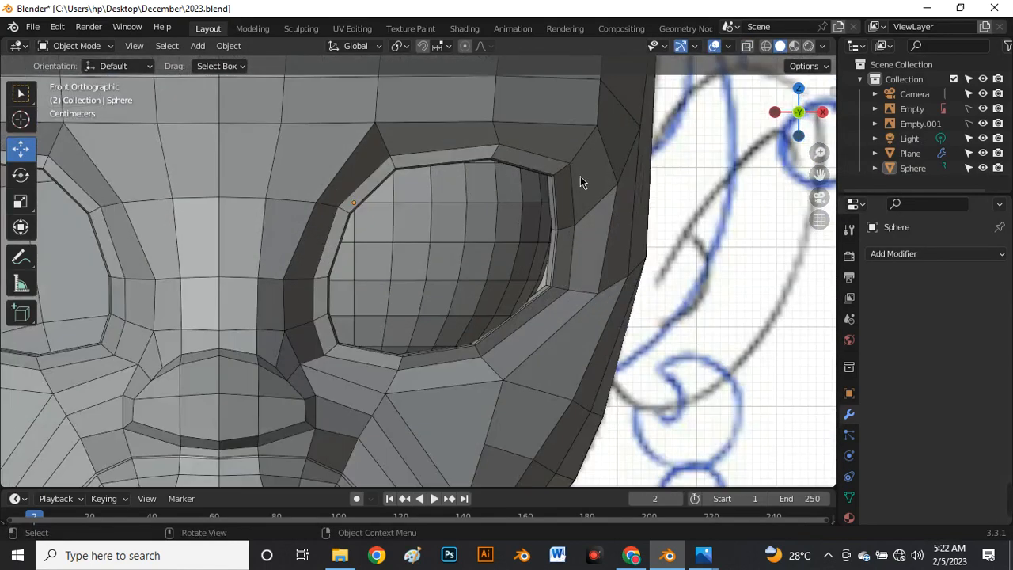
pyautogui.scroll(-5, 580, 177)
# Add a level 2 Subdivision modifier to the head mesh
pyautogui.click(441, 146)
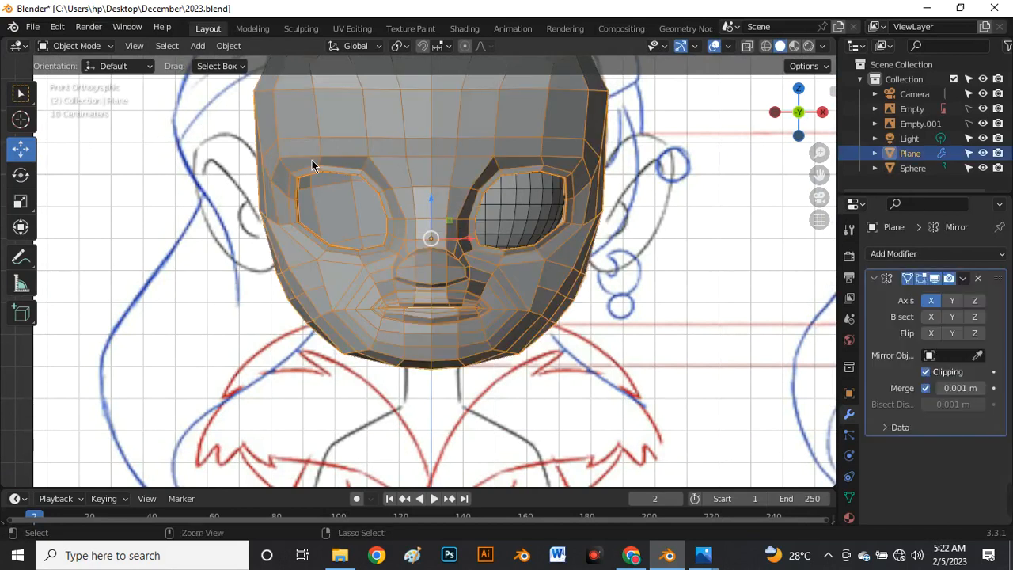
pyautogui.hotkey('ctrl', '2')
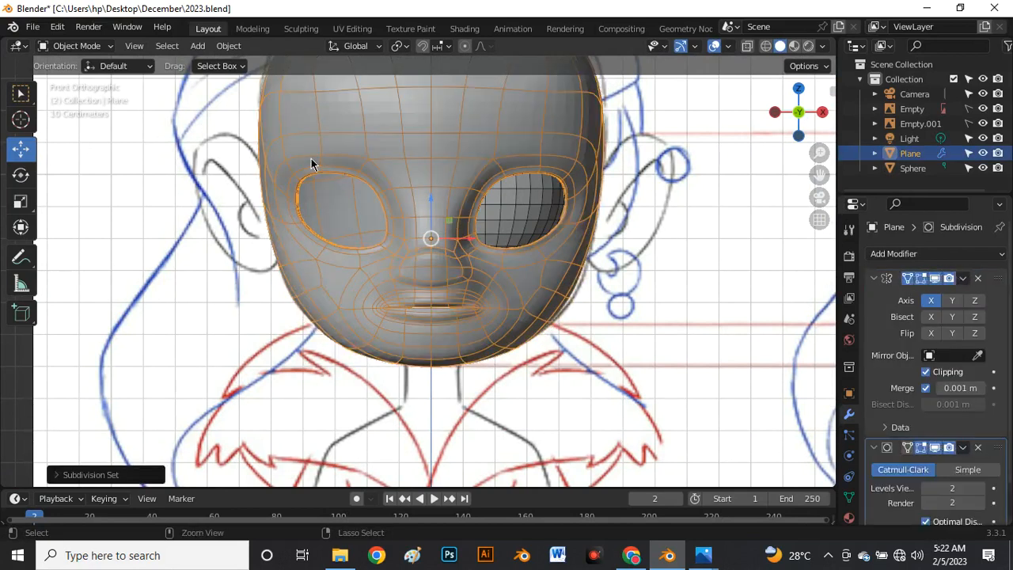
pyautogui.scroll(3, 418, 166)
pyautogui.scroll(-1, 421, 195)
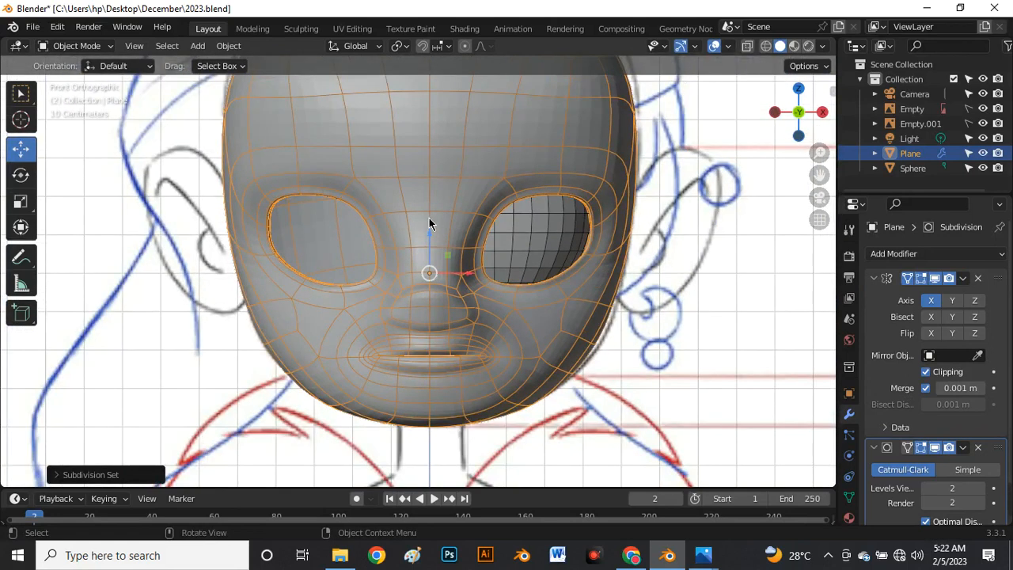
pyautogui.scroll(-1, 459, 216)
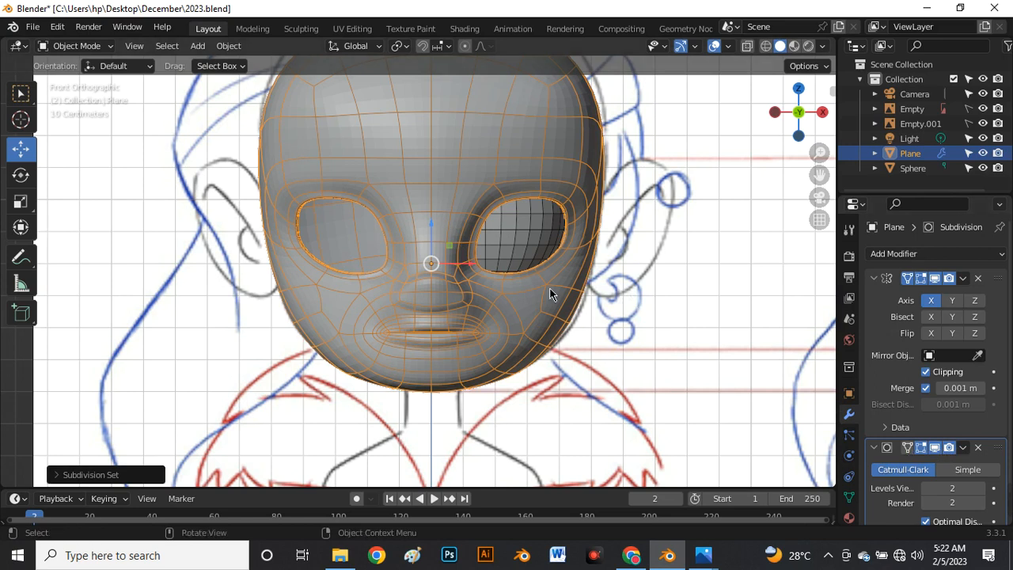
pyautogui.scroll(3, 448, 125)
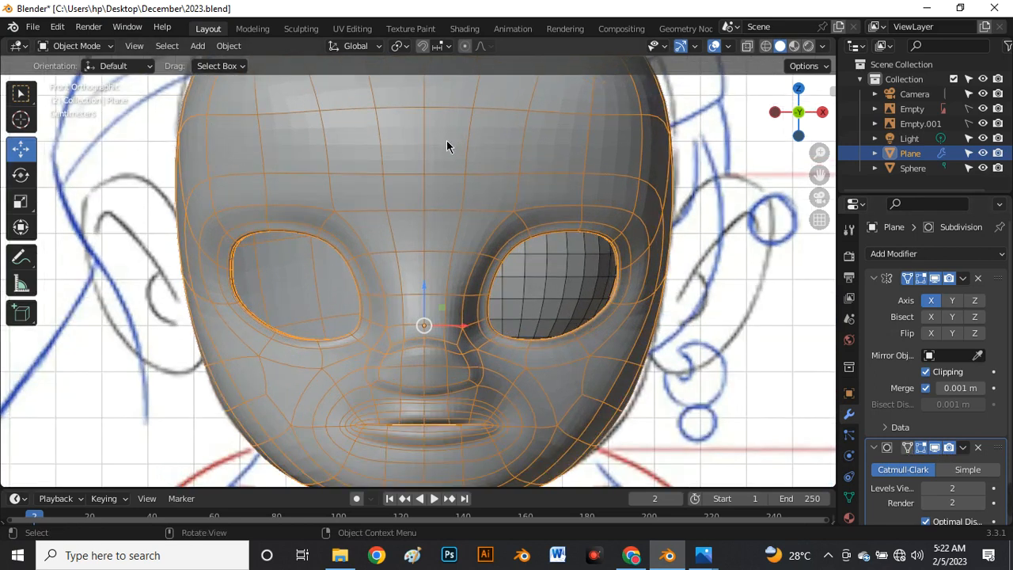
# Apply Shade Smooth to the head and disable the Wireframe geometry overlay
pyautogui.rightClick(447, 140)
pyautogui.click(446, 141)
pyautogui.rightClick(555, 122)
pyautogui.click(555, 119)
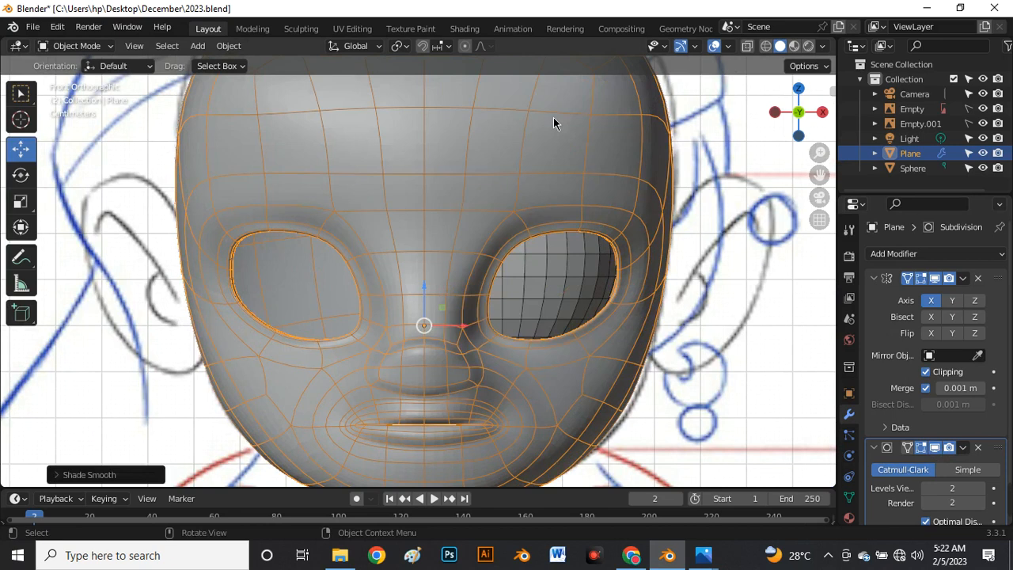
pyautogui.click(728, 46)
pyautogui.click(637, 297)
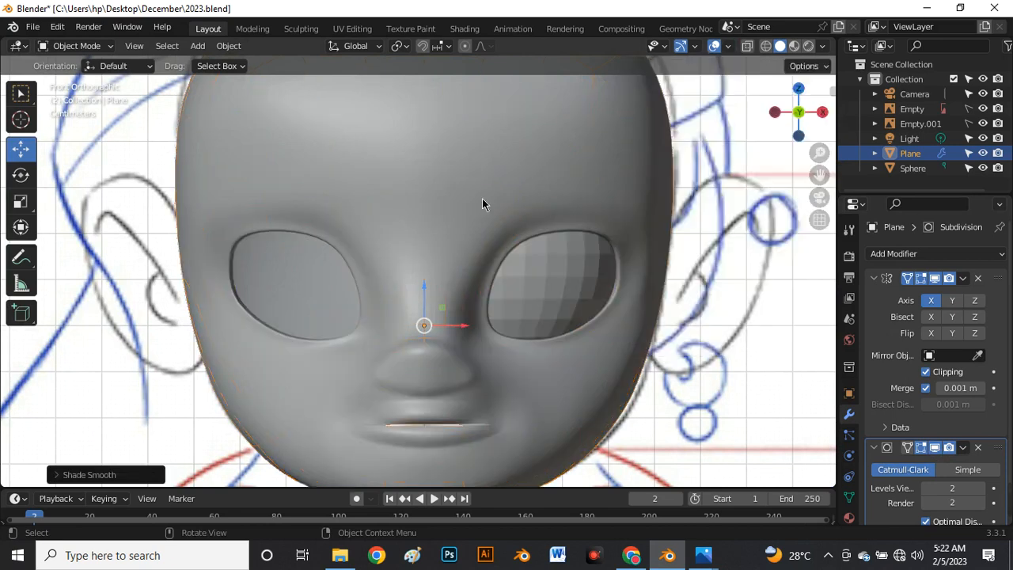
# Apply Shade Smooth to the eyeball sphere and deselect it
pyautogui.moveTo(478, 168); pyautogui.dragTo(527, 228, button='middle')
pyautogui.click(527, 228)
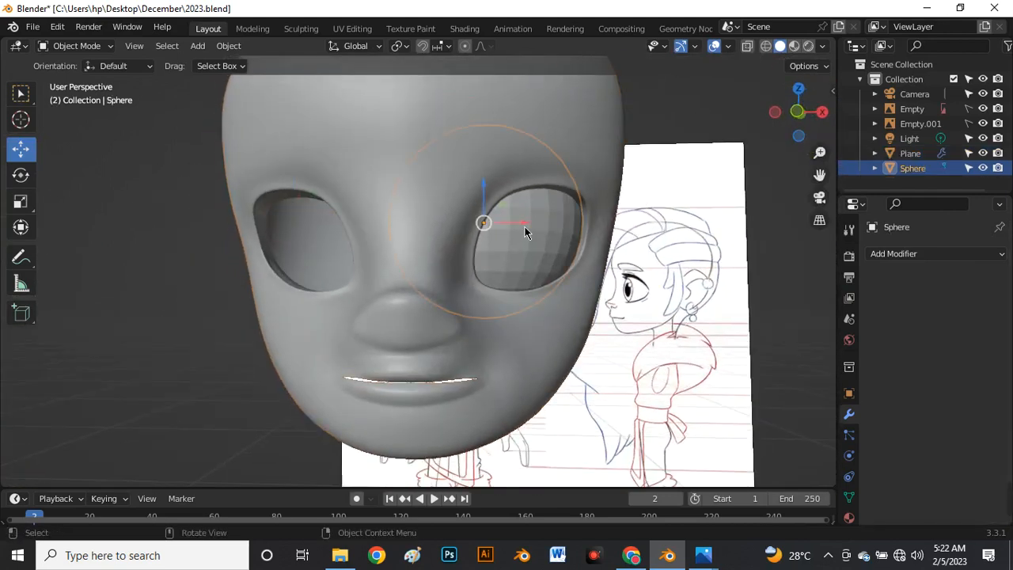
pyautogui.rightClick(525, 230)
pyautogui.click(527, 230)
pyautogui.click(657, 130)
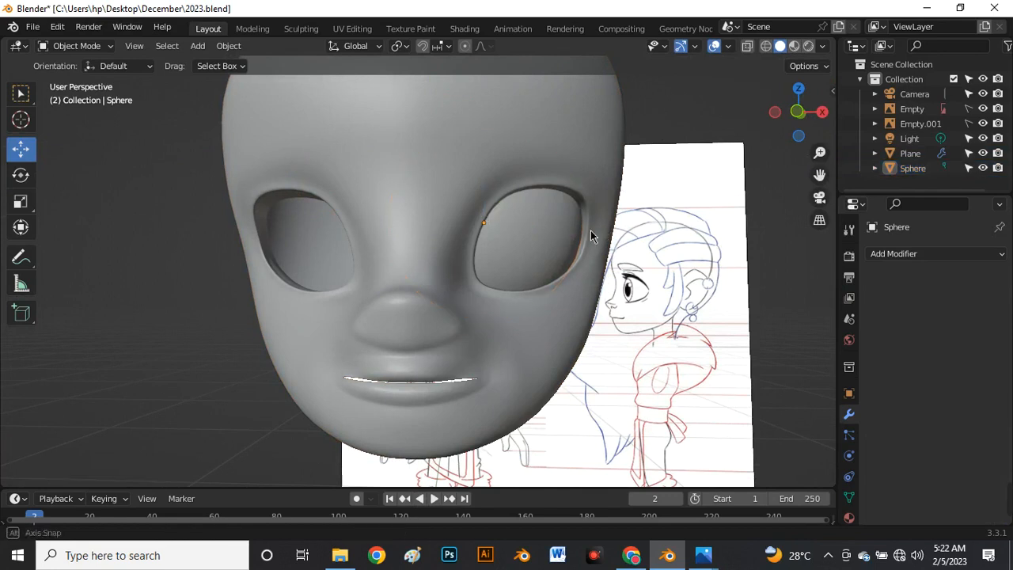
# Inspect the smoothed face and eye openings from an angle and in front view
pyautogui.moveTo(591, 230); pyautogui.dragTo(551, 236, button='middle')
pyautogui.press('`')
pyautogui.click(408, 168)
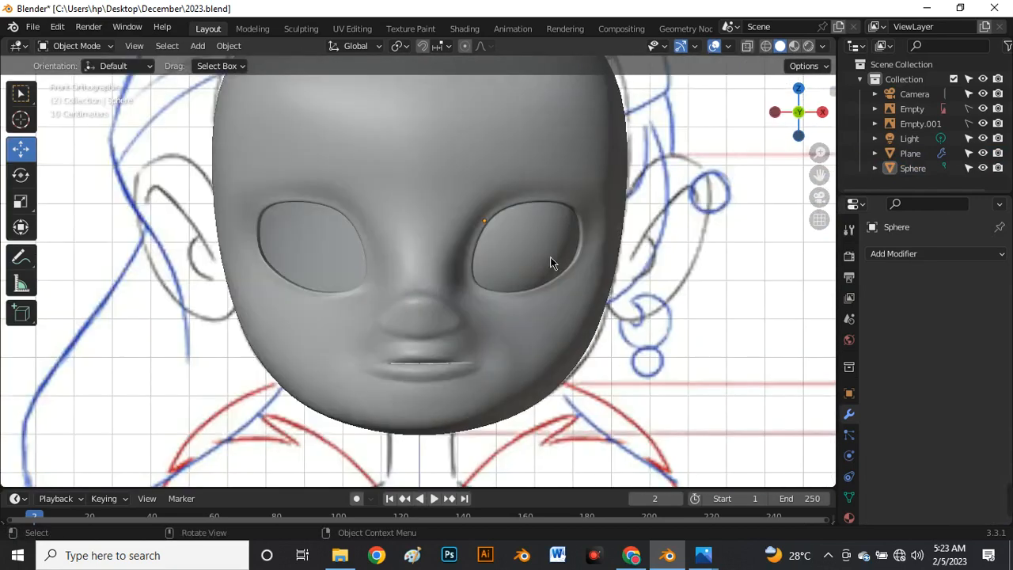
pyautogui.scroll(10, 558, 281)
pyautogui.scroll(-8, 550, 269)
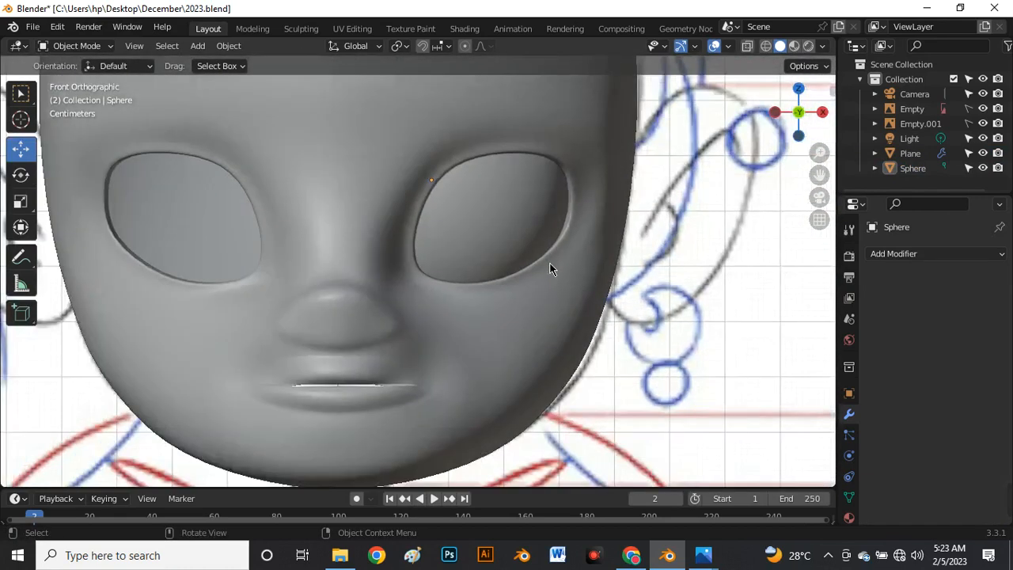
pyautogui.scroll(-5, 555, 290)
pyautogui.scroll(7, 554, 293)
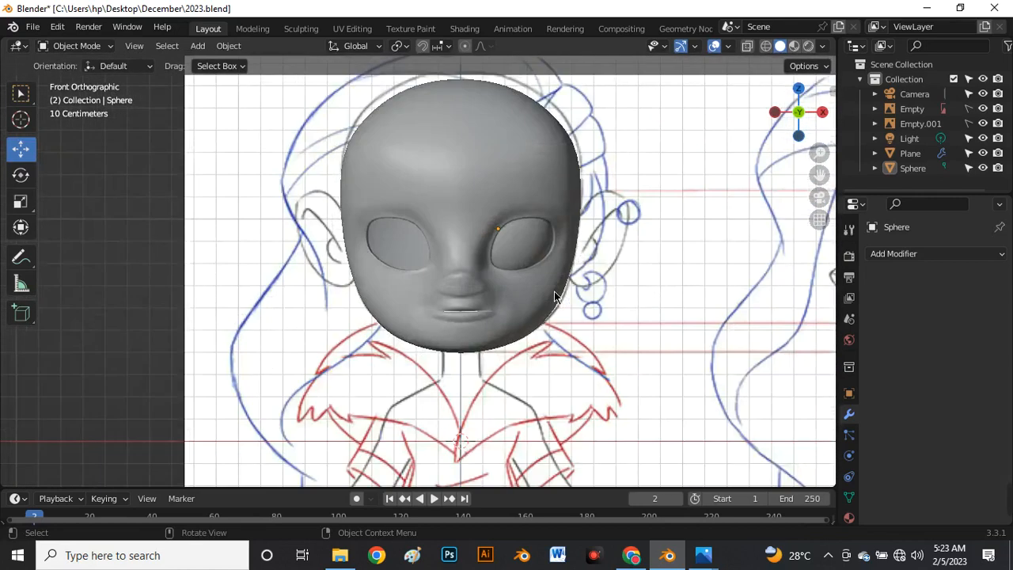
pyautogui.scroll(3, 533, 250)
# Hide the eyeball sphere and turn on X-ray to see the reference eyes through the head
pyautogui.click(518, 238)
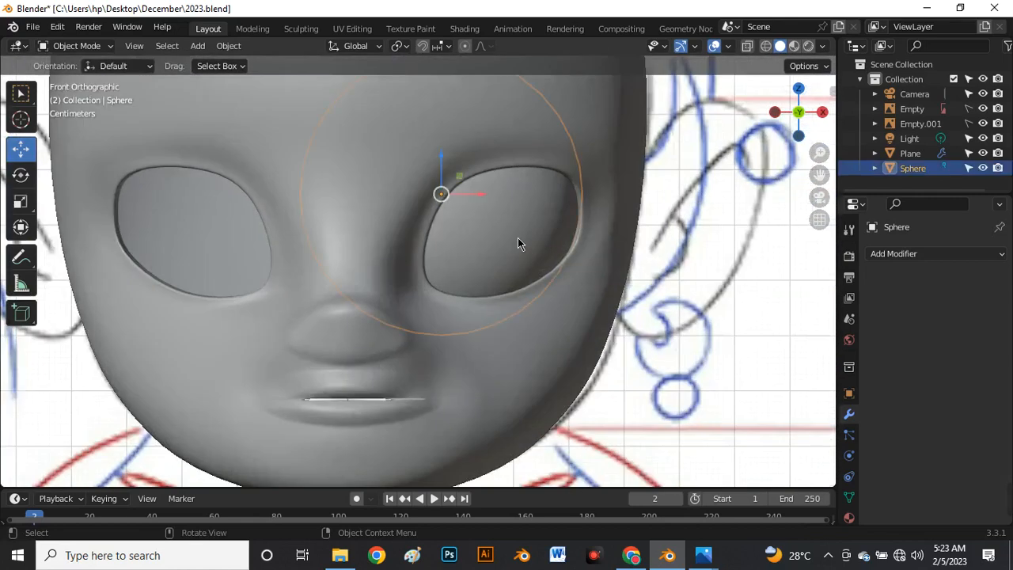
pyautogui.click(982, 168)
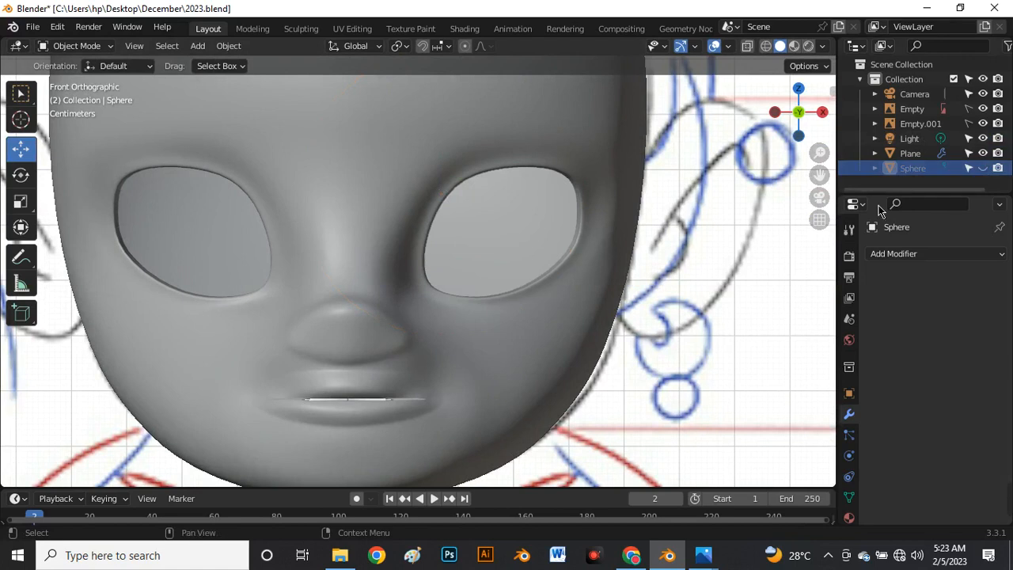
pyautogui.hotkey('alt', 'z')
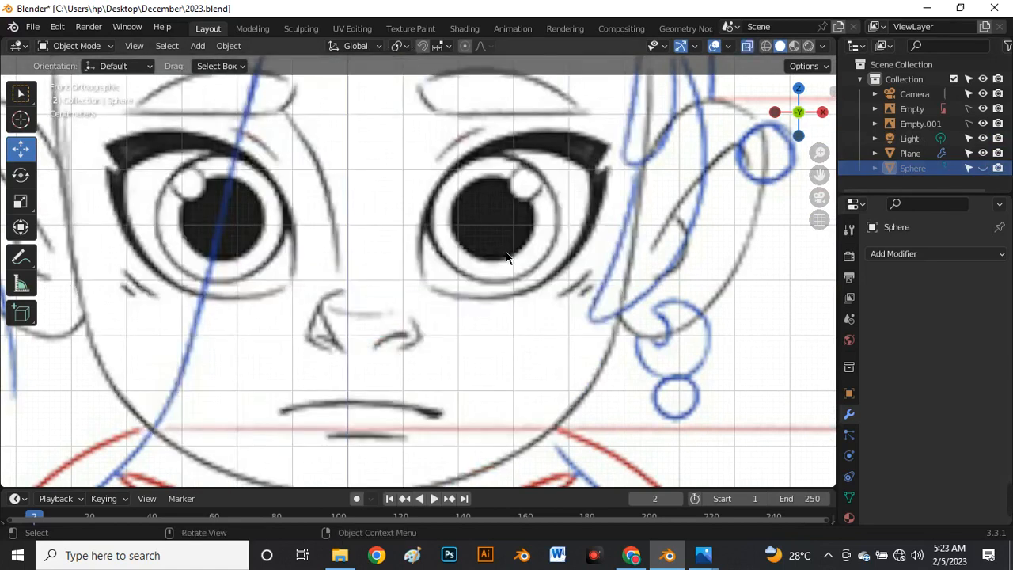
# Open the head mesh in Edit Mode with vertex selection and compare its eye rim with the reference eye
pyautogui.click(533, 221)
pyautogui.press('Tab')
pyautogui.press('1')
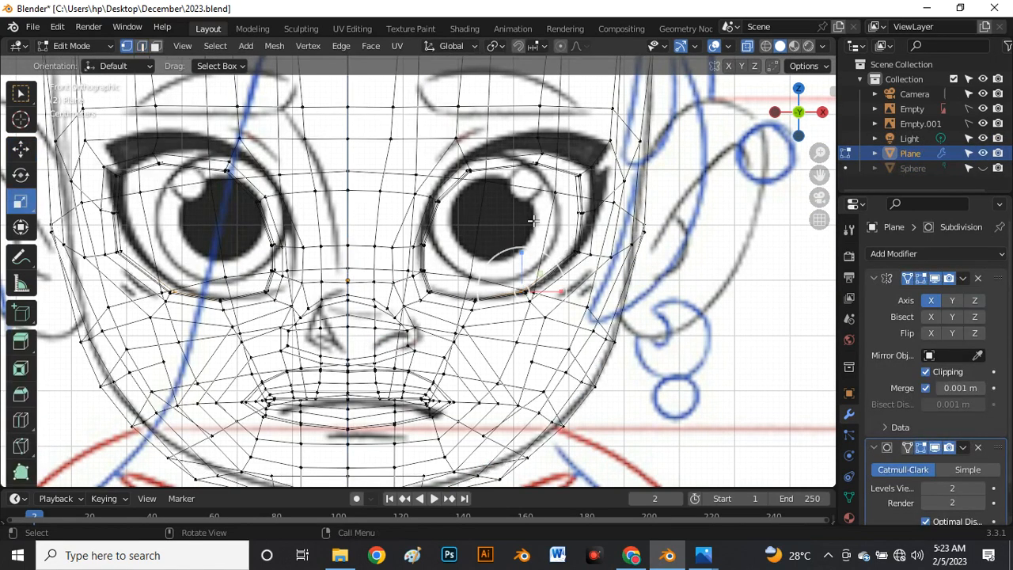
pyautogui.scroll(-3, 527, 231)
pyautogui.scroll(7, 537, 207)
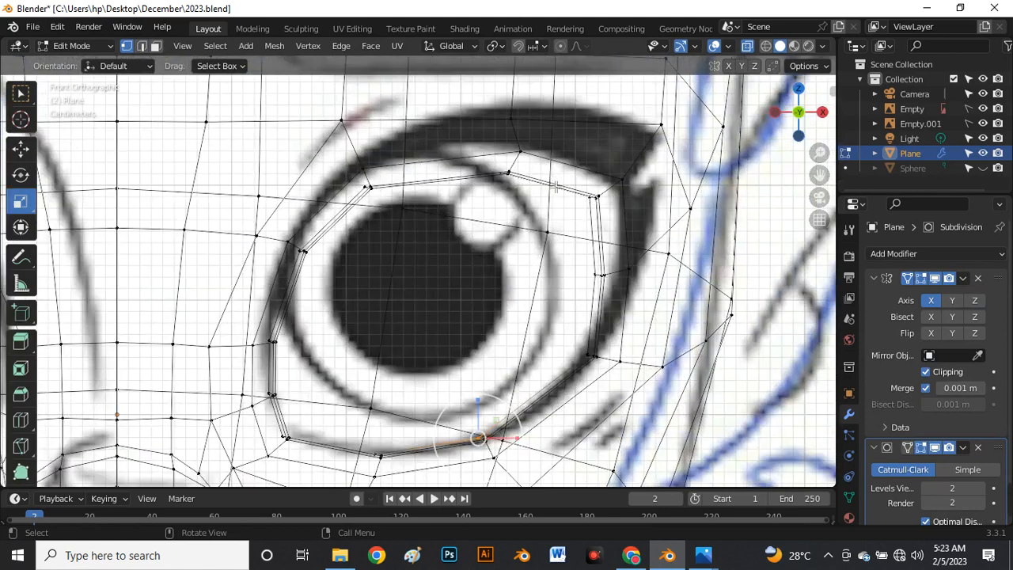
pyautogui.scroll(-6, 556, 187)
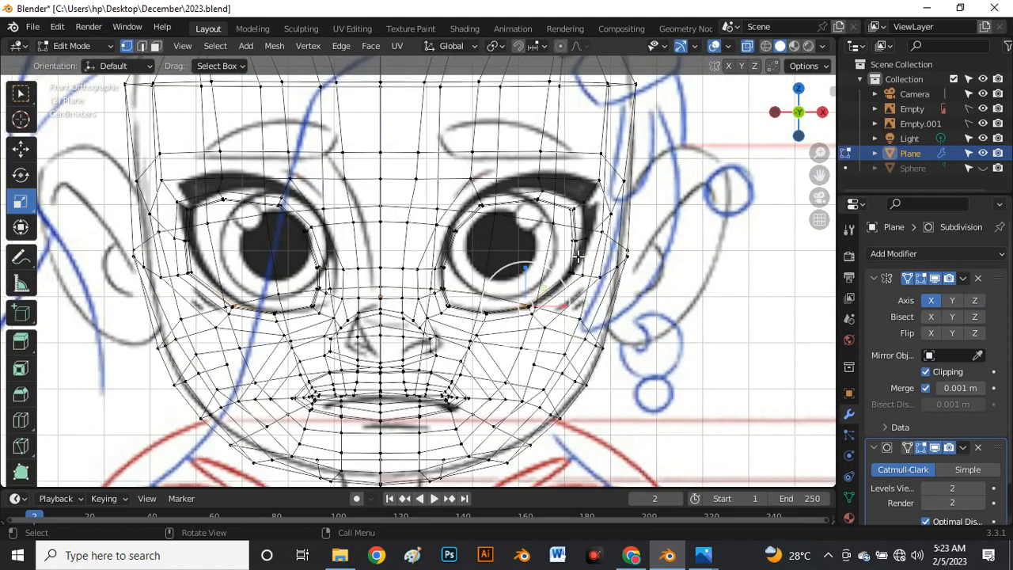
pyautogui.scroll(1, 579, 256)
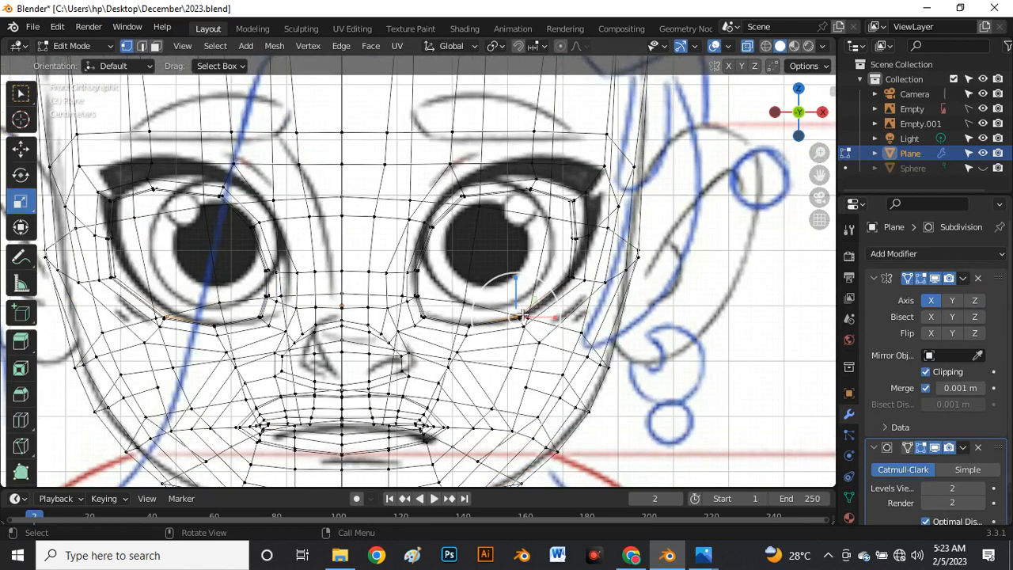
pyautogui.scroll(2, 584, 234)
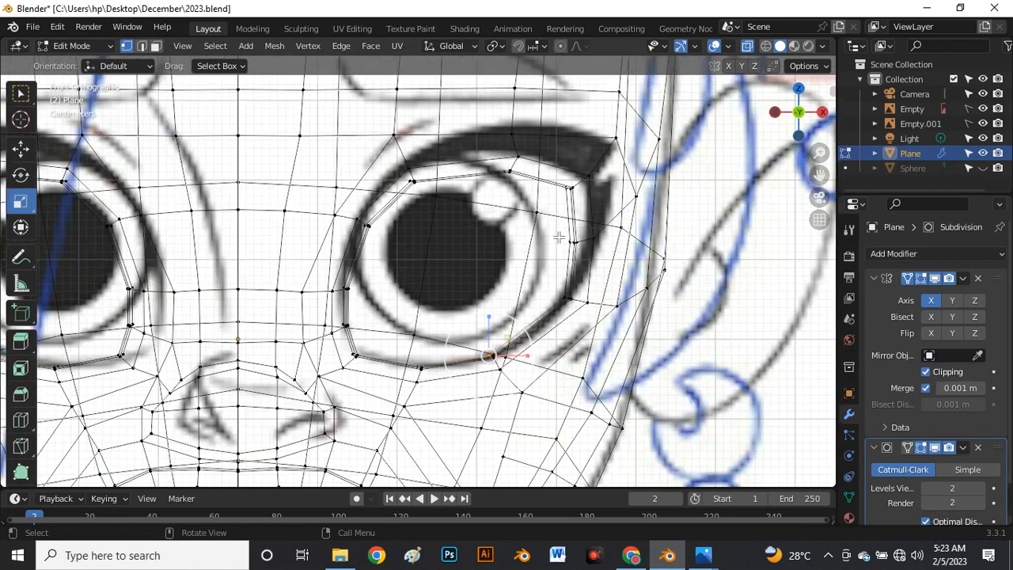
# Move the eye rim's outer side vertex outward with proportional editing on to match the reference eye outline
pyautogui.click(573, 240)
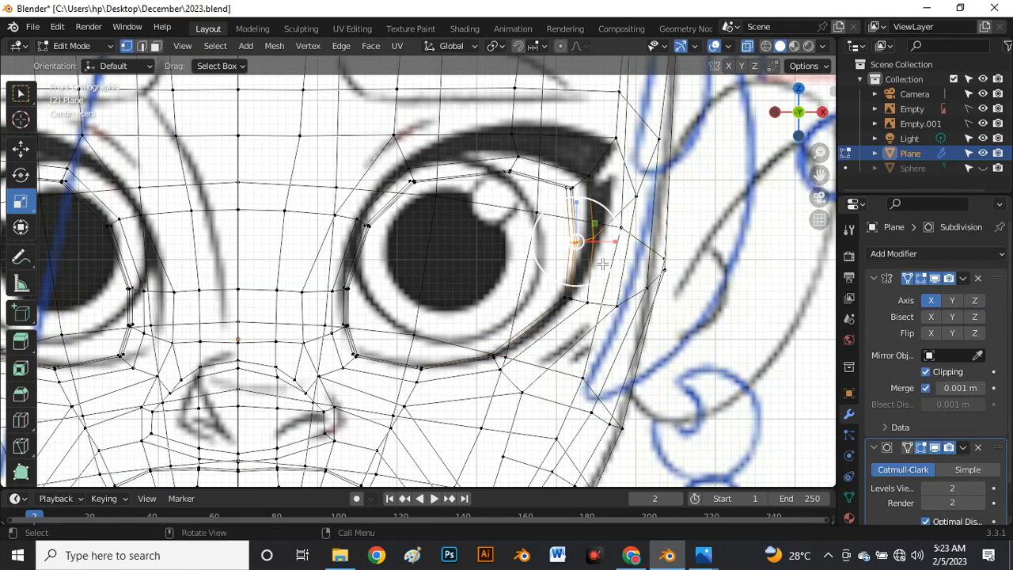
pyautogui.click(20, 149)
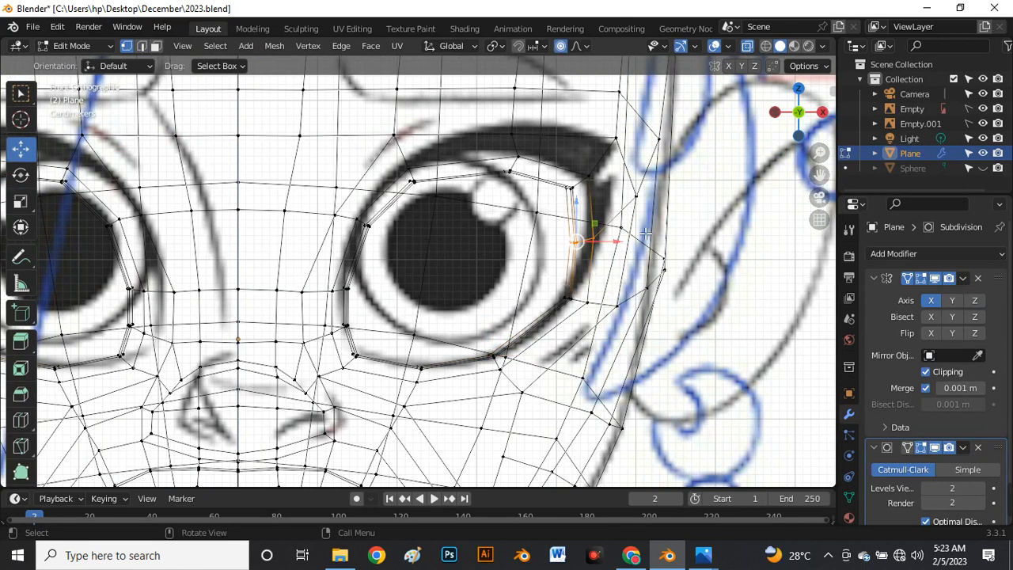
pyautogui.scroll(-4, 646, 233)
pyautogui.moveTo(557, 234); pyautogui.dragTo(565, 239)
pyautogui.scroll(4, 504, 255)
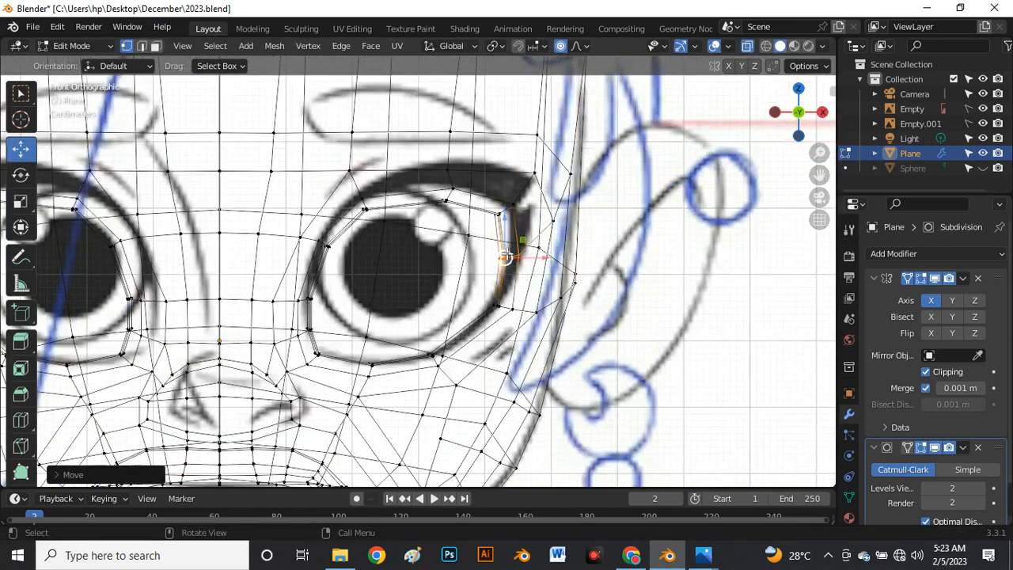
# Move the eye rim's upper outer corner vertices up and outward to the corner of the reference lash line
pyautogui.moveTo(495, 204); pyautogui.dragTo(492, 197)
pyautogui.moveTo(522, 236); pyautogui.dragTo(523, 237)
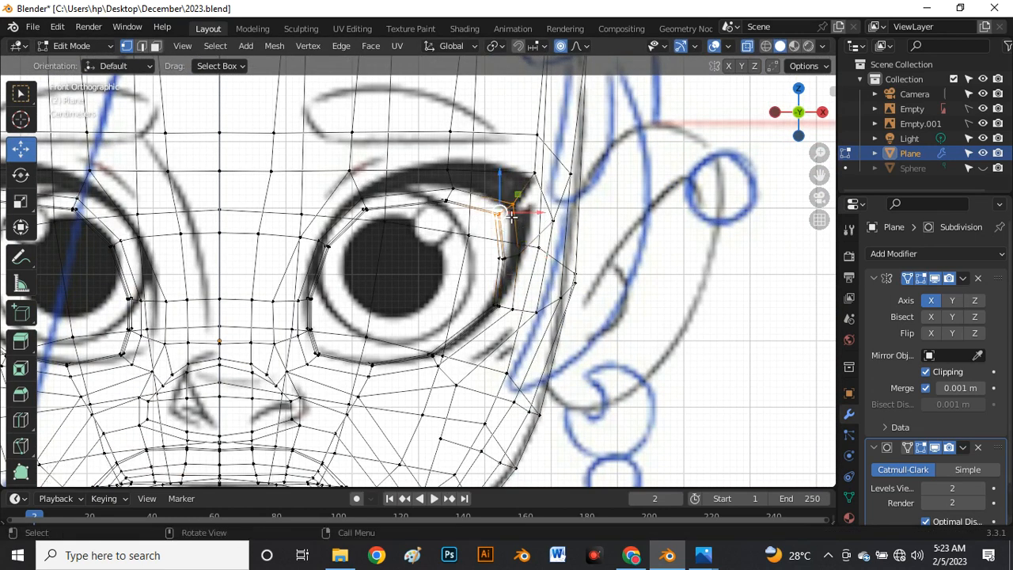
pyautogui.press('g')
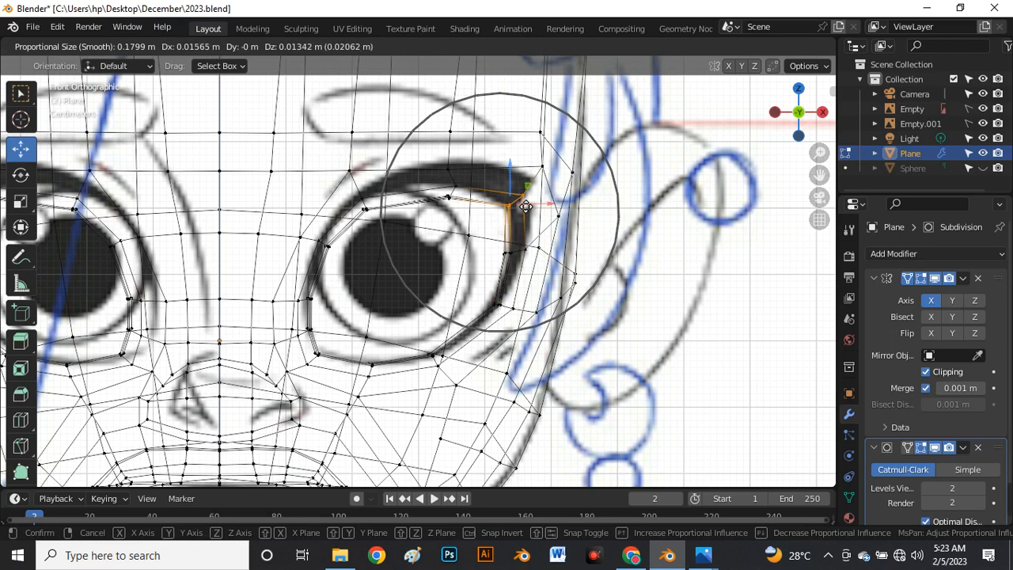
pyautogui.click(523, 204)
# Raise the upper eye rim vertices onto the reference lash line and fit the inner side vertices to the eye outline
pyautogui.click(448, 196)
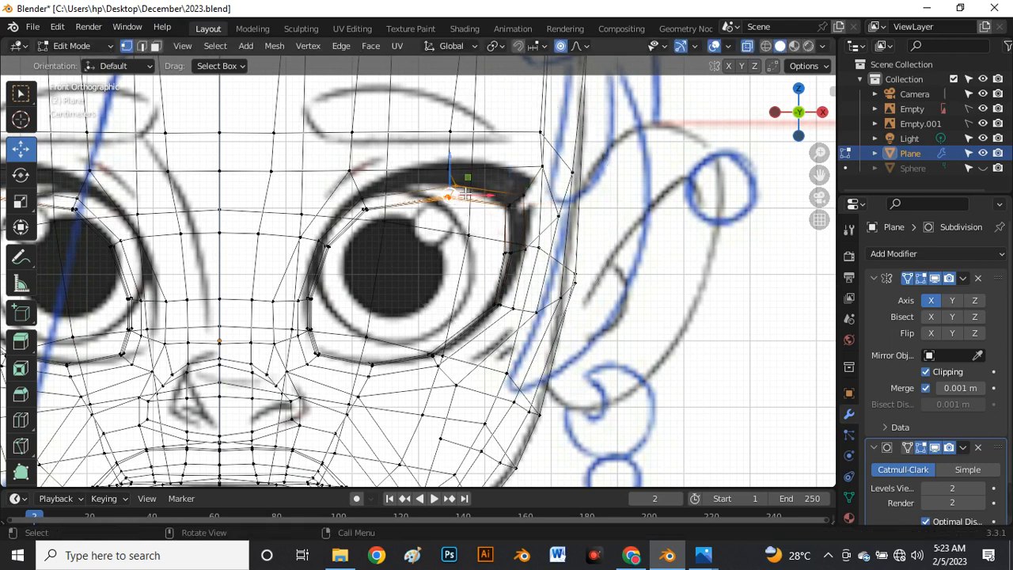
pyautogui.moveTo(463, 188)
pyautogui.mouseDown()
pyautogui.moveTo(459, 171)
pyautogui.moveTo(448, 182)
pyautogui.mouseUp()
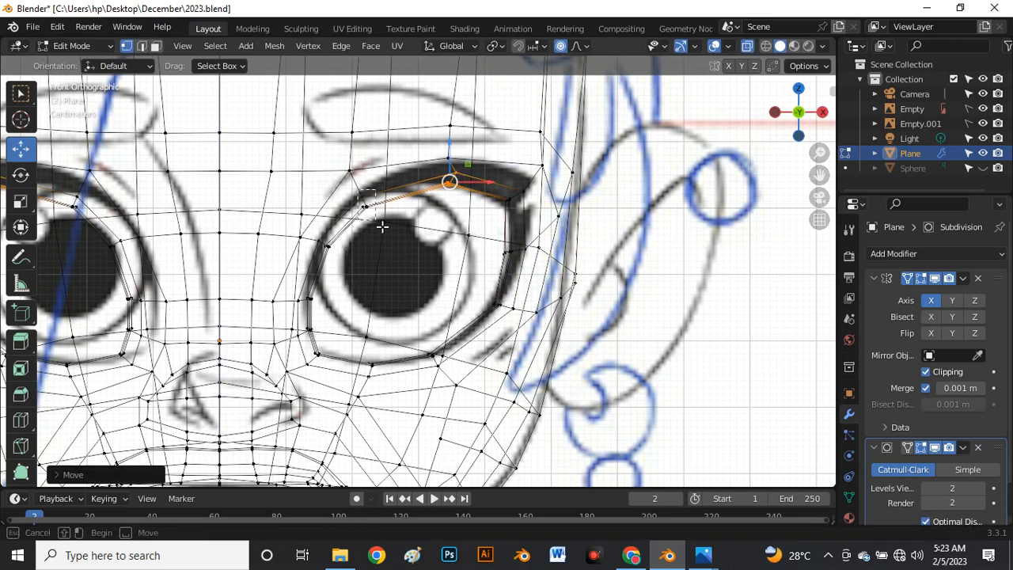
pyautogui.click(365, 204)
pyautogui.moveTo(367, 203); pyautogui.dragTo(360, 192)
pyautogui.moveTo(305, 311); pyautogui.dragTo(323, 306)
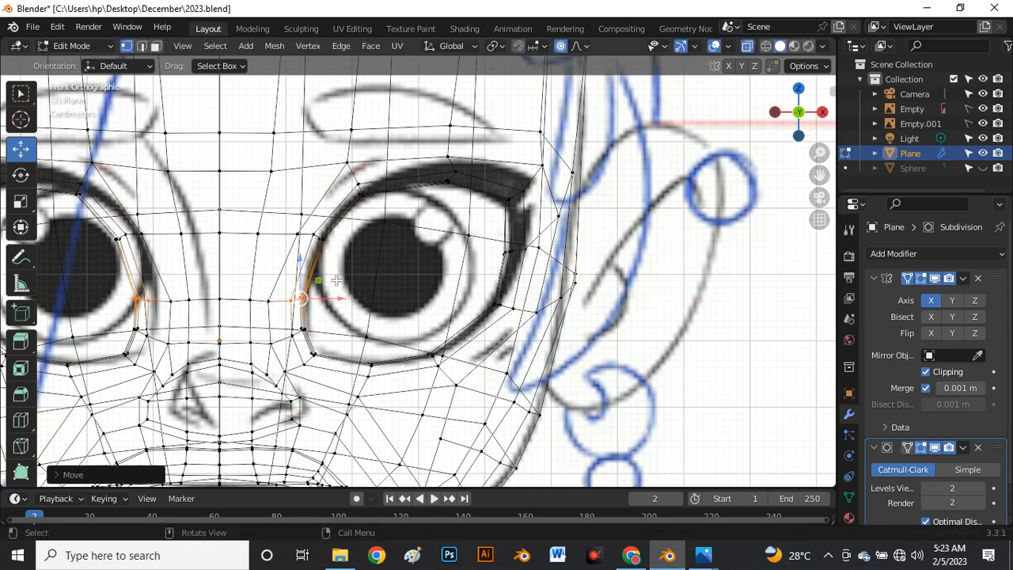
pyautogui.moveTo(315, 225); pyautogui.dragTo(316, 230)
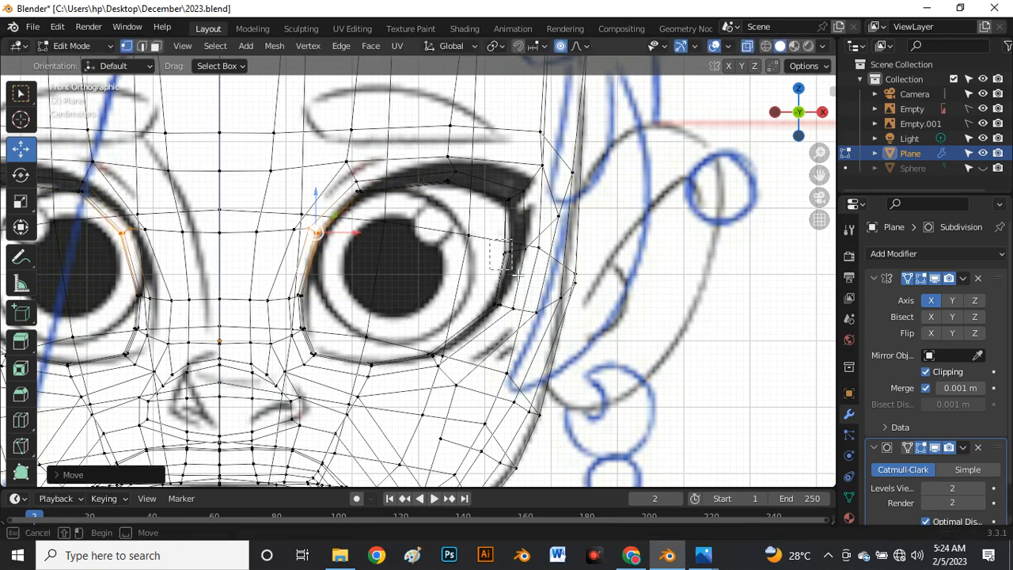
# Move the two outer side vertices of the eye rim onto the dark outer edge of the reference eye
pyautogui.click(508, 251)
pyautogui.moveTo(511, 254); pyautogui.dragTo(532, 258)
pyautogui.click(502, 304)
pyautogui.moveTo(517, 312); pyautogui.dragTo(515, 312)
# Fit the lower eye rim vertices to the reference lower lid and readjust the two upper lid vertices
pyautogui.click(434, 356)
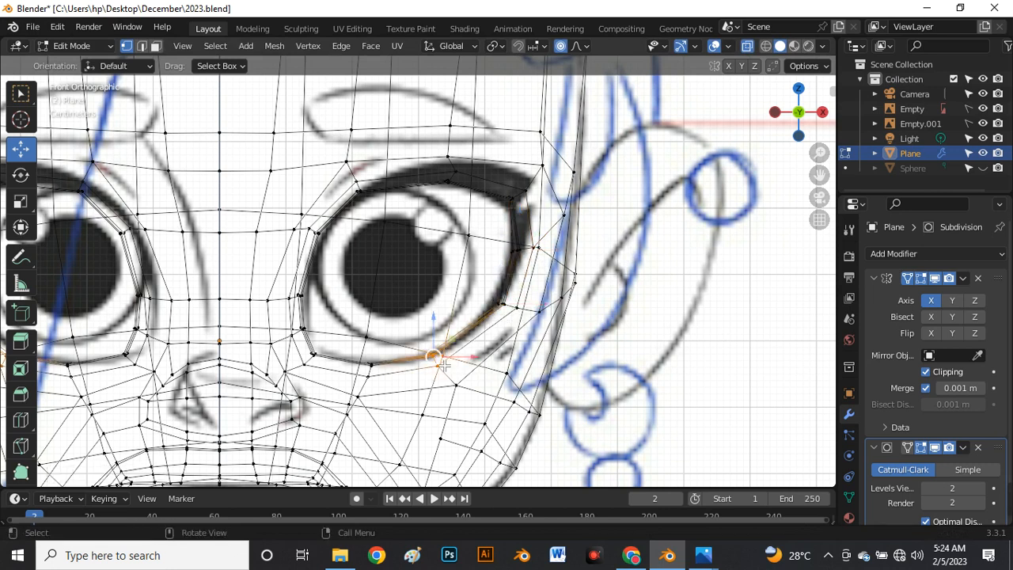
pyautogui.moveTo(443, 360); pyautogui.dragTo(443, 361)
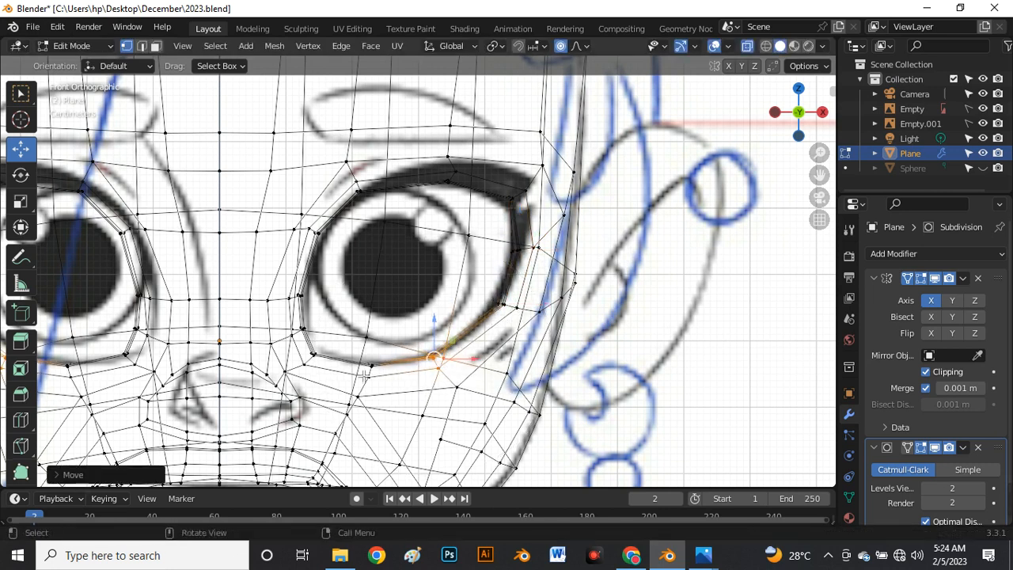
pyautogui.click(370, 366)
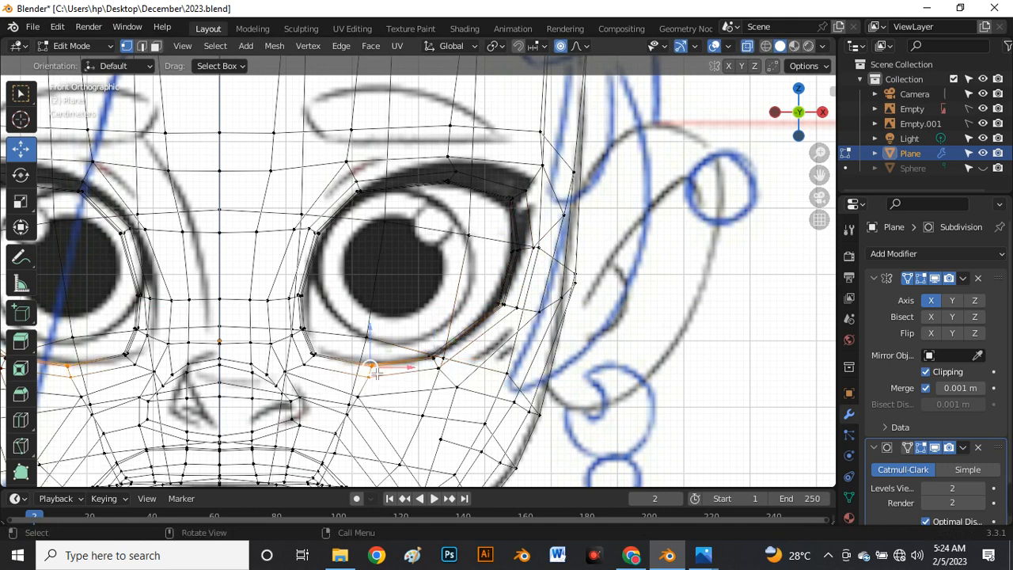
pyautogui.moveTo(372, 369); pyautogui.dragTo(377, 373)
pyautogui.moveTo(430, 174); pyautogui.dragTo(455, 171)
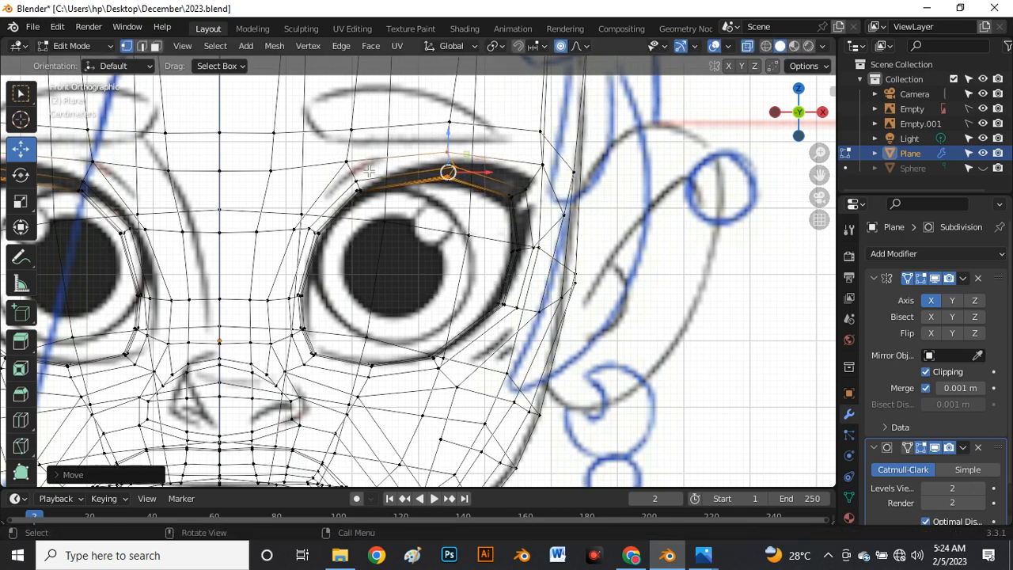
pyautogui.moveTo(344, 184)
pyautogui.mouseDown()
pyautogui.moveTo(376, 209)
pyautogui.moveTo(360, 183)
pyautogui.mouseUp()
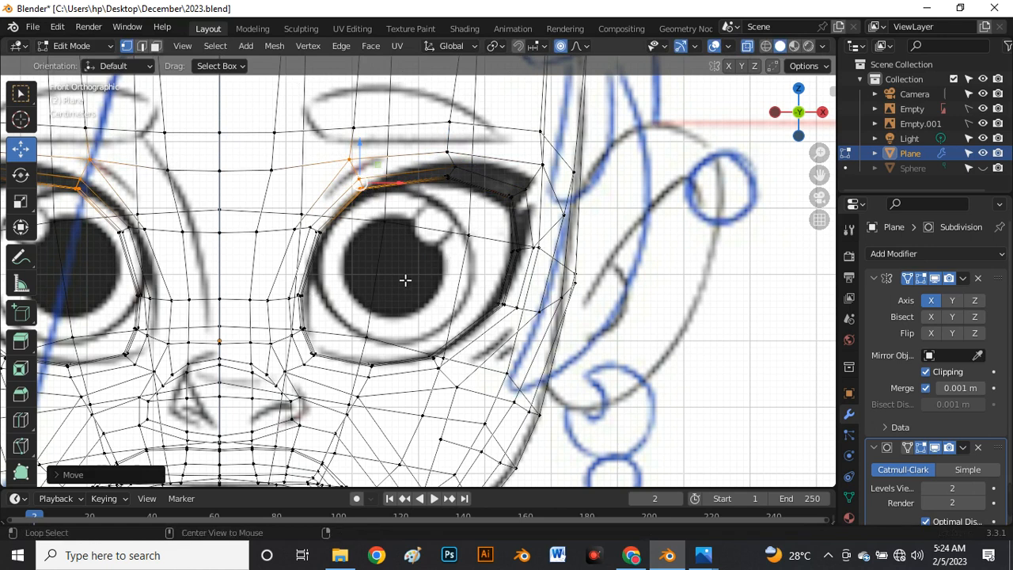
# Turn off X-ray, return to Object Mode and unhide the eyeball sphere to inspect its fit in the eye opening
pyautogui.hotkey('alt', 'z')
pyautogui.press('Tab')
pyautogui.scroll(-5, 441, 245)
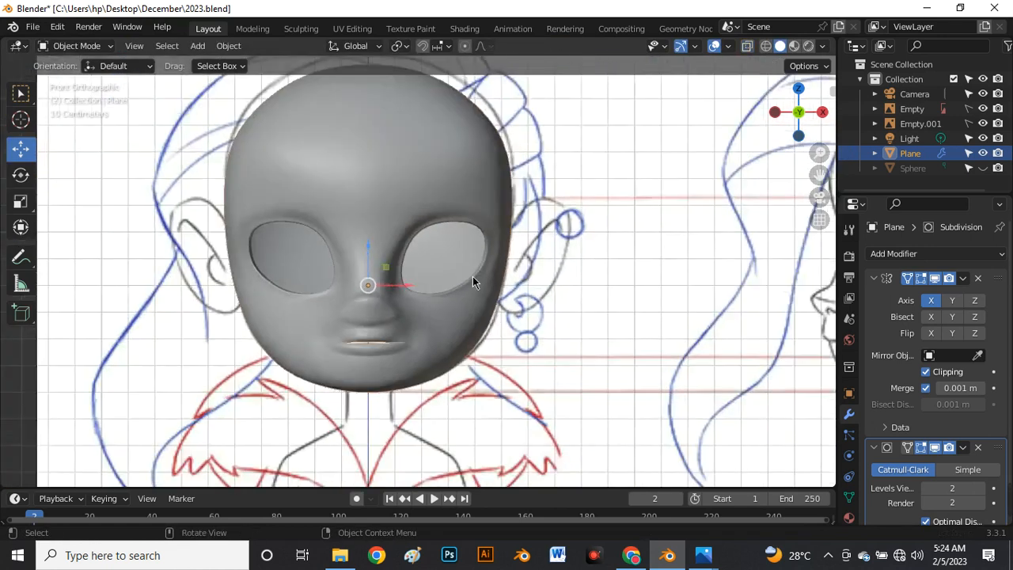
pyautogui.moveTo(472, 281); pyautogui.dragTo(392, 250, button='middle')
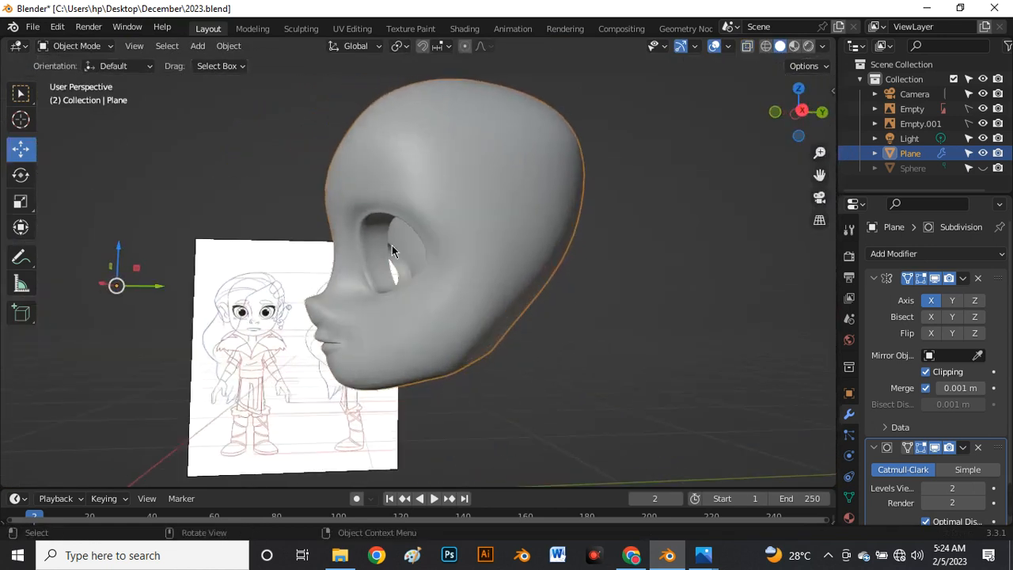
pyautogui.click(983, 168)
pyautogui.moveTo(368, 284); pyautogui.dragTo(428, 286, button='middle')
pyautogui.scroll(5, 419, 269)
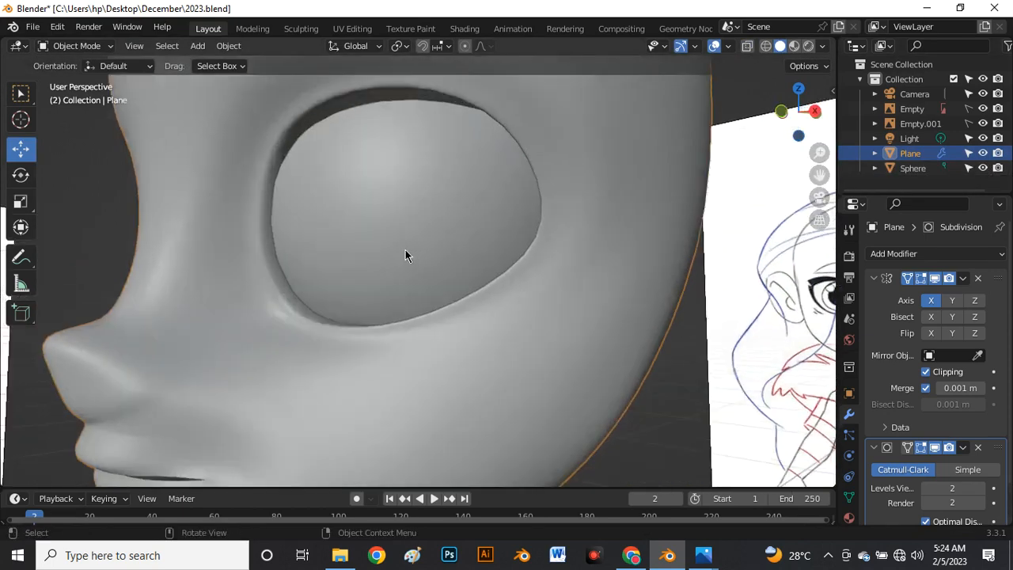
pyautogui.moveTo(405, 250); pyautogui.dragTo(378, 276, button='middle')
# Nudge the eyeball sphere slightly within the eye opening and deselect it
pyautogui.click(394, 273)
pyautogui.moveTo(473, 202); pyautogui.dragTo(475, 203)
pyautogui.moveTo(335, 369)
pyautogui.mouseDown(button='middle')
pyautogui.moveTo(441, 319)
pyautogui.moveTo(459, 346)
pyautogui.moveTo(673, 400)
pyautogui.moveTo(457, 255)
pyautogui.moveTo(470, 227)
pyautogui.moveTo(472, 305)
pyautogui.moveTo(450, 335)
pyautogui.moveTo(445, 299)
pyautogui.moveTo(393, 277)
pyautogui.moveTo(362, 289)
pyautogui.moveTo(356, 313)
pyautogui.moveTo(334, 331)
pyautogui.moveTo(324, 243)
pyautogui.moveTo(301, 228)
pyautogui.moveTo(266, 280)
pyautogui.moveTo(276, 294)
pyautogui.moveTo(364, 301)
pyautogui.moveTo(503, 353)
pyautogui.mouseUp(button='middle')
pyautogui.click(673, 401)
# Open the head in Edit Mode, show the subdivided surface on the edit cage, and select the eye opening's innermost edge loop
pyautogui.click(452, 347)
pyautogui.press('Tab')
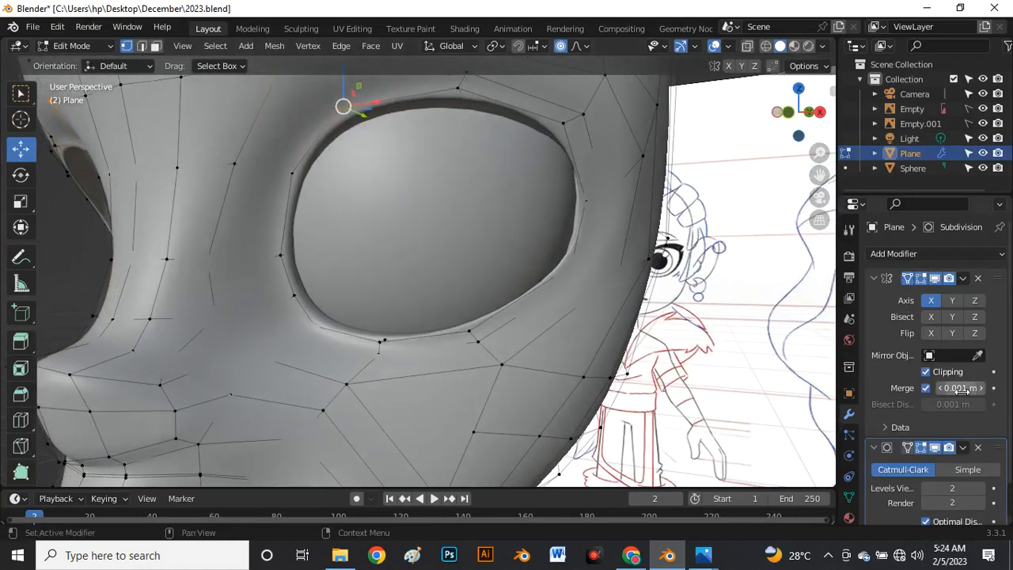
pyautogui.click(908, 447)
pyautogui.moveTo(450, 279); pyautogui.dragTo(545, 206, button='middle')
pyautogui.scroll(4, 545, 206)
pyautogui.moveTo(583, 175); pyautogui.dragTo(605, 140, button='middle')
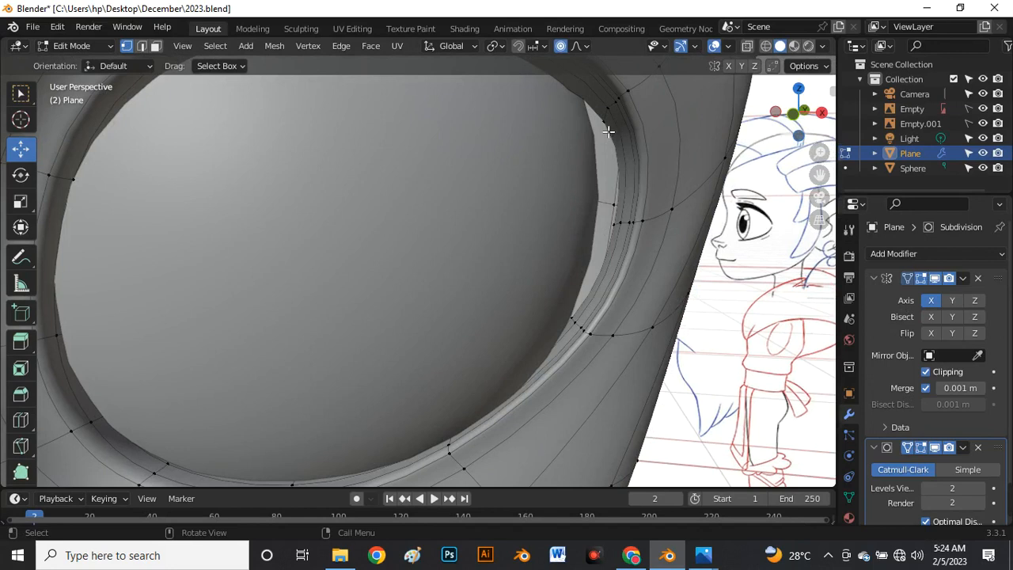
pyautogui.scroll(-5, 596, 151)
pyautogui.scroll(5, 591, 229)
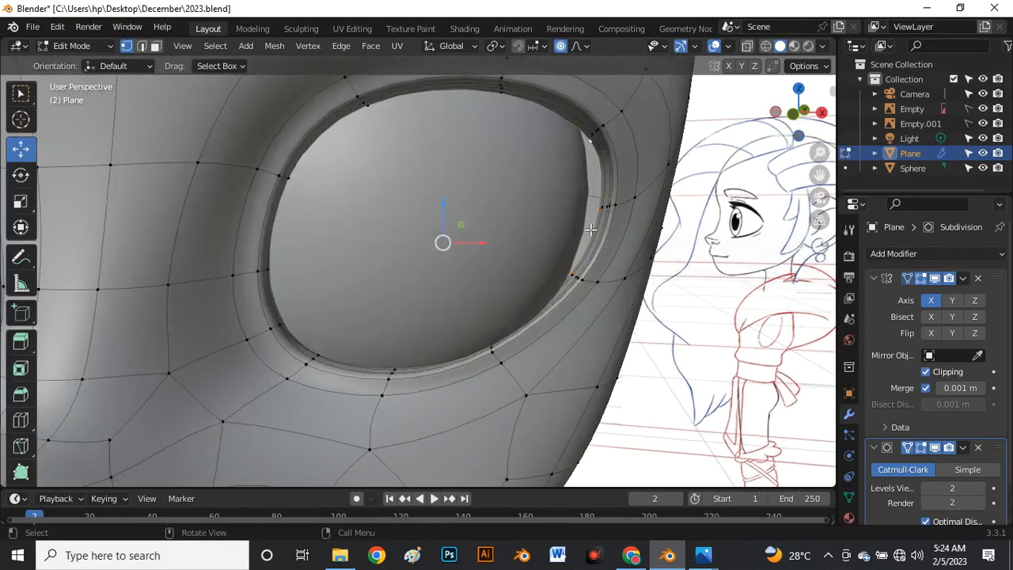
# Turn off proportional editing and scale the eye opening's innermost edge loop inward to about 0.93
pyautogui.press('s')
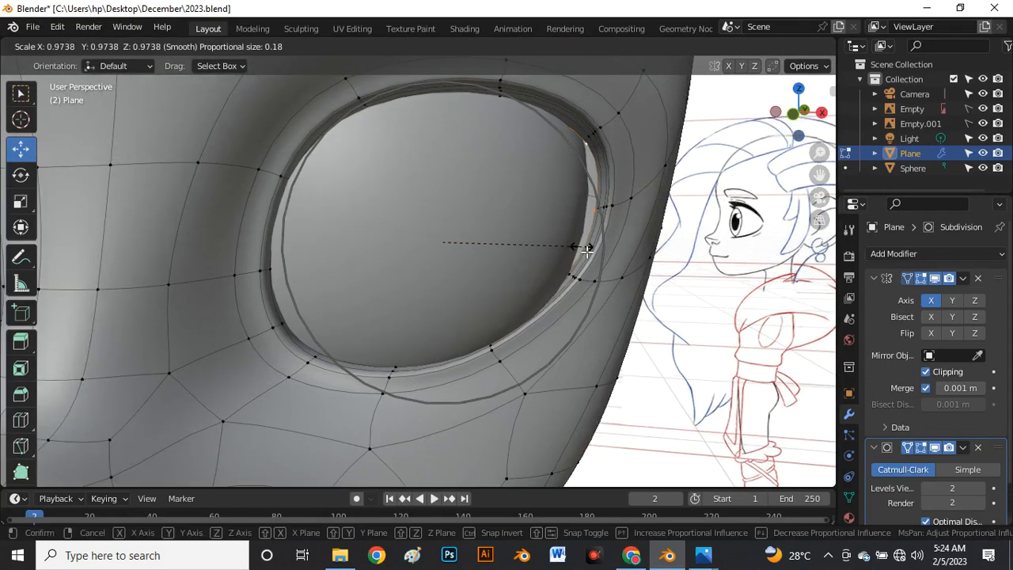
pyautogui.rightClick(586, 252)
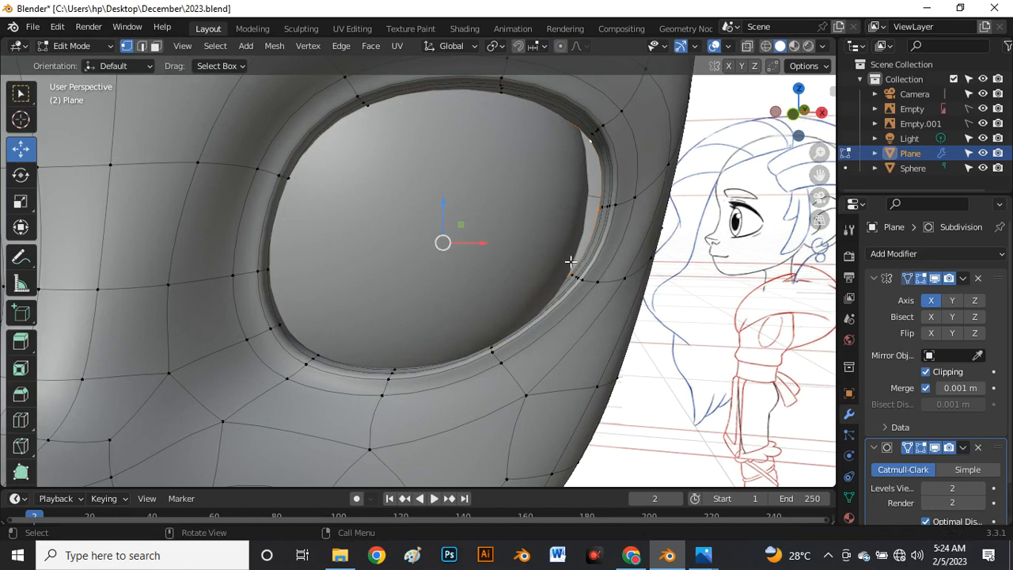
pyautogui.press('s')
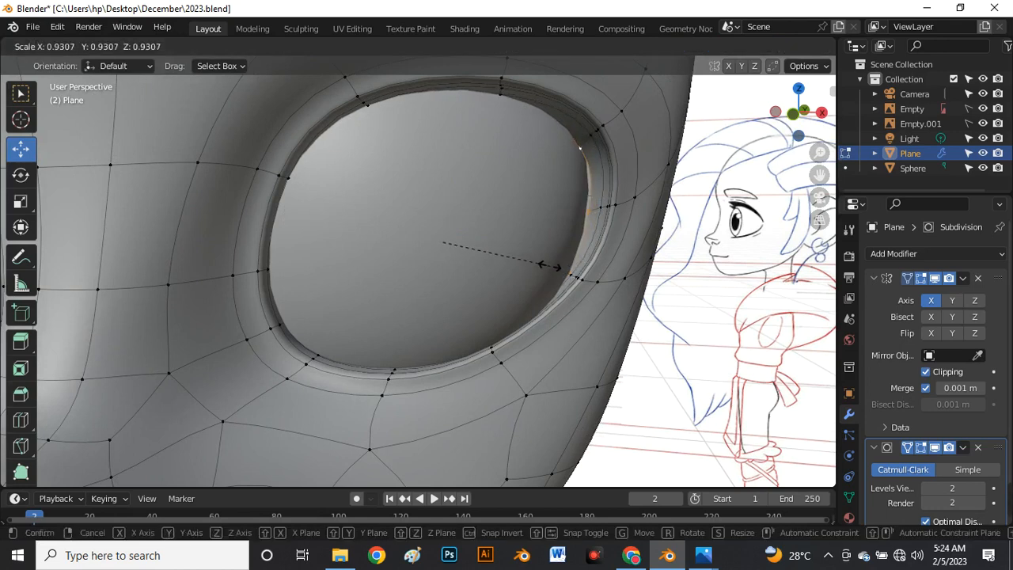
pyautogui.click(550, 269)
# Isolate the head in local view and delete the vertices of the innermost eye opening loop from inside
pyautogui.moveTo(561, 214); pyautogui.dragTo(310, 206, button='middle')
pyautogui.press('KP_Divide')
pyautogui.scroll(-6, 308, 204)
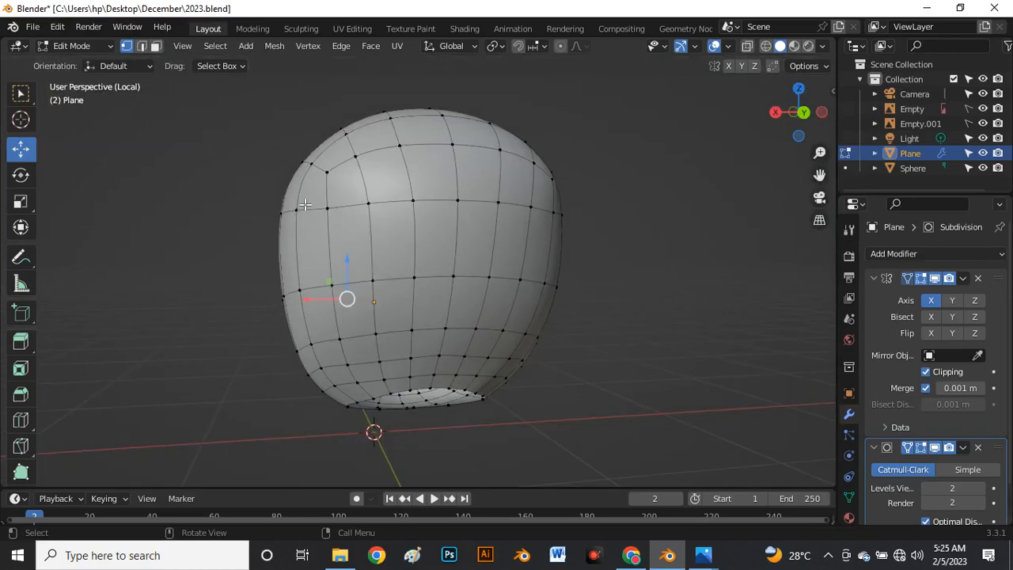
pyautogui.scroll(9, 427, 223)
pyautogui.moveTo(412, 227); pyautogui.dragTo(306, 319, button='middle')
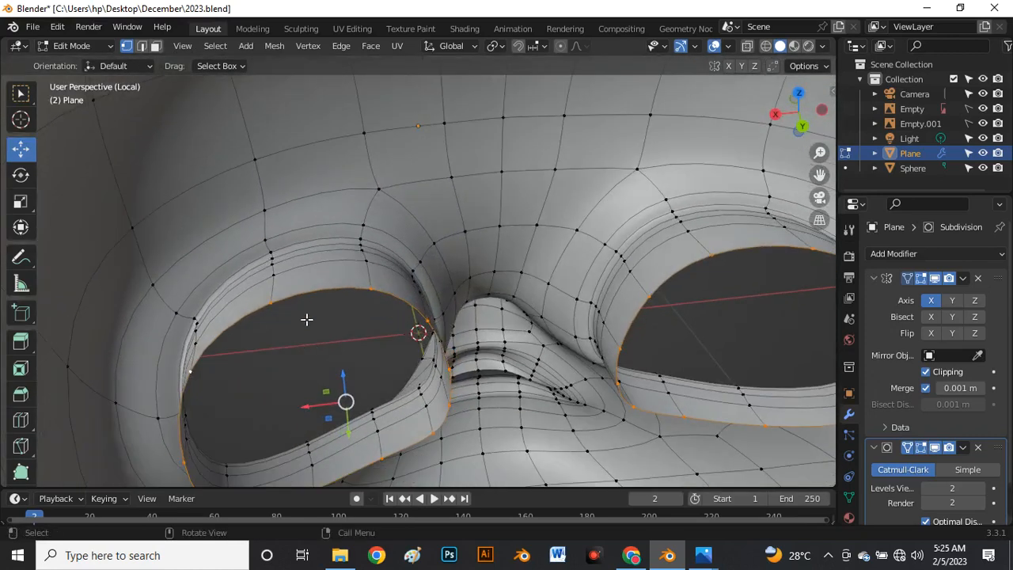
pyautogui.press('x')
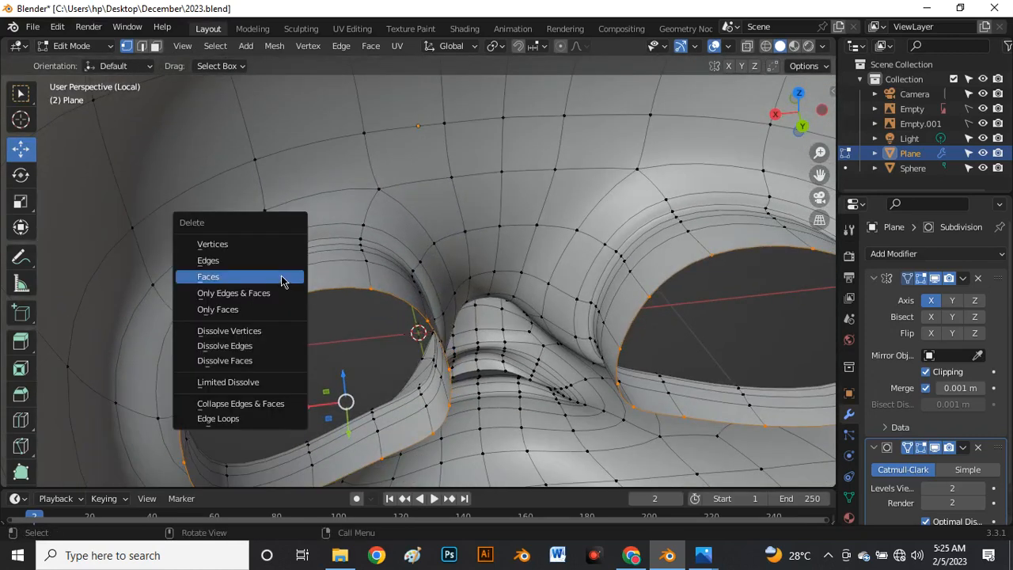
pyautogui.click(262, 243)
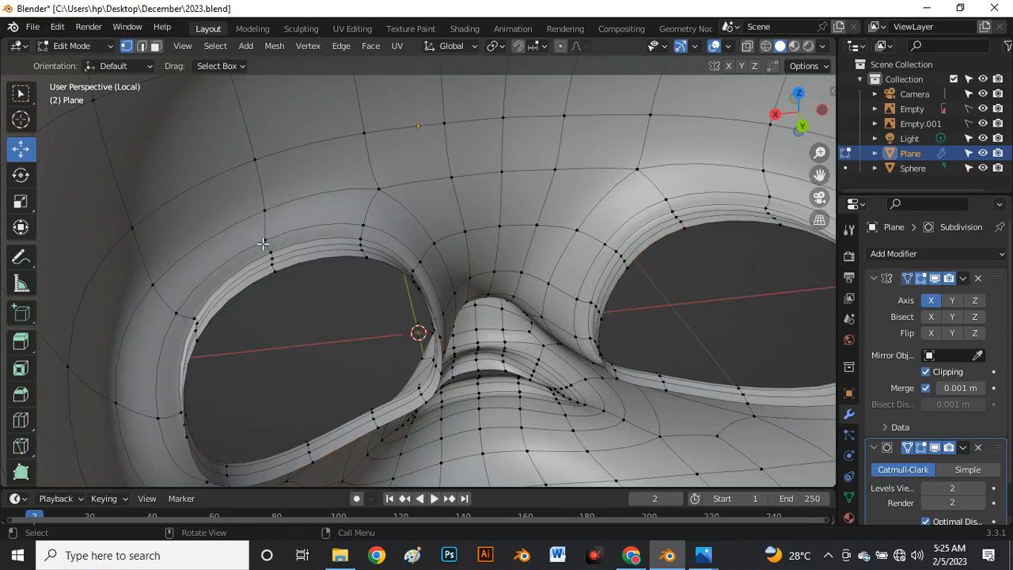
# Delete the vertices of the next three inner edge loops around the eye opening, one loop at a time
pyautogui.keyDown('alt'); pyautogui.click(318, 265); pyautogui.keyUp('alt')
pyautogui.press('x')
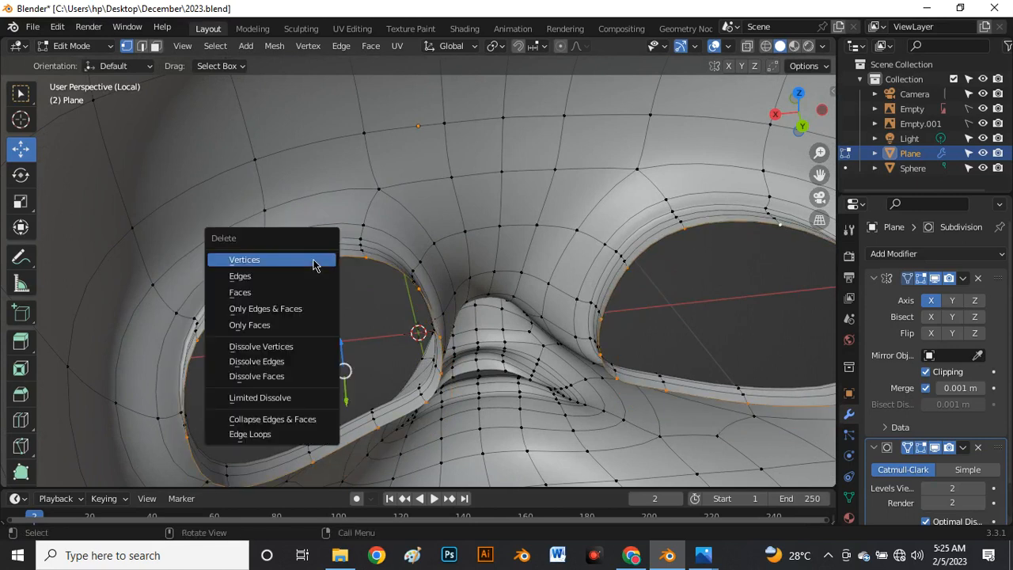
pyautogui.click(318, 264)
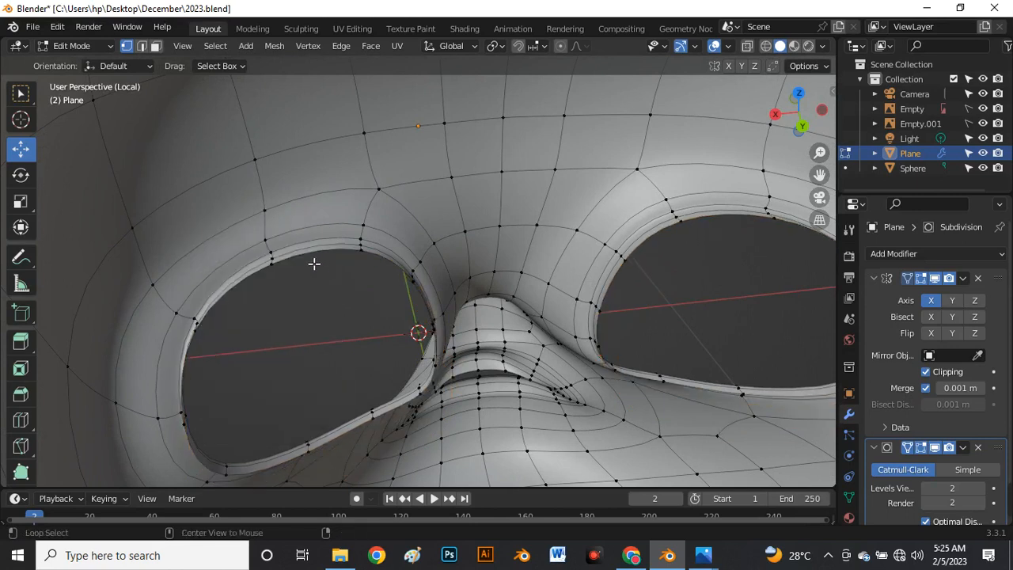
pyautogui.keyDown('alt'); pyautogui.click(314, 264); pyautogui.keyUp('alt')
pyautogui.press('x')
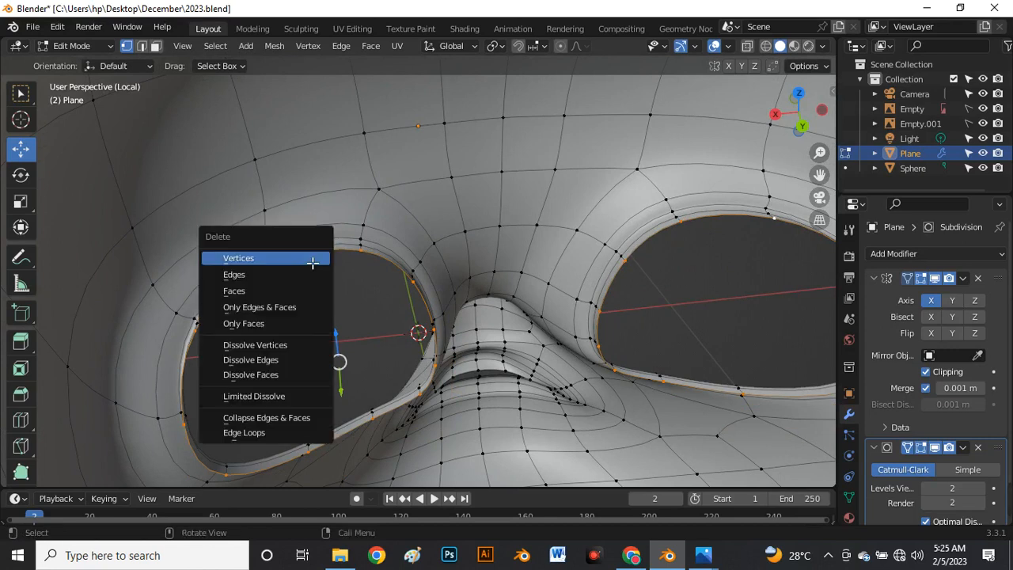
pyautogui.click(313, 263)
pyautogui.moveTo(288, 267)
pyautogui.mouseDown(button='middle')
pyautogui.moveTo(328, 271)
pyautogui.moveTo(273, 258)
pyautogui.mouseUp(button='middle')
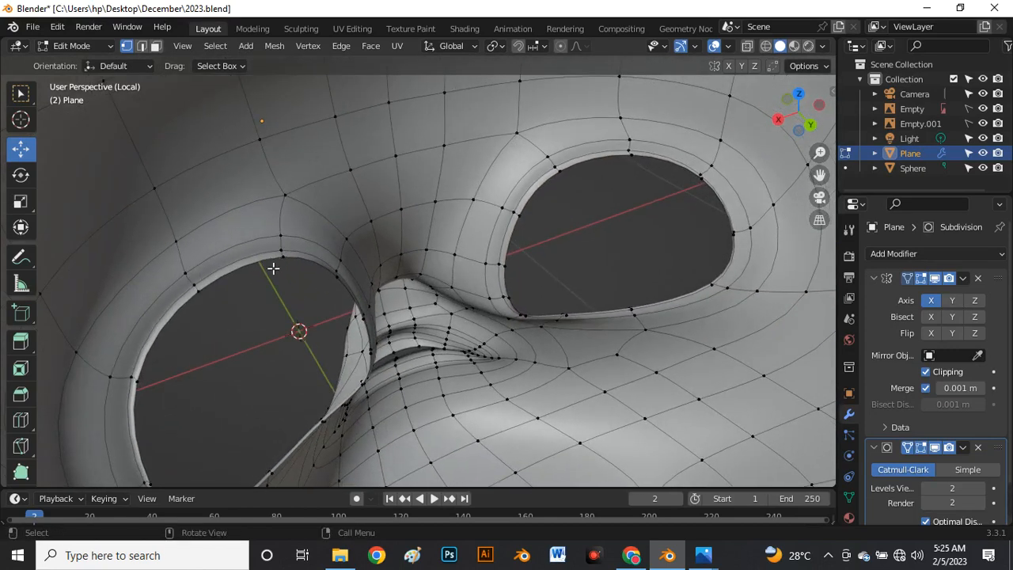
pyautogui.keyDown('alt'); pyautogui.click(273, 268); pyautogui.keyUp('alt')
pyautogui.press('x')
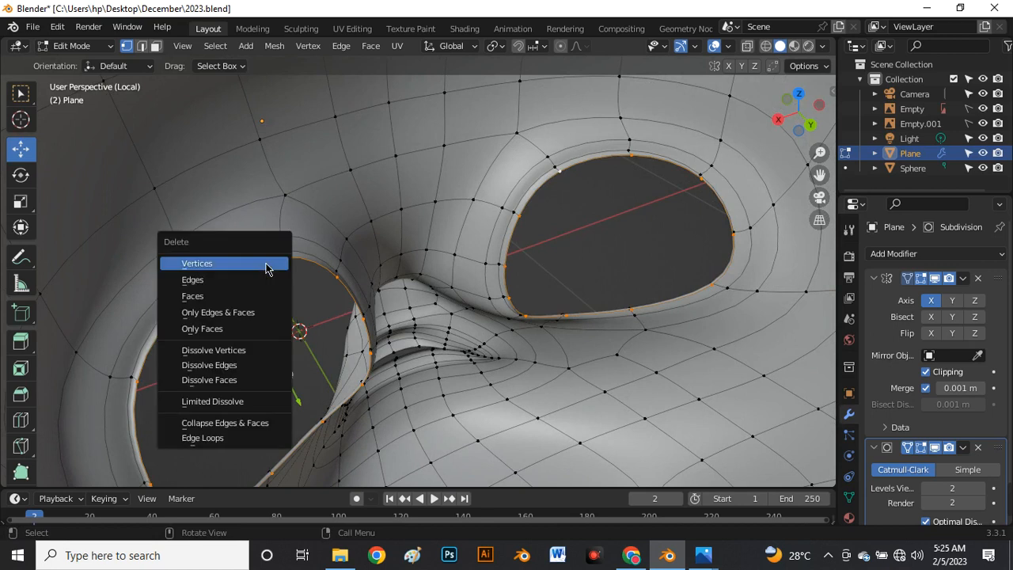
pyautogui.click(269, 263)
# Leave local view and examine the trimmed eye rim against the eyeball up close
pyautogui.moveTo(235, 286); pyautogui.dragTo(479, 239, button='middle')
pyautogui.scroll(-2, 476, 241)
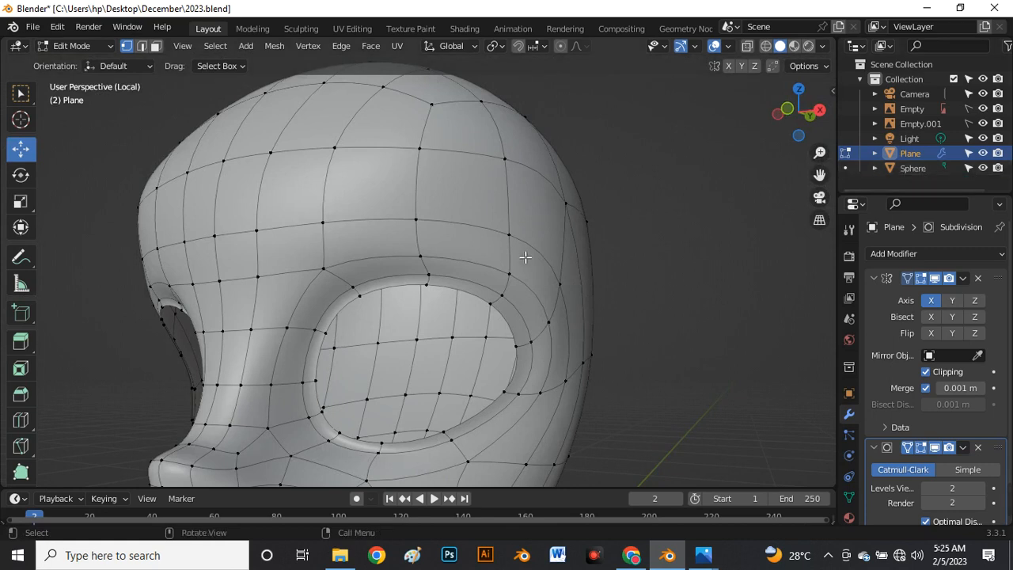
pyautogui.press('KP_Divide')
pyautogui.moveTo(467, 290); pyautogui.dragTo(347, 310, button='middle')
pyautogui.moveTo(466, 302); pyautogui.dragTo(515, 272, button='middle')
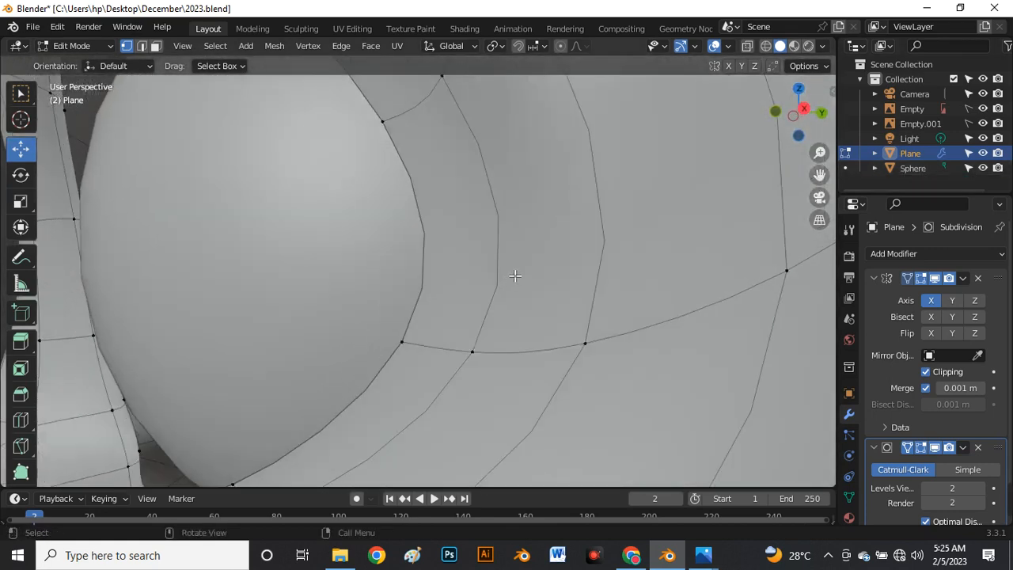
# Return the head to Object Mode and select the eyeball sphere
pyautogui.scroll(-4, 515, 272)
pyautogui.press('Tab')
pyautogui.moveTo(382, 299); pyautogui.dragTo(494, 236, button='middle')
pyautogui.click(390, 294)
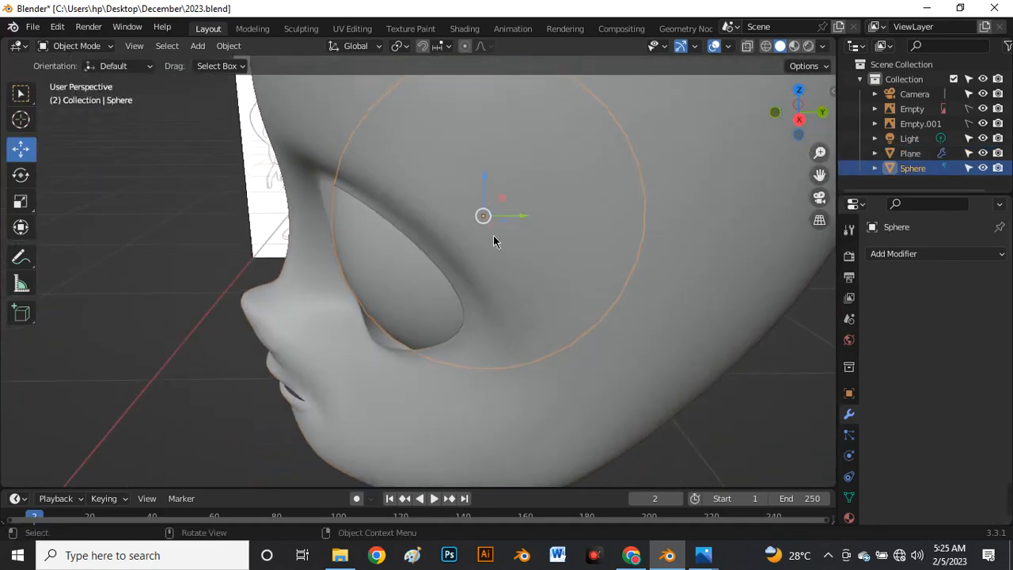
# Move the eyeball sphere slightly forward along the Y axis and deselect it
pyautogui.press('g')
pyautogui.press('y')
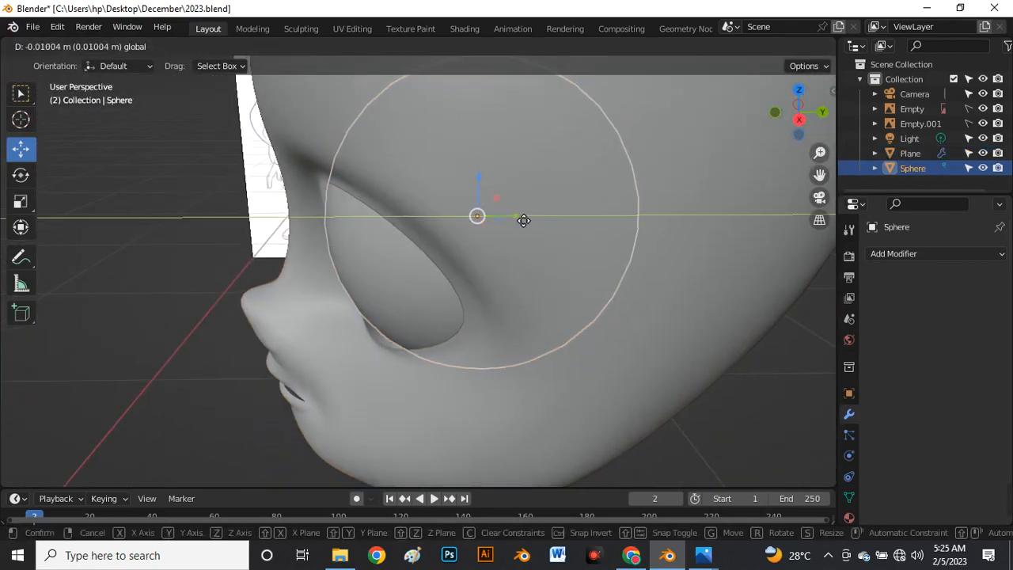
pyautogui.click(520, 221)
pyautogui.moveTo(319, 328)
pyautogui.mouseDown(button='middle')
pyautogui.moveTo(378, 265)
pyautogui.moveTo(523, 385)
pyautogui.mouseUp(button='middle')
pyautogui.click(709, 409)
pyautogui.moveTo(431, 292)
pyautogui.mouseDown(button='middle')
pyautogui.moveTo(502, 308)
pyautogui.moveTo(515, 272)
pyautogui.moveTo(507, 340)
pyautogui.moveTo(440, 319)
pyautogui.mouseUp(button='middle')
# From the front view, slide the eyeball outward along the X axis and fine-tune its position in the socket
pyautogui.press('`')
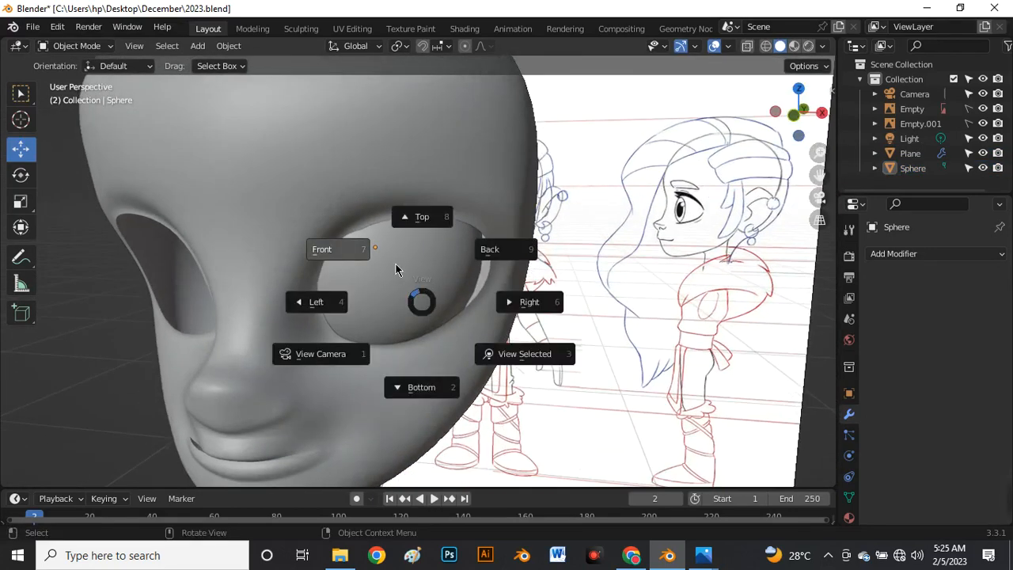
pyautogui.click(350, 250)
pyautogui.click(410, 266)
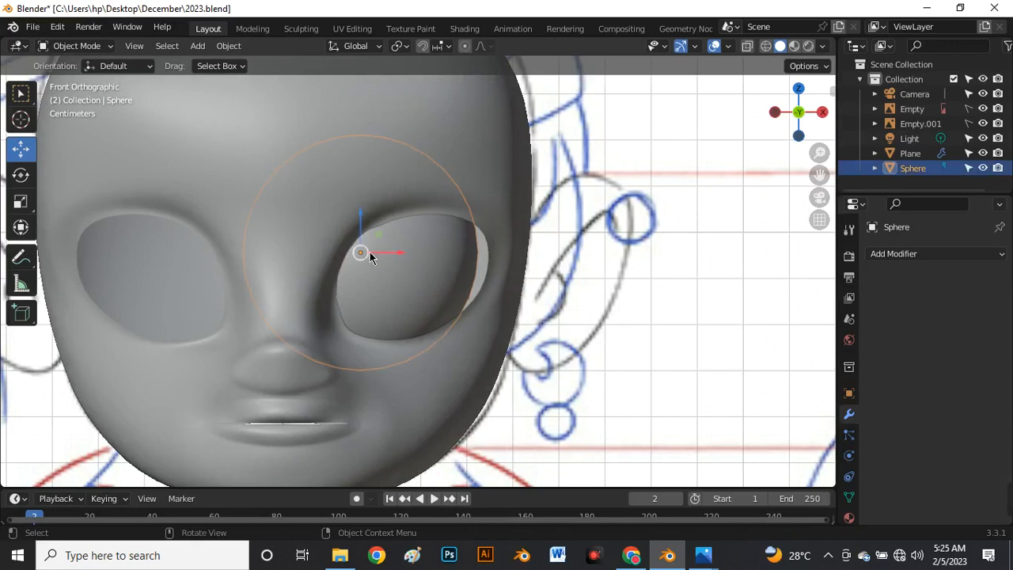
pyautogui.moveTo(369, 256); pyautogui.dragTo(389, 253)
pyautogui.moveTo(388, 254); pyautogui.dragTo(414, 297, button='middle')
pyautogui.moveTo(471, 233)
pyautogui.mouseDown()
pyautogui.moveTo(481, 232)
pyautogui.moveTo(455, 247)
pyautogui.mouseUp()
# Select the head and, in Edit Mode, select the innermost edge loop around the eye opening
pyautogui.click(325, 312)
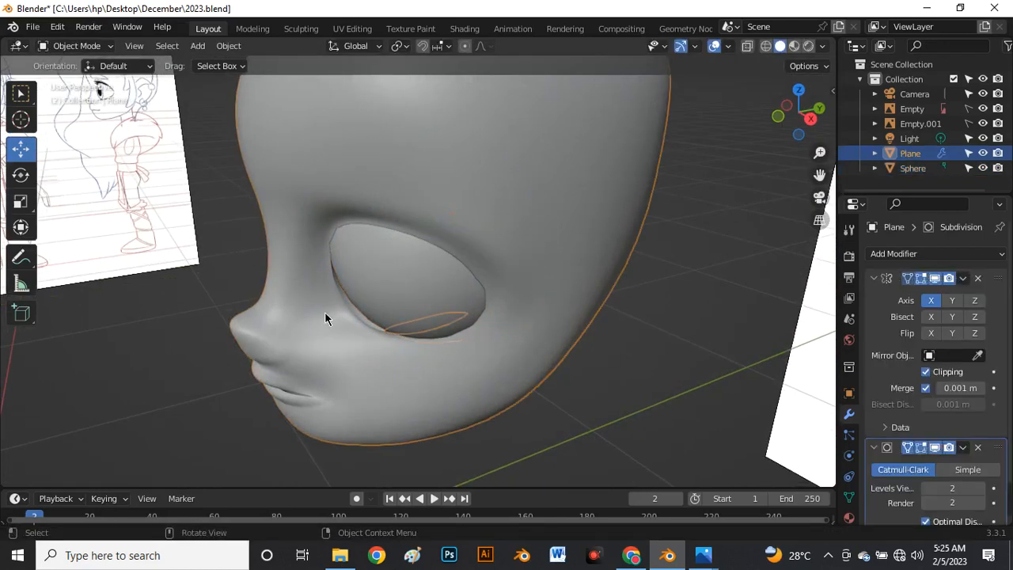
pyautogui.moveTo(325, 312); pyautogui.dragTo(353, 283, button='middle')
pyautogui.scroll(3, 400, 203)
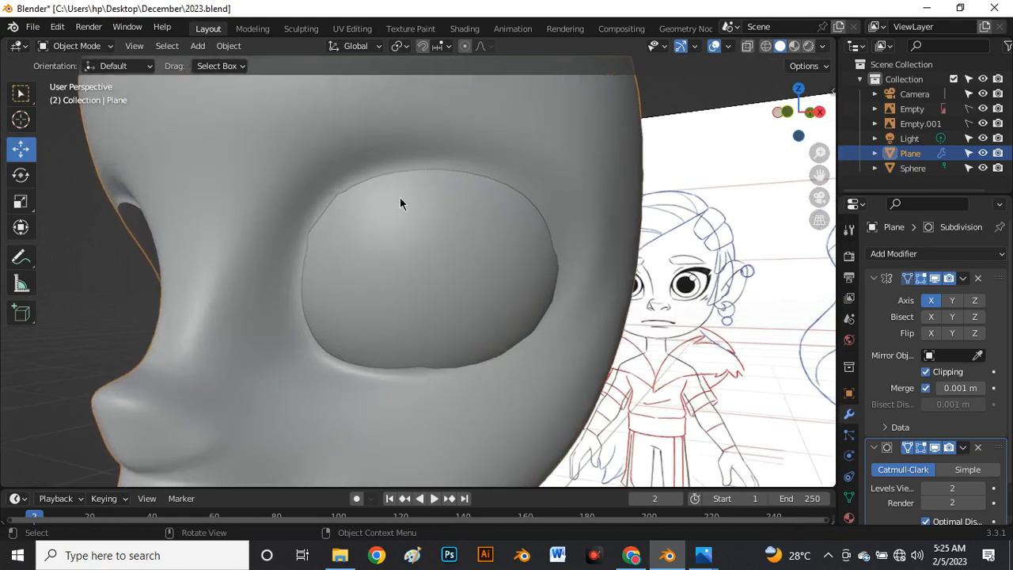
pyautogui.press('Tab')
pyautogui.scroll(-1, 349, 198)
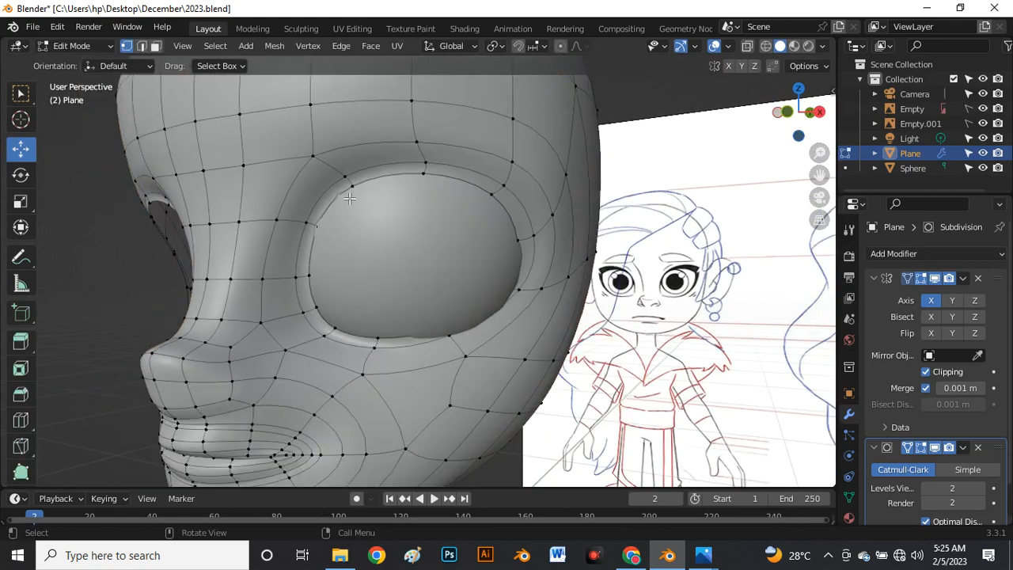
pyautogui.keyDown('alt'); pyautogui.click(349, 198); pyautogui.keyUp('alt')
pyautogui.moveTo(349, 197); pyautogui.dragTo(403, 296, button='middle')
pyautogui.scroll(3, 402, 293)
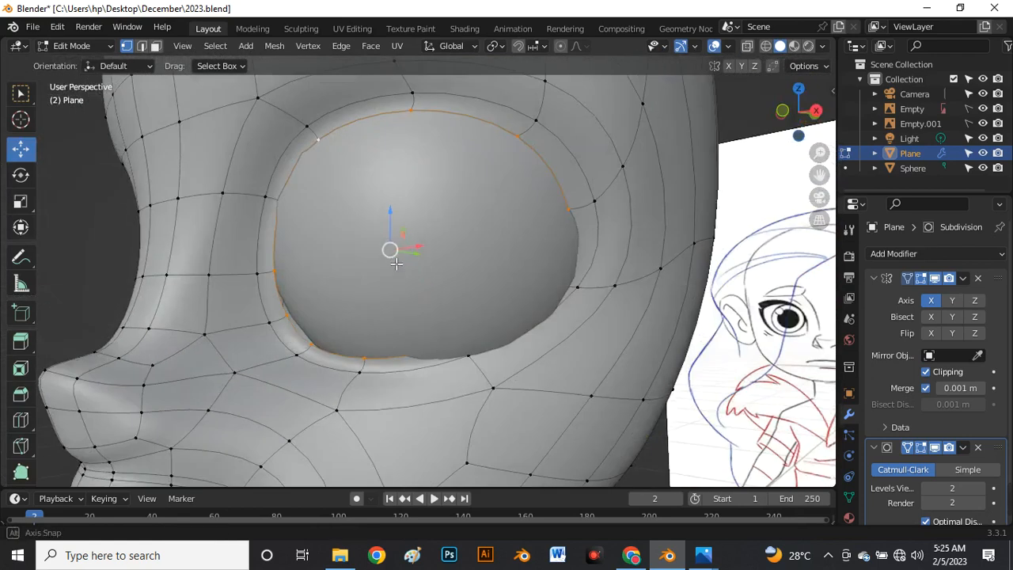
# Enable the Wireframe overlay for the viewport and return the head to Object Mode
pyautogui.click(728, 46)
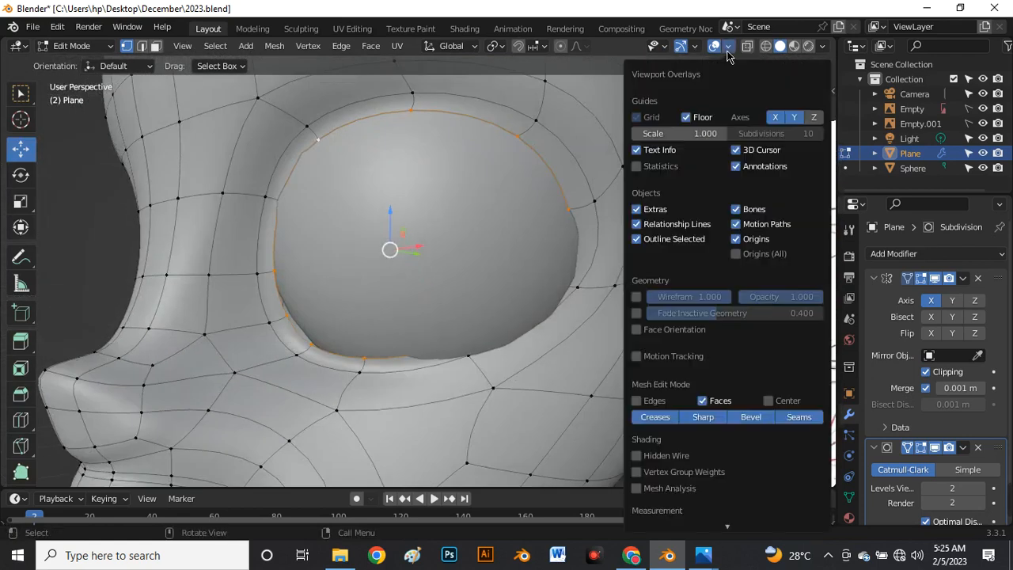
pyautogui.click(638, 297)
pyautogui.scroll(-3, 443, 273)
pyautogui.moveTo(431, 273); pyautogui.dragTo(475, 333, button='middle')
pyautogui.press('Tab')
# Select the eyeball and nudge it slightly back along the Y axis against the eye rim
pyautogui.scroll(2, 431, 267)
pyautogui.click(383, 261)
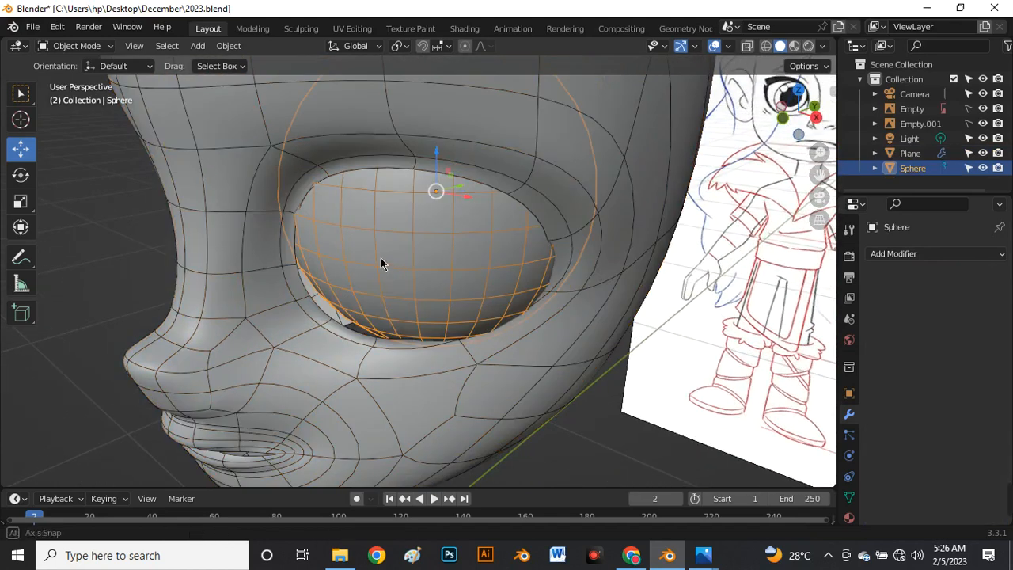
pyautogui.moveTo(382, 261); pyautogui.dragTo(489, 204, button='middle')
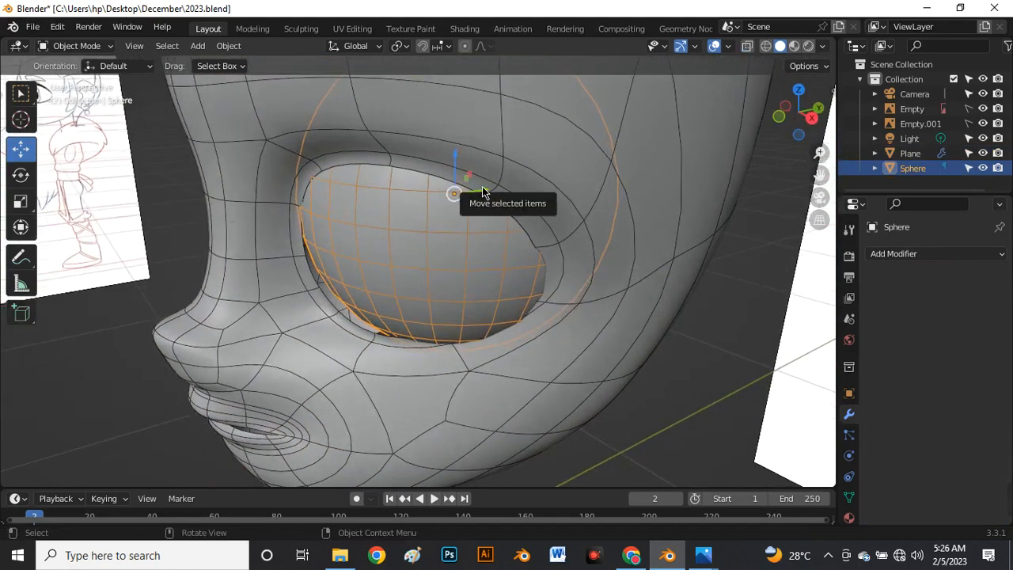
pyautogui.moveTo(481, 193); pyautogui.dragTo(486, 193)
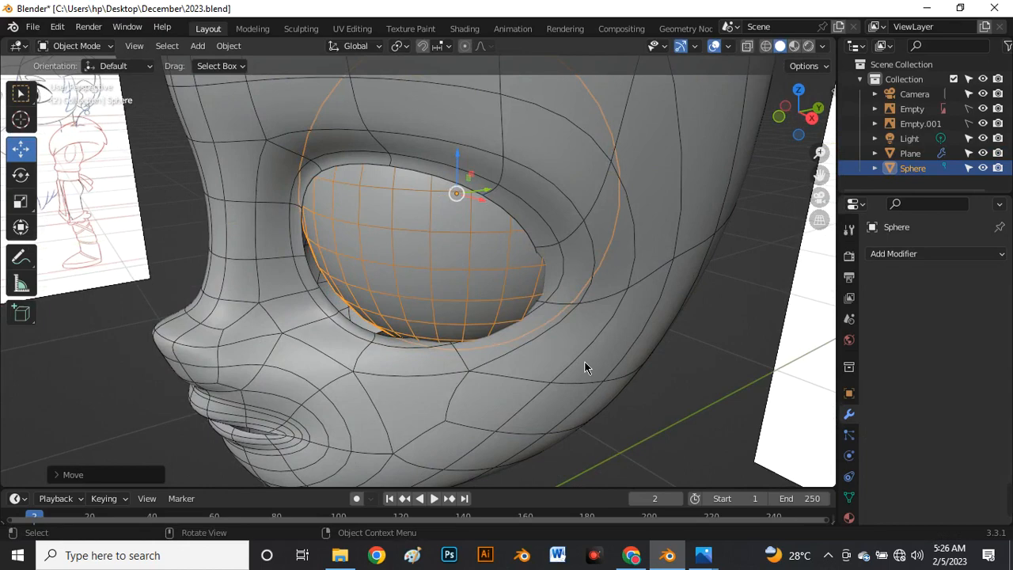
pyautogui.click(657, 418)
pyautogui.moveTo(383, 317)
pyautogui.mouseDown(button='middle')
pyautogui.moveTo(422, 266)
pyautogui.moveTo(387, 259)
pyautogui.moveTo(361, 192)
pyautogui.moveTo(360, 360)
pyautogui.mouseUp(button='middle')
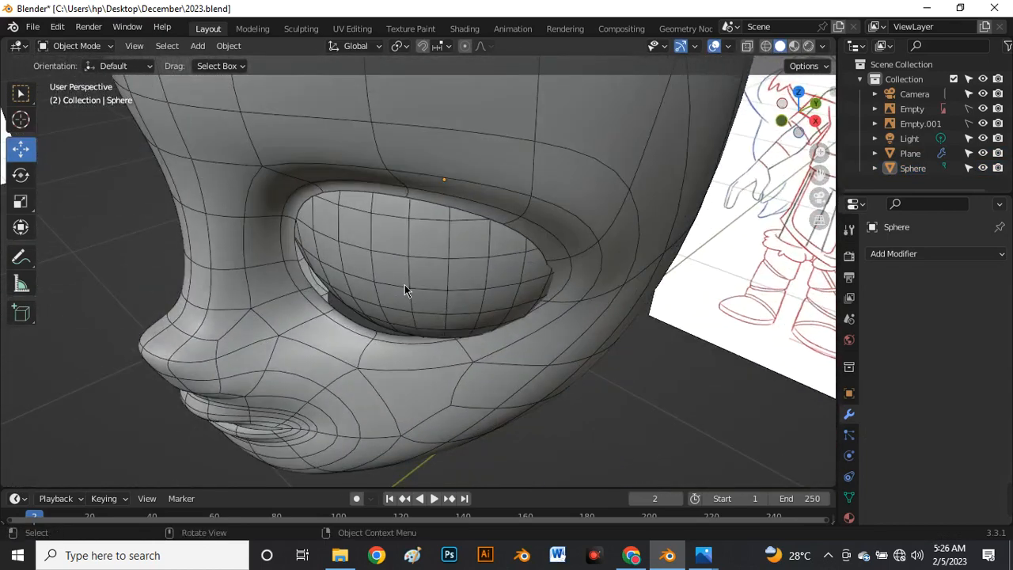
# Make further small moves of the eyeball, checking several angles, so it sits closely behind the eye rim
pyautogui.click(404, 287)
pyautogui.moveTo(454, 239); pyautogui.dragTo(477, 163, button='middle')
pyautogui.press('g')
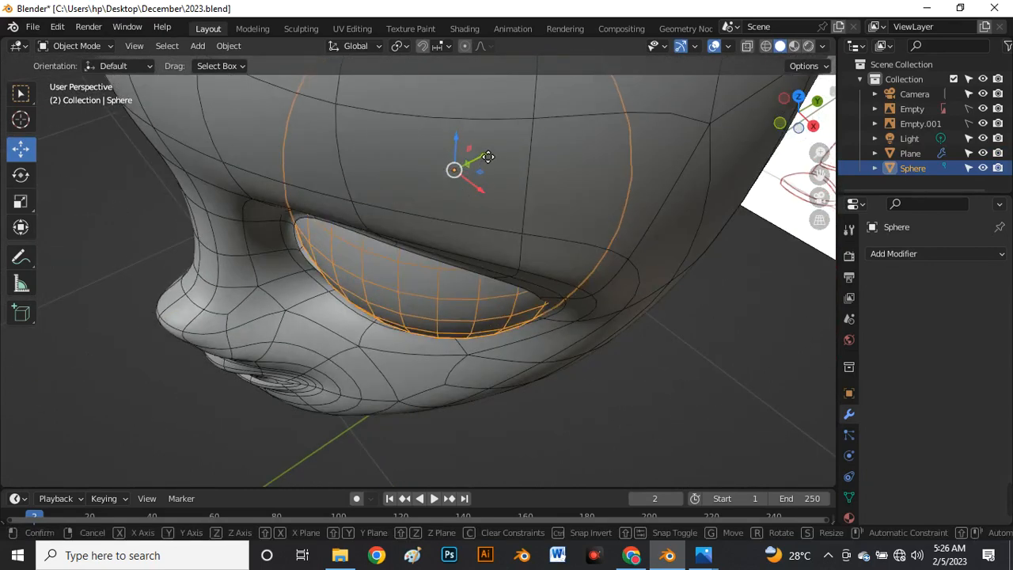
pyautogui.click(479, 154)
pyautogui.moveTo(477, 190); pyautogui.dragTo(477, 190)
pyautogui.moveTo(482, 280); pyautogui.dragTo(455, 185, button='middle')
pyautogui.moveTo(464, 180); pyautogui.dragTo(463, 185)
pyautogui.click(540, 425)
# Extrude the head's eye rim loop in Edit Mode and move the new loop back along the Y axis
pyautogui.moveTo(541, 425); pyautogui.dragTo(406, 150, button='middle')
pyautogui.click(398, 126)
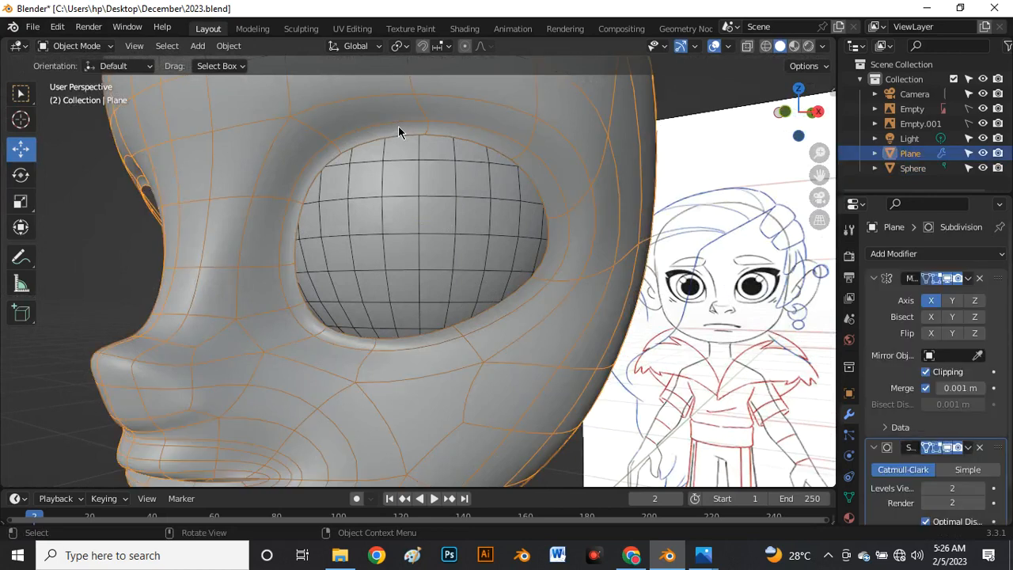
pyautogui.press('Tab')
pyautogui.moveTo(404, 225); pyautogui.dragTo(425, 267, button='middle')
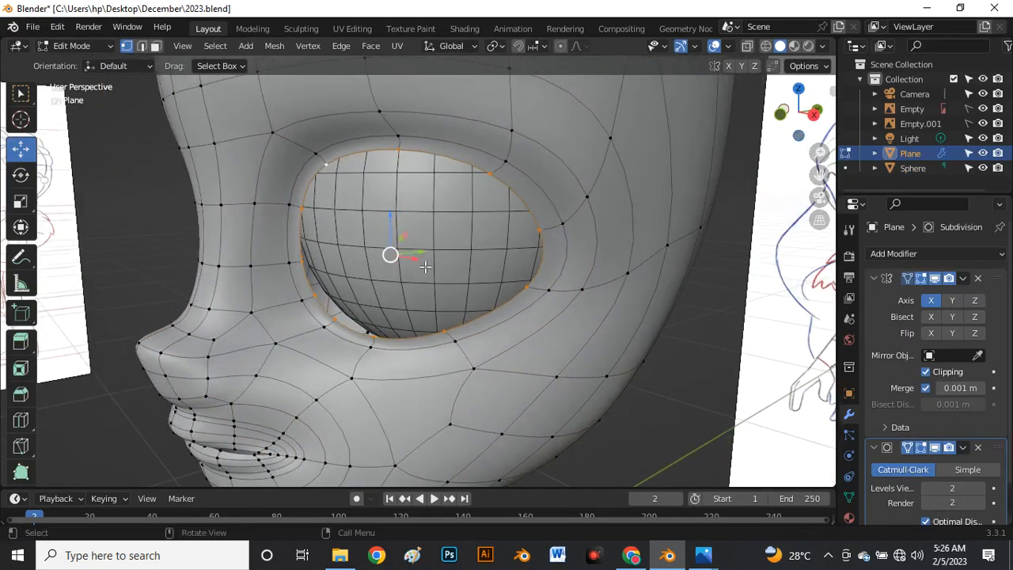
pyautogui.press('e')
pyautogui.click(470, 314)
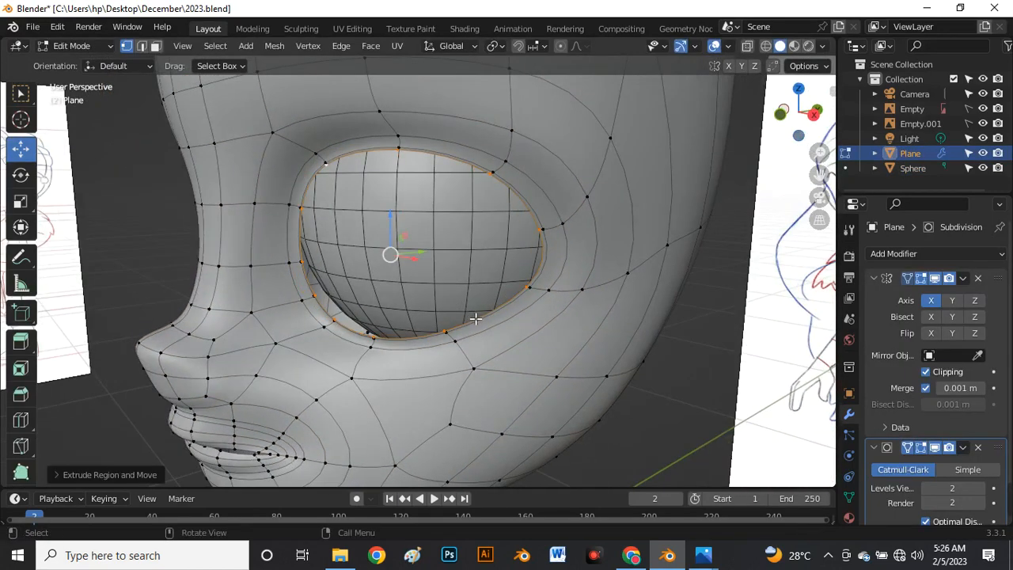
pyautogui.moveTo(472, 312); pyautogui.dragTo(420, 280, button='middle')
pyautogui.moveTo(427, 255); pyautogui.dragTo(446, 254)
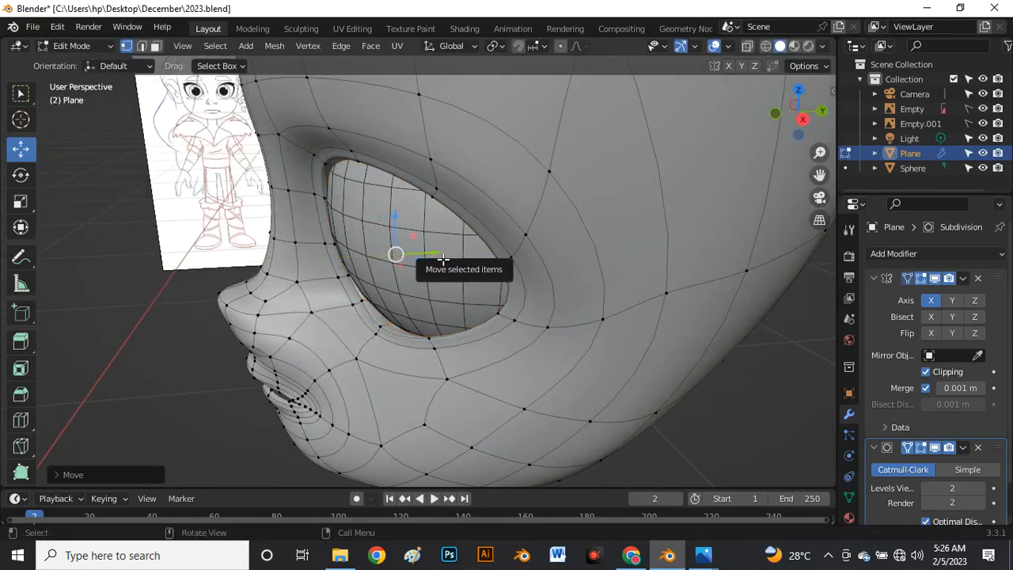
# Extrude the eye rim loop twice more, deeper into the head behind the opening
pyautogui.press('e')
pyautogui.click(433, 292)
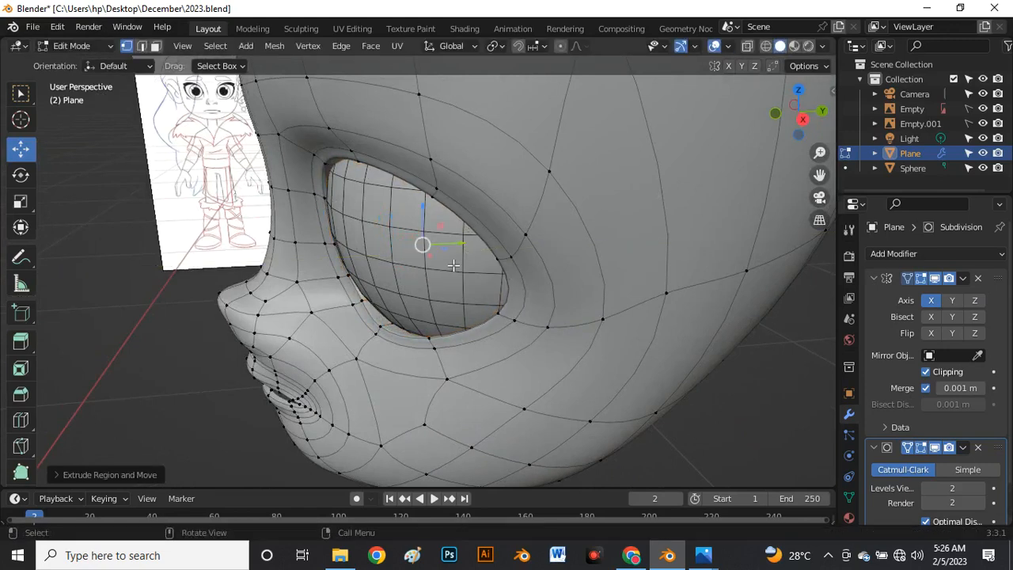
pyautogui.press('e')
pyautogui.click(498, 235)
# Scale the newly extruded rim loop and adjust its position around the eyeball
pyautogui.moveTo(416, 343)
pyautogui.mouseDown(button='middle')
pyautogui.moveTo(486, 274)
pyautogui.moveTo(539, 251)
pyautogui.moveTo(554, 294)
pyautogui.moveTo(507, 270)
pyautogui.moveTo(497, 287)
pyautogui.moveTo(576, 197)
pyautogui.moveTo(599, 210)
pyautogui.moveTo(570, 233)
pyautogui.moveTo(546, 216)
pyautogui.moveTo(581, 251)
pyautogui.moveTo(525, 277)
pyautogui.moveTo(592, 218)
pyautogui.mouseUp(button='middle')
pyautogui.press('s')
pyautogui.click(491, 261)
pyautogui.click(544, 221)
pyautogui.moveTo(582, 226); pyautogui.dragTo(587, 235)
# Check the gap at the outer eye corner and scale the inner rim loop down toward the eyeball
pyautogui.moveTo(587, 236); pyautogui.dragTo(484, 232, button='middle')
pyautogui.press('Tab')
pyautogui.moveTo(431, 261)
pyautogui.mouseDown(button='middle')
pyautogui.moveTo(504, 239)
pyautogui.moveTo(504, 217)
pyautogui.moveTo(500, 269)
pyautogui.moveTo(498, 237)
pyautogui.moveTo(545, 215)
pyautogui.moveTo(533, 235)
pyautogui.moveTo(527, 189)
pyautogui.mouseUp(button='middle')
pyautogui.press('Tab')
pyautogui.click(521, 191)
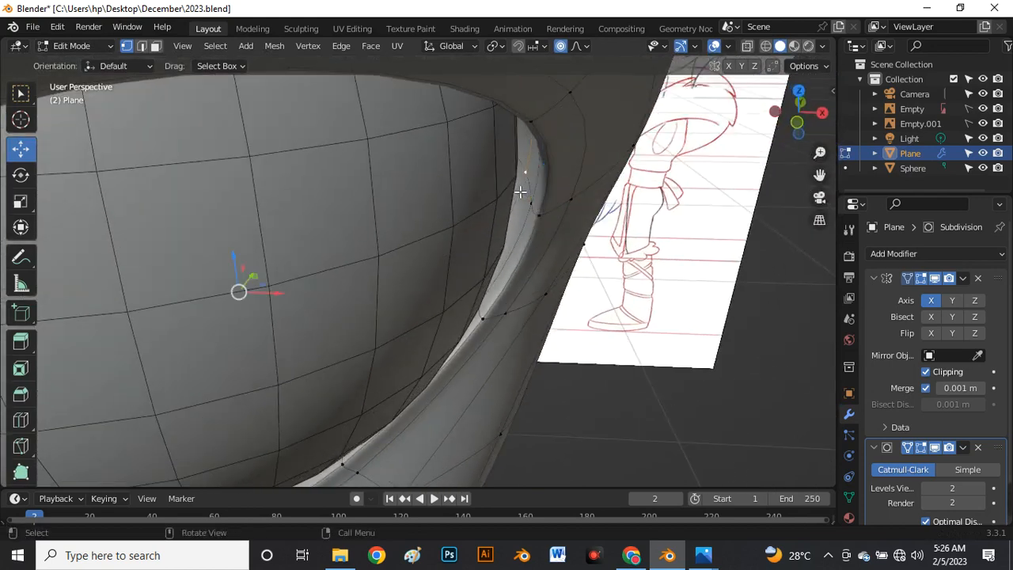
pyautogui.moveTo(438, 319)
pyautogui.mouseDown(button='middle')
pyautogui.moveTo(430, 306)
pyautogui.moveTo(529, 277)
pyautogui.mouseUp(button='middle')
pyautogui.scroll(-3, 488, 305)
pyautogui.scroll(1, 486, 306)
pyautogui.moveTo(486, 306); pyautogui.dragTo(504, 305, button='middle')
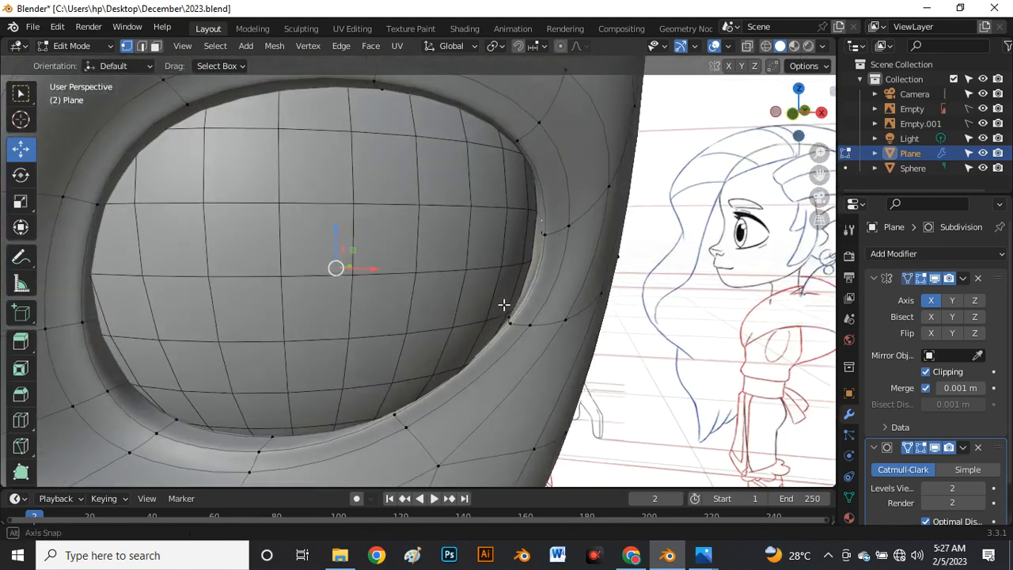
pyautogui.press('s')
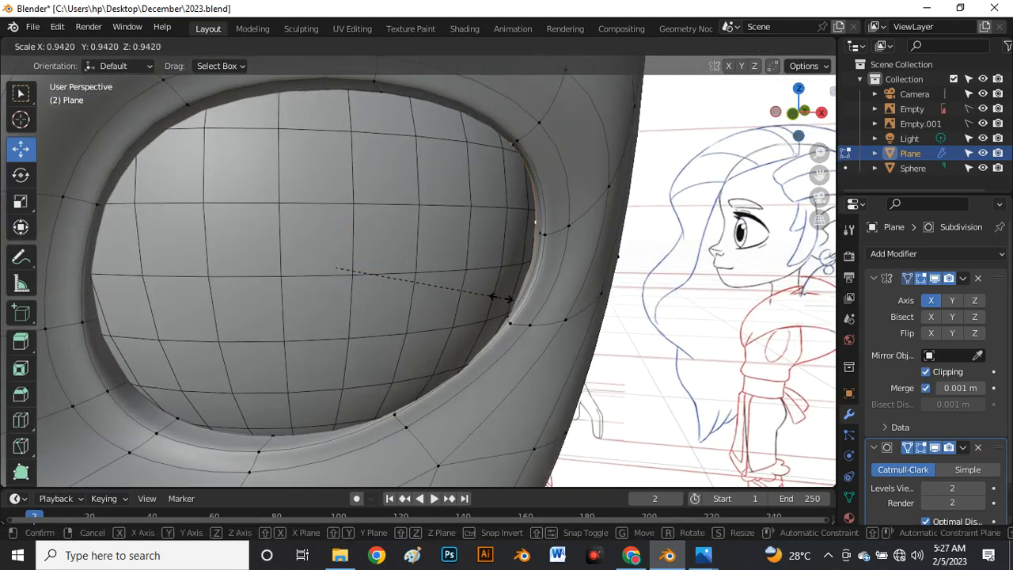
pyautogui.click(482, 299)
pyautogui.moveTo(473, 301)
pyautogui.mouseDown(button='middle')
pyautogui.moveTo(434, 298)
pyautogui.moveTo(436, 255)
pyautogui.moveTo(424, 250)
pyautogui.moveTo(451, 285)
pyautogui.moveTo(478, 296)
pyautogui.moveTo(685, 168)
pyautogui.moveTo(527, 257)
pyautogui.moveTo(467, 309)
pyautogui.moveTo(368, 333)
pyautogui.moveTo(163, 281)
pyautogui.moveTo(404, 241)
pyautogui.mouseUp(button='middle')
pyautogui.press('s')
pyautogui.press('Escape')
# Isolate the head in local view and open it in Edit Mode with the eye openings seen from inside
pyautogui.press('Tab')
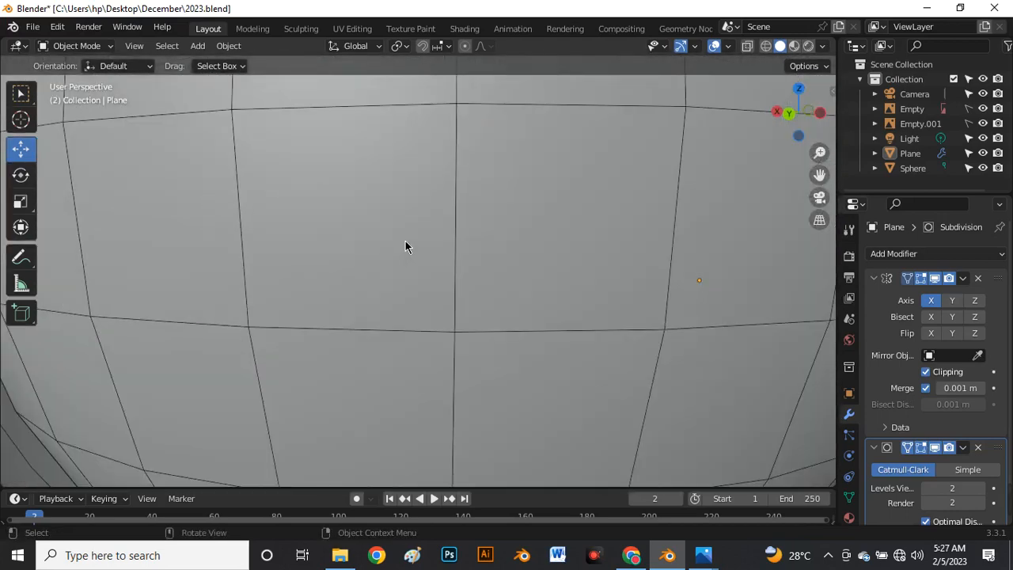
pyautogui.scroll(-3, 359, 244)
pyautogui.scroll(-3, 398, 268)
pyautogui.scroll(4, 398, 268)
pyautogui.moveTo(398, 268); pyautogui.dragTo(312, 301, button='middle')
pyautogui.click(284, 310)
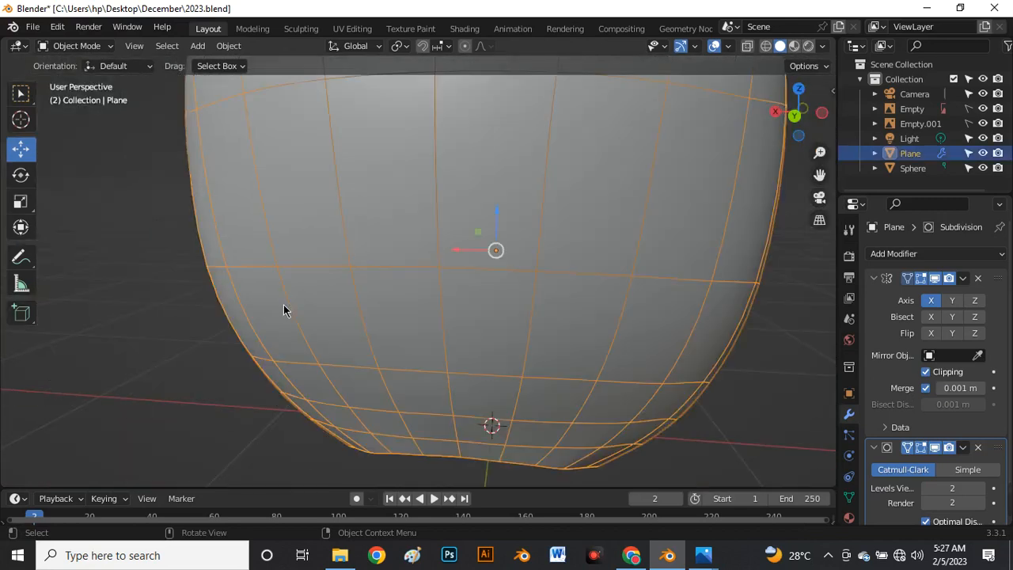
pyautogui.press('KP_Divide')
pyautogui.scroll(6, 419, 241)
pyautogui.moveTo(386, 280); pyautogui.dragTo(190, 240, button='middle')
pyautogui.press('Tab')
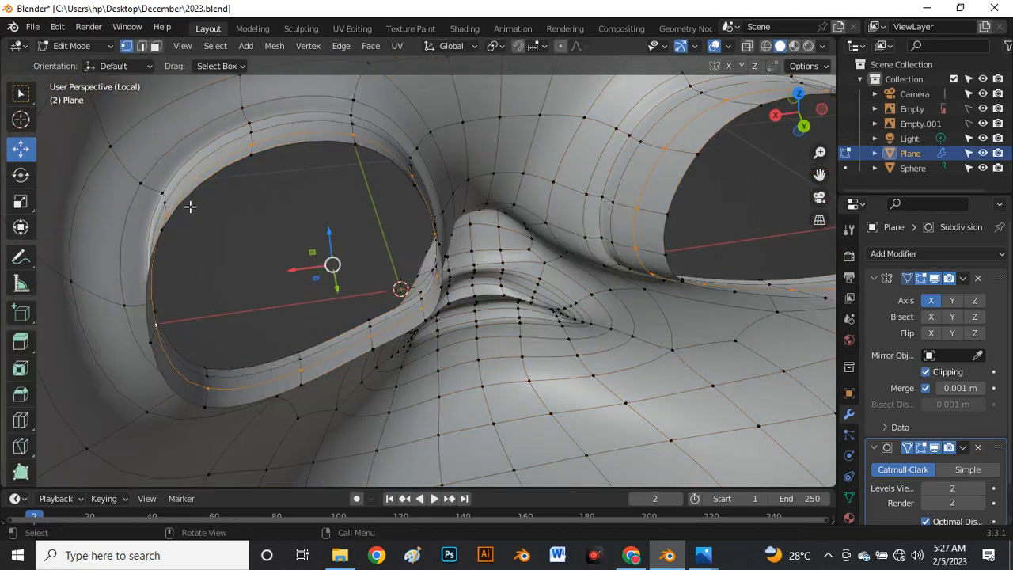
# Turn off the Subdivision modifier's viewport display and fill the rearmost loop of the eye opening with a face
pyautogui.click(195, 206)
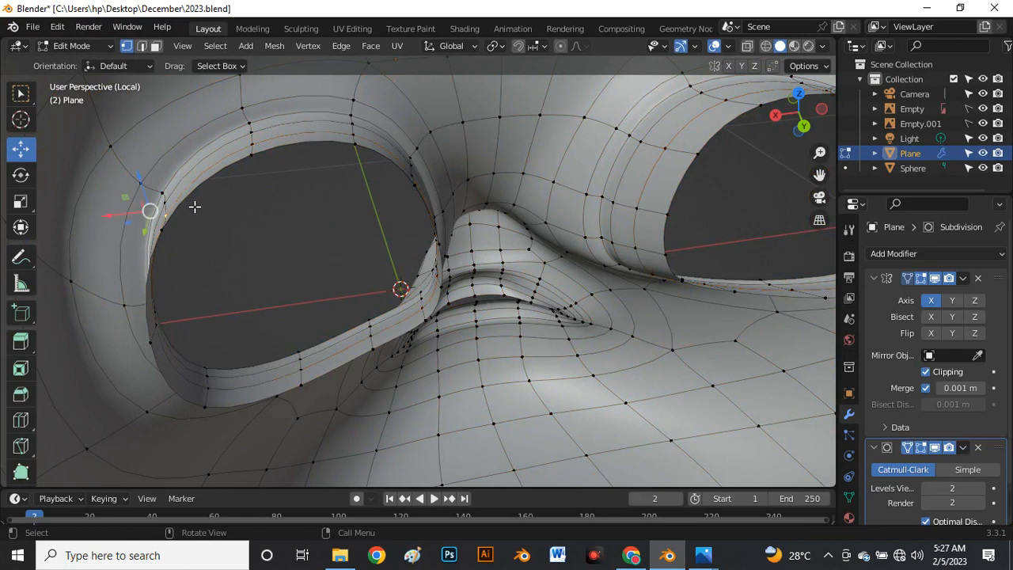
pyautogui.click(934, 448)
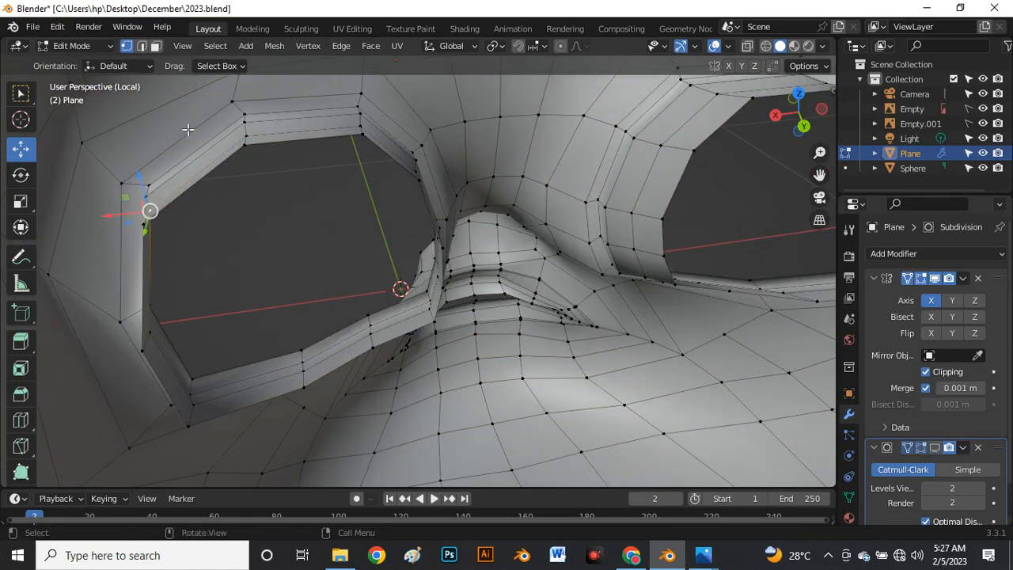
pyautogui.moveTo(195, 193); pyautogui.dragTo(211, 207, button='middle')
pyautogui.keyDown('alt'); pyautogui.click(187, 193); pyautogui.keyUp('alt')
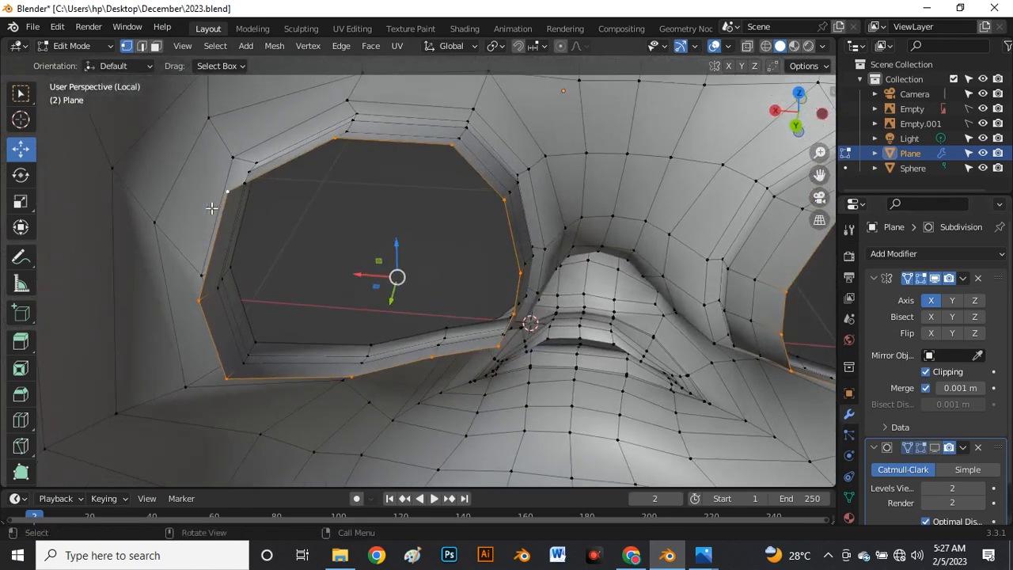
pyautogui.press('f')
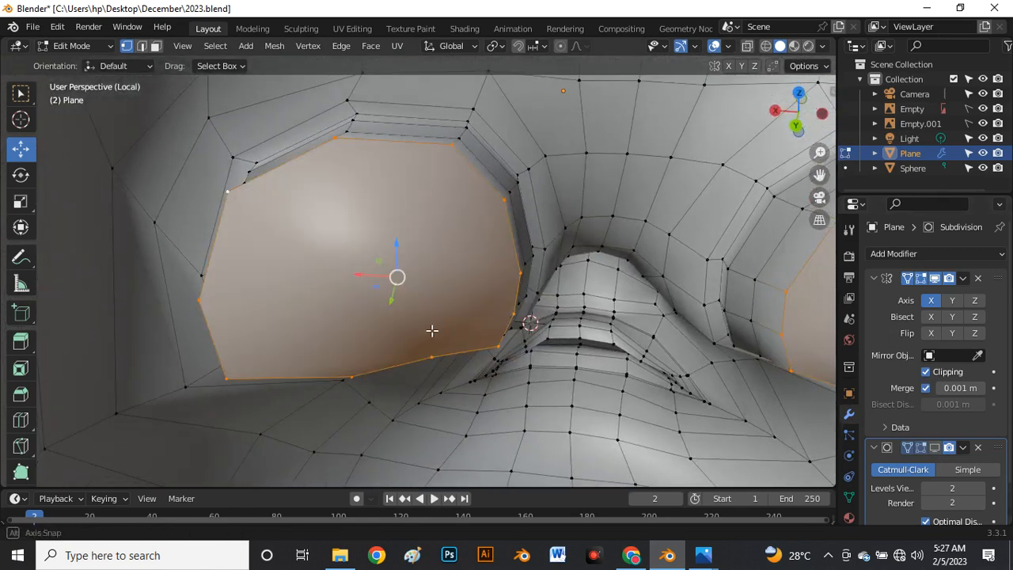
pyautogui.moveTo(432, 331); pyautogui.dragTo(458, 309, button='middle')
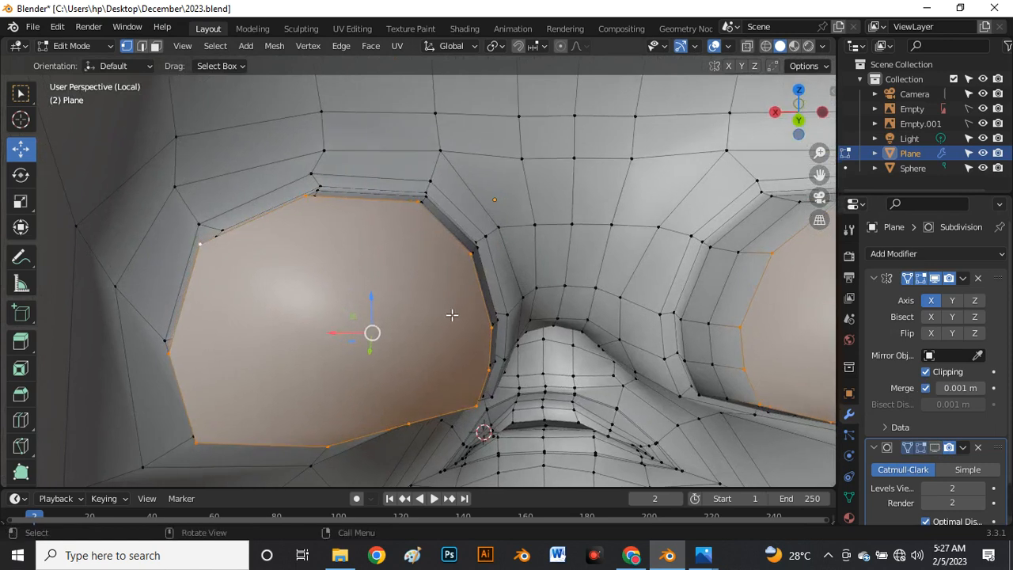
# Knife two vertical cuts across the eye-opening fill face, joining opposite upper and lower rim vertices
pyautogui.press('k')
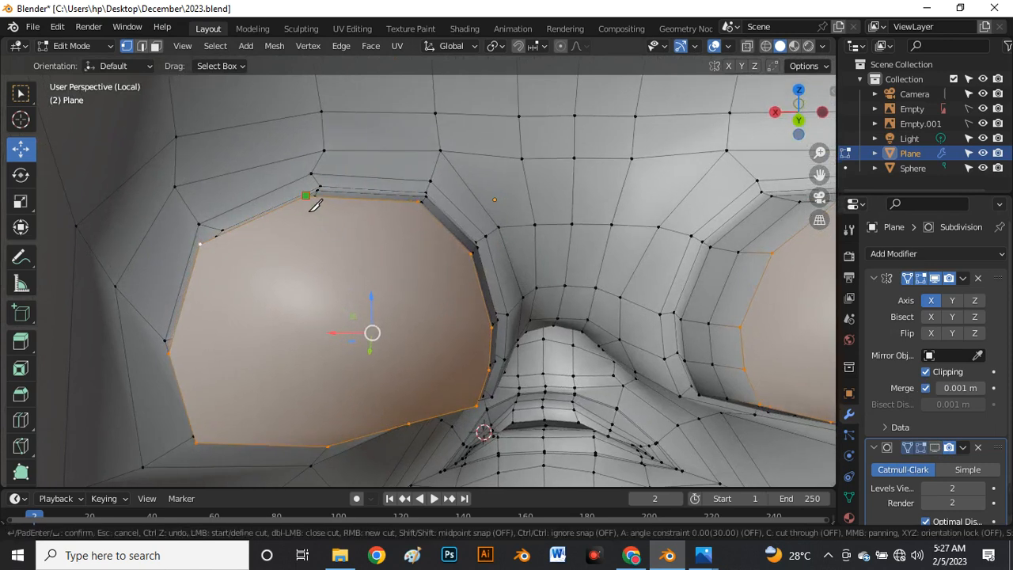
pyautogui.click(336, 448)
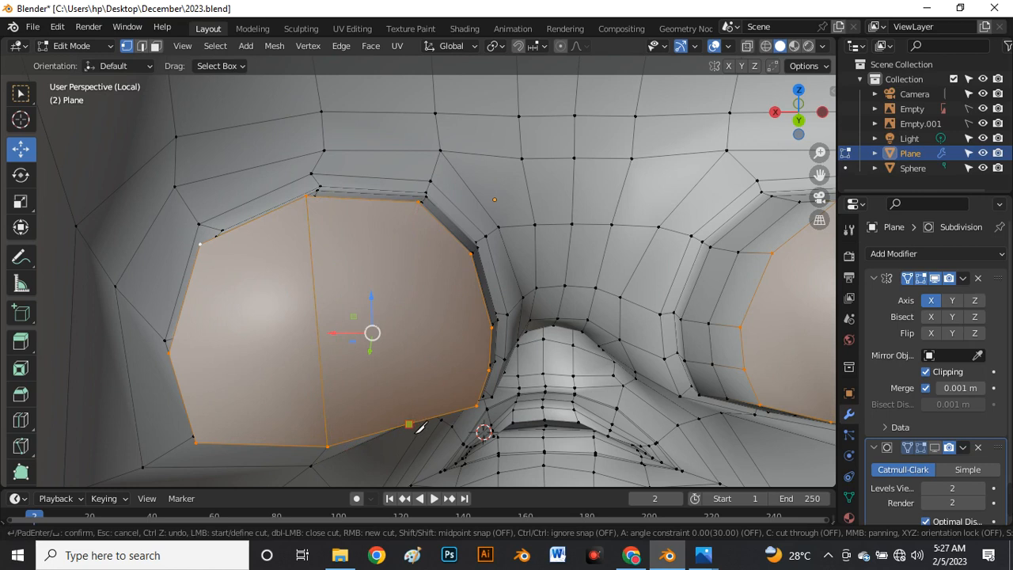
pyautogui.click(418, 202)
pyautogui.moveTo(356, 362); pyautogui.dragTo(489, 275, button='middle')
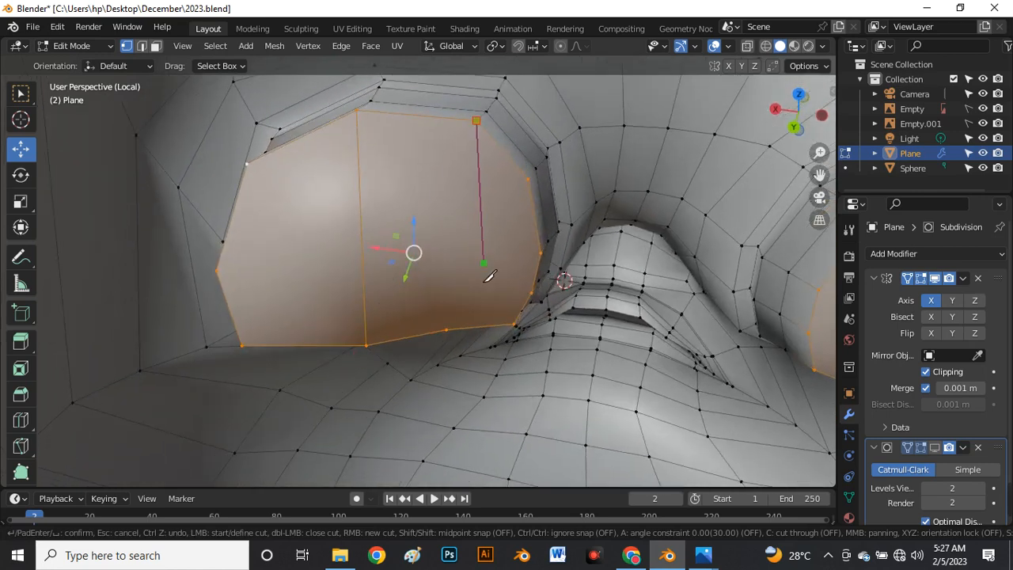
pyautogui.click(448, 330)
pyautogui.press('Return')
# Knife a horizontal cut across the eye-opening fill from the nose-side rim vertex to the outer one
pyautogui.moveTo(452, 340); pyautogui.dragTo(621, 309, button='middle')
pyautogui.press('k')
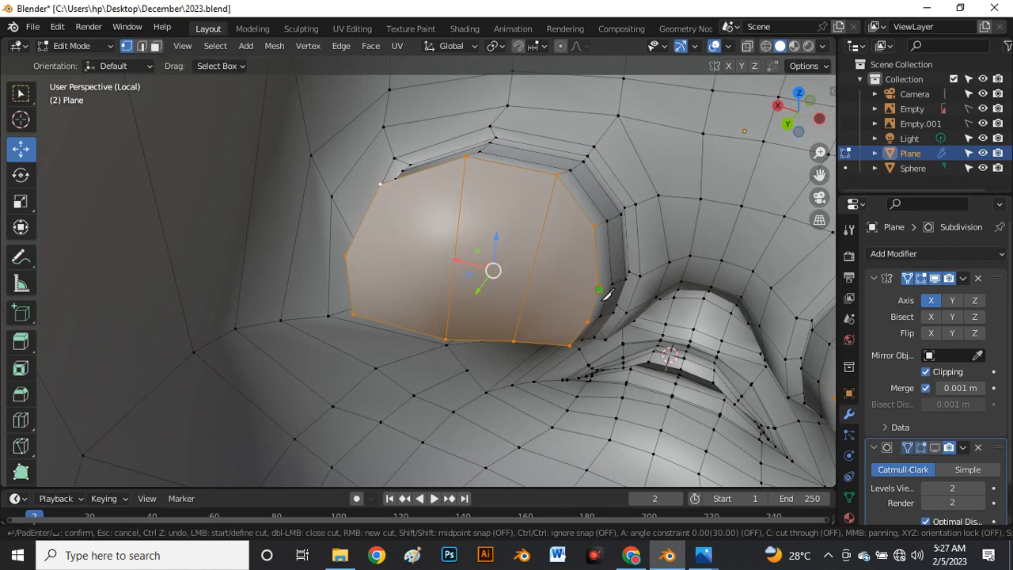
pyautogui.click(355, 256)
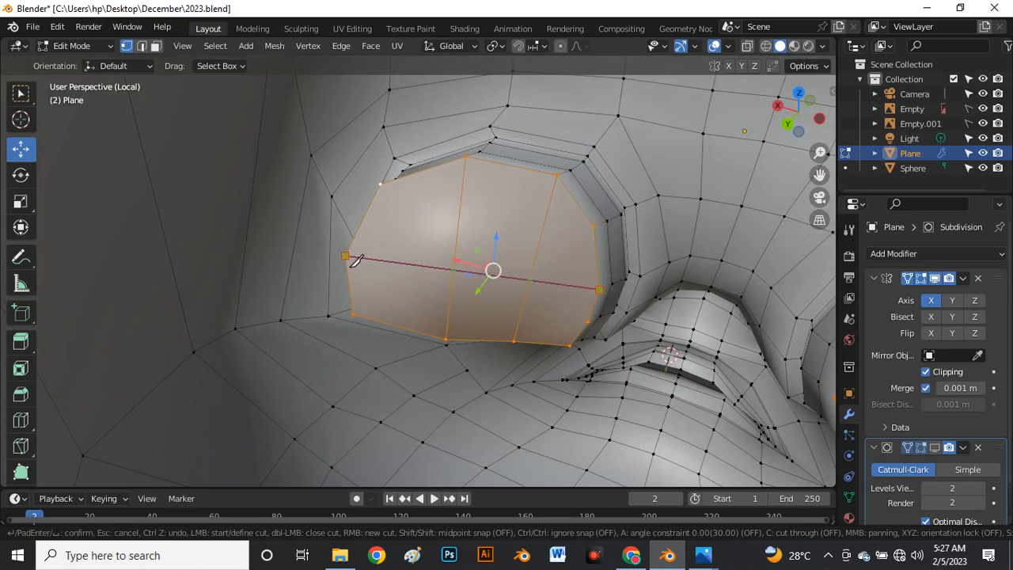
pyautogui.press('Return')
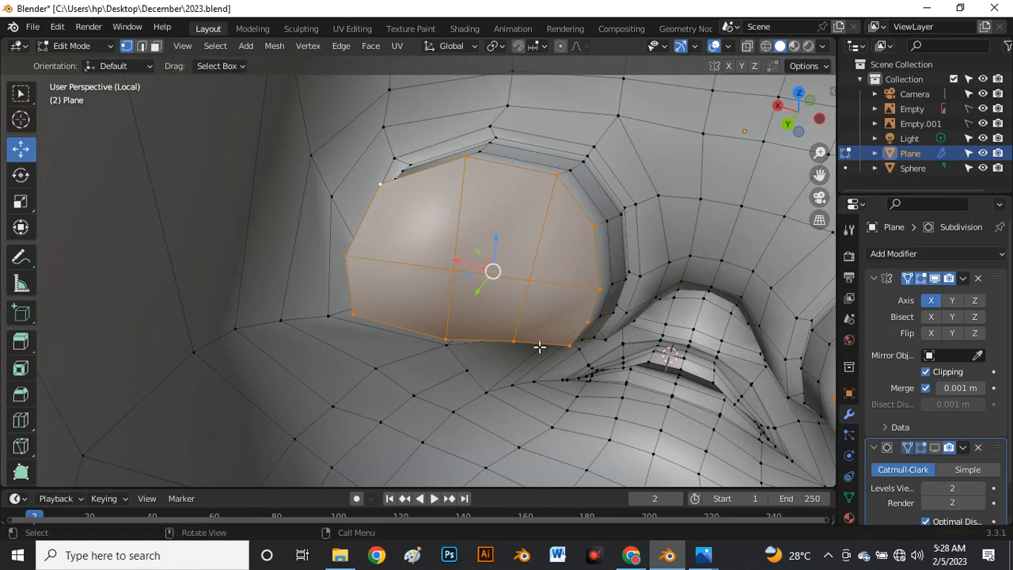
# Add an unslid loop cut through the lower row of the eye-socket fill and around the side of the head
pyautogui.moveTo(539, 347); pyautogui.dragTo(625, 403, button='middle')
pyautogui.scroll(1, 669, 400)
pyautogui.scroll(-2, 633, 359)
pyautogui.moveTo(448, 363); pyautogui.dragTo(435, 263, button='middle')
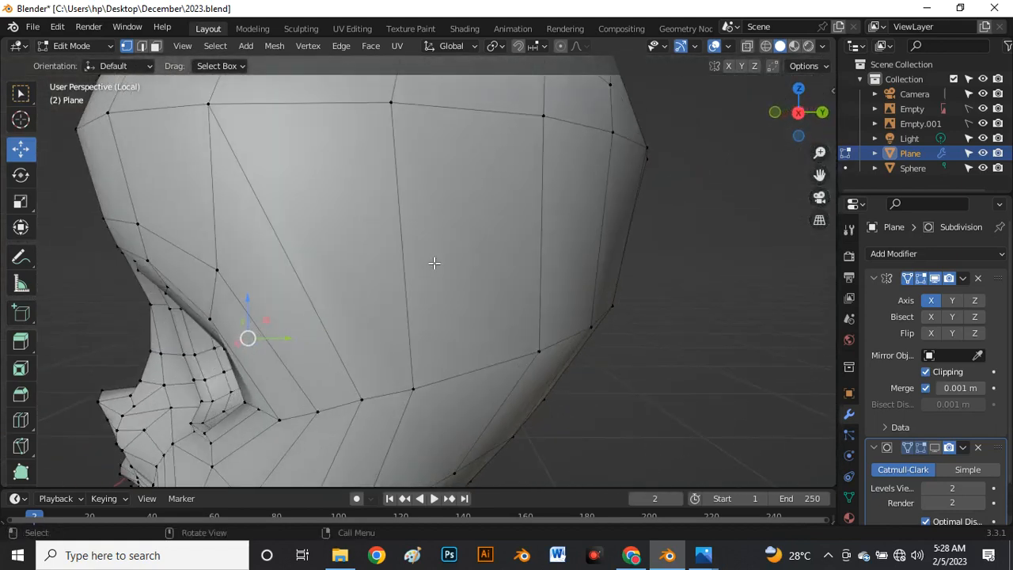
pyautogui.scroll(-3, 435, 263)
pyautogui.moveTo(320, 316); pyautogui.dragTo(431, 311, button='middle')
pyautogui.hotkey('ctrl', 'r')
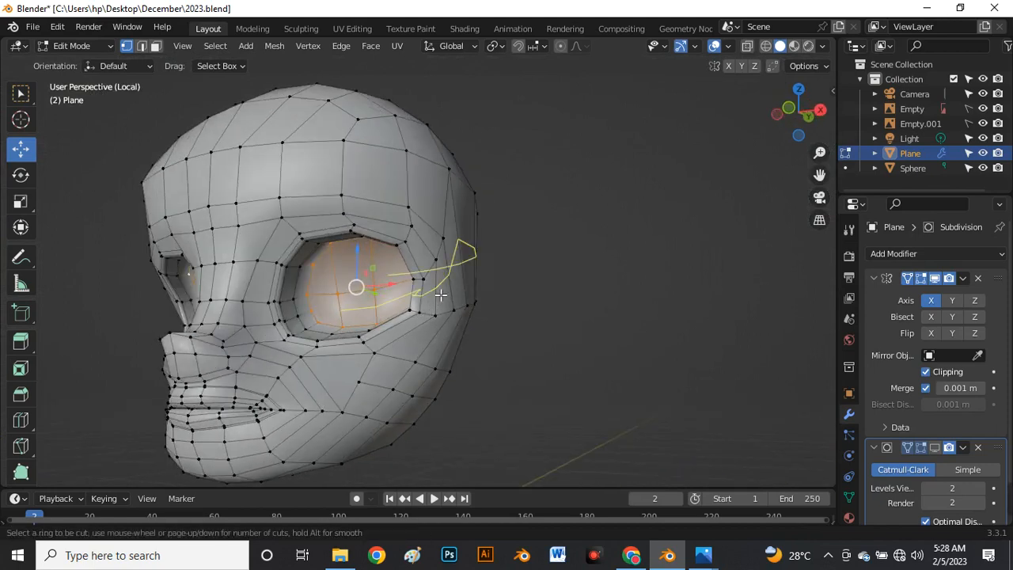
pyautogui.click(434, 290)
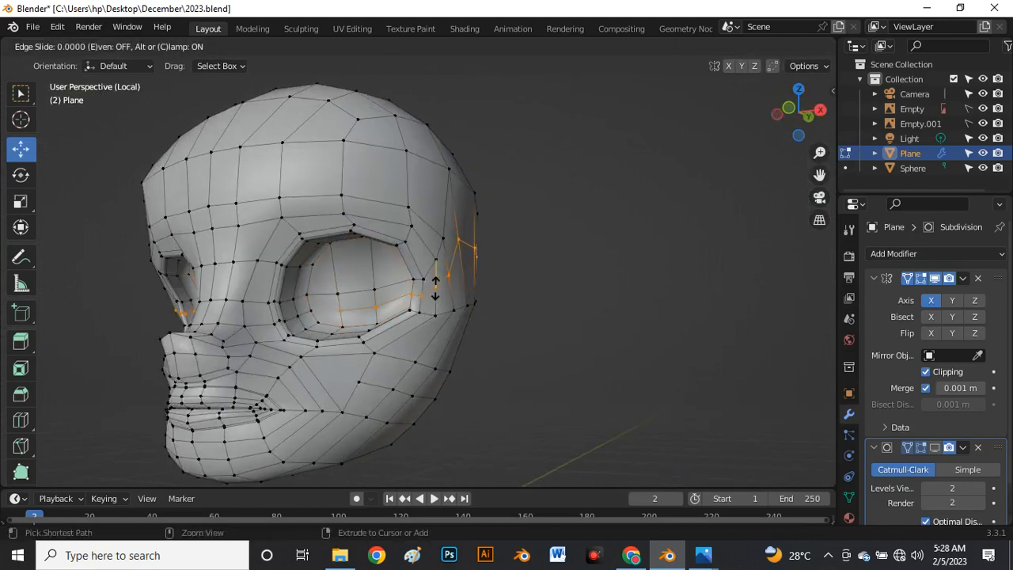
pyautogui.click(434, 290)
# Knife a cut joining the inner end of the new loop to the nose-side rim vertex of the socket fill
pyautogui.scroll(4, 331, 336)
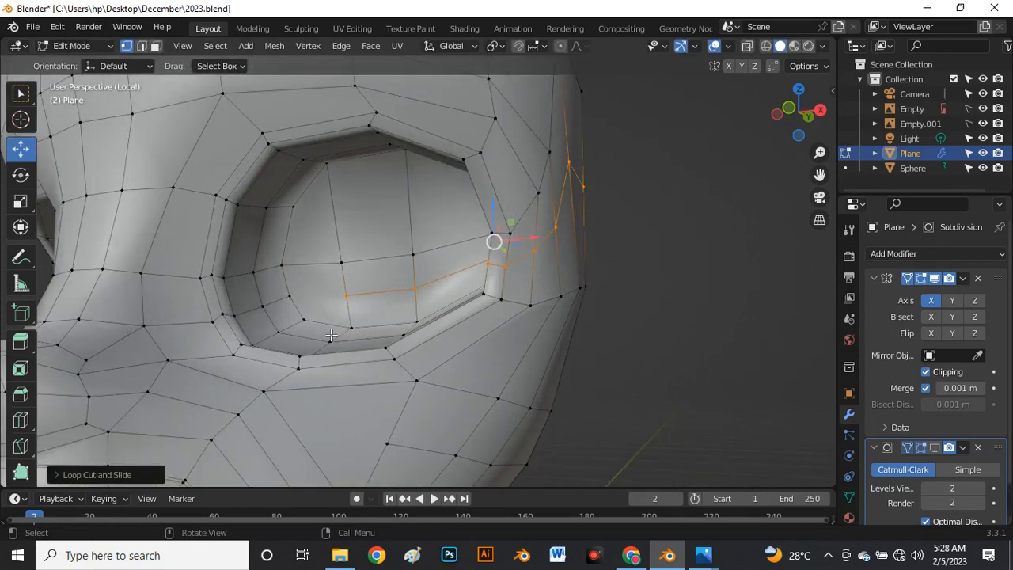
pyautogui.press('k')
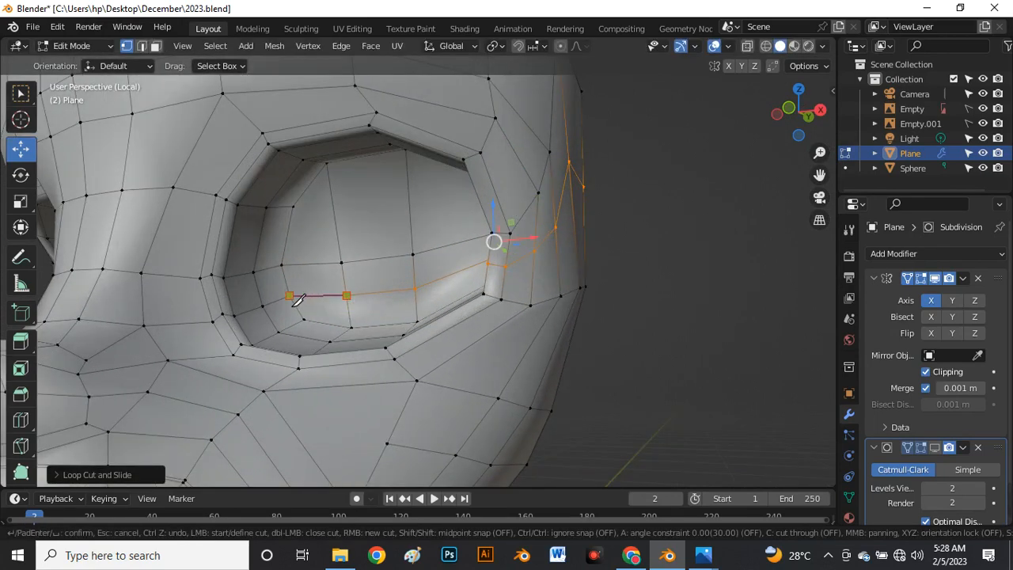
pyautogui.press('Return')
# In right view, slide the new loop's temple vertex down along its edge to even out the loop
pyautogui.moveTo(430, 336); pyautogui.dragTo(373, 343, button='middle')
pyautogui.scroll(-4, 413, 304)
pyautogui.press('`')
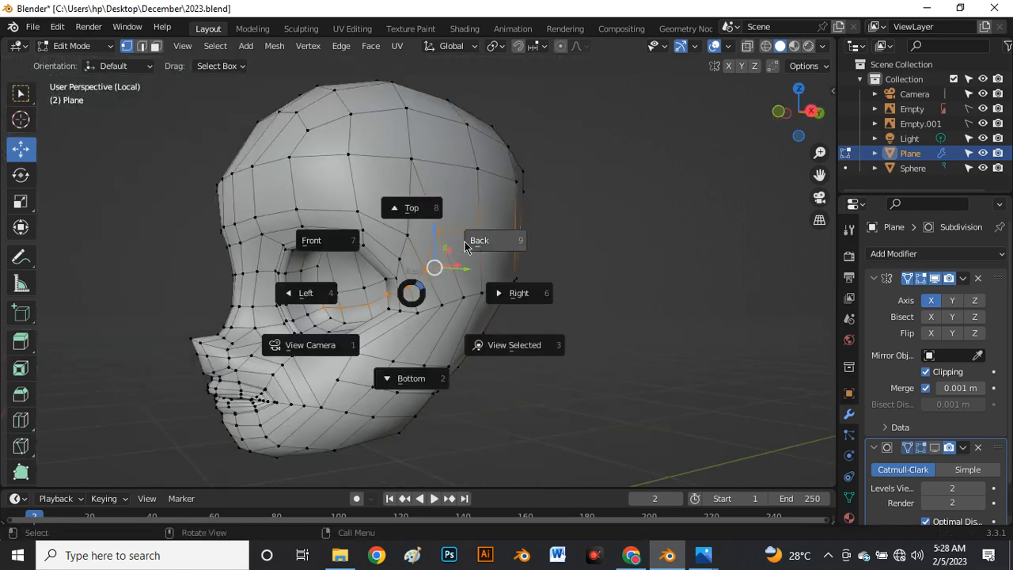
pyautogui.click(525, 289)
pyautogui.scroll(3, 392, 256)
pyautogui.scroll(2, 392, 256)
pyautogui.click(347, 250)
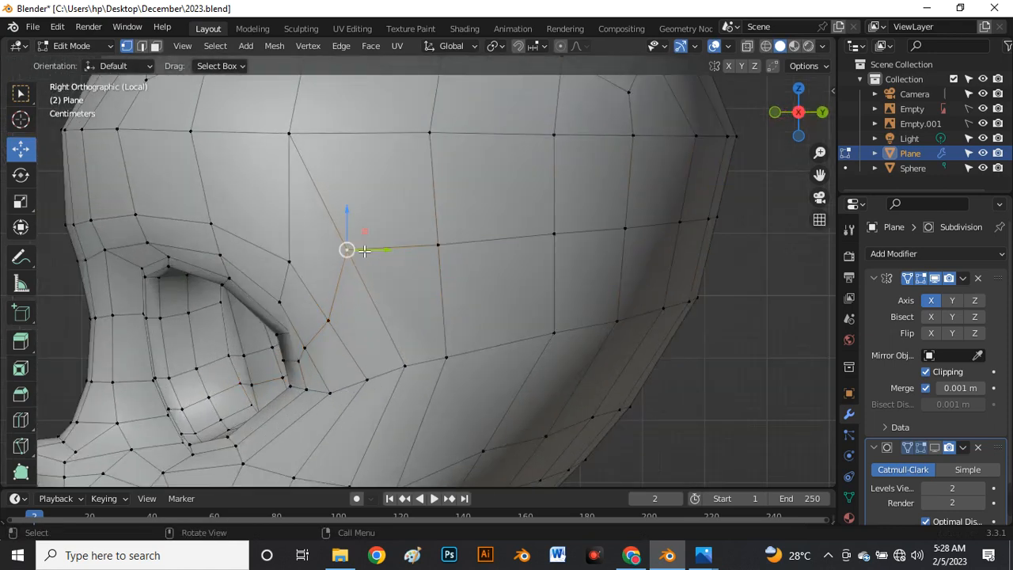
pyautogui.hotkey('shift', 'v')
pyautogui.click(367, 282)
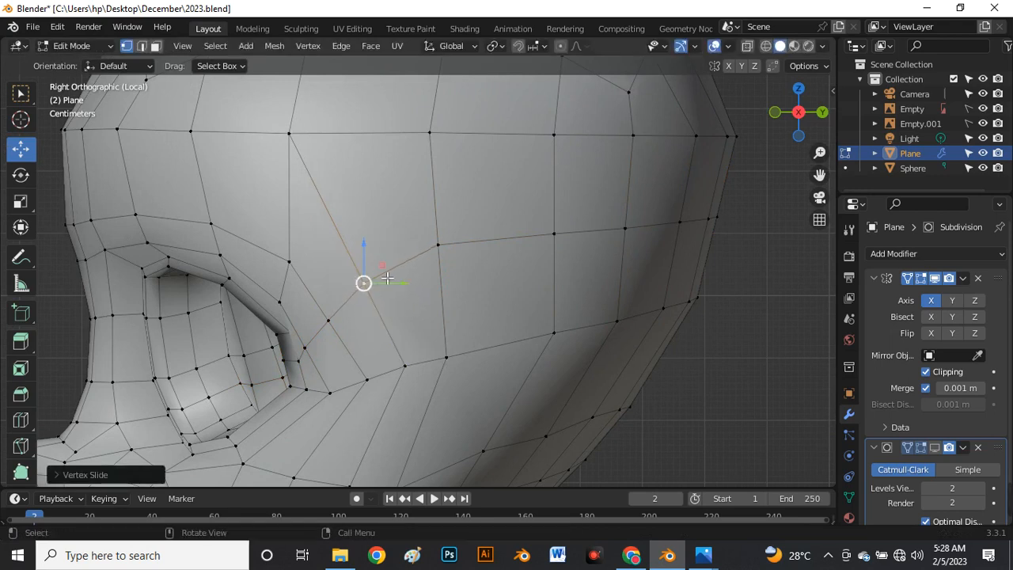
# Turn the Subdivision modifier's viewport display back on
pyautogui.scroll(-5, 470, 206)
pyautogui.moveTo(472, 232); pyautogui.dragTo(445, 320, button='middle')
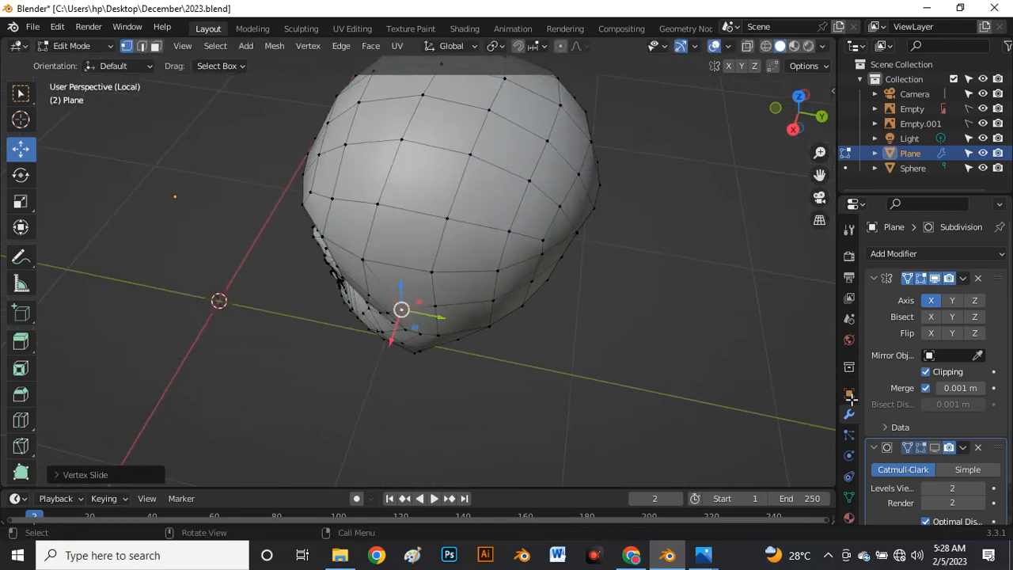
pyautogui.click(937, 450)
# Enable proportional editing and shift the vertex on the side of the head slightly along X
pyautogui.moveTo(598, 378); pyautogui.dragTo(565, 303, button='middle')
pyautogui.press('`')
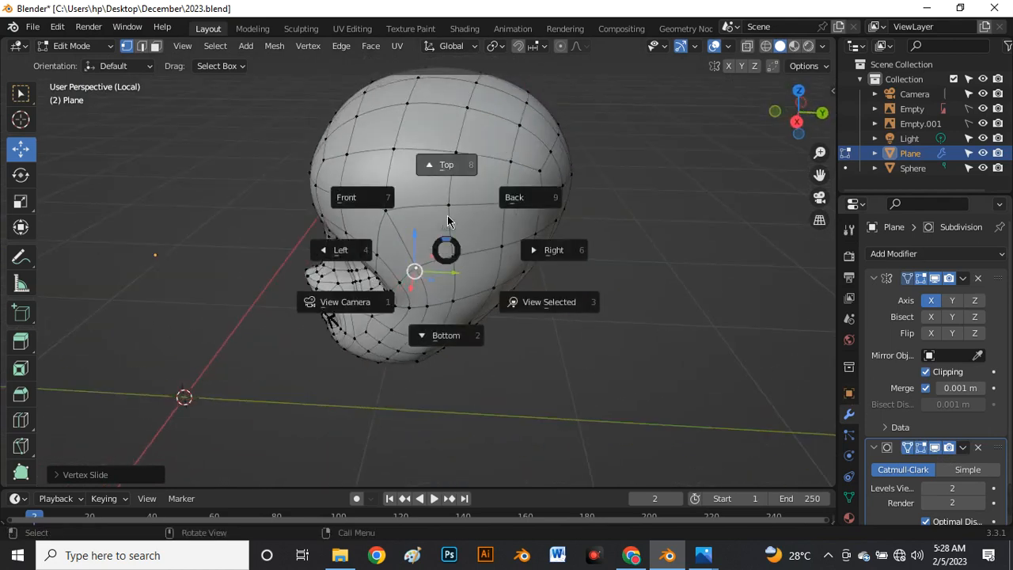
pyautogui.click(364, 198)
pyautogui.scroll(4, 507, 238)
pyautogui.scroll(2, 499, 262)
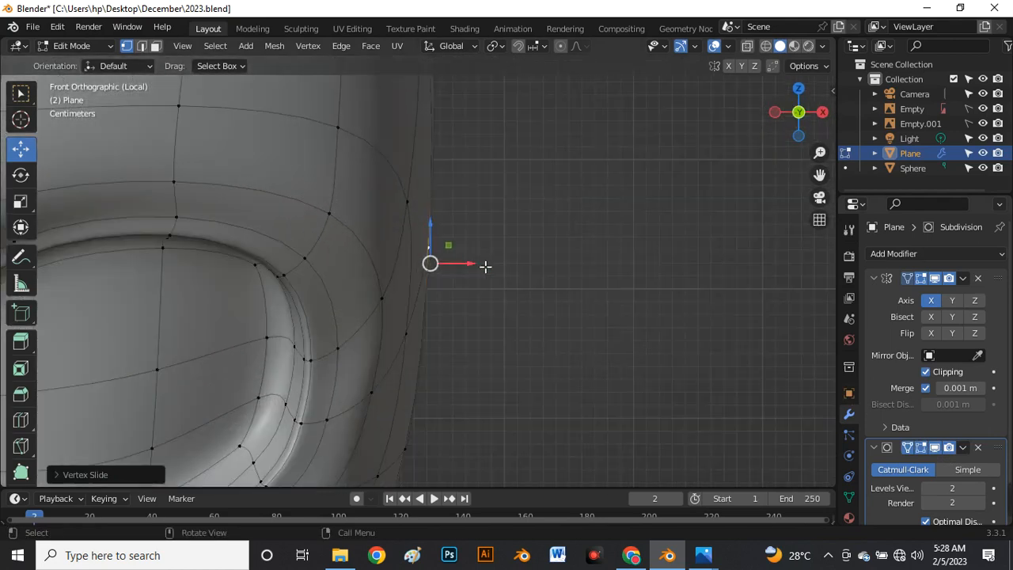
pyautogui.press('o')
pyautogui.scroll(-3, 546, 253)
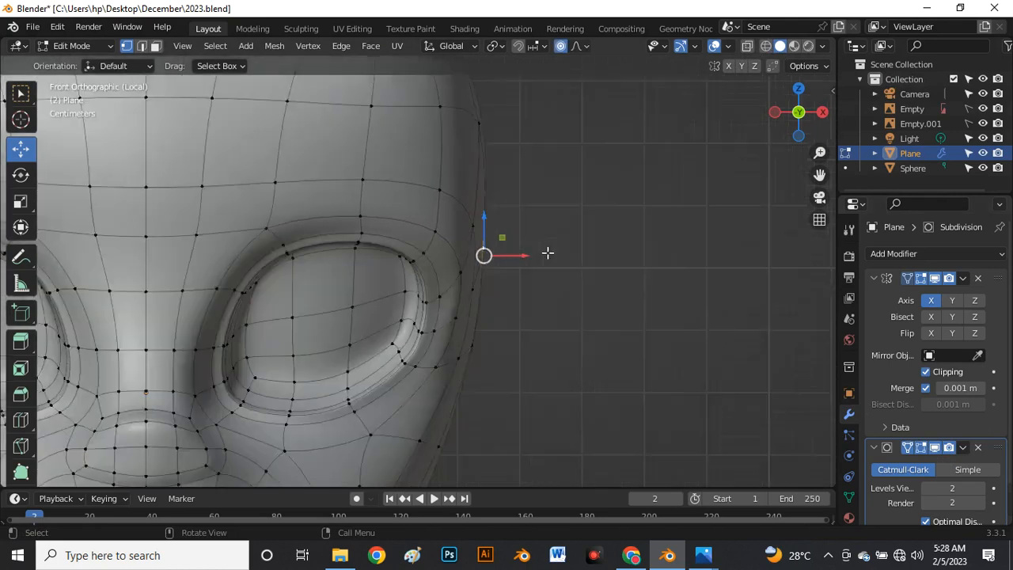
pyautogui.moveTo(546, 254)
pyautogui.mouseDown(button='middle')
pyautogui.moveTo(454, 280)
pyautogui.moveTo(535, 235)
pyautogui.moveTo(506, 242)
pyautogui.moveTo(565, 255)
pyautogui.mouseUp(button='middle')
pyautogui.press('g')
pyautogui.press('x')
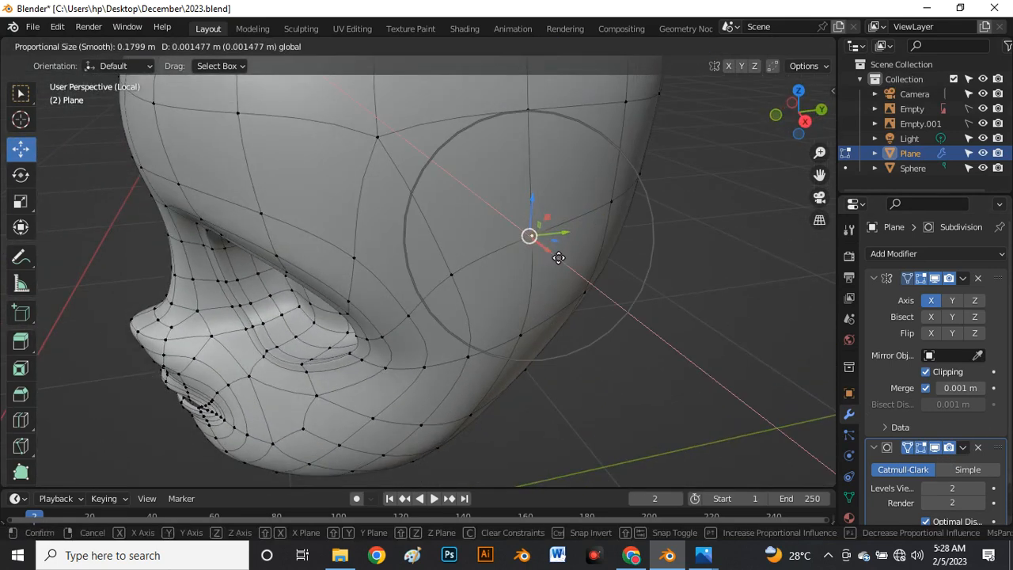
pyautogui.click(560, 257)
# Select the next vertex toward the back of the head and pull it outward along X with proportional editing
pyautogui.moveTo(554, 248); pyautogui.dragTo(642, 229, button='middle')
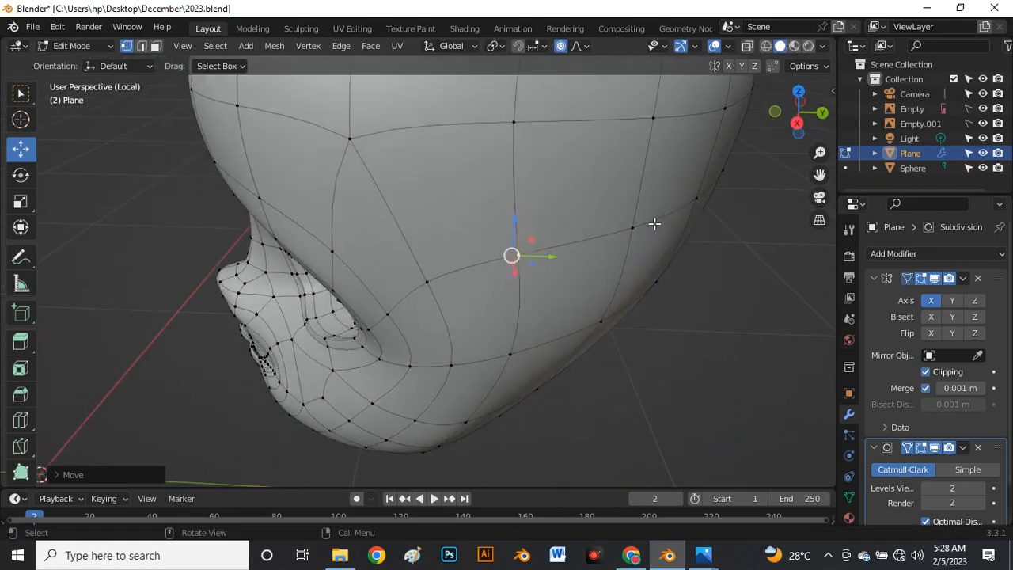
pyautogui.click(644, 230)
pyautogui.moveTo(662, 249); pyautogui.dragTo(665, 250)
pyautogui.moveTo(701, 197); pyautogui.dragTo(714, 330, button='middle')
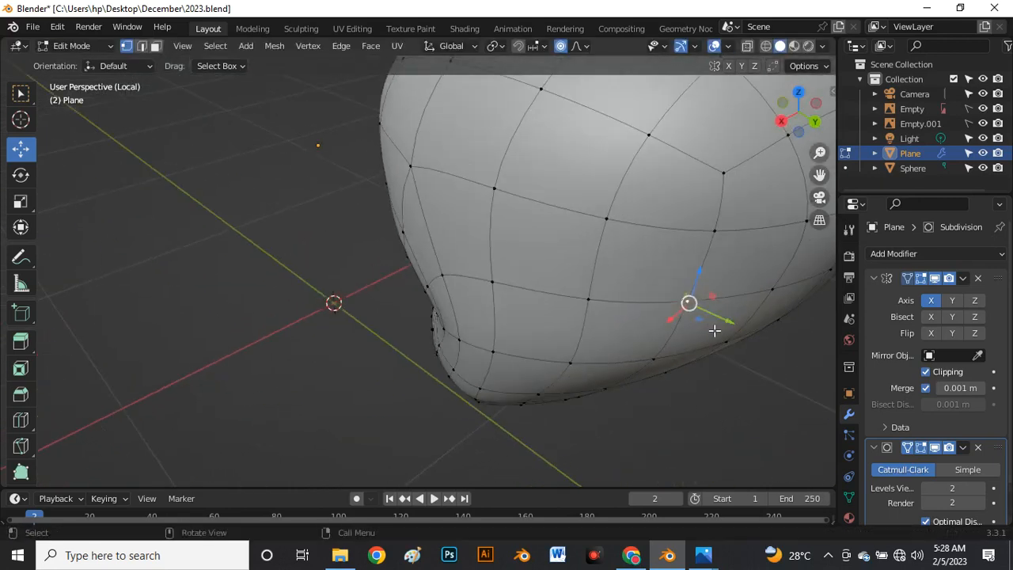
pyautogui.moveTo(677, 323); pyautogui.dragTo(669, 324)
pyautogui.moveTo(668, 325); pyautogui.dragTo(594, 264, button='middle')
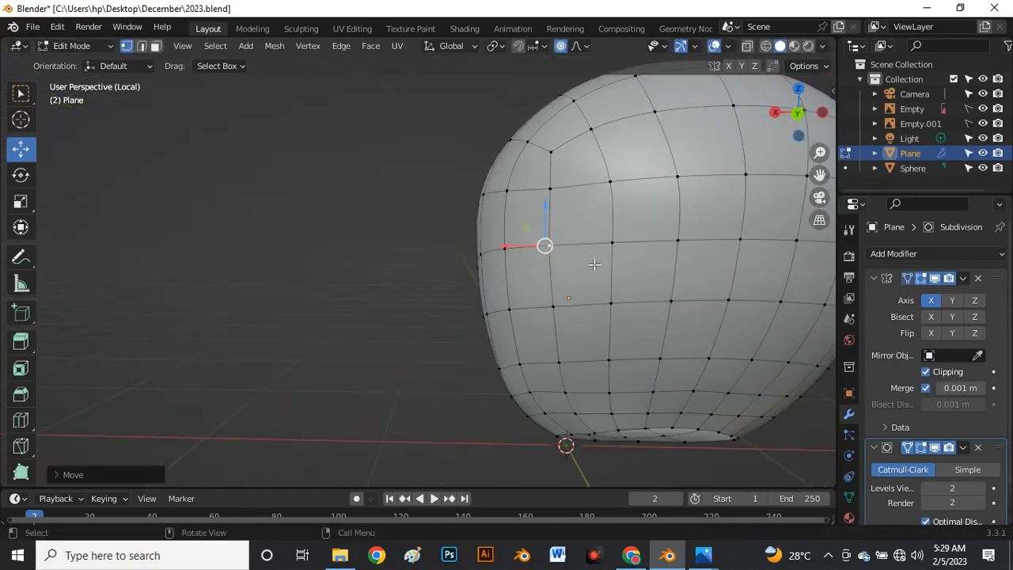
# Adjust two neighbouring vertices, one above the other, on the back of the head outward along X
pyautogui.click(553, 305)
pyautogui.moveTo(548, 305); pyautogui.dragTo(533, 312)
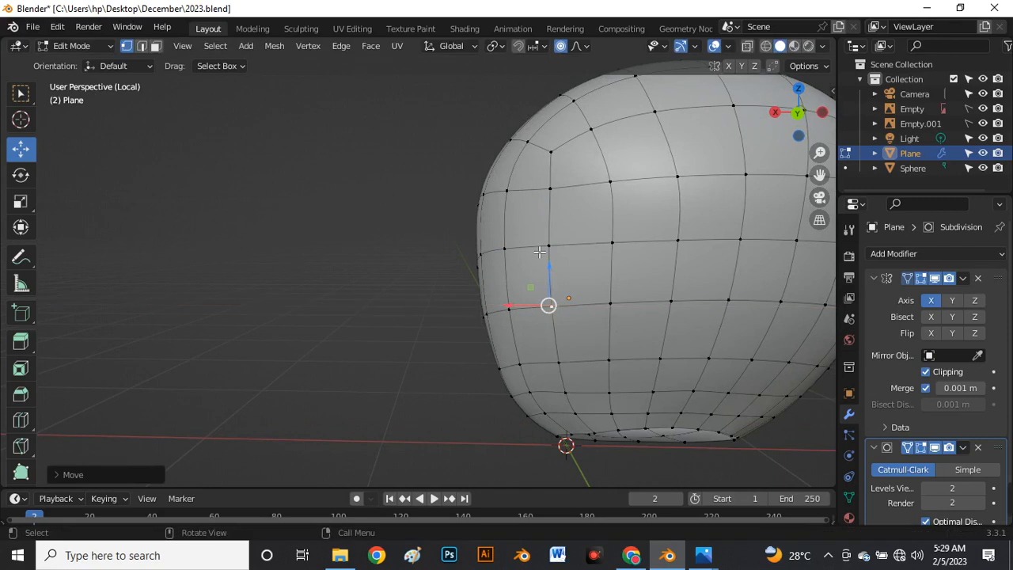
pyautogui.click(541, 251)
pyautogui.moveTo(525, 251); pyautogui.dragTo(519, 252)
# Return the head to Object Mode, leave local view and show it from the front against the reference
pyautogui.scroll(-7, 519, 254)
pyautogui.moveTo(519, 253); pyautogui.dragTo(478, 230, button='middle')
pyautogui.scroll(3, 452, 214)
pyautogui.press('Tab')
pyautogui.press('KP_Divide')
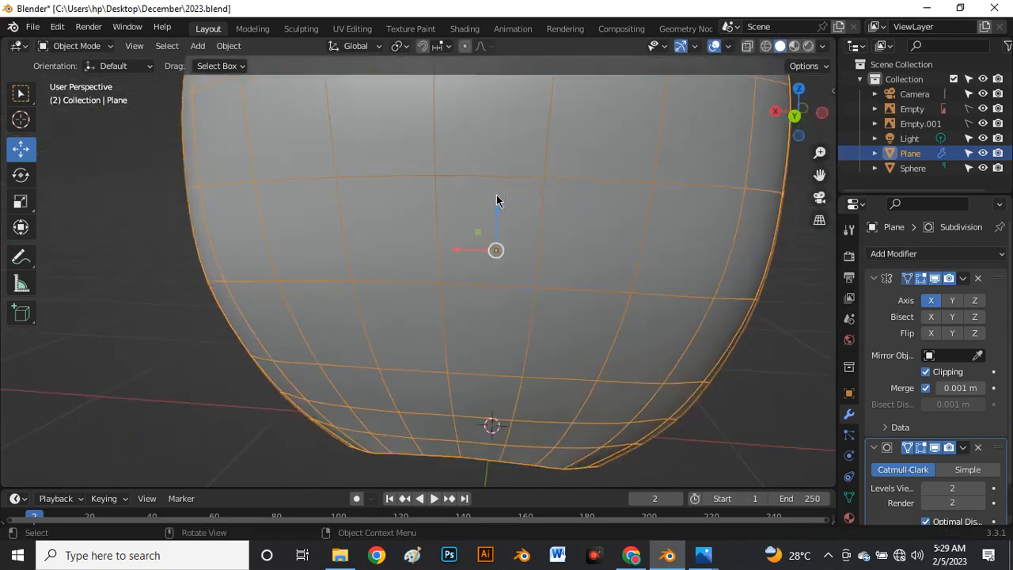
pyautogui.scroll(-5, 396, 273)
pyautogui.moveTo(396, 274); pyautogui.dragTo(504, 299, button='middle')
pyautogui.scroll(5, 453, 252)
pyautogui.moveTo(453, 251); pyautogui.dragTo(486, 199, button='middle')
pyautogui.press('`')
pyautogui.click(376, 161)
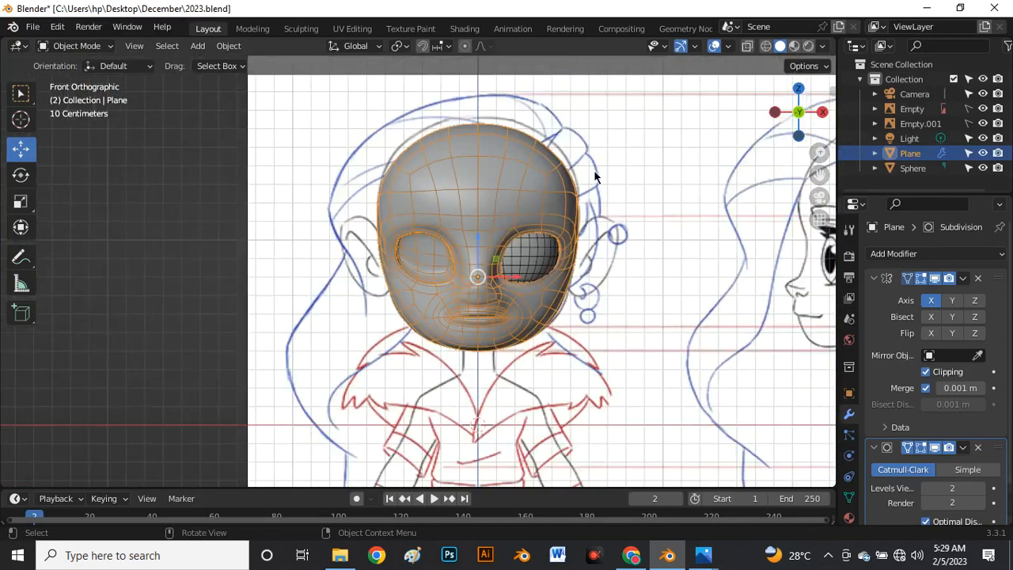
# Duplicate the eyeball sphere and move the copy along X to the opposite eye socket
pyautogui.click(613, 165)
pyautogui.scroll(4, 508, 265)
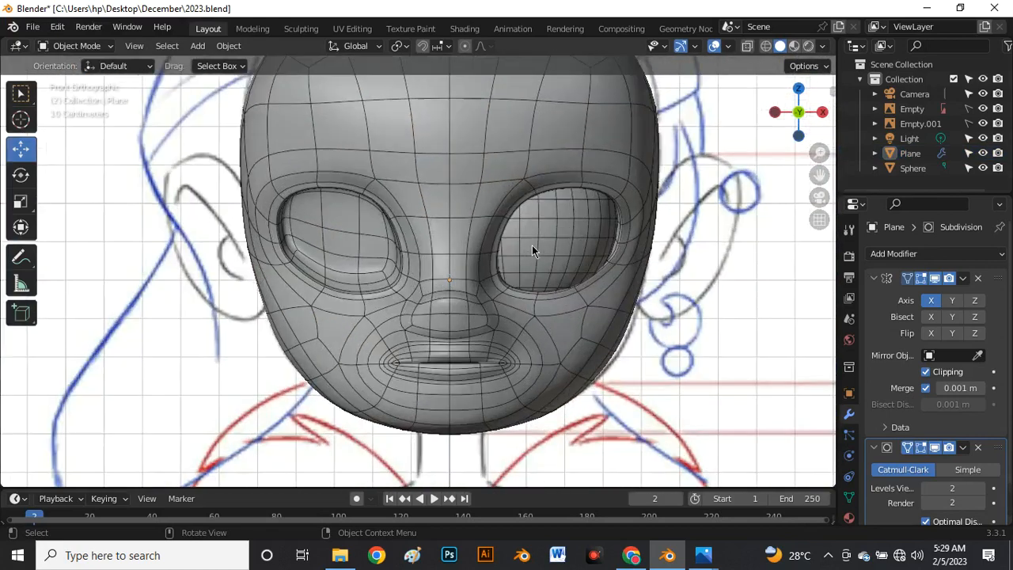
pyautogui.click(531, 247)
pyautogui.hotkey('shift', 'd')
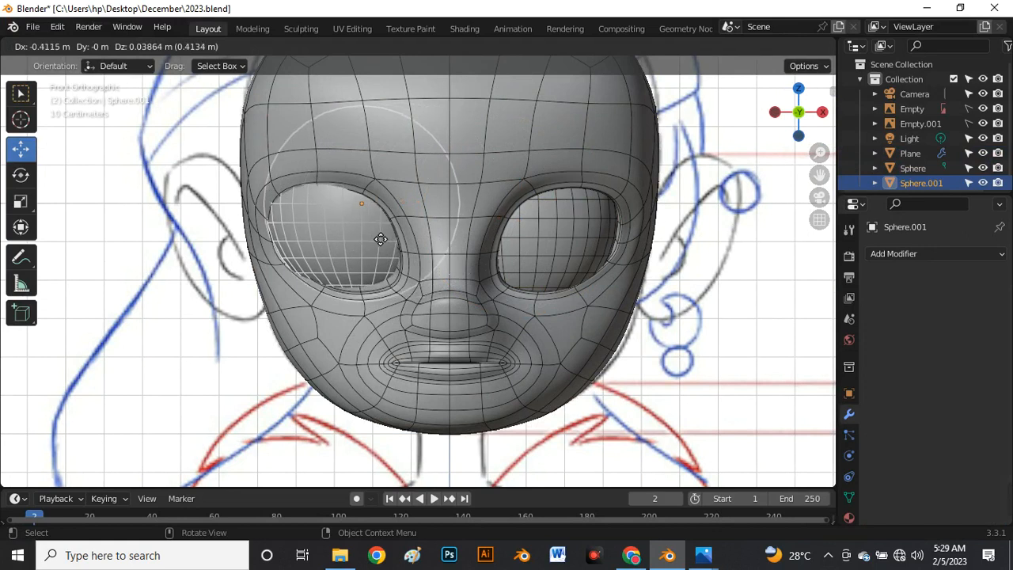
pyautogui.press('Escape')
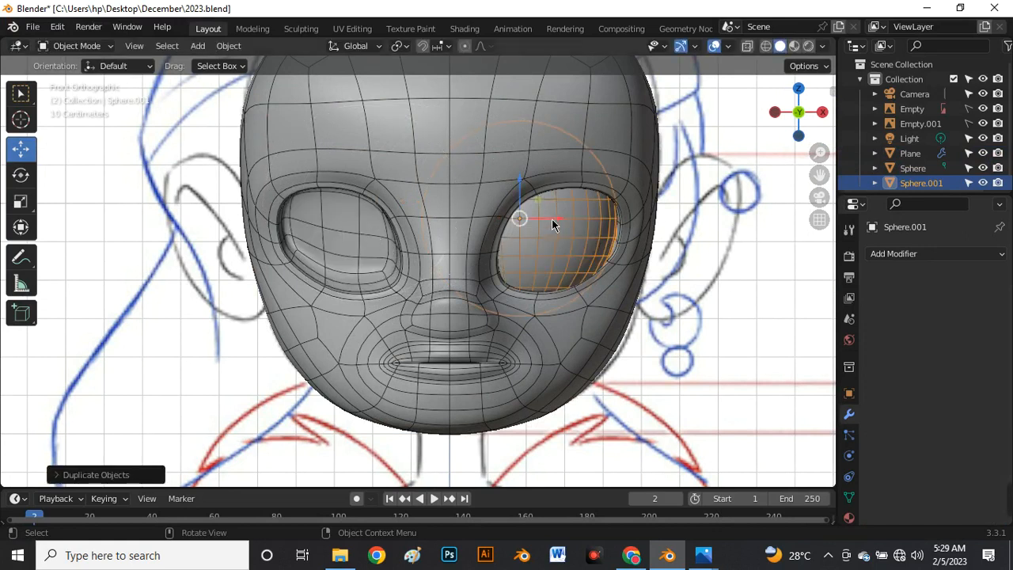
pyautogui.moveTo(551, 224); pyautogui.dragTo(377, 224)
# Mirror the duplicated eyeball on the global X axis and nudge it along X into its socket
pyautogui.rightClick(379, 233)
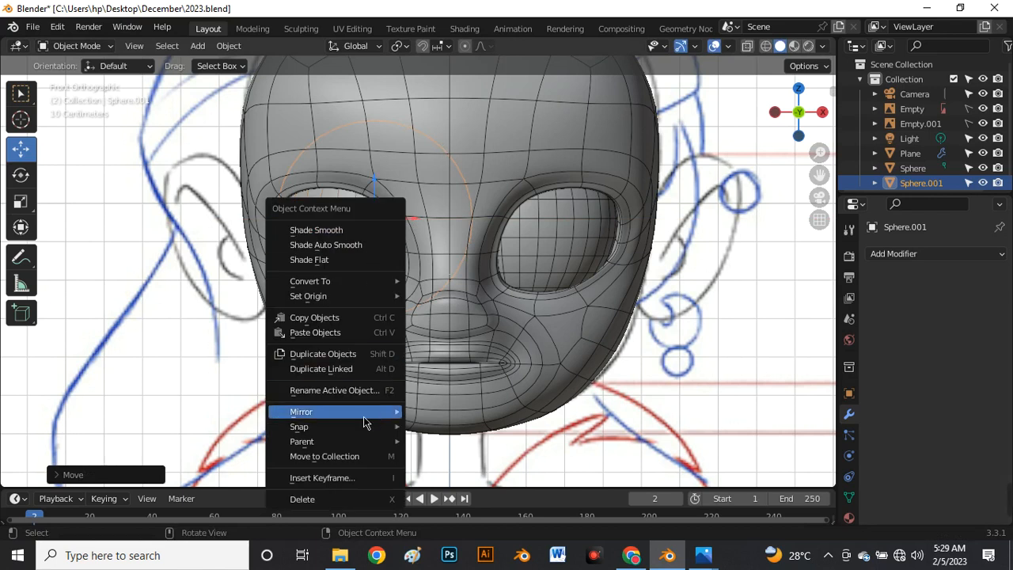
pyautogui.moveTo(364, 420)
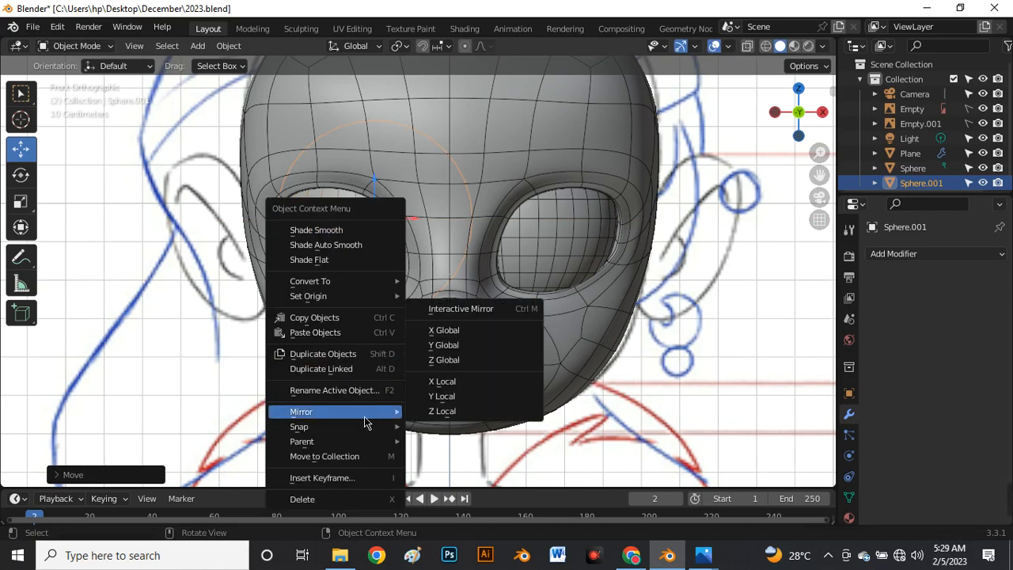
pyautogui.click(446, 331)
pyautogui.moveTo(402, 226); pyautogui.dragTo(398, 226)
pyautogui.click(168, 286)
# Fine-tune the duplicated eyeball's X position so its fit in the socket matches the original eye
pyautogui.scroll(3, 362, 259)
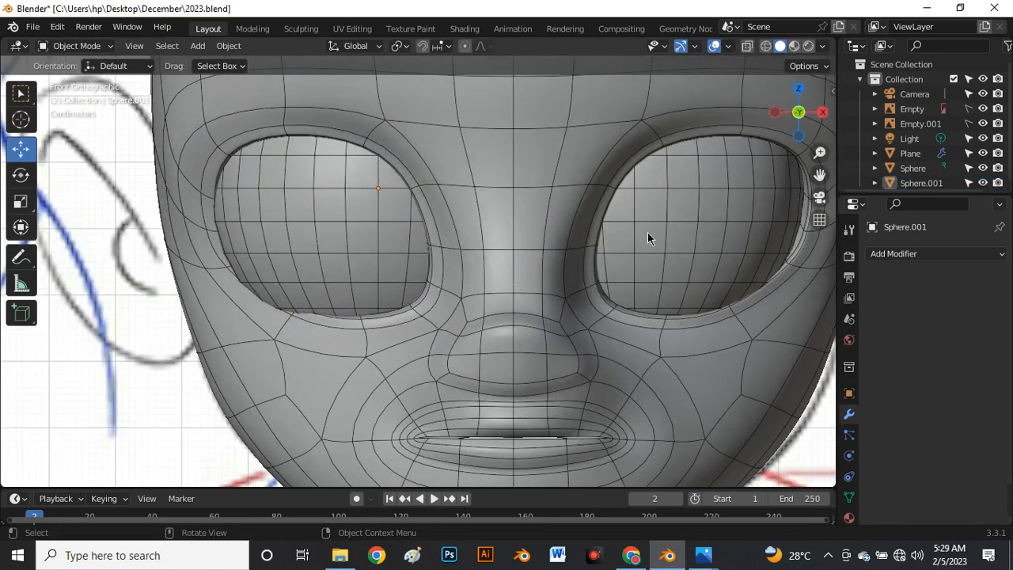
pyautogui.click(672, 238)
pyautogui.click(307, 217)
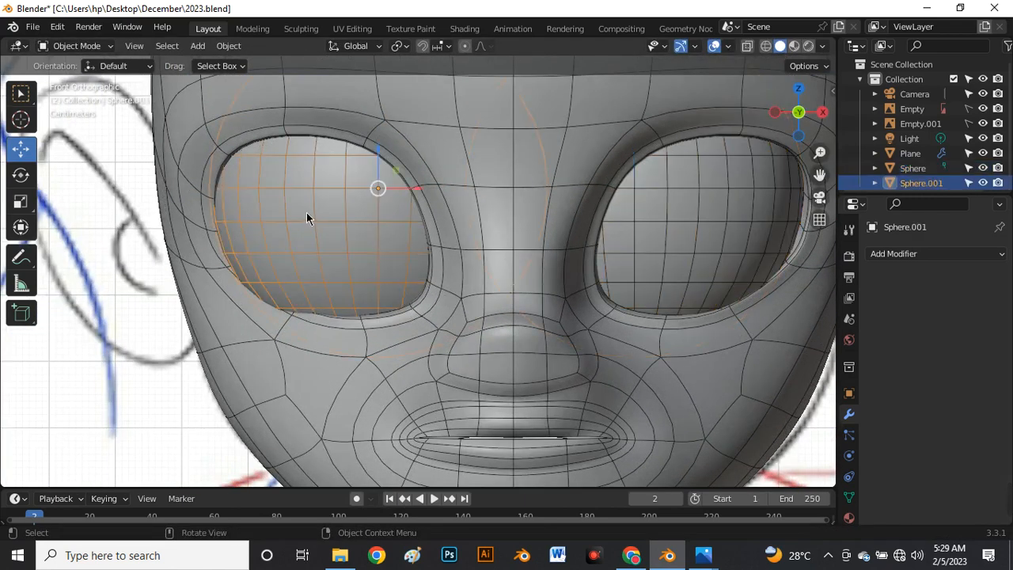
pyautogui.moveTo(417, 191); pyautogui.dragTo(430, 194)
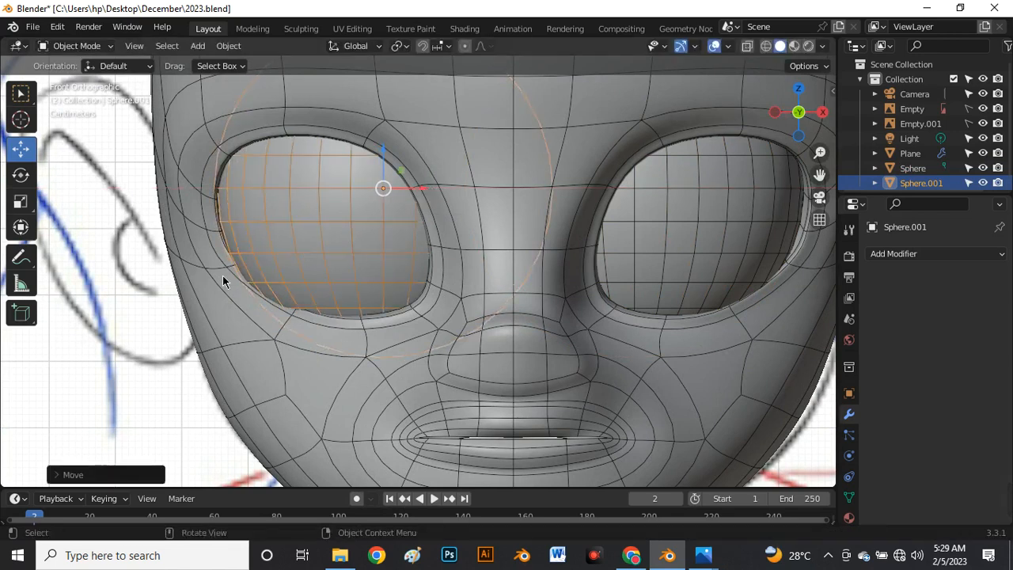
pyautogui.click(122, 287)
pyautogui.scroll(-5, 266, 231)
pyautogui.scroll(6, 266, 231)
pyautogui.click(282, 186)
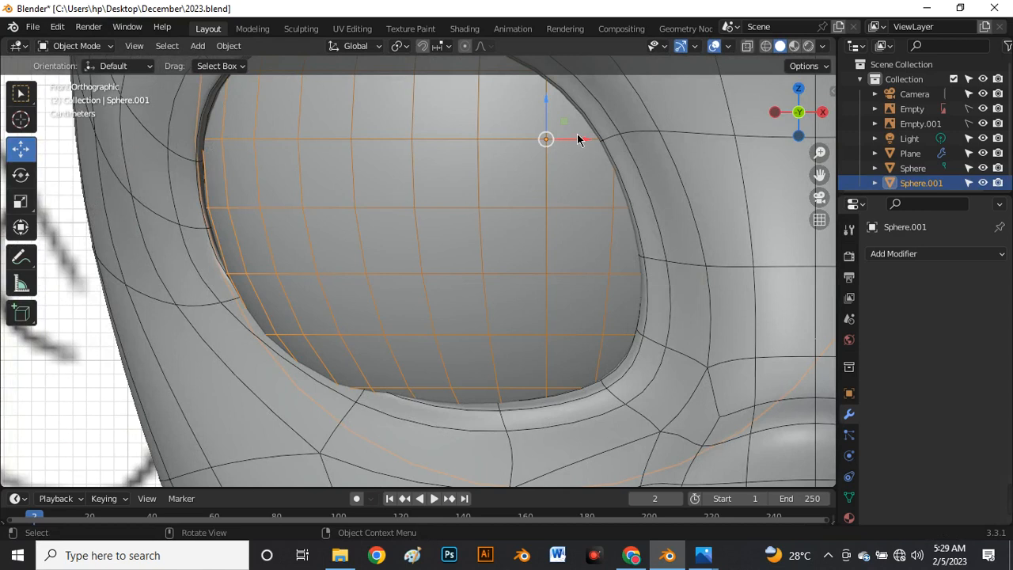
pyautogui.moveTo(586, 140); pyautogui.dragTo(586, 140)
pyautogui.scroll(-4, 344, 195)
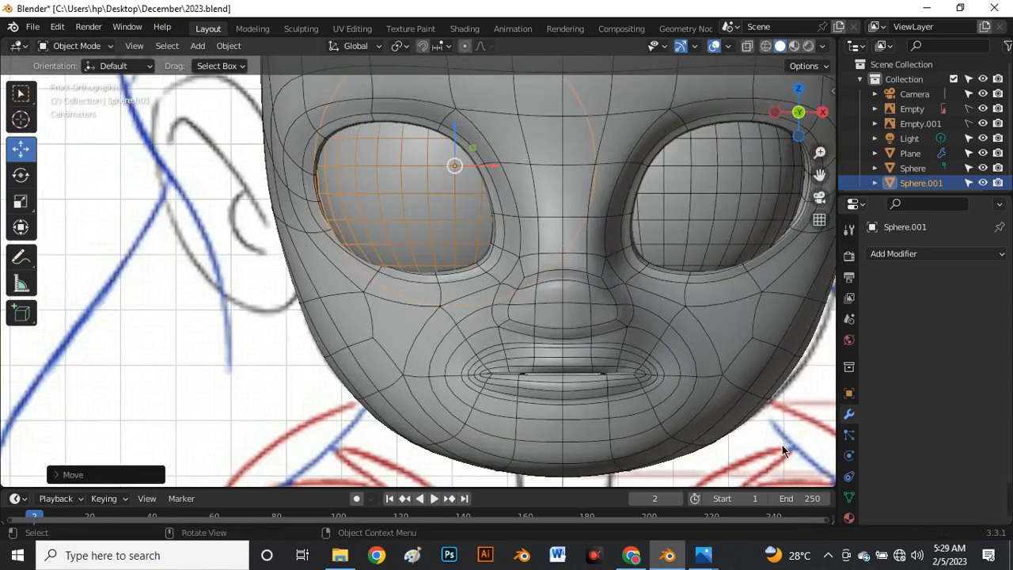
# Examine the fit of both eyeballs and the face topology from several angles
pyautogui.click(772, 454)
pyautogui.scroll(-4, 644, 282)
pyautogui.moveTo(644, 283)
pyautogui.mouseDown(button='middle')
pyautogui.moveTo(515, 306)
pyautogui.moveTo(496, 328)
pyautogui.mouseUp(button='middle')
pyautogui.scroll(5, 487, 274)
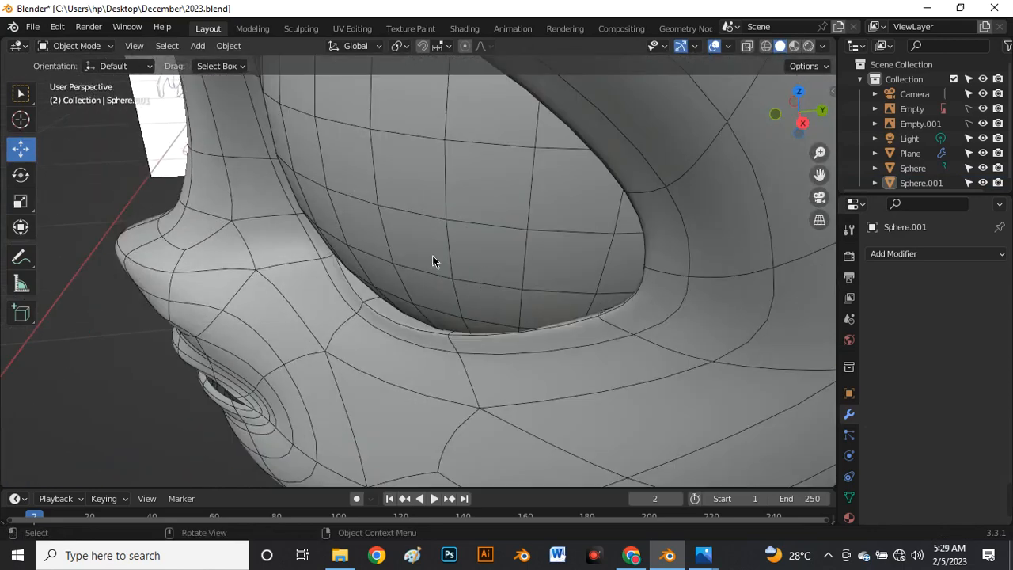
pyautogui.scroll(-5, 365, 246)
pyautogui.moveTo(366, 246)
pyautogui.mouseDown(button='middle')
pyautogui.moveTo(516, 208)
pyautogui.moveTo(518, 181)
pyautogui.mouseUp(button='middle')
pyautogui.scroll(-3, 461, 156)
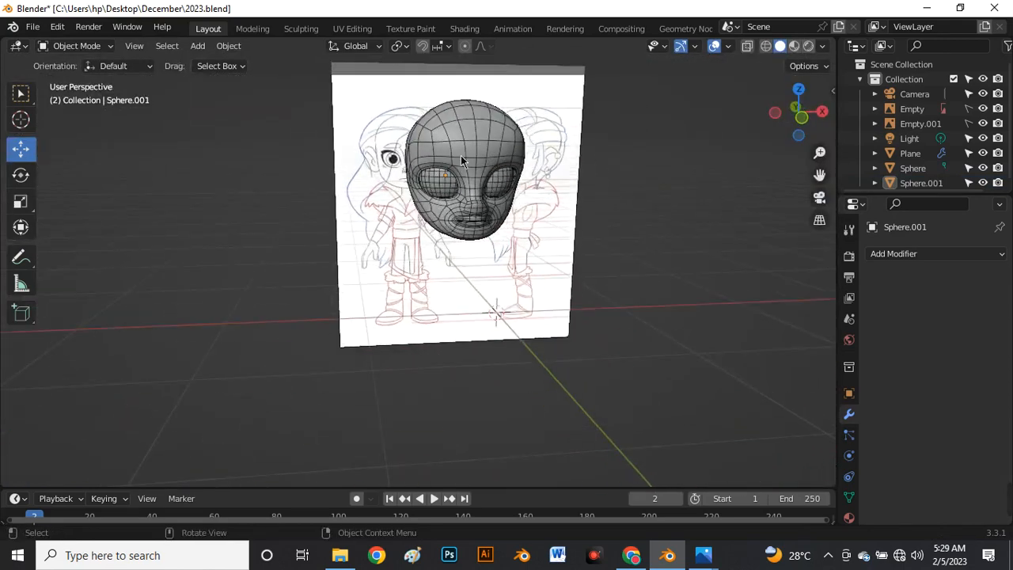
pyautogui.scroll(3, 451, 221)
pyautogui.moveTo(452, 222)
pyautogui.mouseDown(button='middle')
pyautogui.moveTo(262, 200)
pyautogui.moveTo(324, 168)
pyautogui.moveTo(377, 161)
pyautogui.moveTo(392, 192)
pyautogui.moveTo(475, 237)
pyautogui.moveTo(539, 244)
pyautogui.moveTo(533, 325)
pyautogui.moveTo(373, 283)
pyautogui.mouseUp(button='middle')
pyautogui.scroll(3, 392, 193)
pyautogui.scroll(-3, 362, 219)
pyautogui.scroll(4, 413, 331)
pyautogui.moveTo(413, 333); pyautogui.dragTo(538, 284, button='middle')
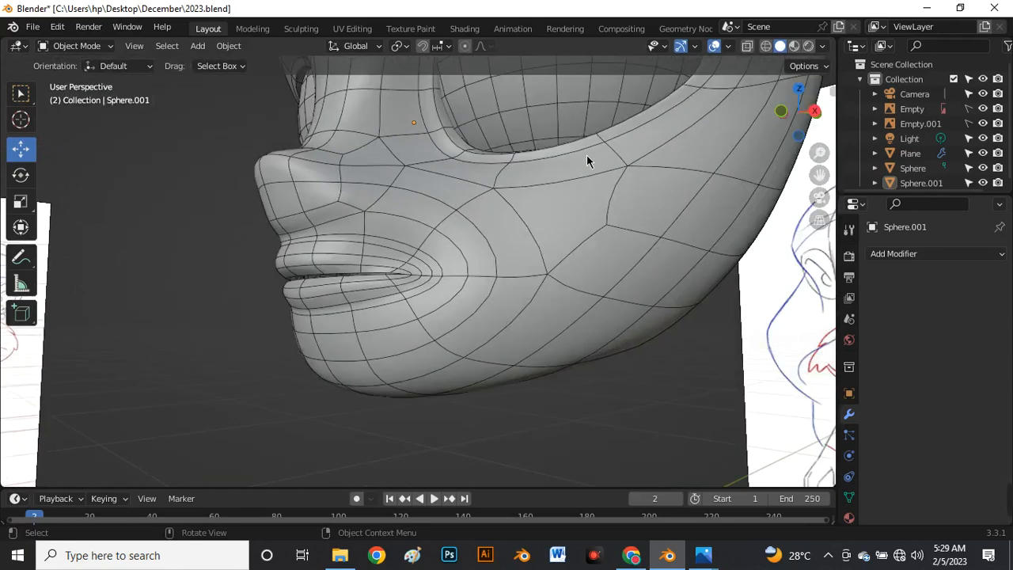
# Hide the wireframe overlay and select the head mesh in front view, centred on the mouth area
pyautogui.click(729, 46)
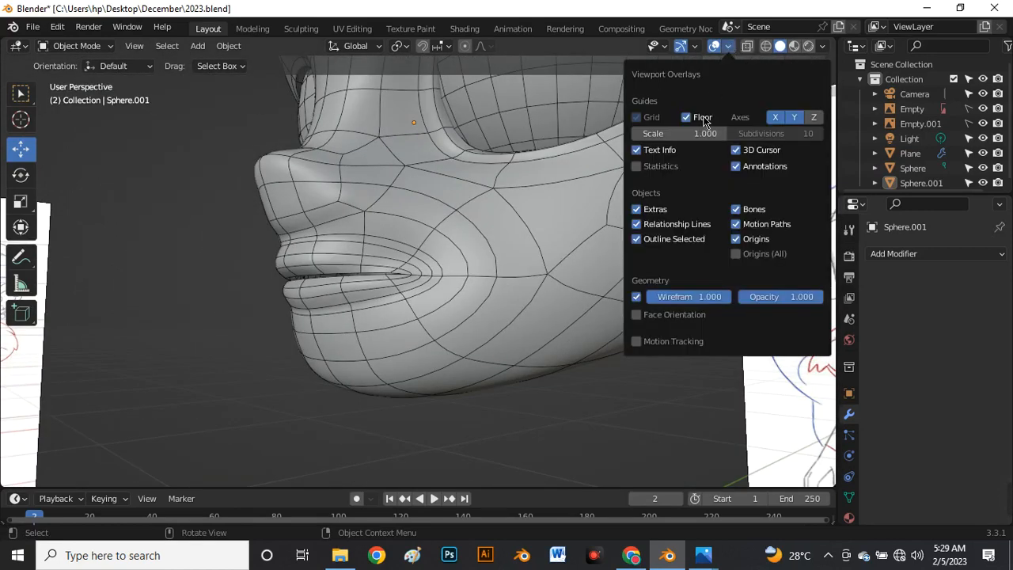
pyautogui.click(636, 297)
pyautogui.moveTo(586, 313); pyautogui.dragTo(559, 299, button='middle')
pyautogui.press('`')
pyautogui.click(461, 248)
pyautogui.click(443, 240)
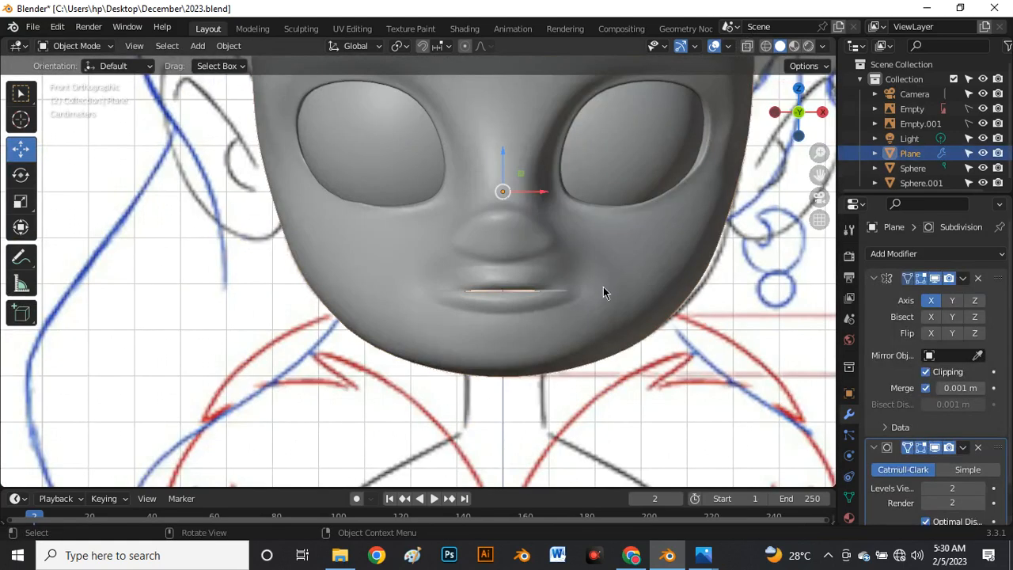
pyautogui.scroll(5, 464, 262)
pyautogui.scroll(-4, 450, 287)
pyautogui.scroll(4, 475, 290)
pyautogui.scroll(-5, 420, 263)
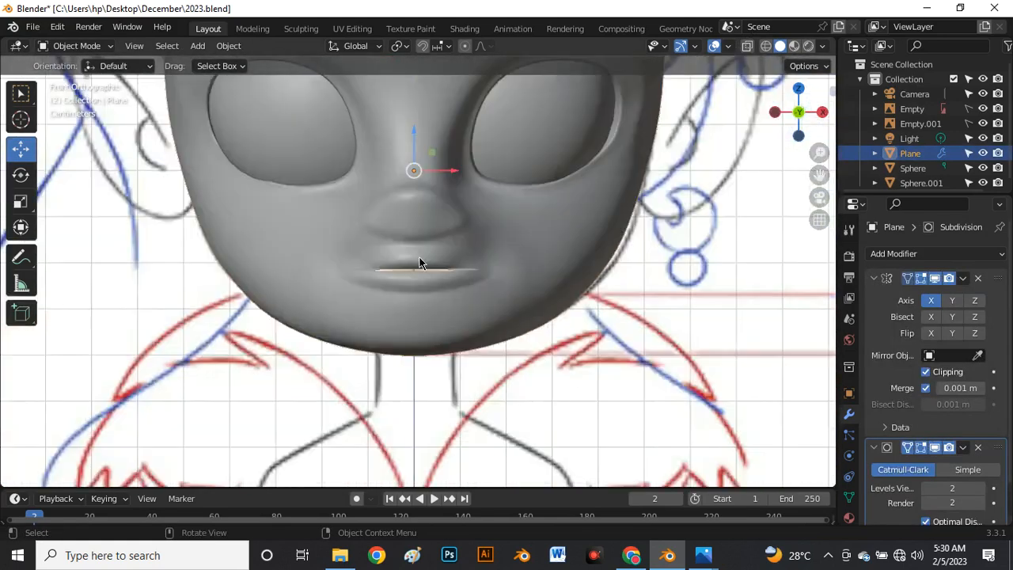
# Open the head mesh for editing in the right orthographic view with X-ray on, framed on the nose profile
pyautogui.scroll(2, 419, 263)
pyautogui.scroll(-2, 420, 253)
pyautogui.moveTo(423, 256); pyautogui.dragTo(376, 217, button='middle')
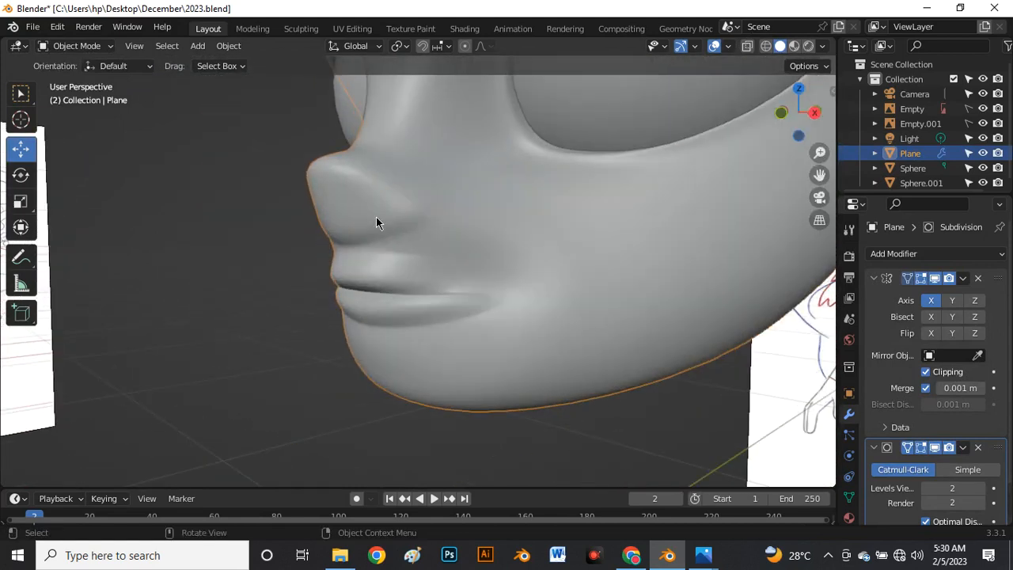
pyautogui.press('`')
pyautogui.click(475, 217)
pyautogui.scroll(-3, 490, 224)
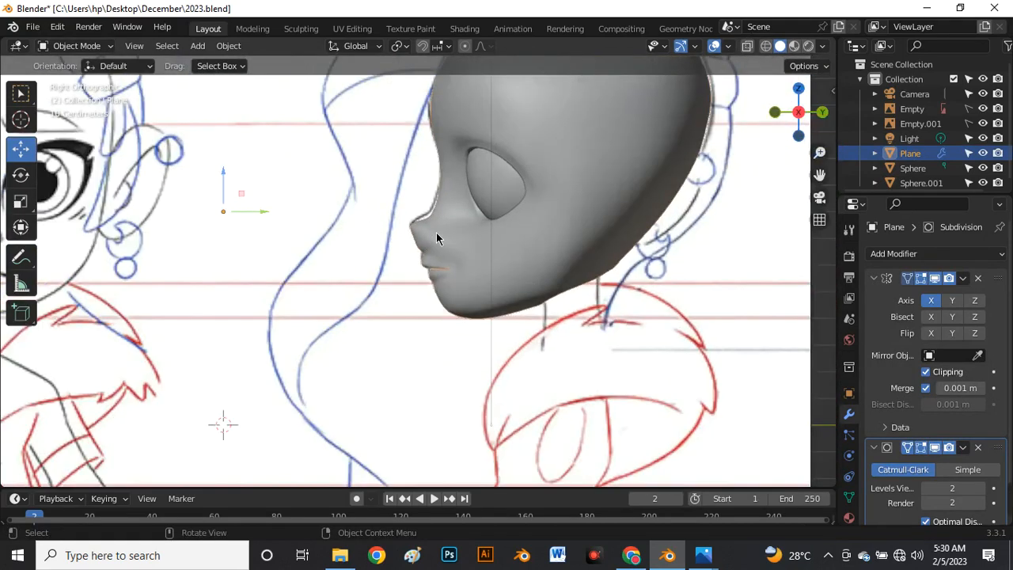
pyautogui.press('Tab')
pyautogui.scroll(4, 440, 238)
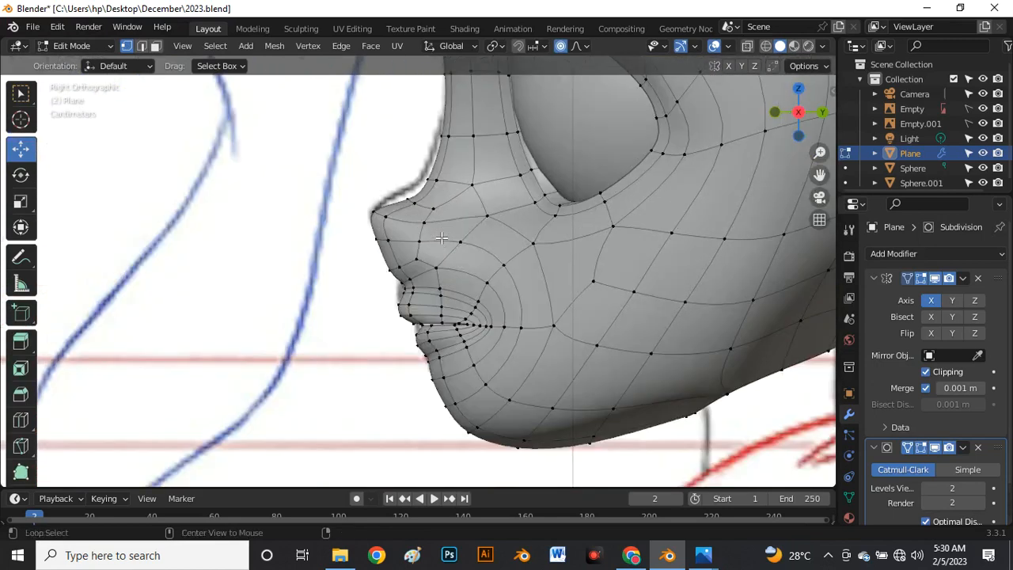
pyautogui.scroll(4, 359, 202)
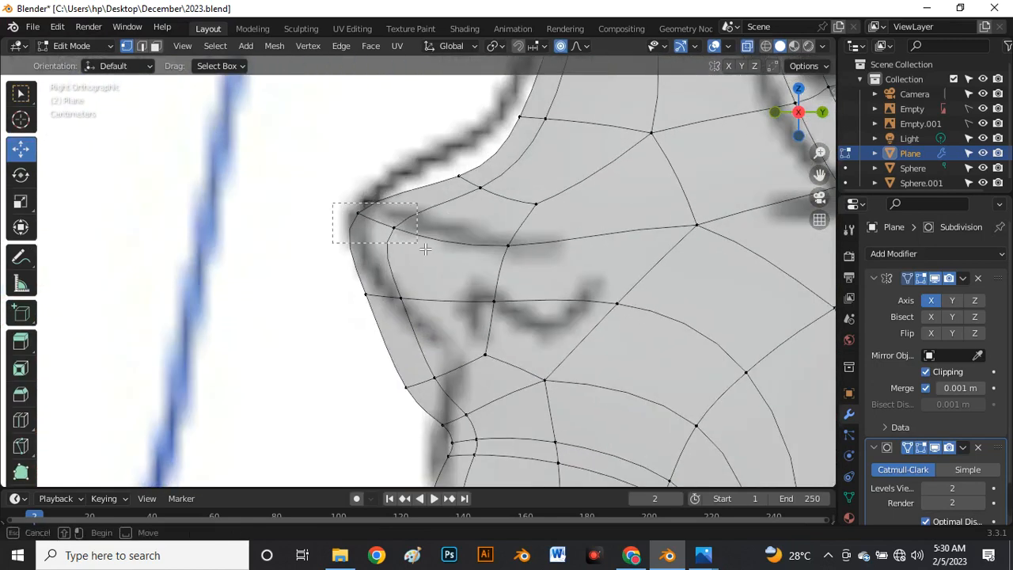
# Turn off proportional editing and move the vertices above the nose tip onto the side reference outline
pyautogui.moveTo(425, 249); pyautogui.dragTo(394, 239)
pyautogui.moveTo(344, 205); pyautogui.dragTo(436, 161)
pyautogui.hotkey('ctrl', 'z')
pyautogui.scroll(-3, 363, 227)
pyautogui.scroll(2, 443, 163)
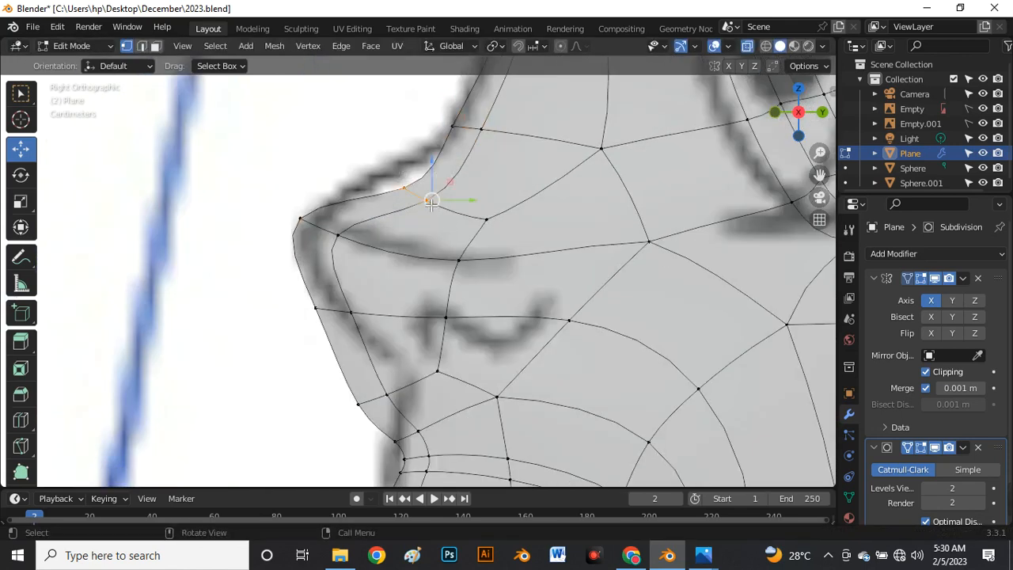
pyautogui.moveTo(429, 195); pyautogui.dragTo(422, 165)
pyautogui.scroll(-4, 391, 167)
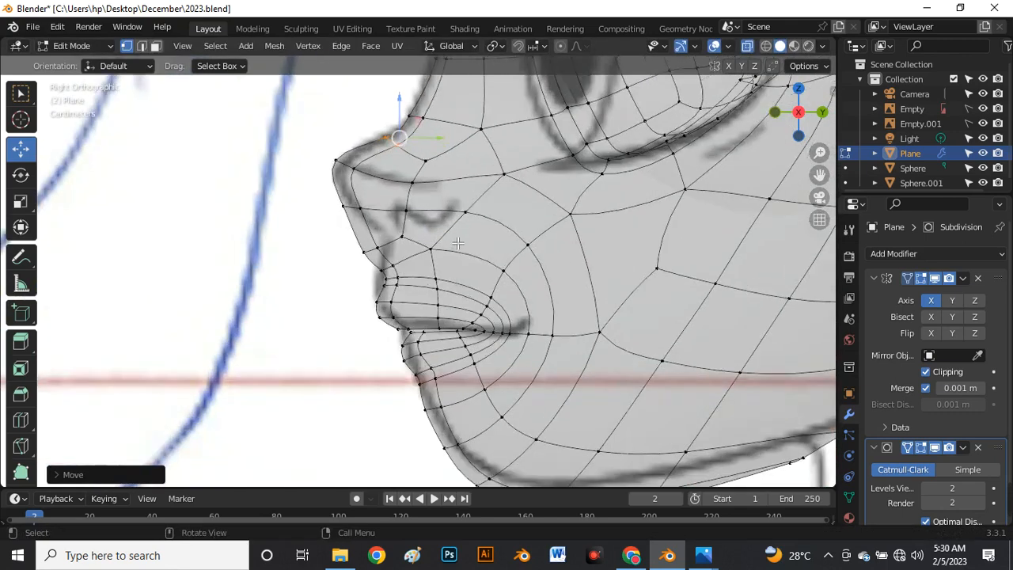
# Move the vertices at the nose base and just below it to match the side reference profile
pyautogui.scroll(2, 459, 242)
pyautogui.moveTo(345, 268); pyautogui.dragTo(387, 231)
pyautogui.scroll(4, 348, 268)
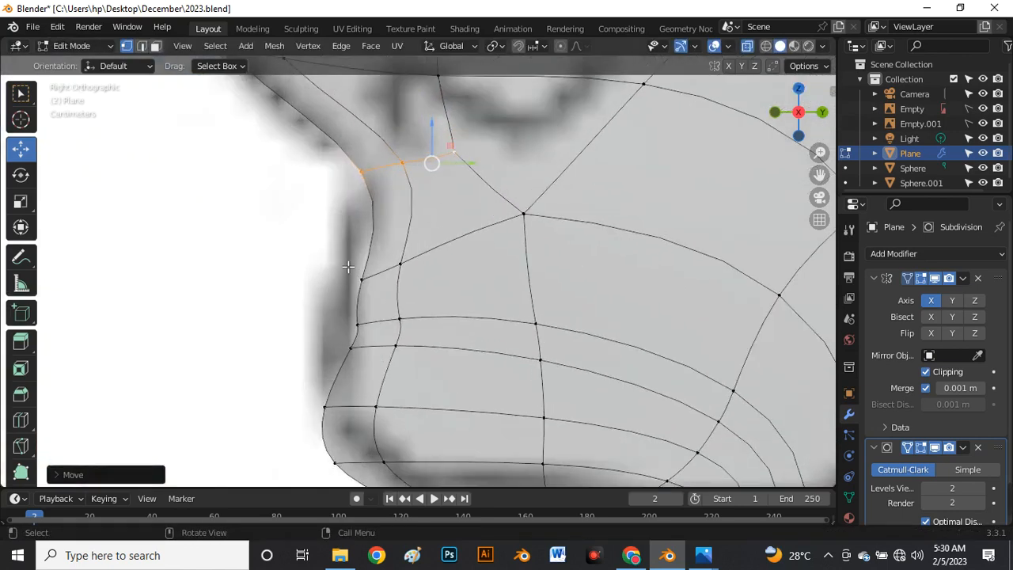
pyautogui.moveTo(459, 304); pyautogui.dragTo(458, 304)
pyautogui.moveTo(360, 293); pyautogui.dragTo(386, 210)
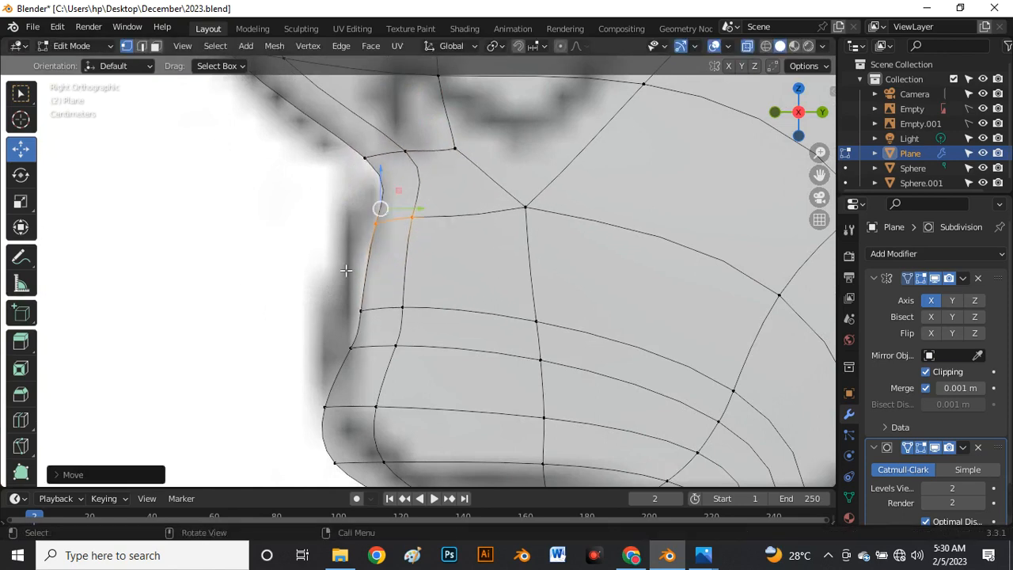
# Pull the upper lip's profile vertices forward onto the reference outline
pyautogui.scroll(-5, 372, 261)
pyautogui.scroll(2, 375, 259)
pyautogui.scroll(2, 376, 259)
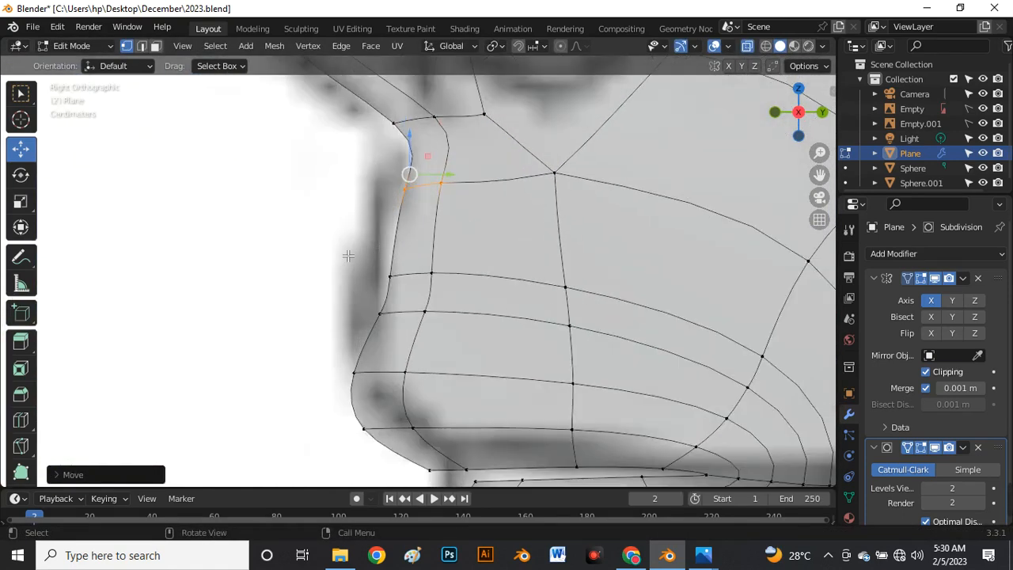
pyautogui.scroll(-3, 368, 261)
pyautogui.scroll(3, 350, 264)
pyautogui.scroll(-3, 384, 278)
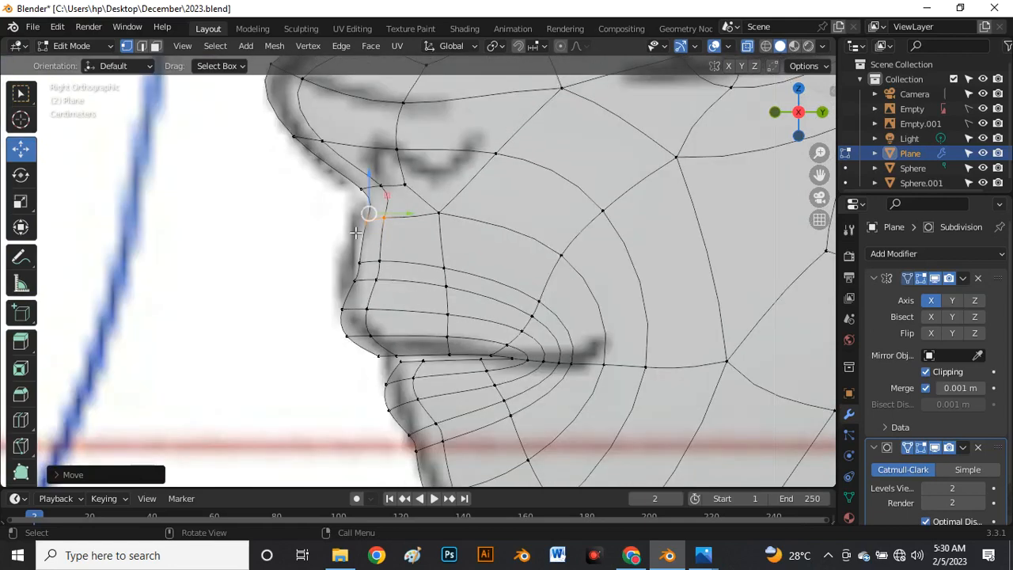
pyautogui.scroll(-3, 356, 231)
pyautogui.scroll(3, 368, 204)
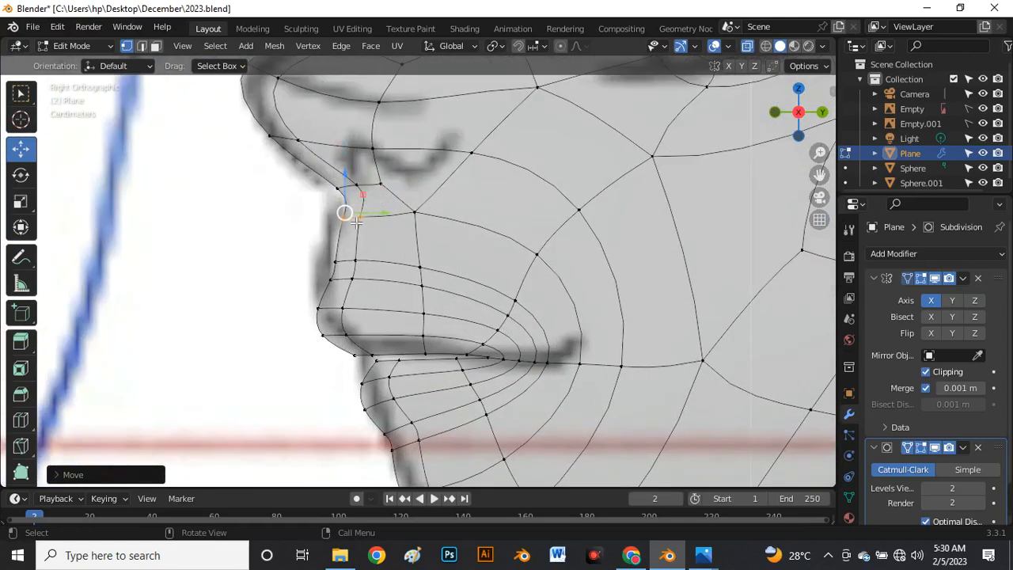
pyautogui.moveTo(357, 223); pyautogui.dragTo(327, 282)
pyautogui.click(329, 275)
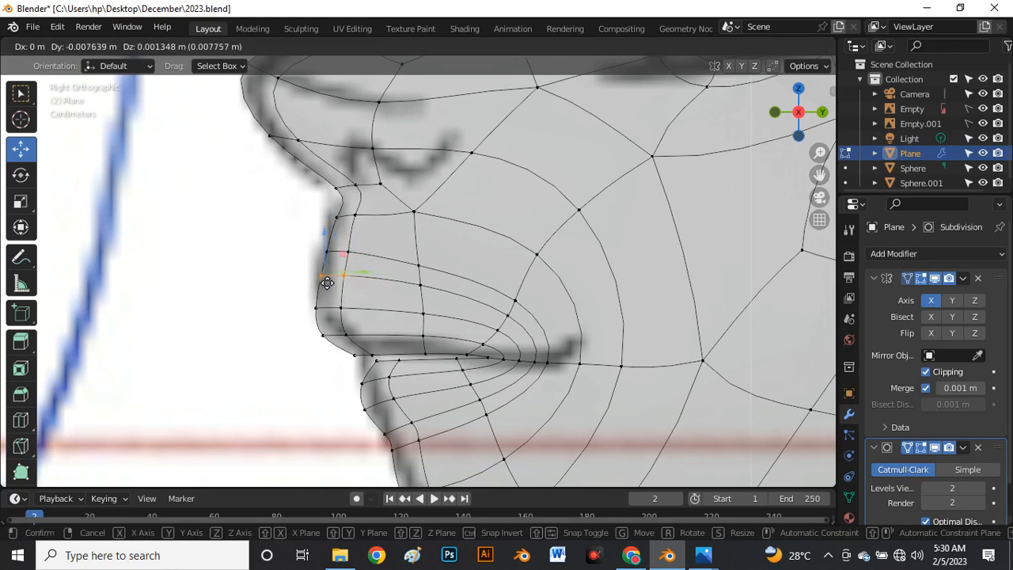
pyautogui.click(298, 279)
pyautogui.scroll(-3, 249, 256)
pyautogui.scroll(4, 380, 285)
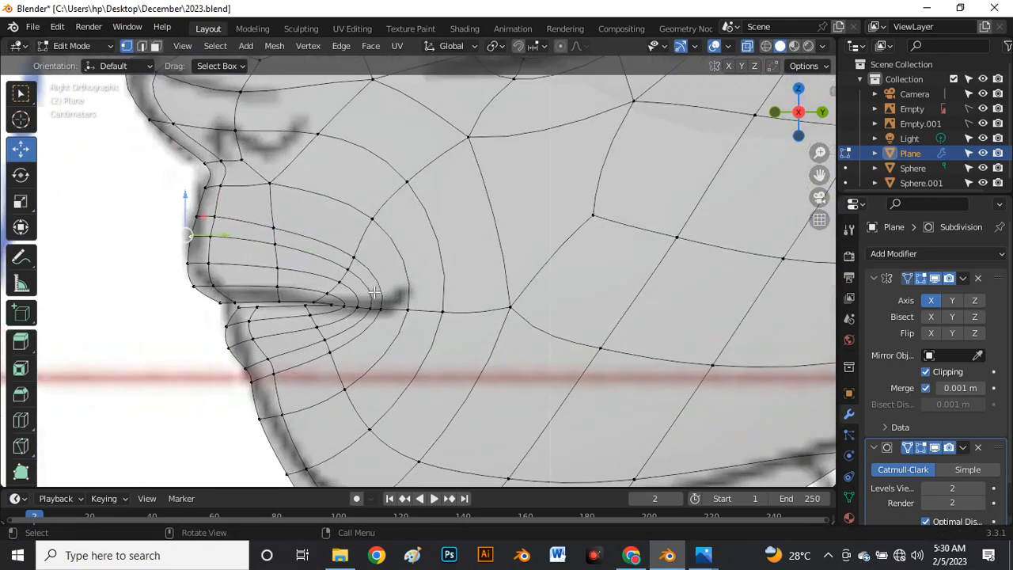
# Nudge the lower lip's top edge vertices to follow the reference mouth line
pyautogui.scroll(4, 240, 324)
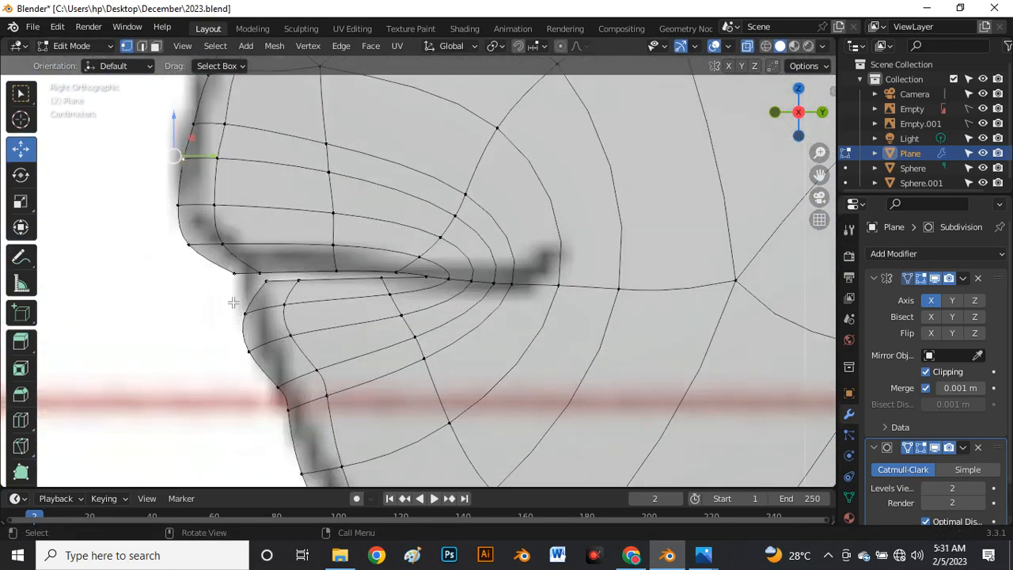
pyautogui.moveTo(278, 281); pyautogui.dragTo(301, 277)
pyautogui.click(164, 278)
pyautogui.scroll(-5, 246, 250)
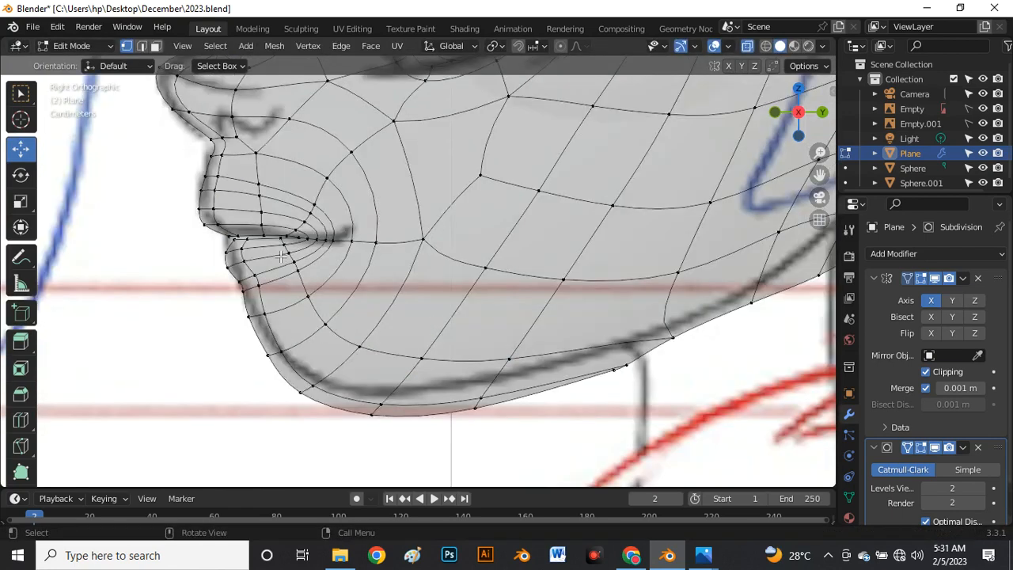
# Examine the shaded nose and mouth profile in Object Mode with X-ray off and the mesh deselected
pyautogui.hotkey('alt', 'z')
pyautogui.press('Tab')
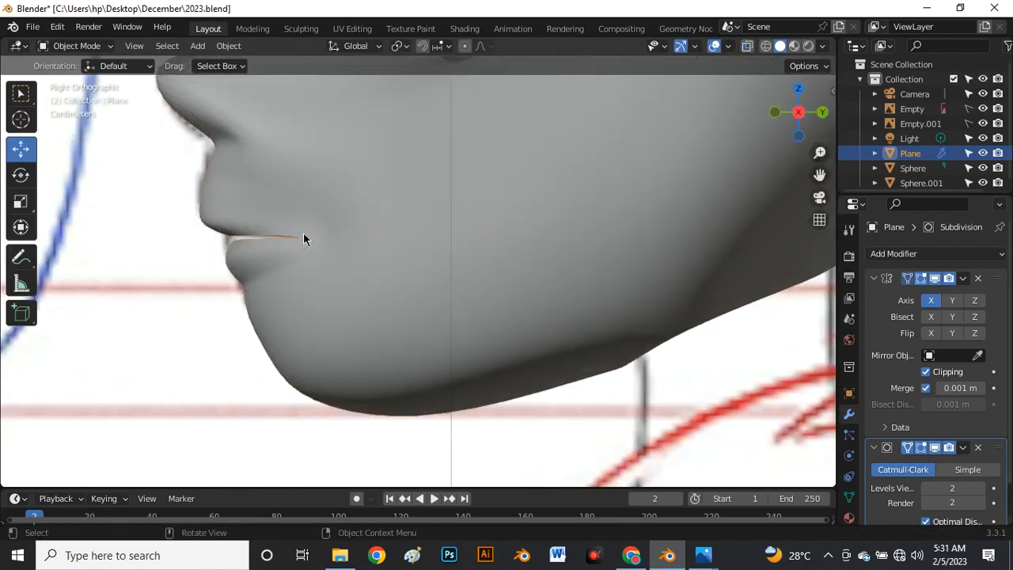
pyautogui.click(202, 251)
pyautogui.scroll(-4, 261, 246)
pyautogui.scroll(8, 277, 302)
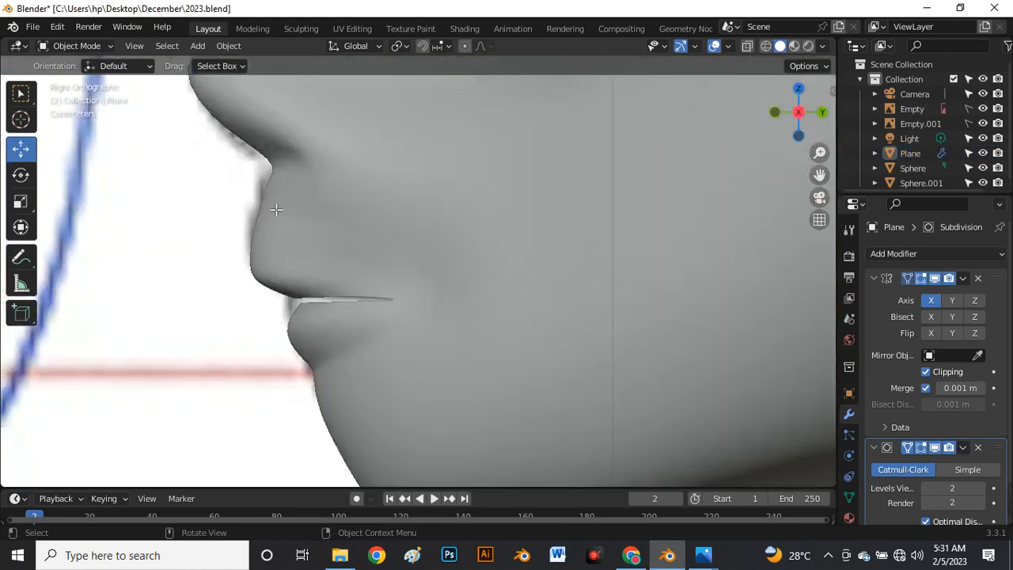
# Return to Edit Mode with X-ray and add an edge loop around the nose, slid close to its outer boundary
pyautogui.press('Tab')
pyautogui.scroll(-6, 276, 210)
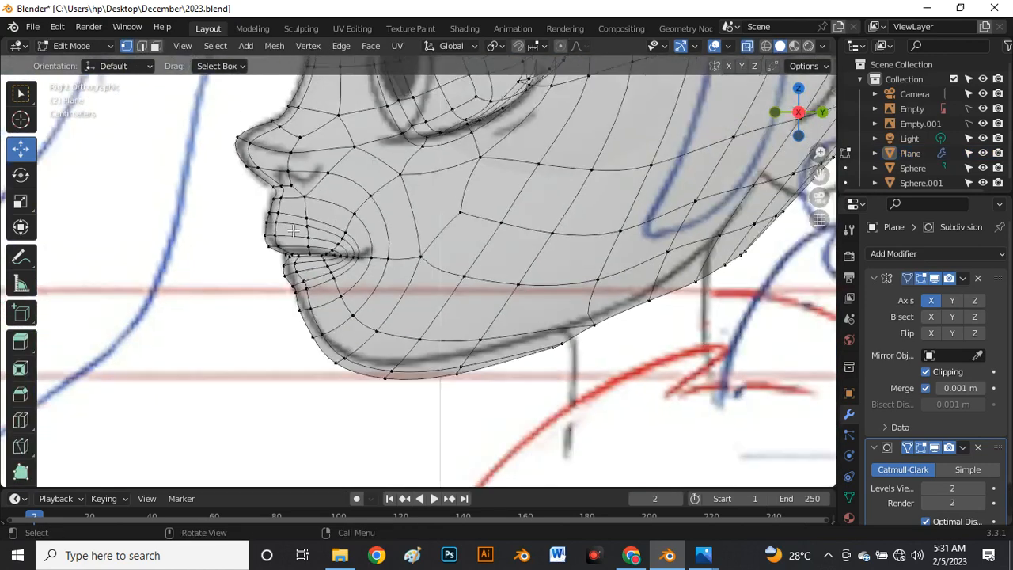
pyautogui.scroll(5, 281, 222)
pyautogui.scroll(3, 297, 278)
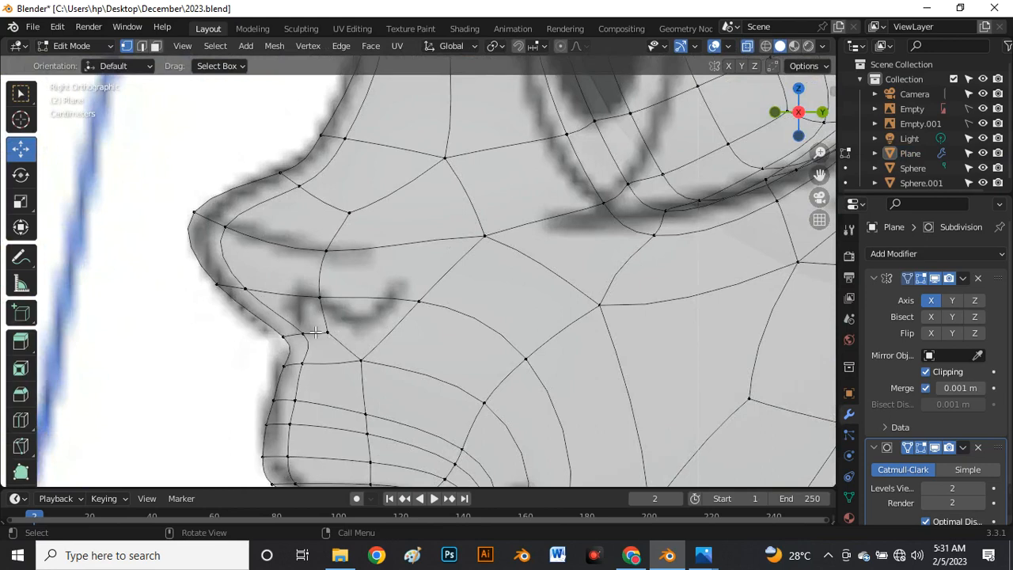
pyautogui.hotkey('ctrl', 'r')
pyautogui.click(376, 213)
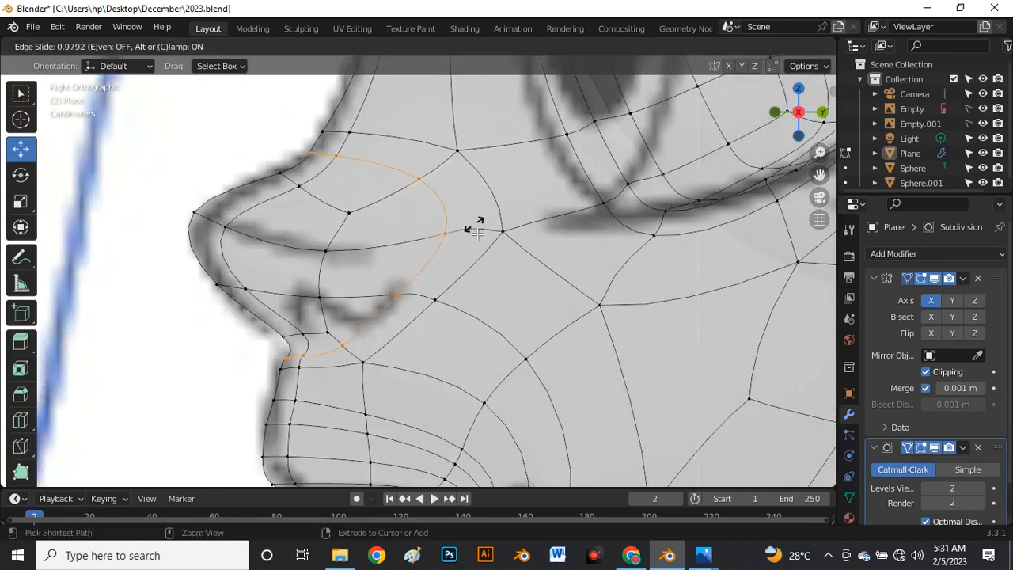
pyautogui.click(477, 221)
# Reposition the edge rows just under the nose to tidy the spacing around the new loop
pyautogui.click(285, 364)
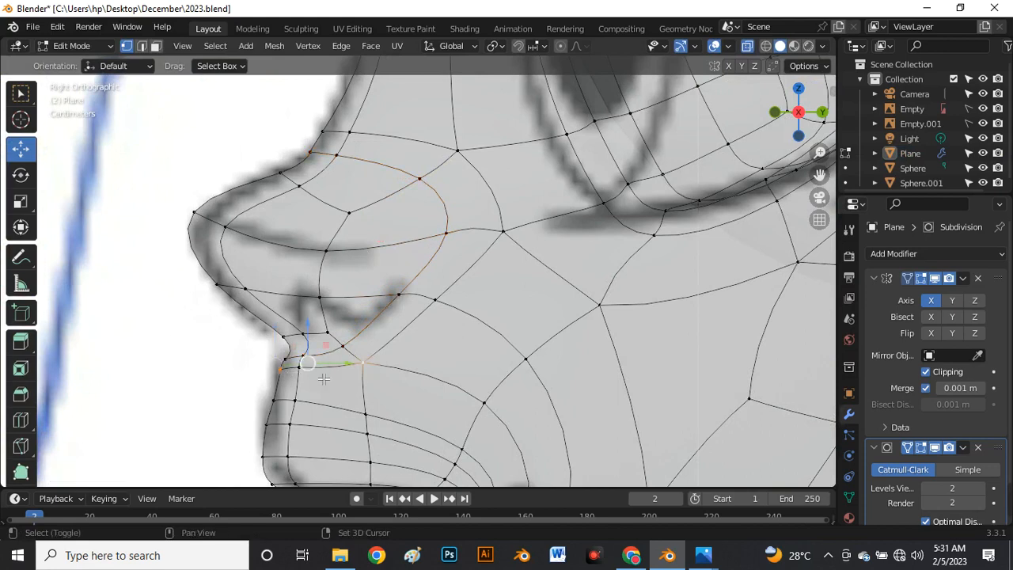
pyautogui.press('g')
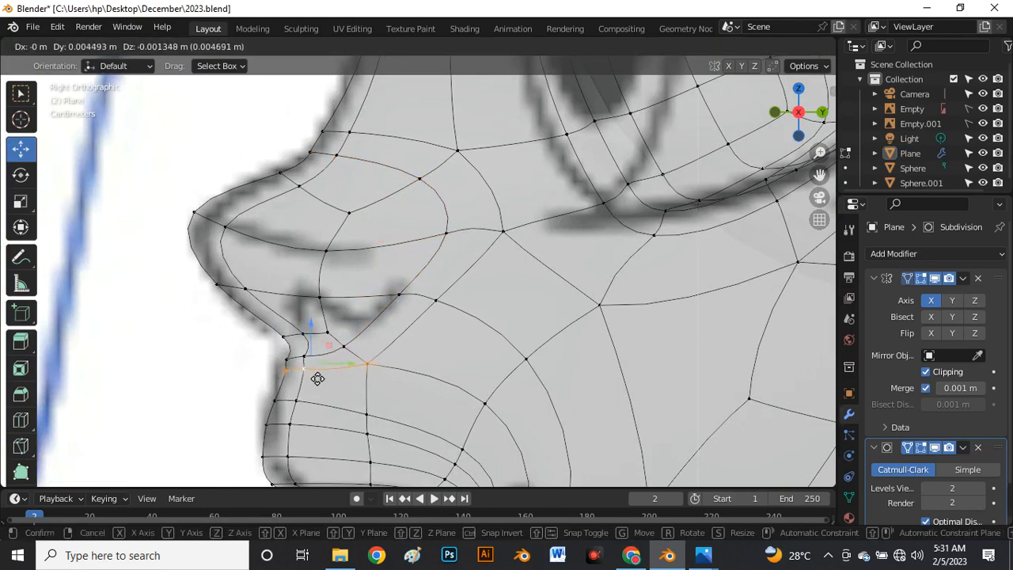
pyautogui.click(320, 379)
pyautogui.scroll(4, 290, 369)
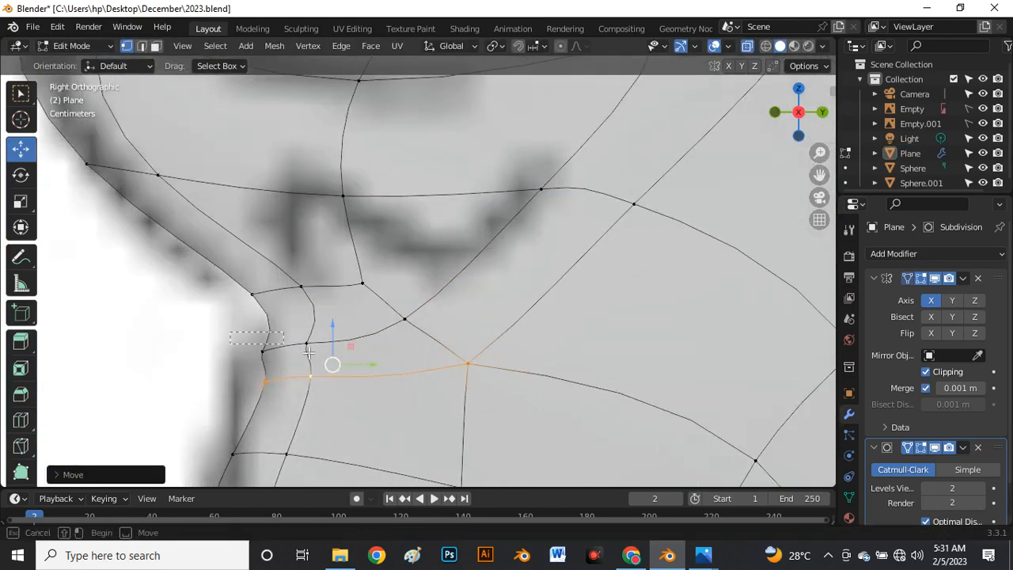
pyautogui.moveTo(309, 352)
pyautogui.mouseDown()
pyautogui.moveTo(320, 360)
pyautogui.moveTo(304, 360)
pyautogui.mouseUp()
pyautogui.moveTo(357, 407); pyautogui.dragTo(357, 407)
pyautogui.moveTo(283, 357)
pyautogui.mouseDown()
pyautogui.moveTo(272, 371)
pyautogui.moveTo(288, 373)
pyautogui.mouseUp()
pyautogui.click(269, 348)
pyautogui.scroll(-8, 255, 320)
pyautogui.scroll(6, 237, 320)
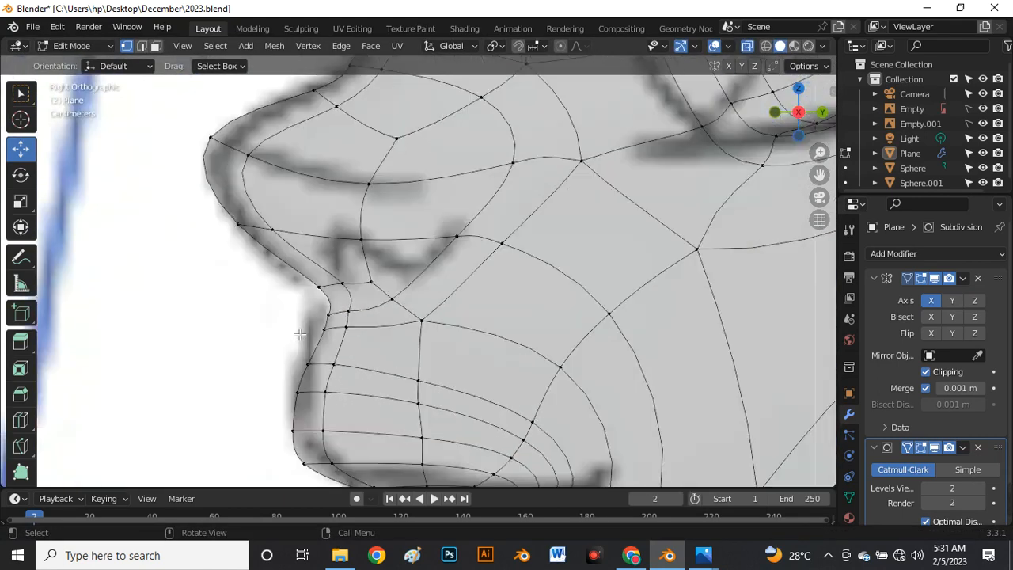
# Move the vertices between the nose base and upper lip forward onto the reference profile
pyautogui.scroll(3, 317, 321)
pyautogui.moveTo(404, 358); pyautogui.dragTo(421, 366)
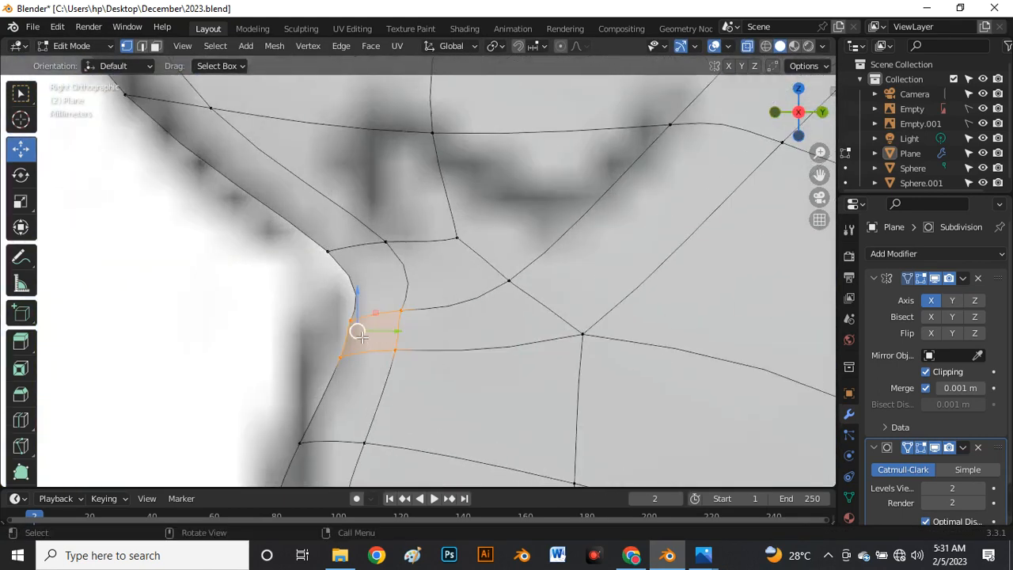
pyautogui.moveTo(357, 334); pyautogui.dragTo(267, 324)
pyautogui.click(271, 338)
pyautogui.scroll(-4, 273, 345)
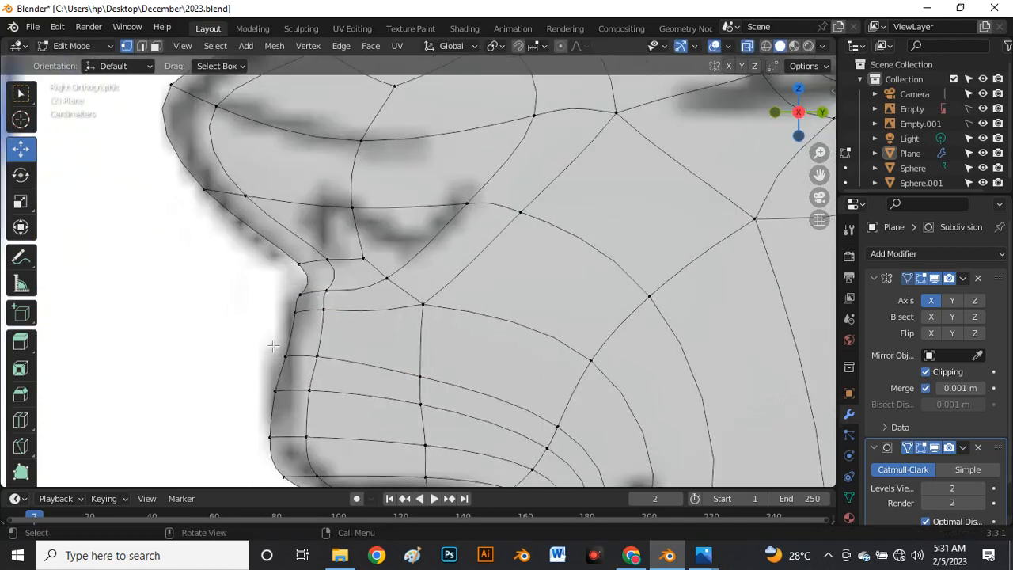
pyautogui.moveTo(315, 362); pyautogui.dragTo(283, 361)
# Vertex-slide the junction vertex below the nostril slightly back along its edge toward the cheek
pyautogui.scroll(-2, 249, 315)
pyautogui.scroll(4, 321, 277)
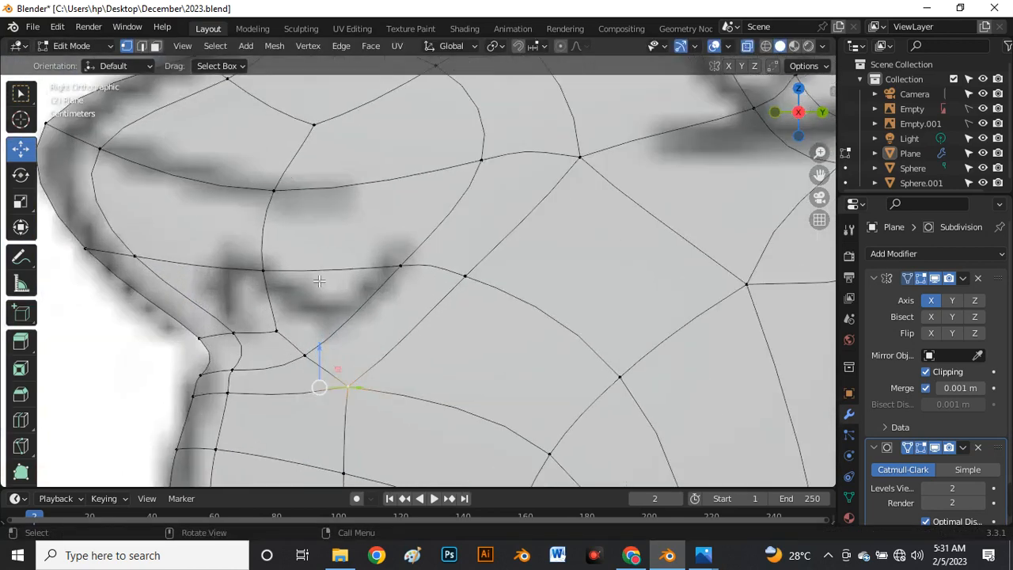
pyautogui.hotkey('shift', 'v')
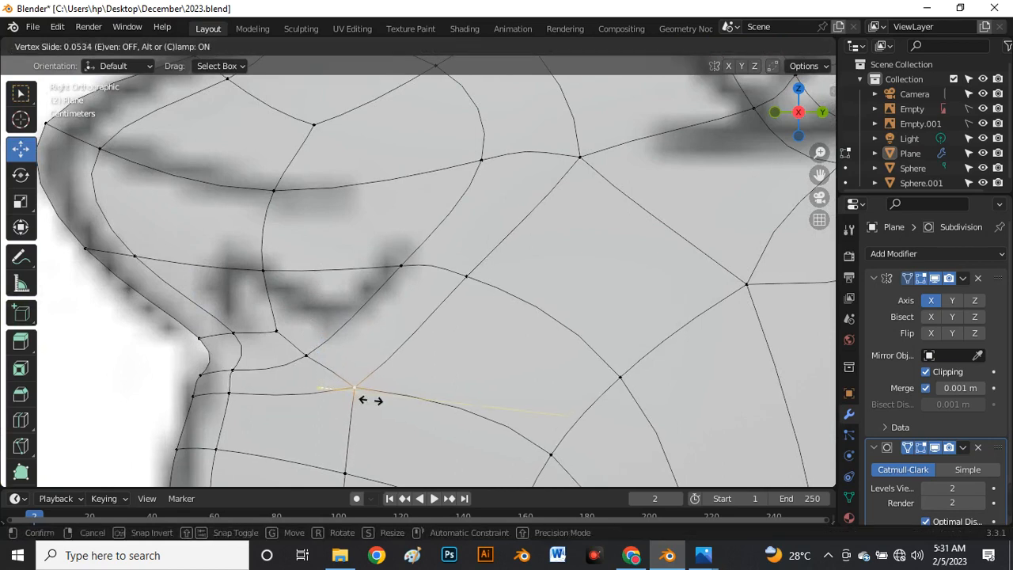
pyautogui.click(369, 398)
pyautogui.scroll(-3, 399, 333)
pyautogui.scroll(-4, 392, 193)
pyautogui.scroll(4, 332, 245)
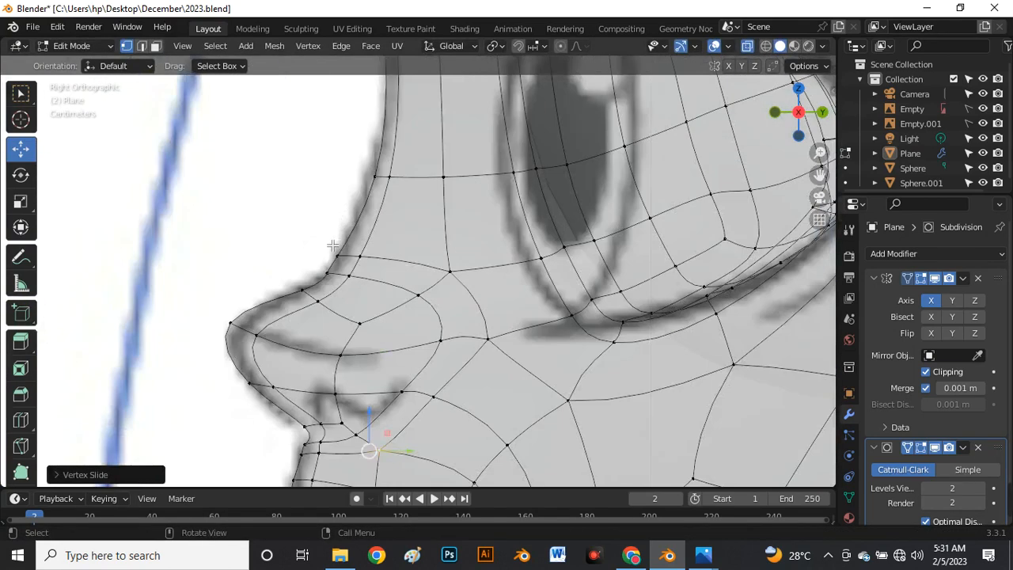
# Slide the lower nose bridge edge up along the profile and align the vertices above the nose tip with the reference
pyautogui.moveTo(373, 265); pyautogui.dragTo(373, 265)
pyautogui.press('g')
pyautogui.press('g')
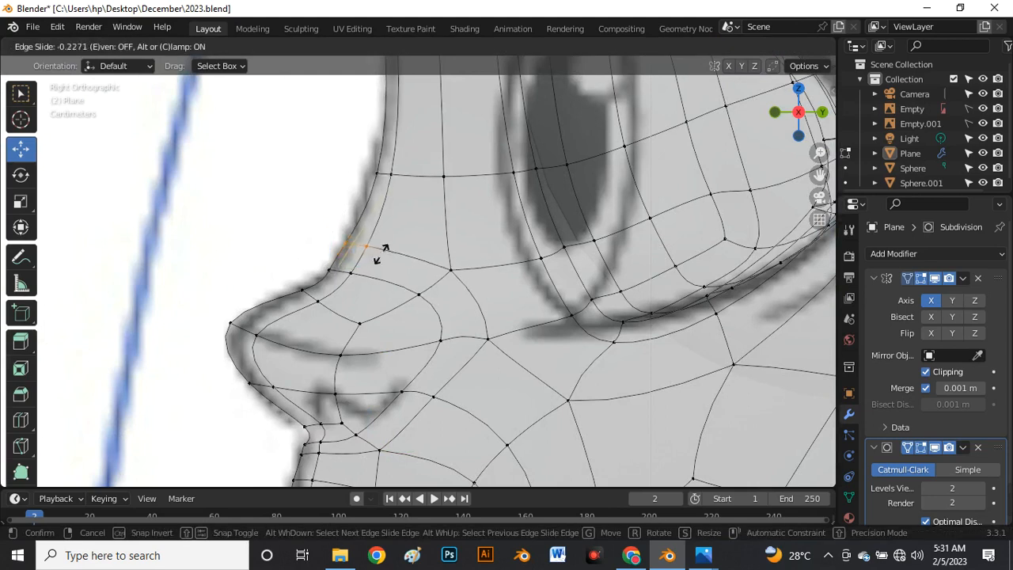
pyautogui.click(388, 240)
pyautogui.click(320, 307)
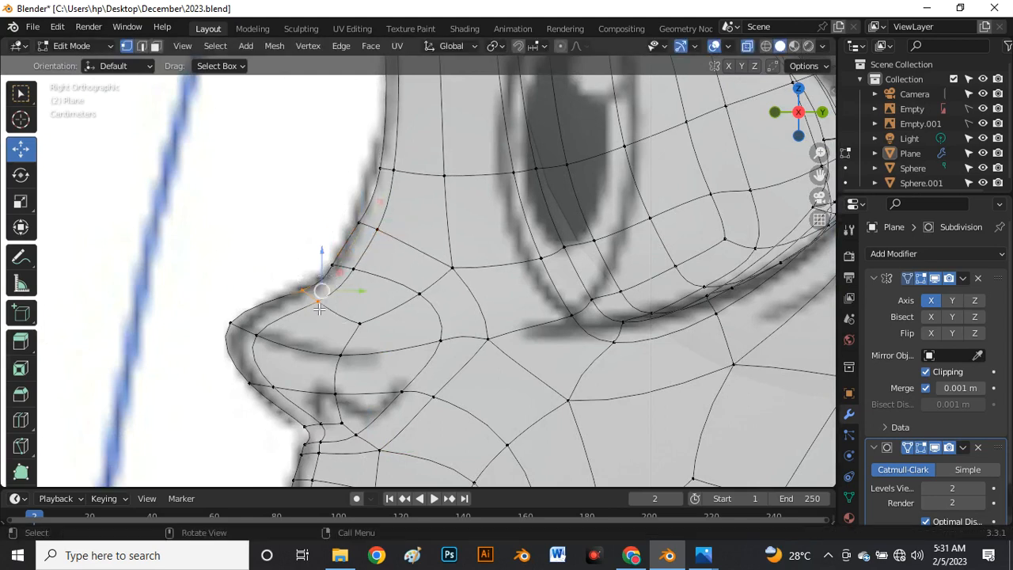
pyautogui.moveTo(321, 294); pyautogui.dragTo(320, 291)
pyautogui.click(294, 249)
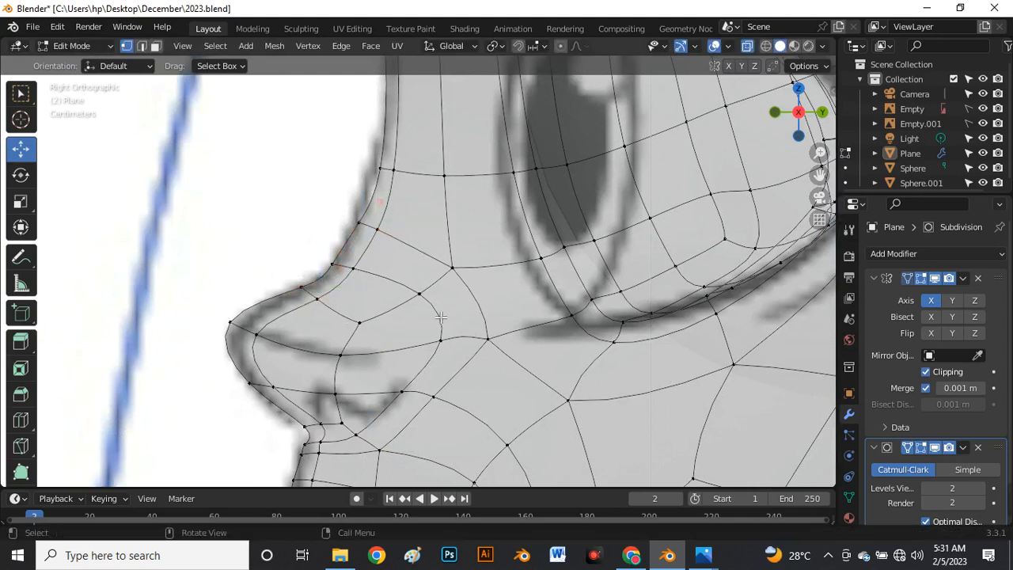
# Try to vertex-slide the new loop's vertex behind the nostril, and toggle the Subdivision modifier's viewport display off and on
pyautogui.keyDown('shift'); pyautogui.moveTo(434, 414); pyautogui.dragTo(444, 350, button='middle'); pyautogui.keyUp('shift')
pyautogui.press('g')
pyautogui.press('g')
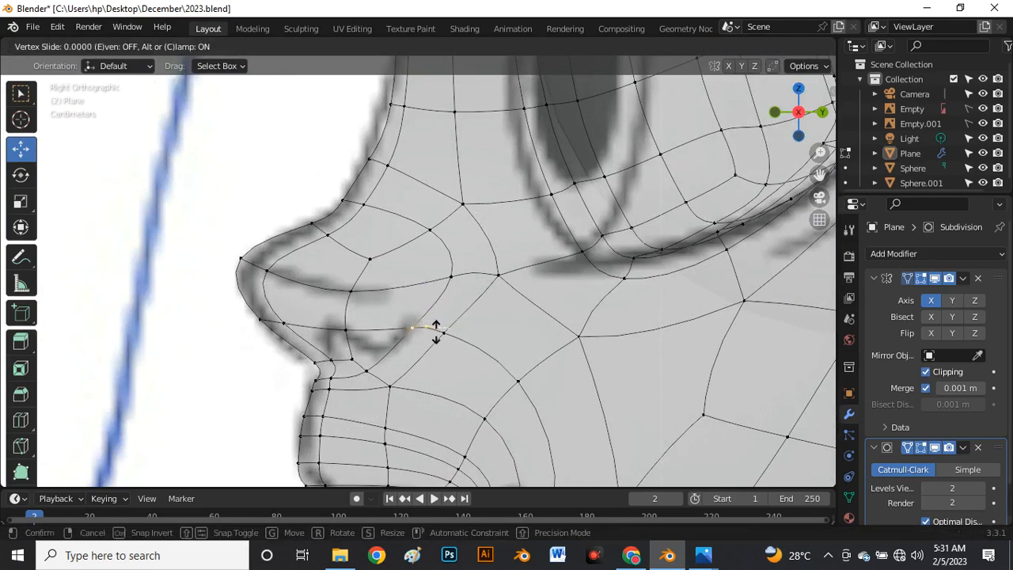
pyautogui.click(437, 332)
pyautogui.press('g')
pyautogui.press('g')
pyautogui.click(452, 337)
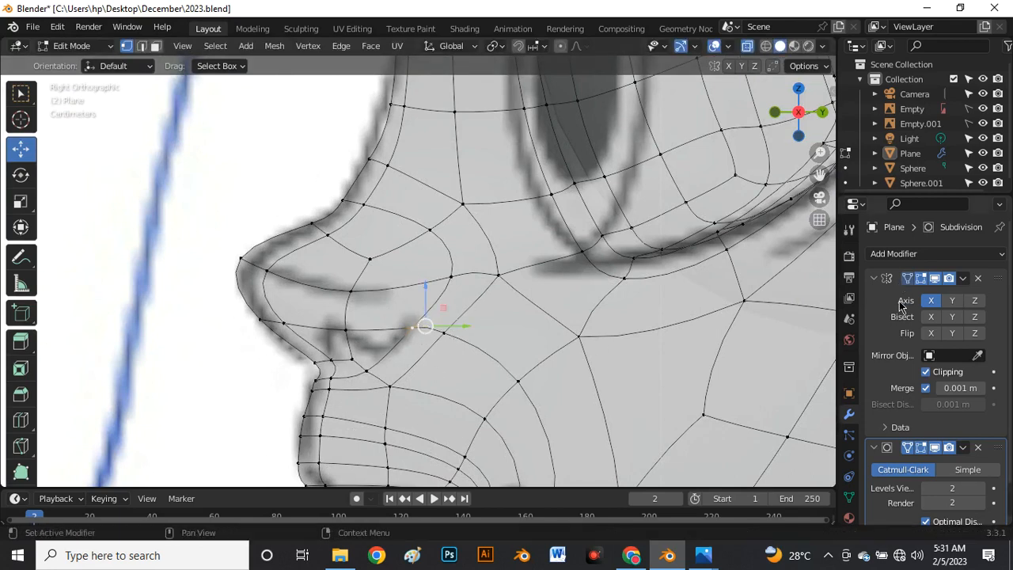
pyautogui.click(935, 447)
pyautogui.click(936, 447)
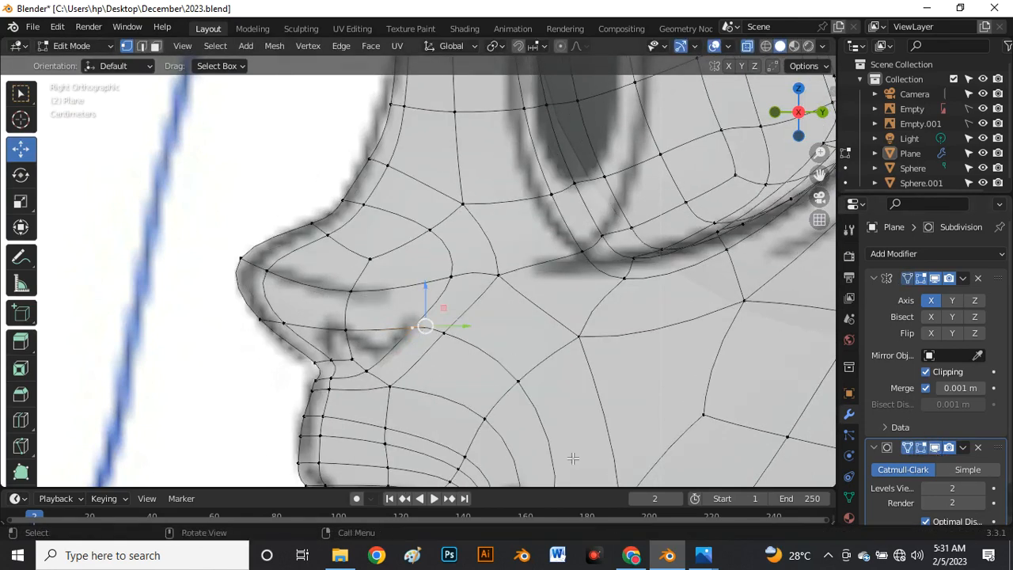
# Examine the smoothed nose and mouth from the front and compare their mesh with the front reference drawing
pyautogui.press('Tab')
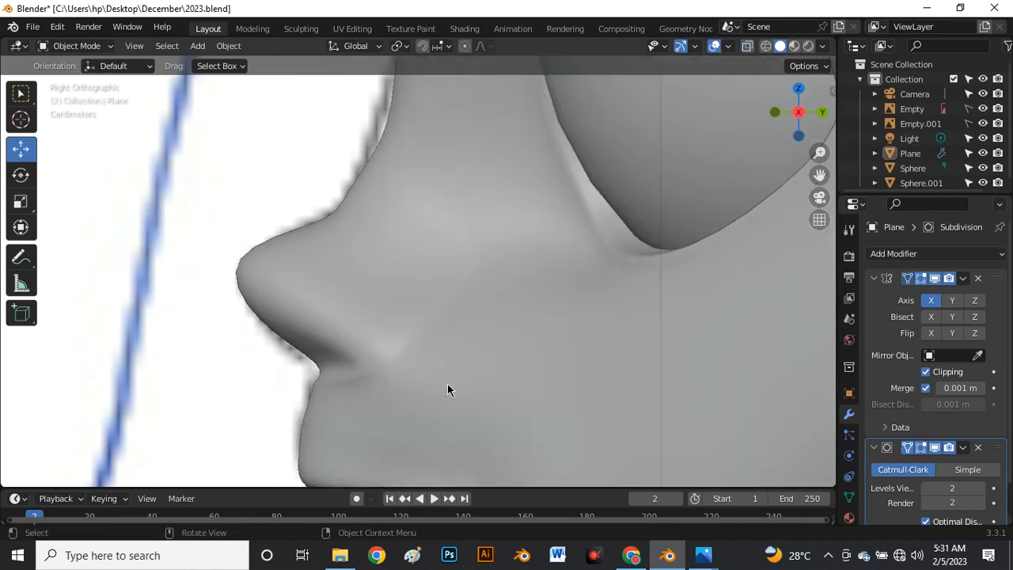
pyautogui.click(345, 254)
pyautogui.moveTo(346, 255); pyautogui.dragTo(532, 315, button='middle')
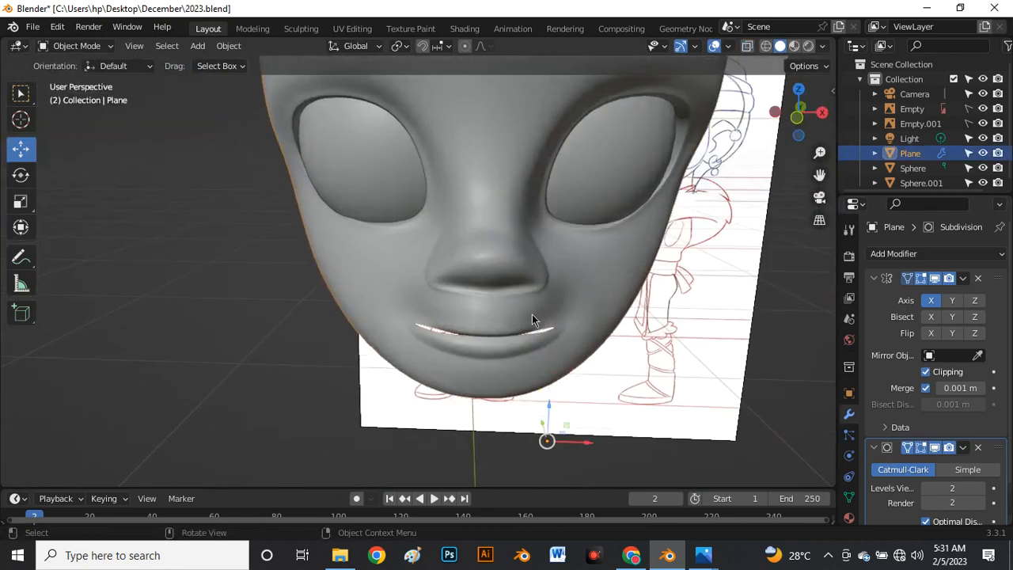
pyautogui.scroll(2, 523, 301)
pyautogui.press('`')
pyautogui.click(441, 235)
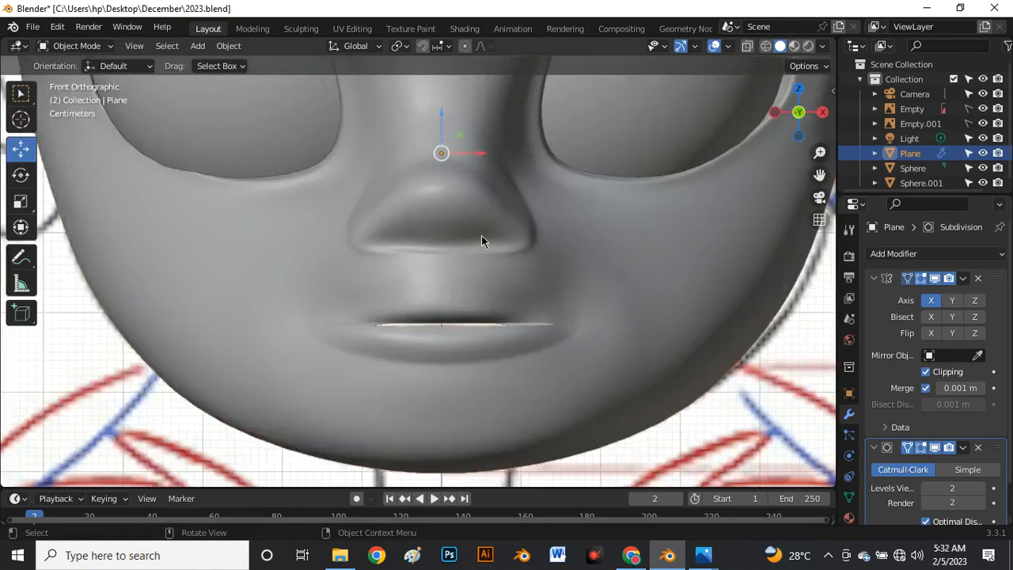
pyautogui.press('Tab')
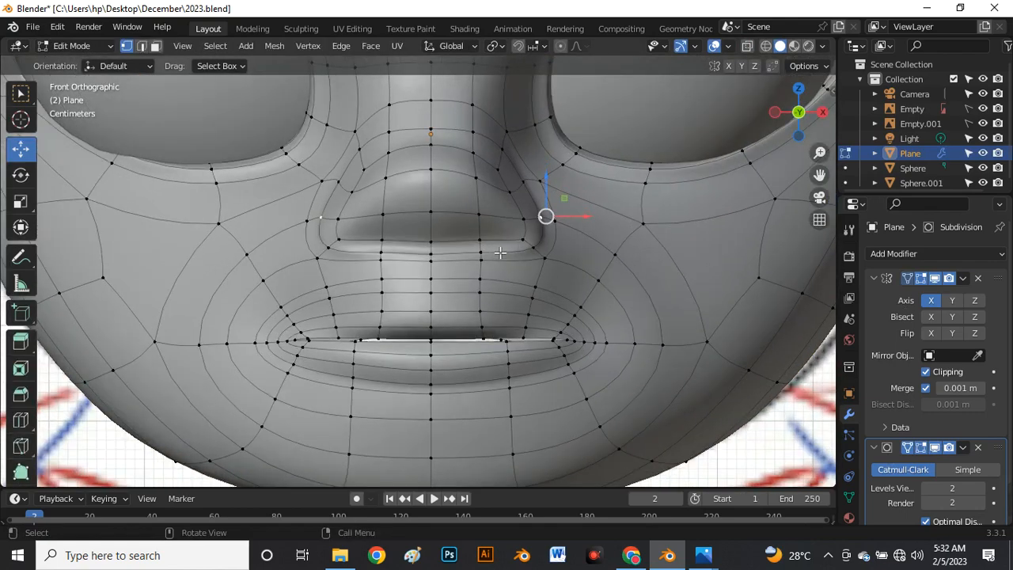
pyautogui.hotkey('alt', 'z')
pyautogui.scroll(4, 500, 252)
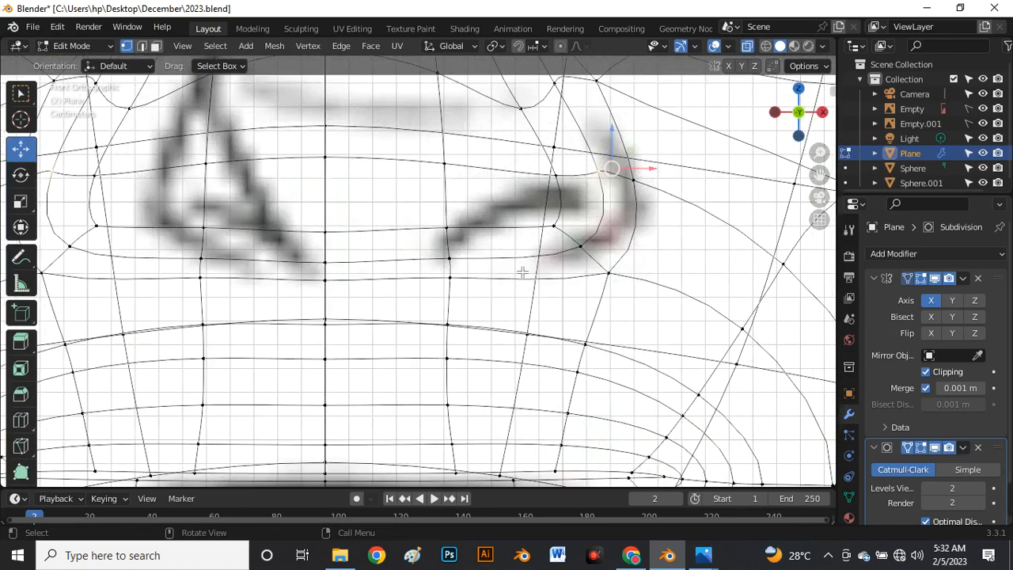
pyautogui.scroll(-5, 522, 269)
pyautogui.scroll(4, 548, 148)
pyautogui.scroll(-4, 523, 261)
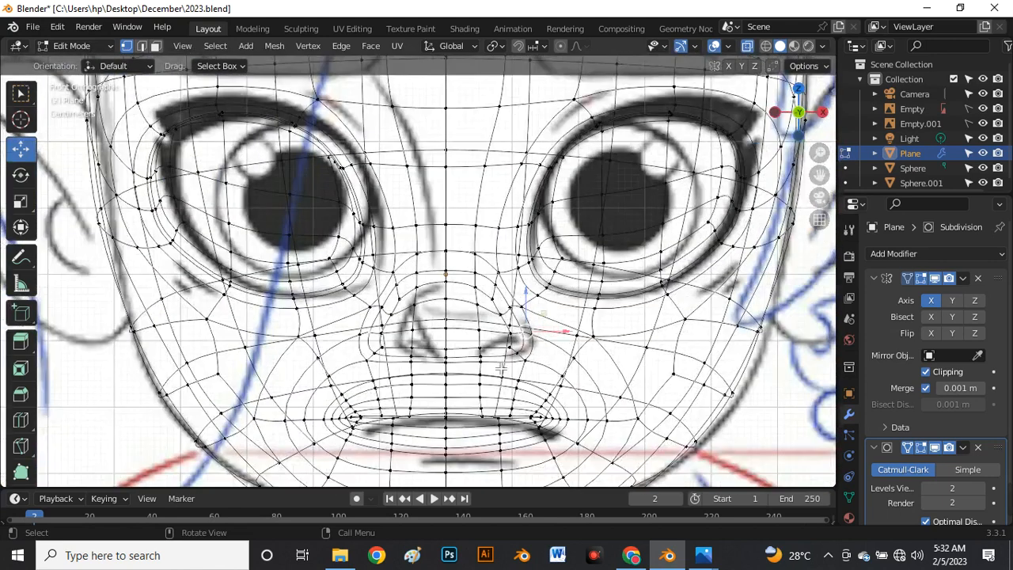
pyautogui.scroll(4, 500, 369)
pyautogui.hotkey('alt', 'z')
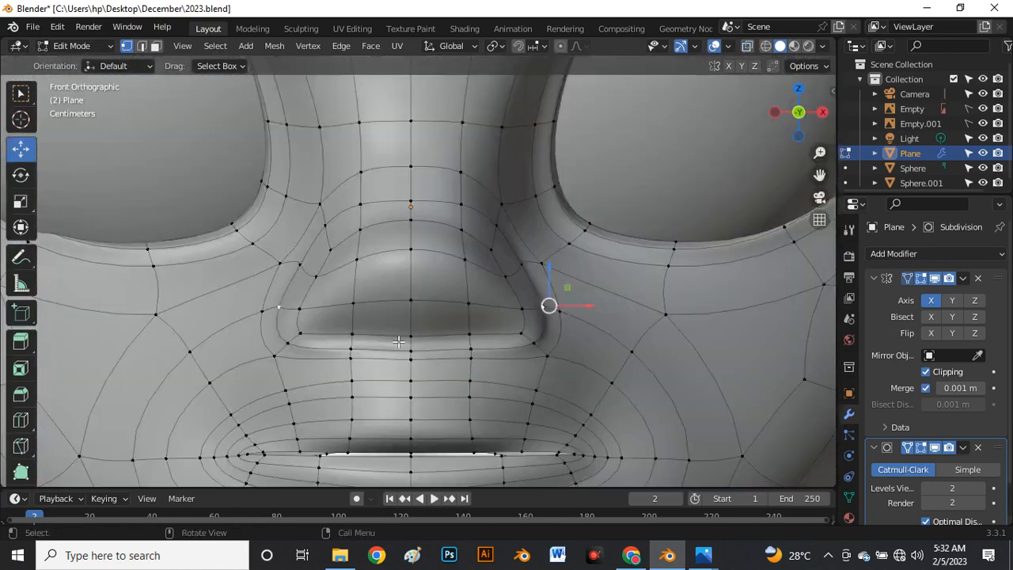
# In the right side view, hide the Sphere eyeball so the mesh around the eye socket is unobstructed
pyautogui.press('`')
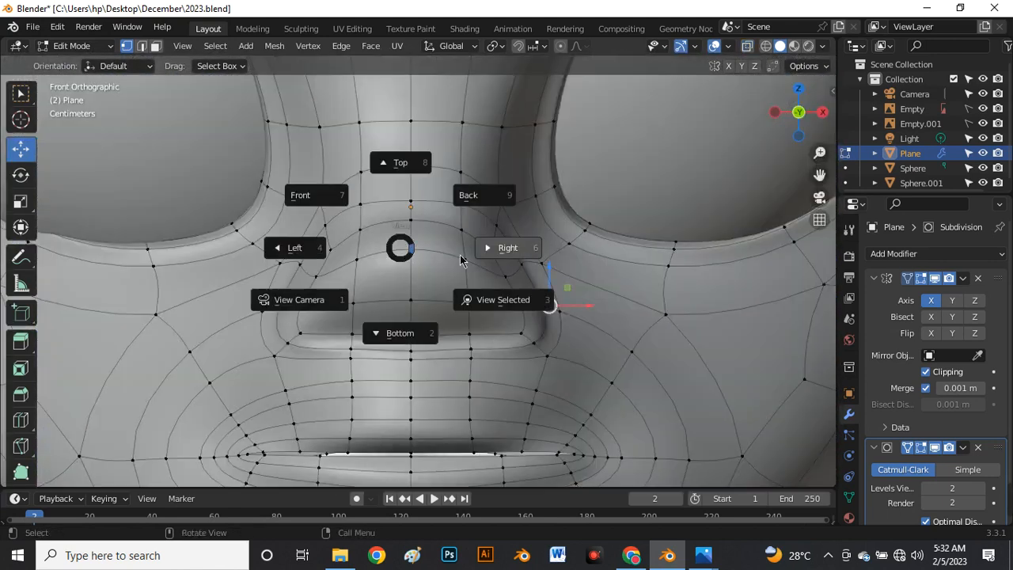
pyautogui.click(508, 248)
pyautogui.scroll(-4, 404, 304)
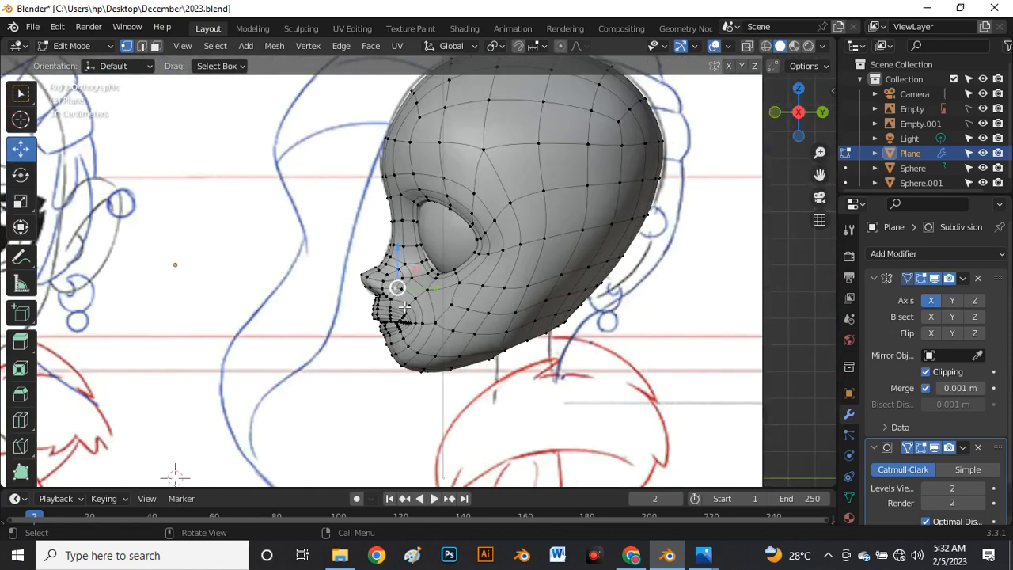
pyautogui.scroll(-1, 403, 307)
pyautogui.click(984, 168)
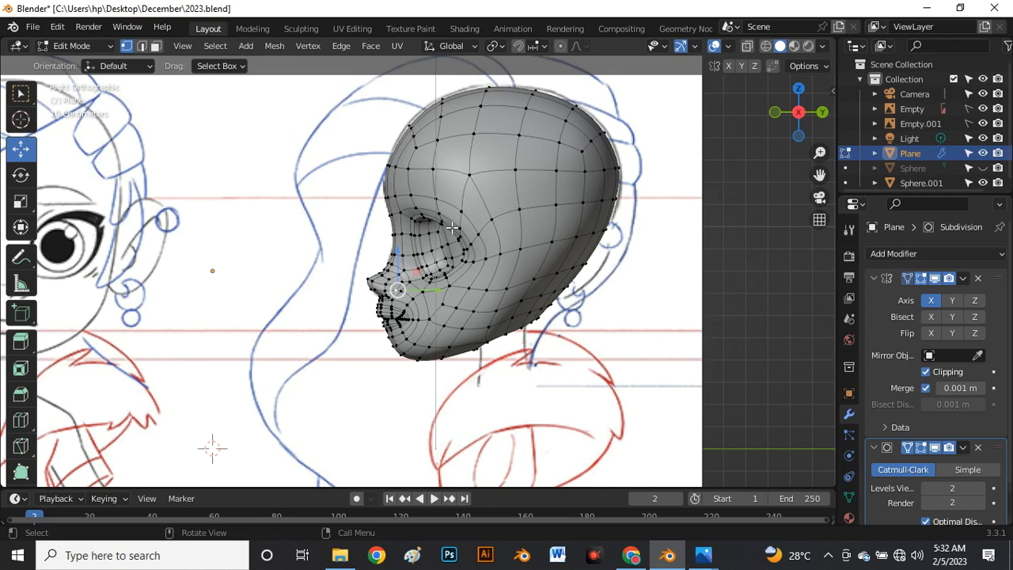
# Select the faces covering the nose, mouth, chin and inner cheeks in face mode, redoing the box selection from the front
pyautogui.press('3')
pyautogui.scroll(5, 376, 276)
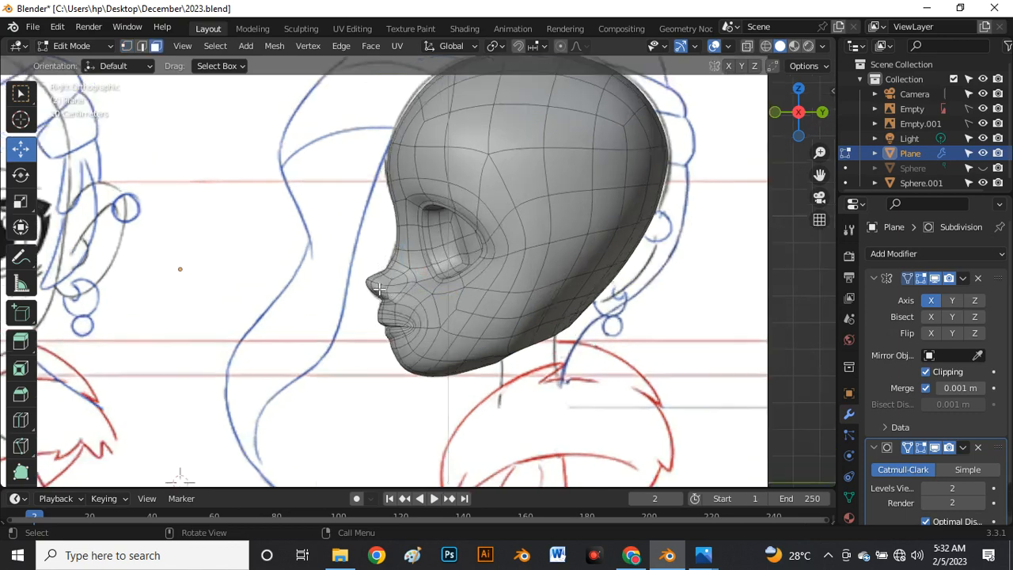
pyautogui.moveTo(342, 151); pyautogui.dragTo(494, 437)
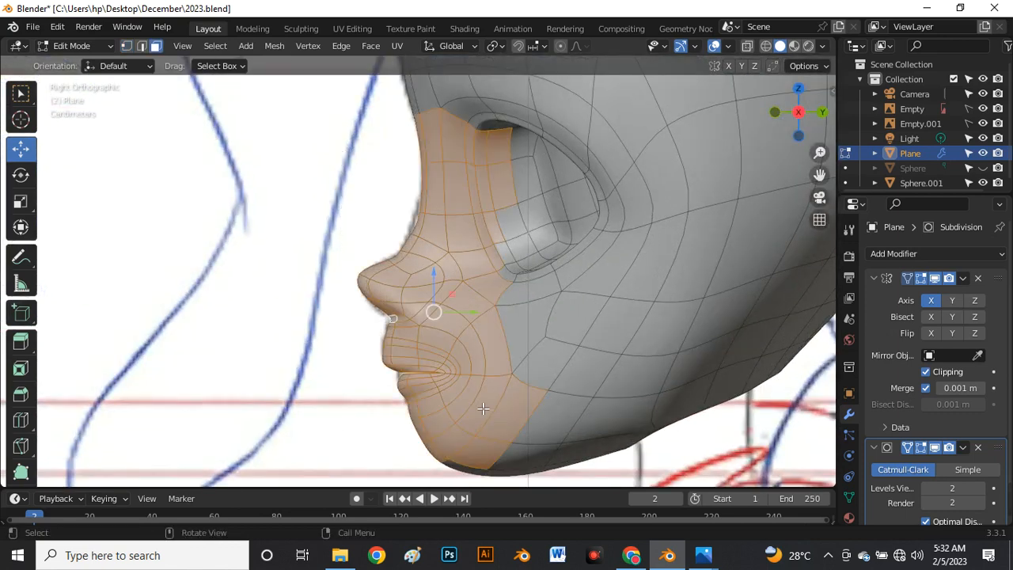
pyautogui.press('`')
pyautogui.click(392, 345)
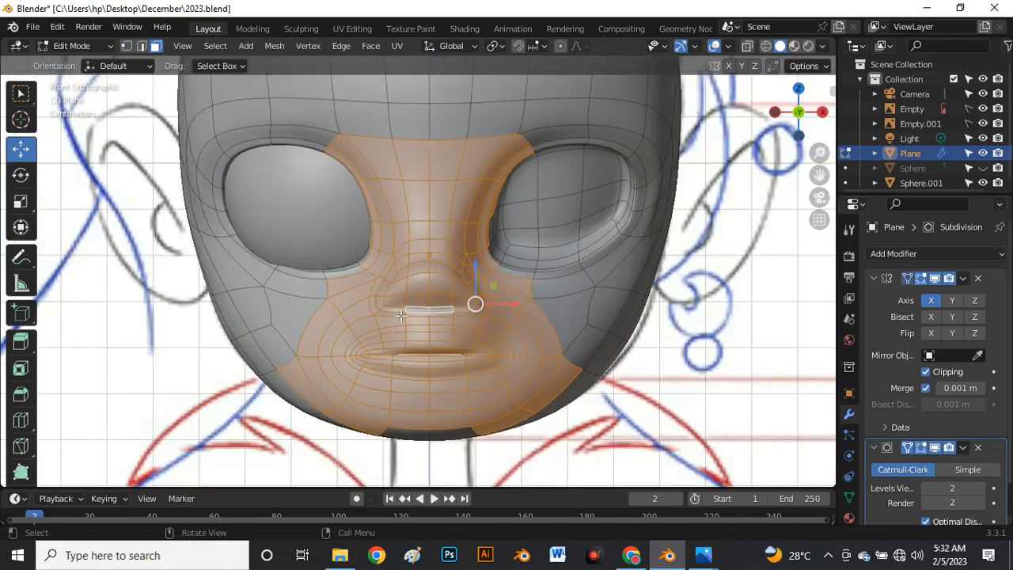
pyautogui.hotkey('alt', 'a')
pyautogui.press('b')
pyautogui.moveTo(361, 227); pyautogui.dragTo(506, 418)
pyautogui.press('b')
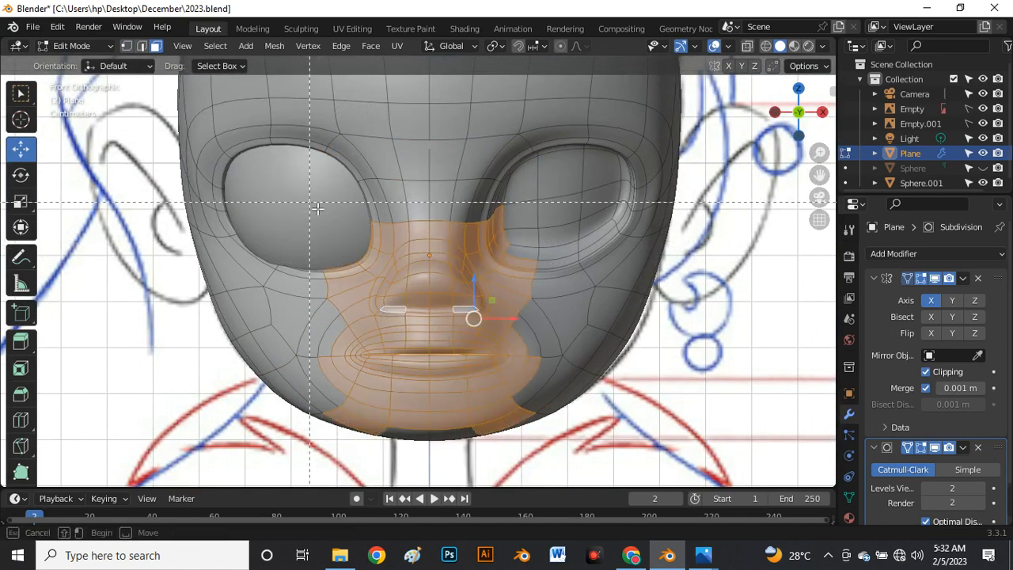
pyautogui.moveTo(367, 269); pyautogui.dragTo(584, 443)
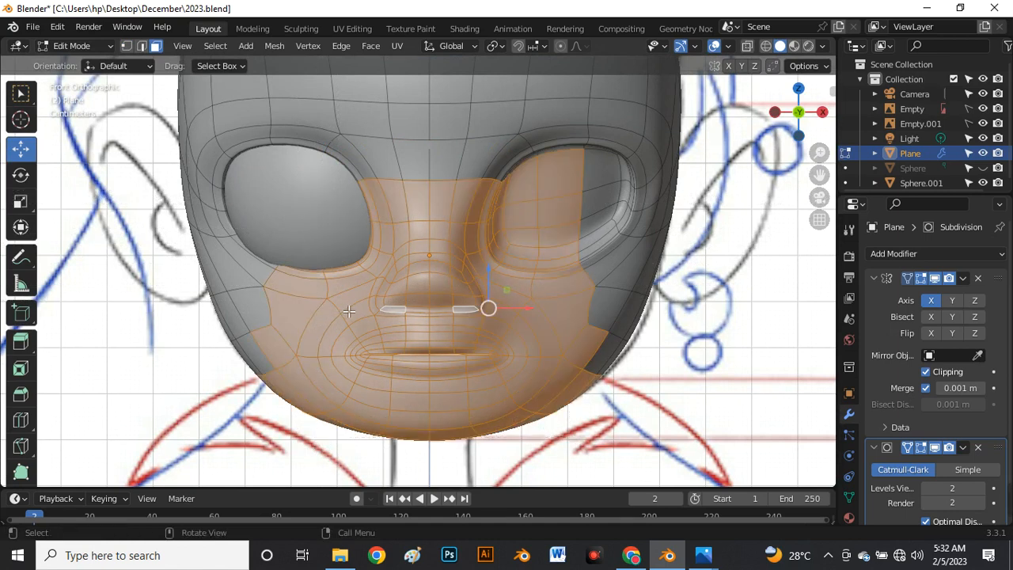
# Shrink the face selection around the nose and mouth, and isolate it by hiding the unselected faces and Sphere.001
pyautogui.press('`')
pyautogui.click(445, 310)
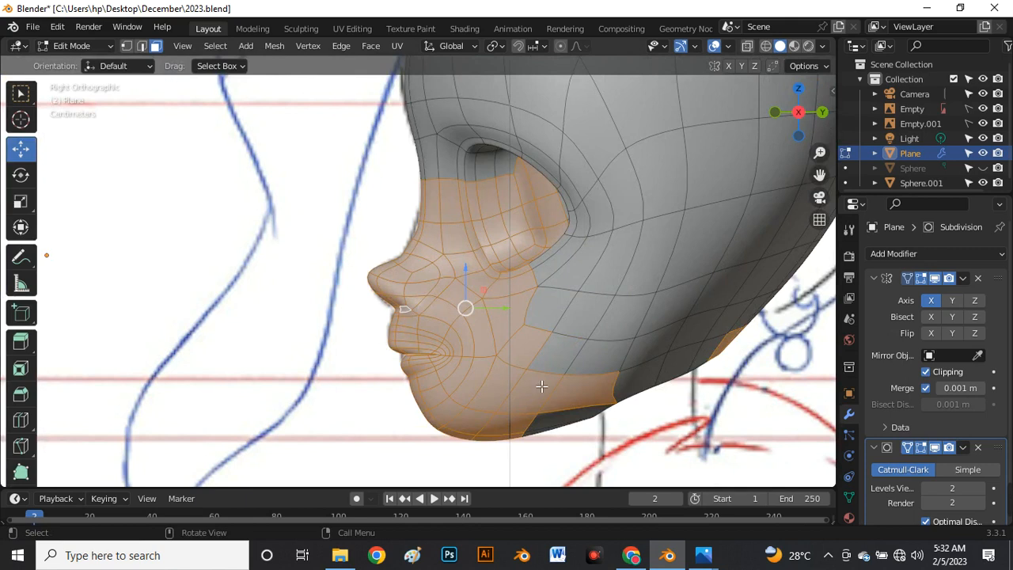
pyautogui.press('`')
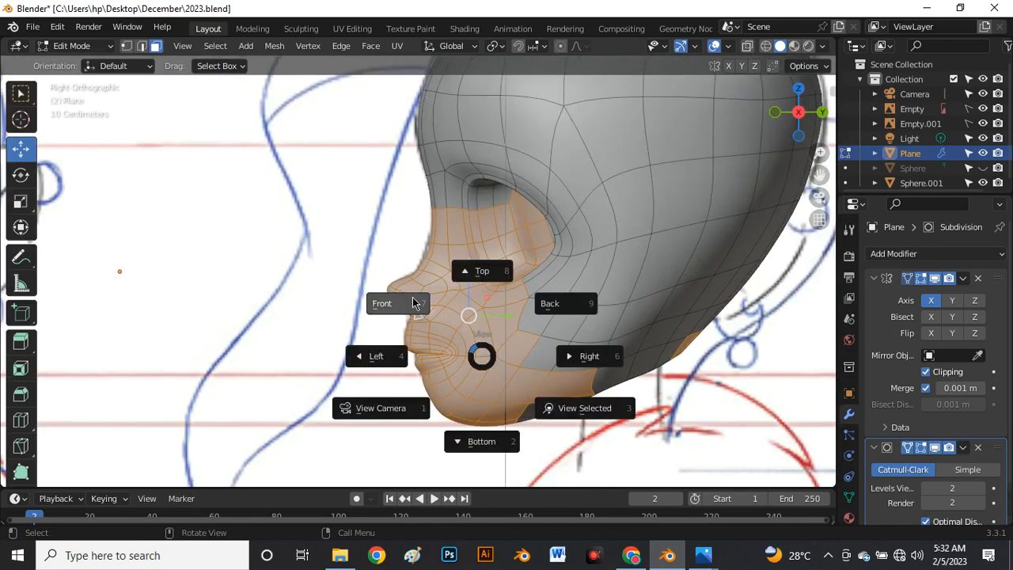
pyautogui.click(457, 301)
pyautogui.press('ctrl+KP_Subtract')
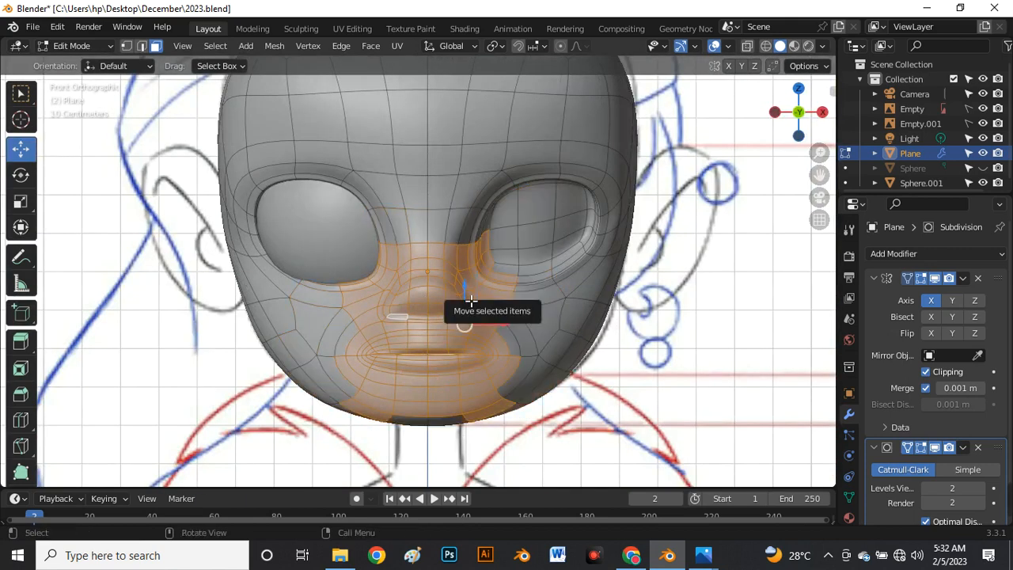
pyautogui.hotkey('alt', 'h')
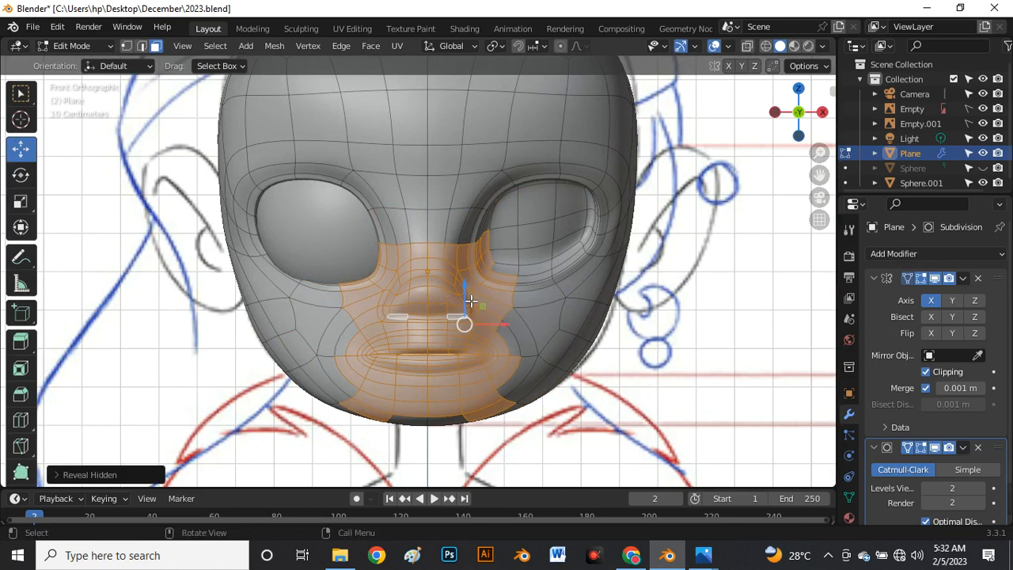
pyautogui.hotkey('shift', 'h')
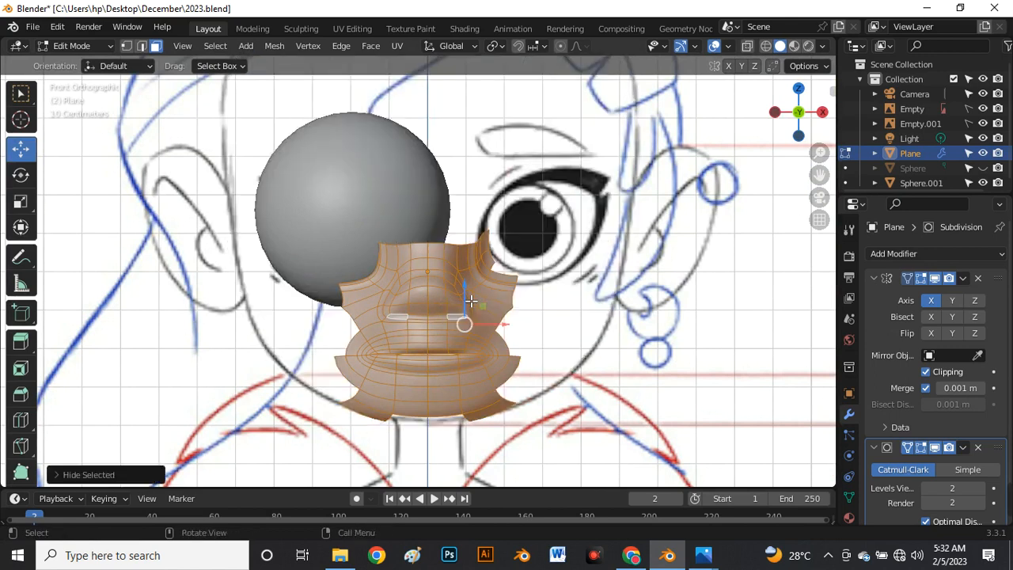
pyautogui.click(983, 183)
pyautogui.scroll(2, 460, 342)
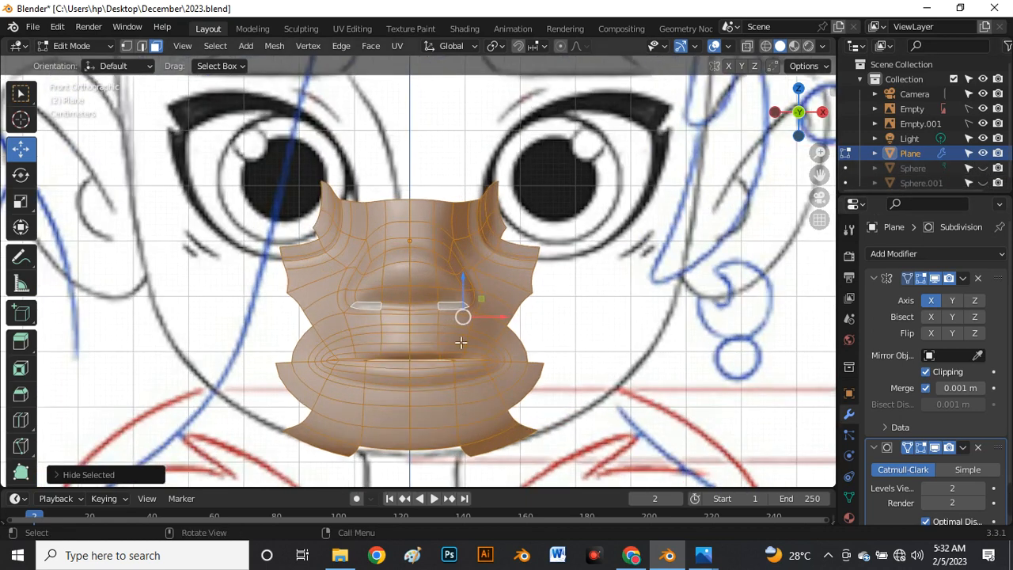
# Compare the isolated nose and mouth vertices with the front reference drawing in vertex mode
pyautogui.press('1')
pyautogui.hotkey('alt', 'z')
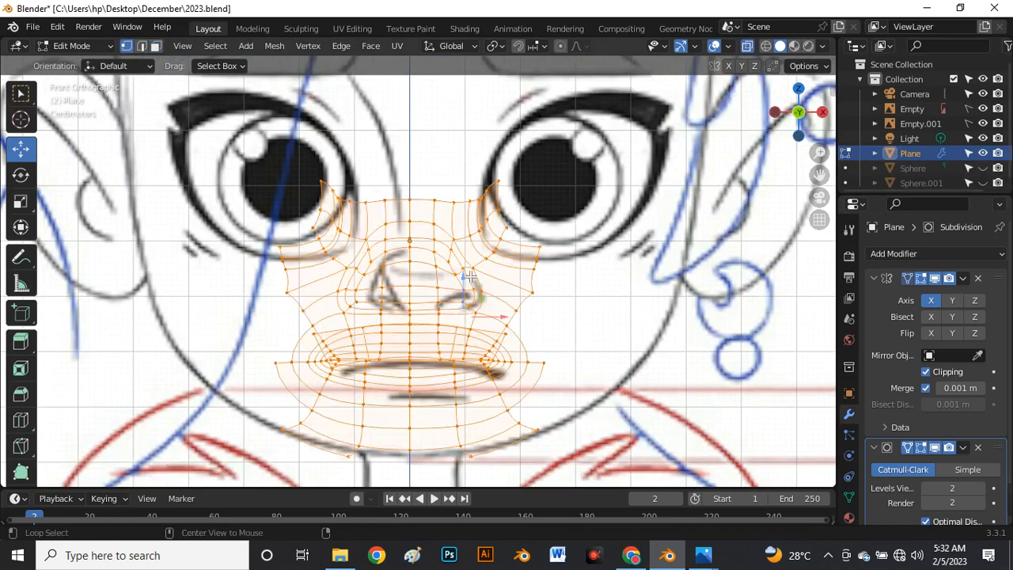
pyautogui.scroll(5, 465, 273)
pyautogui.scroll(-4, 360, 218)
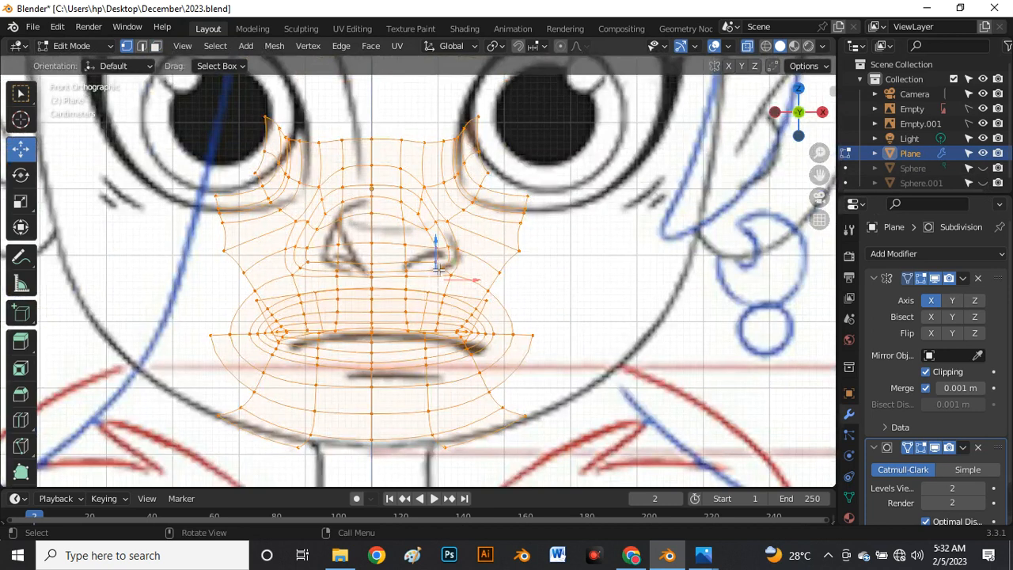
pyautogui.scroll(4, 437, 270)
pyautogui.hotkey('alt', 'z')
pyautogui.scroll(-2, 476, 262)
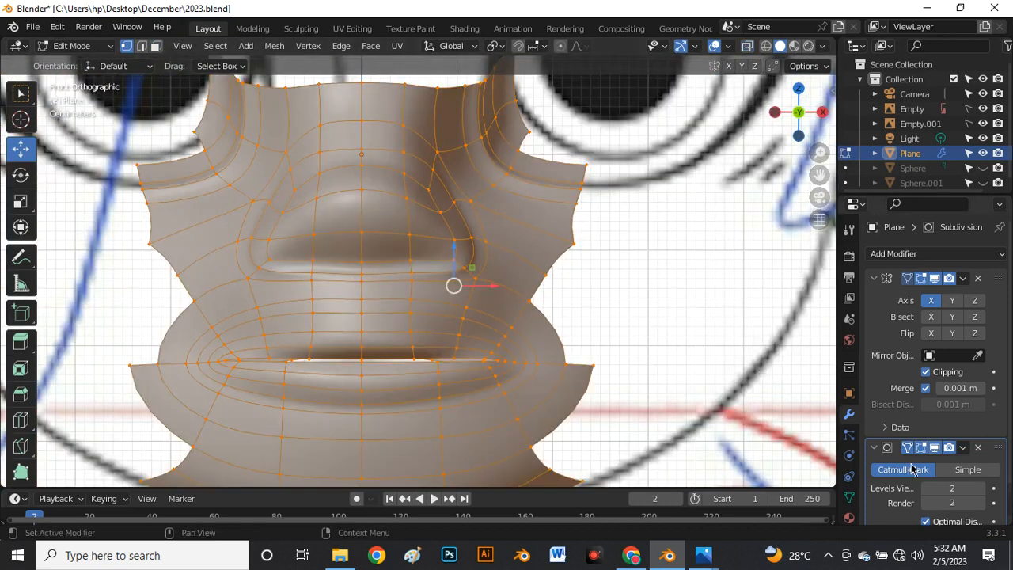
# Edge-slide the loop around the nose and nostril forward about halfway toward the nose tip, with the Subdivision display off while sliding
pyautogui.click(934, 448)
pyautogui.press('`')
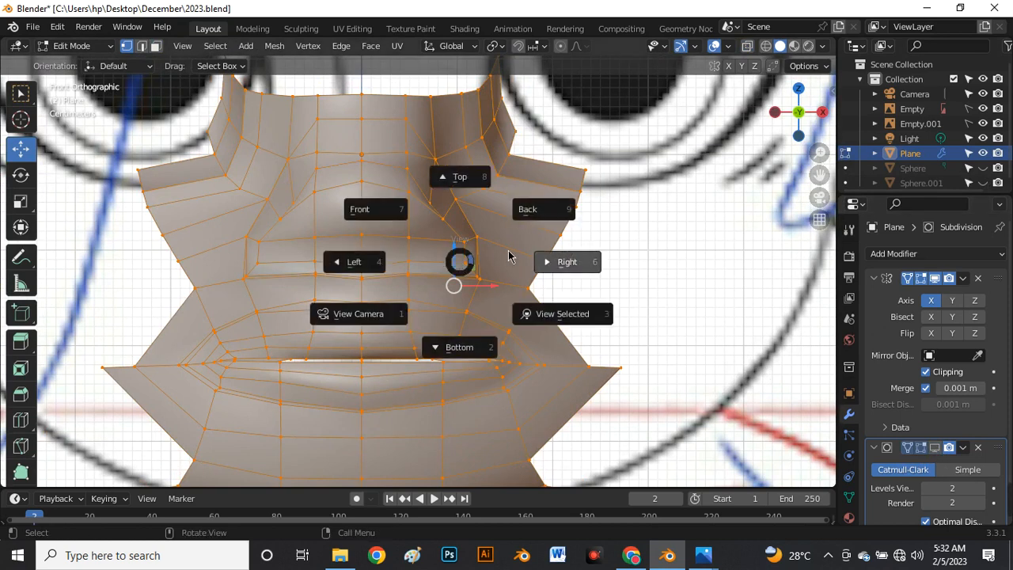
pyautogui.click(564, 262)
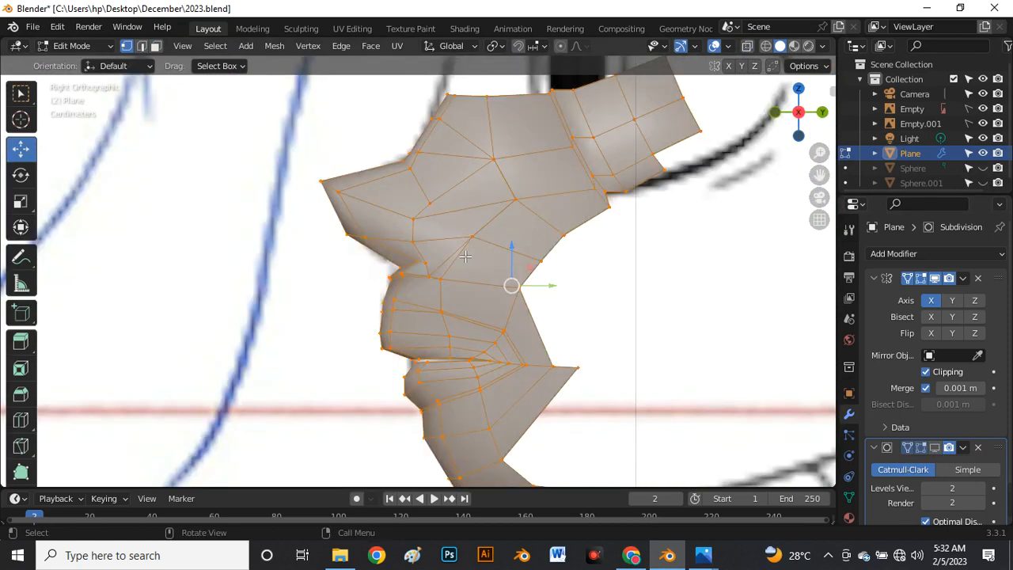
pyautogui.keyDown('alt'); pyautogui.click(448, 273); pyautogui.keyUp('alt')
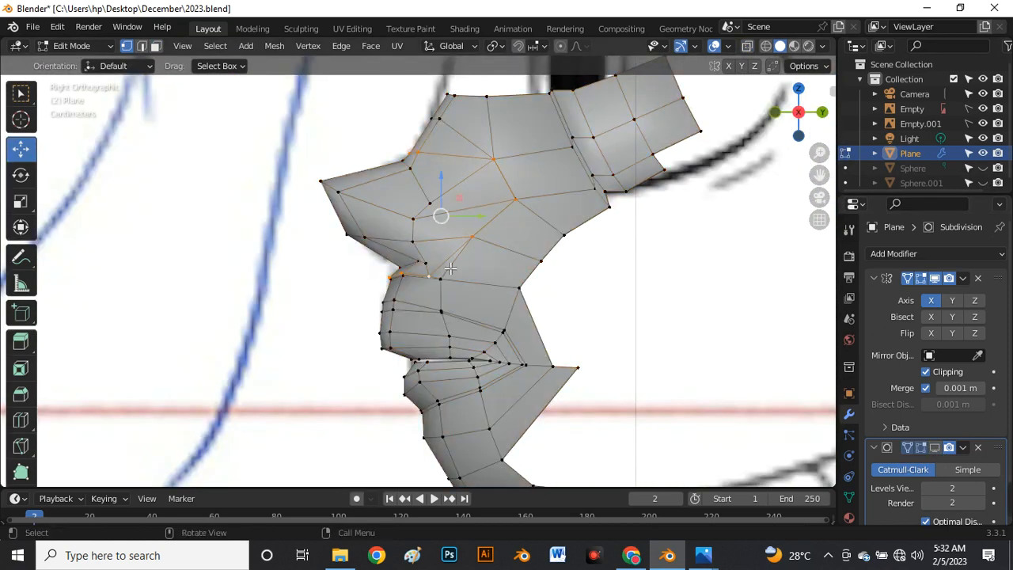
pyautogui.press('g')
pyautogui.press('g')
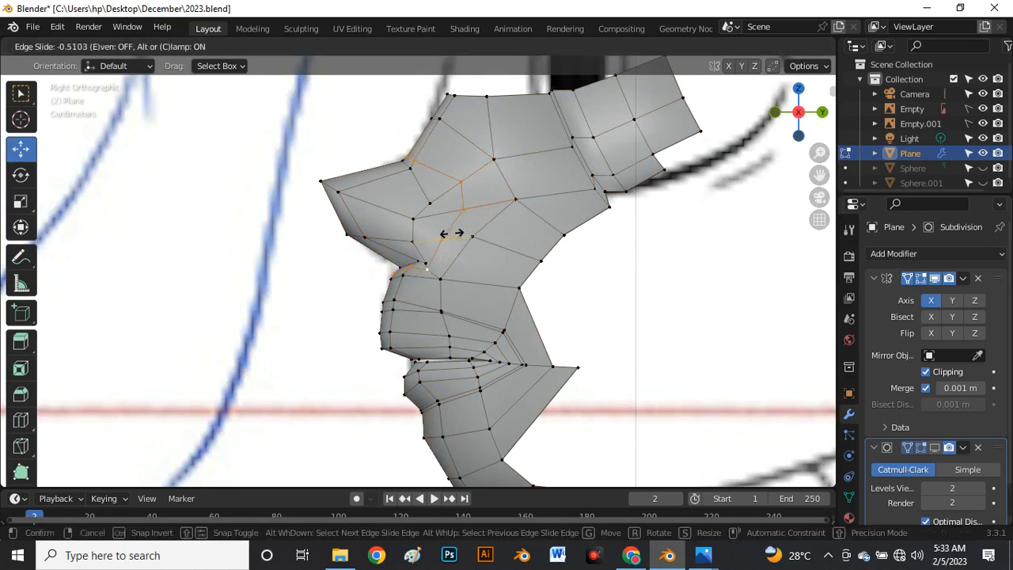
pyautogui.click(457, 238)
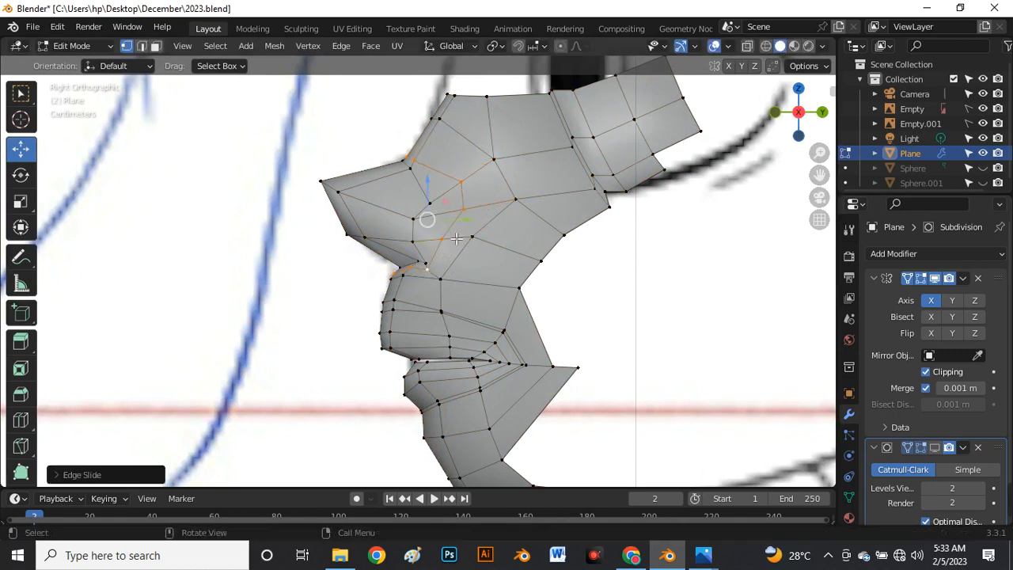
pyautogui.click(934, 448)
# From the front, move the two vertices on the outer side of the nostril slightly inward and up
pyautogui.press('`')
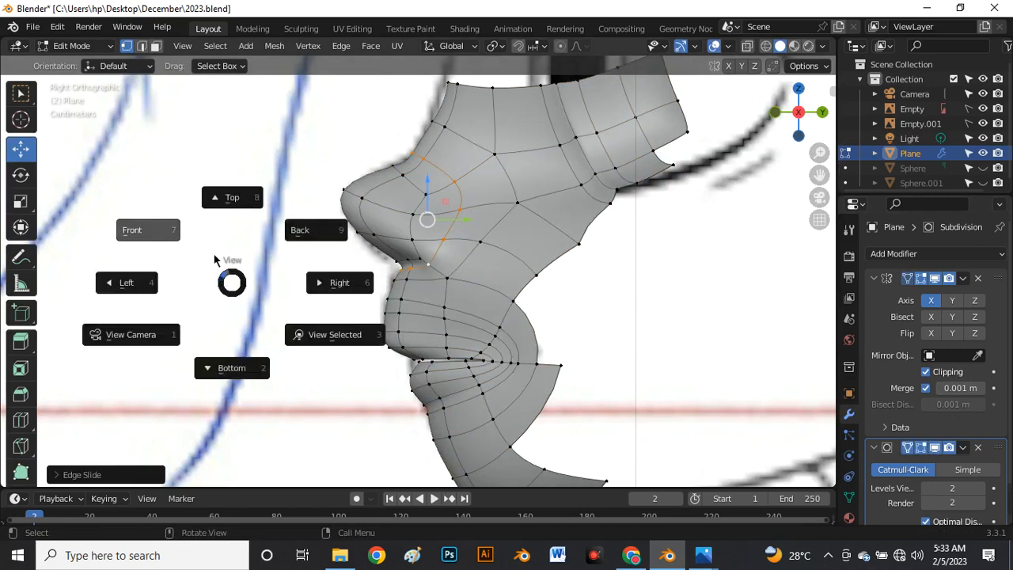
pyautogui.click(166, 230)
pyautogui.press('Tab')
pyautogui.scroll(-3, 493, 251)
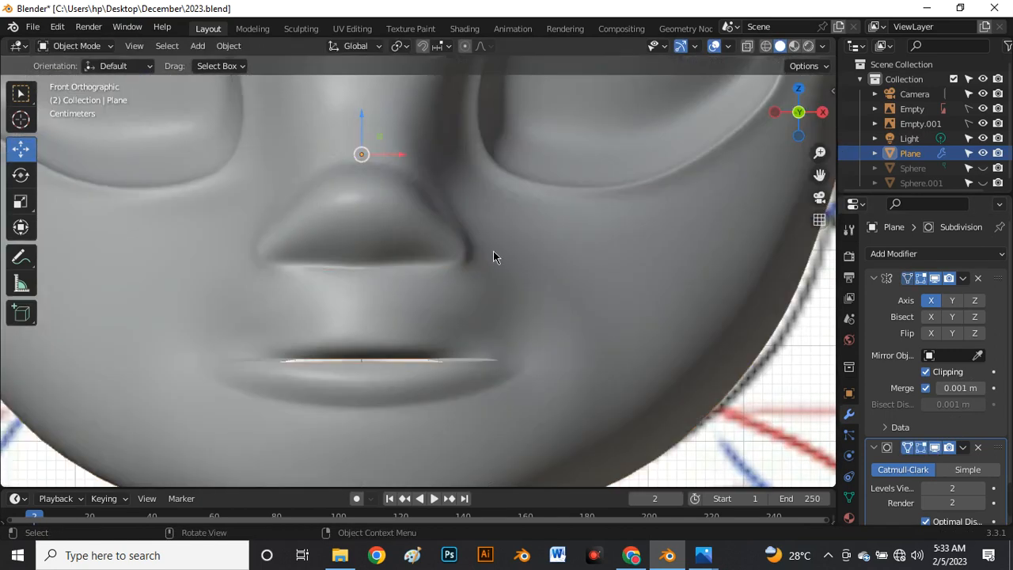
pyautogui.scroll(-2, 420, 272)
pyautogui.scroll(3, 419, 267)
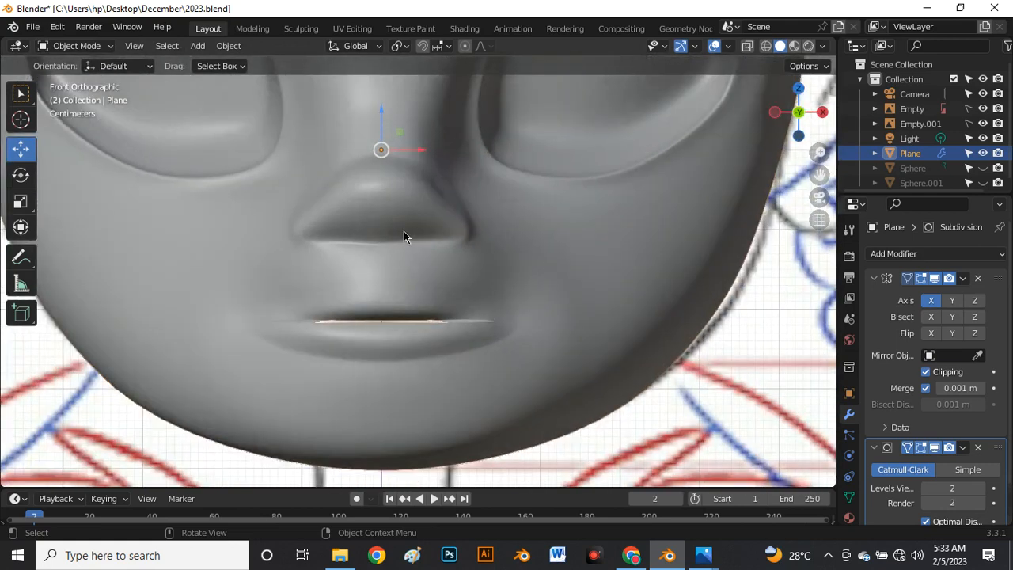
pyautogui.press('Tab')
pyautogui.hotkey('alt', 'z')
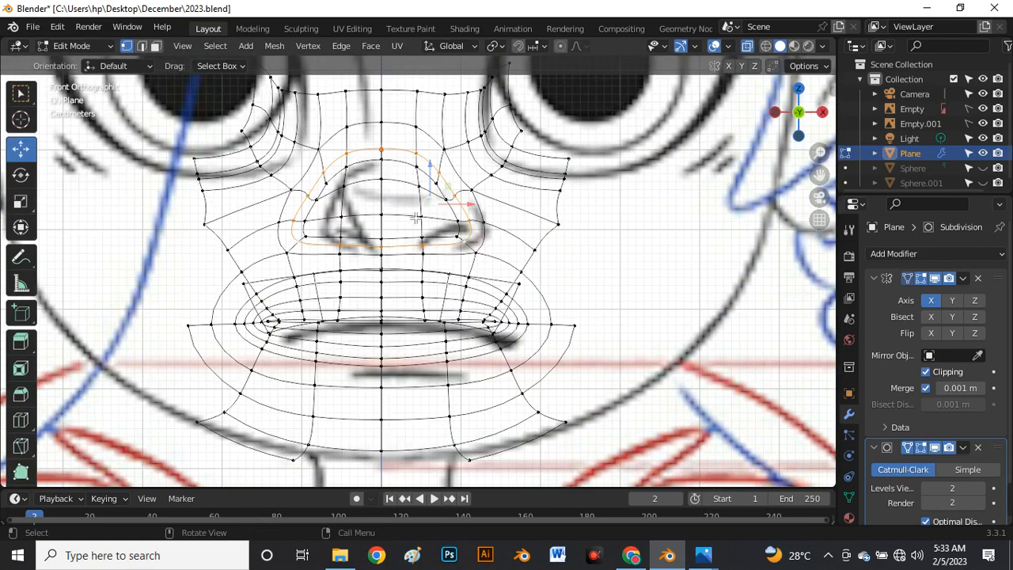
pyautogui.scroll(2, 458, 235)
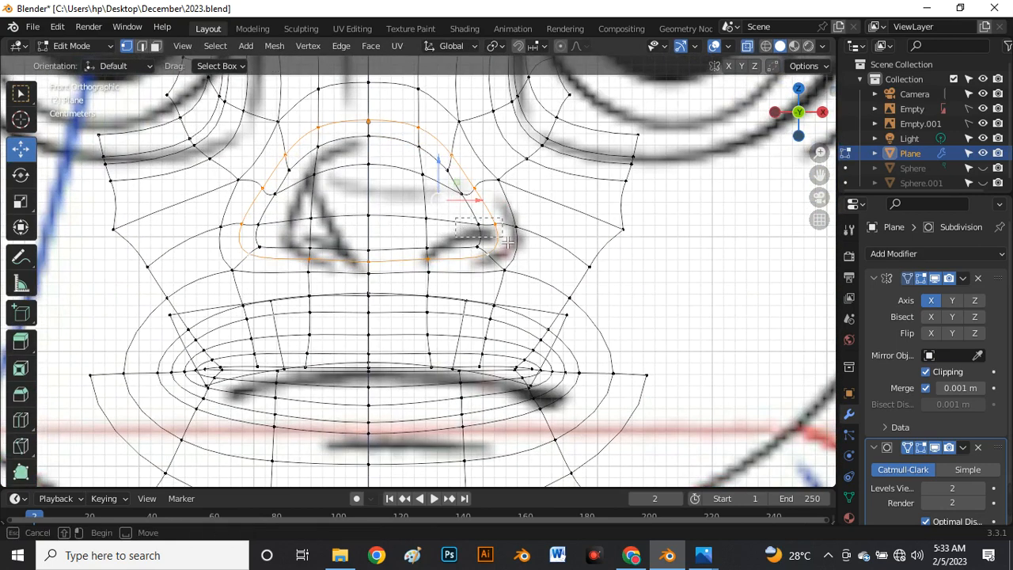
pyautogui.click(491, 221)
pyautogui.moveTo(491, 220); pyautogui.dragTo(489, 220)
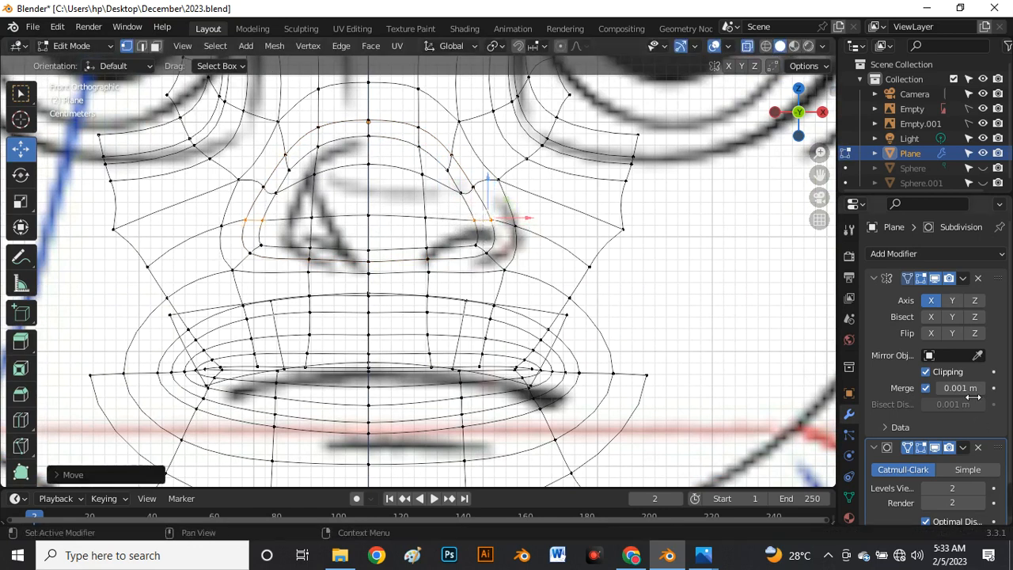
# With the Subdivision display off, move the vertices on the underside of the nose beside the centre slightly outward
pyautogui.click(936, 448)
pyautogui.scroll(1, 405, 273)
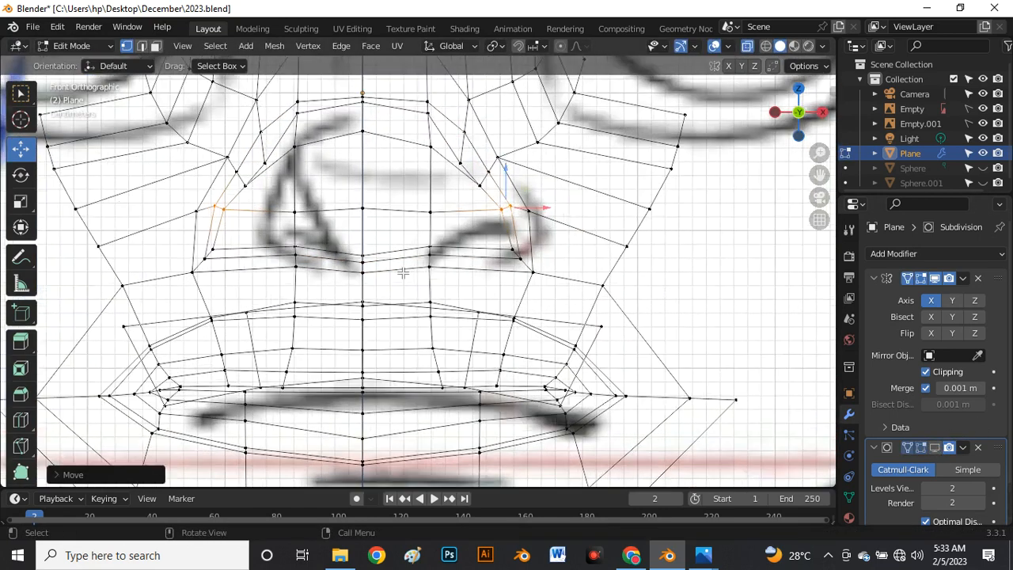
pyautogui.press('b')
pyautogui.moveTo(420, 265); pyautogui.dragTo(443, 288)
pyautogui.press('g')
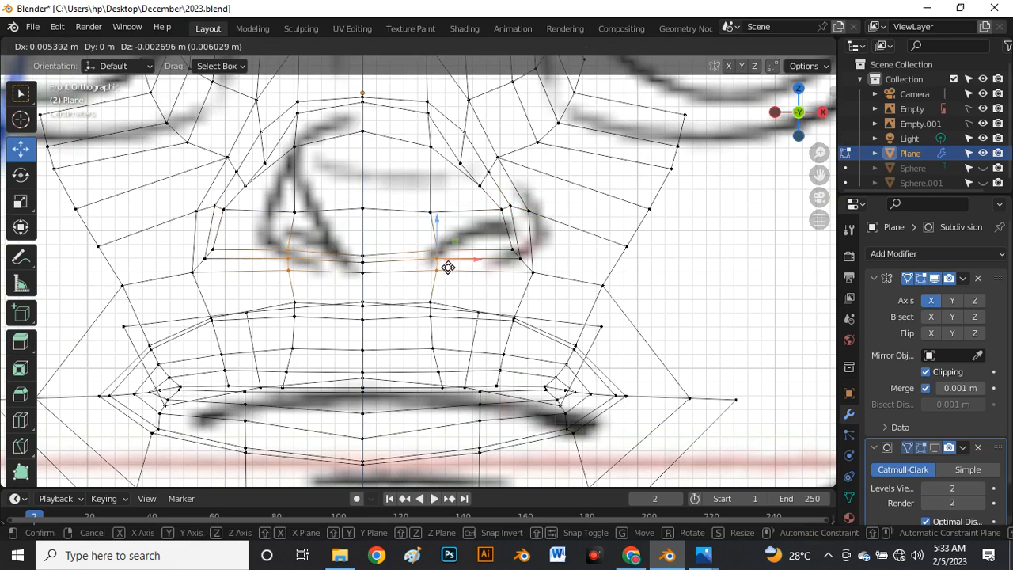
pyautogui.click(450, 269)
# Pull the nostril's lower outer corner vertices inward and up, and nudge the upper wing vertices slightly outward and up
pyautogui.click(524, 257)
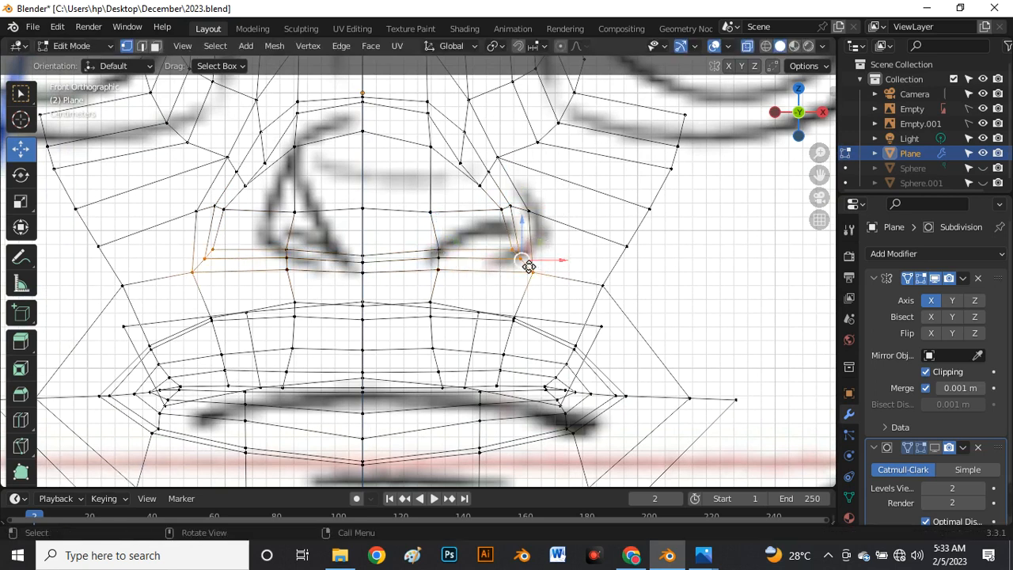
pyautogui.press('g')
pyautogui.click(505, 245)
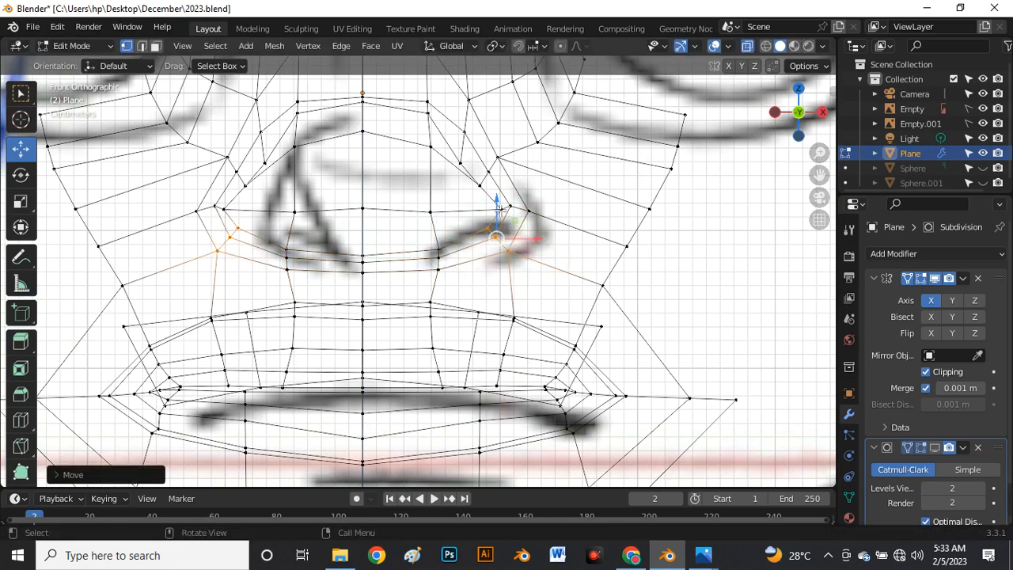
pyautogui.click(489, 171)
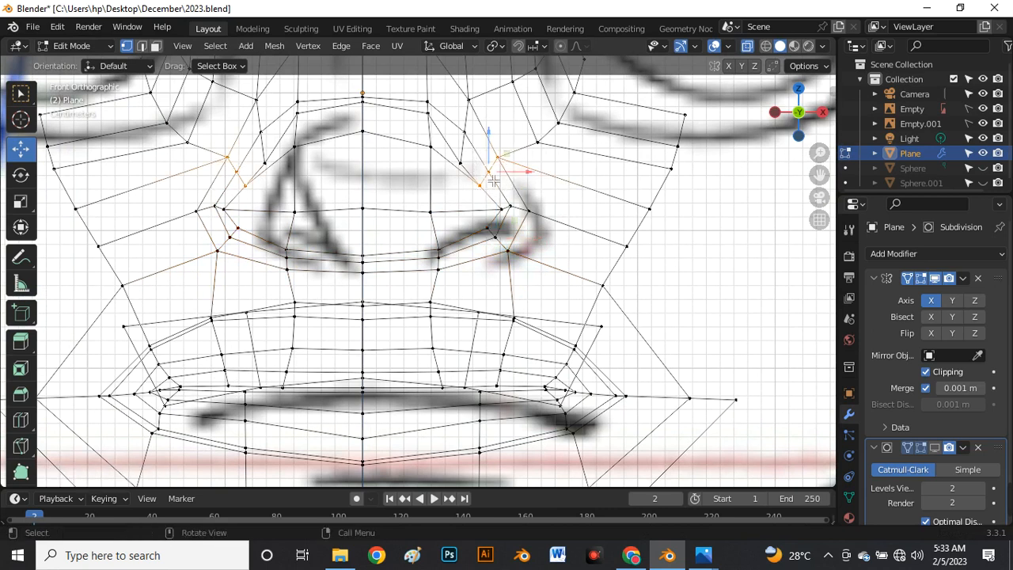
pyautogui.press('g')
pyautogui.click(498, 168)
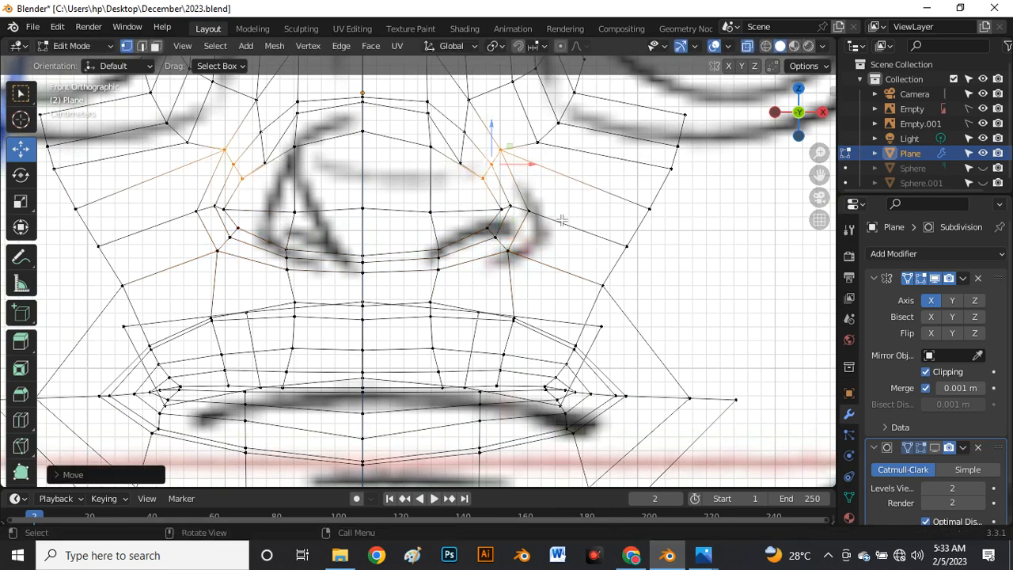
# Shift the three vertices of the inner nostril edge slightly inward along X to fit the front reference, and leave wireframe shading
pyautogui.click(504, 210)
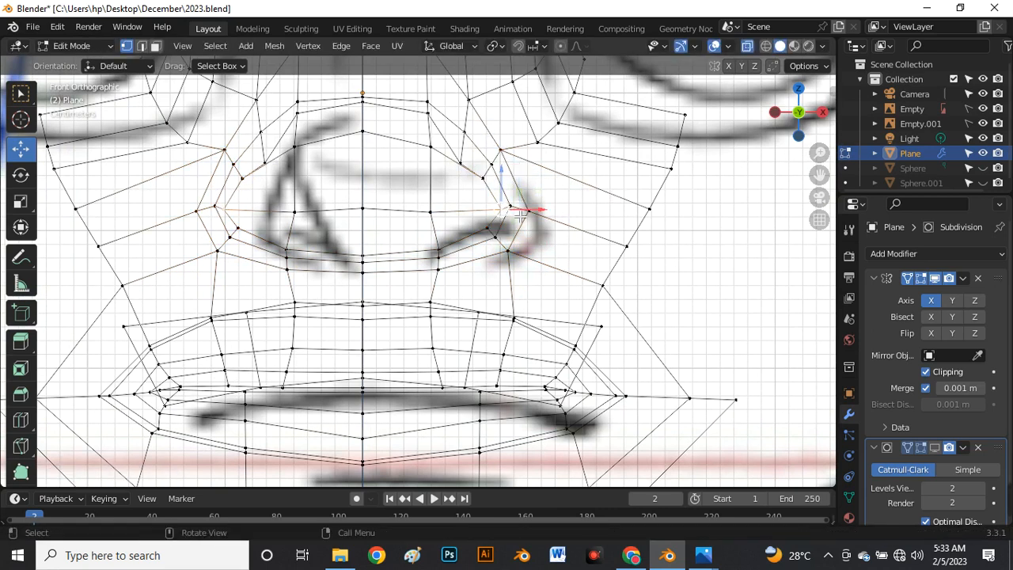
pyautogui.keyDown('shift'); pyautogui.click(485, 178); pyautogui.keyUp('shift')
pyautogui.press('g')
pyautogui.press('x')
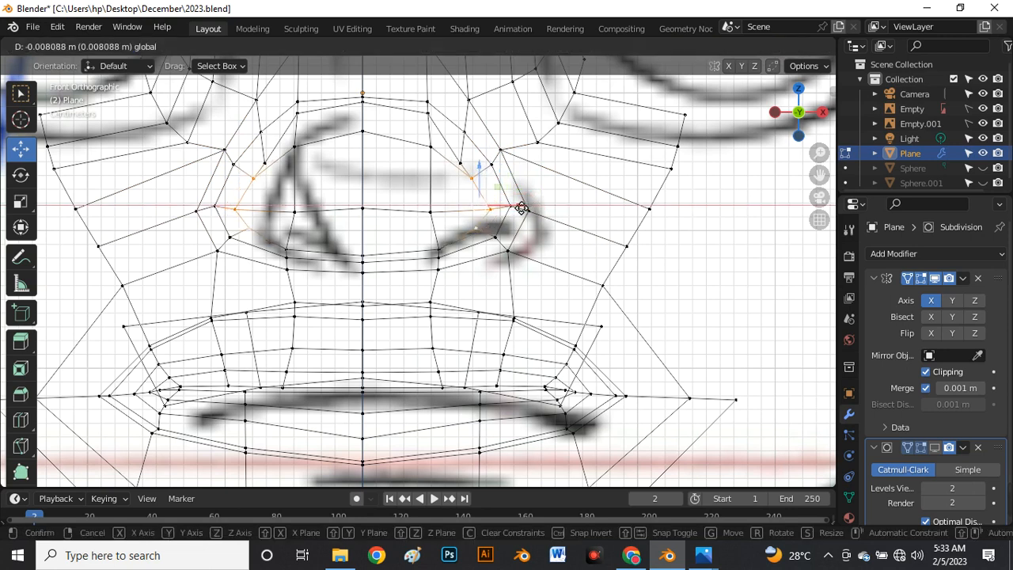
pyautogui.click(521, 208)
pyautogui.hotkey('shift', 'z')
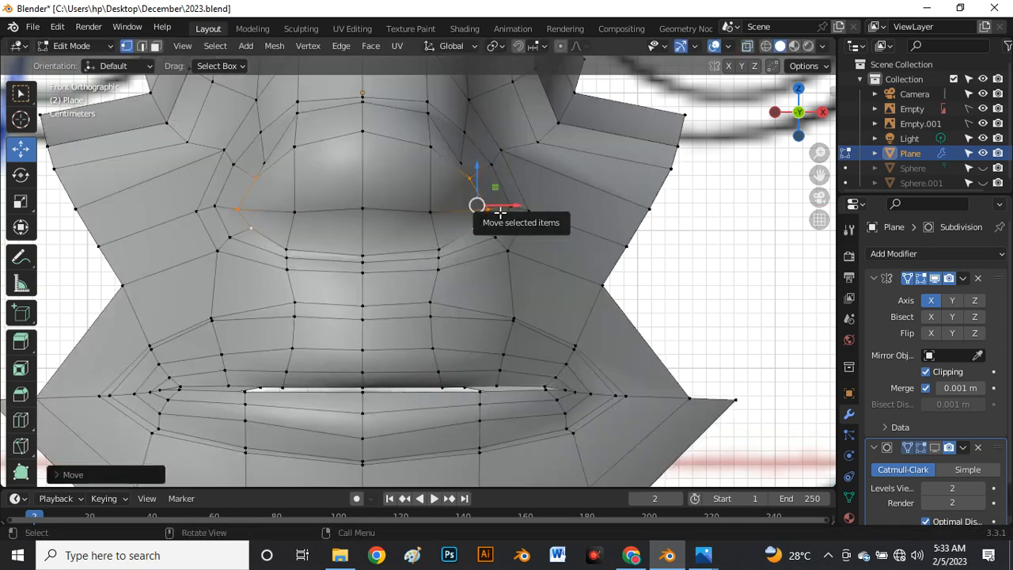
# Move the middle vertex of the inner nostril edge further inward along X, and check the smoothed nose at an angle
pyautogui.click(490, 210)
pyautogui.moveTo(526, 213); pyautogui.dragTo(500, 213)
pyautogui.moveTo(500, 212); pyautogui.dragTo(357, 214, button='middle')
pyautogui.scroll(5, 357, 214)
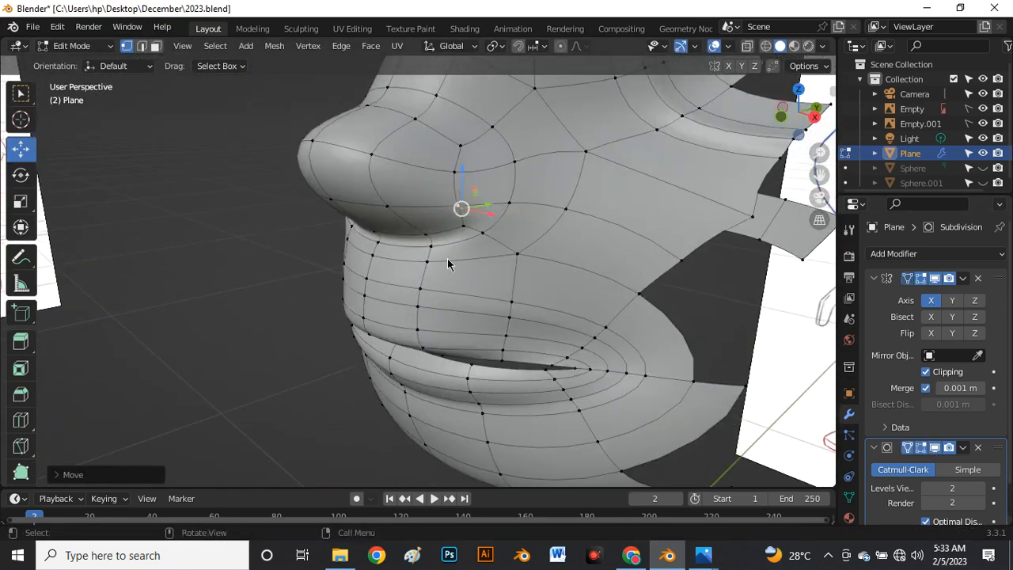
pyautogui.press('Tab')
pyautogui.moveTo(395, 260)
pyautogui.mouseDown(button='middle')
pyautogui.moveTo(516, 186)
pyautogui.moveTo(540, 269)
pyautogui.moveTo(377, 246)
pyautogui.moveTo(391, 220)
pyautogui.moveTo(520, 217)
pyautogui.mouseUp(button='middle')
pyautogui.press('Tab')
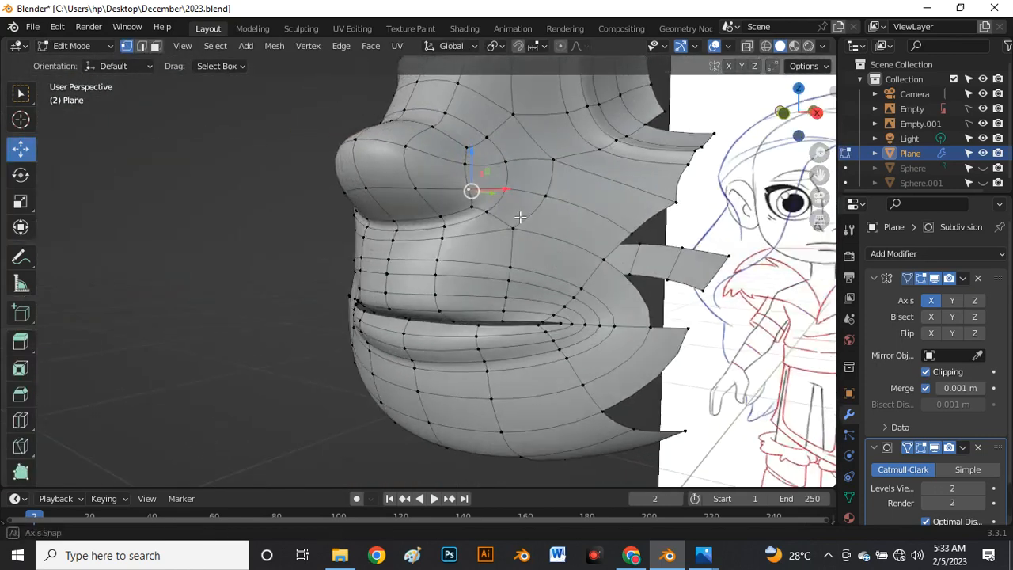
# With the Subdivision display off, edge-slide the nose-underside vertices toward the nose tip in the right side view
pyautogui.click(935, 448)
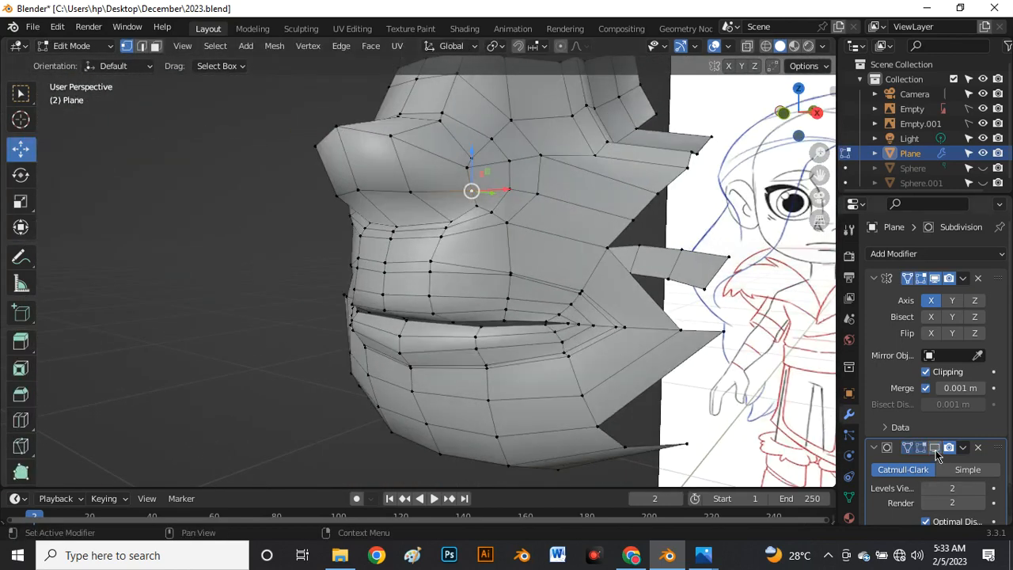
pyautogui.scroll(3, 383, 306)
pyautogui.moveTo(392, 251); pyautogui.dragTo(460, 277, button='middle')
pyautogui.press('`')
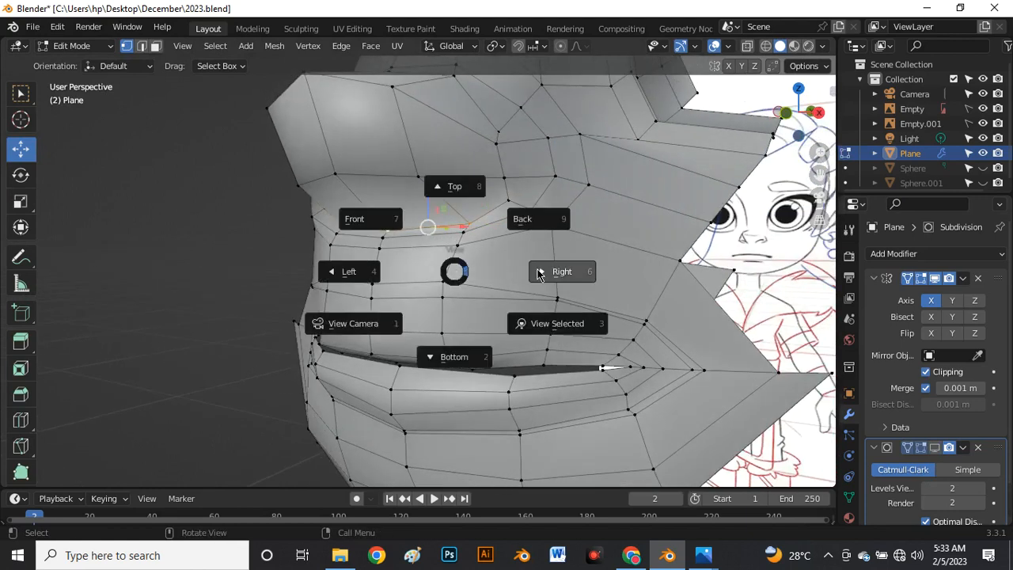
pyautogui.click(559, 269)
pyautogui.press('g')
pyautogui.press('g')
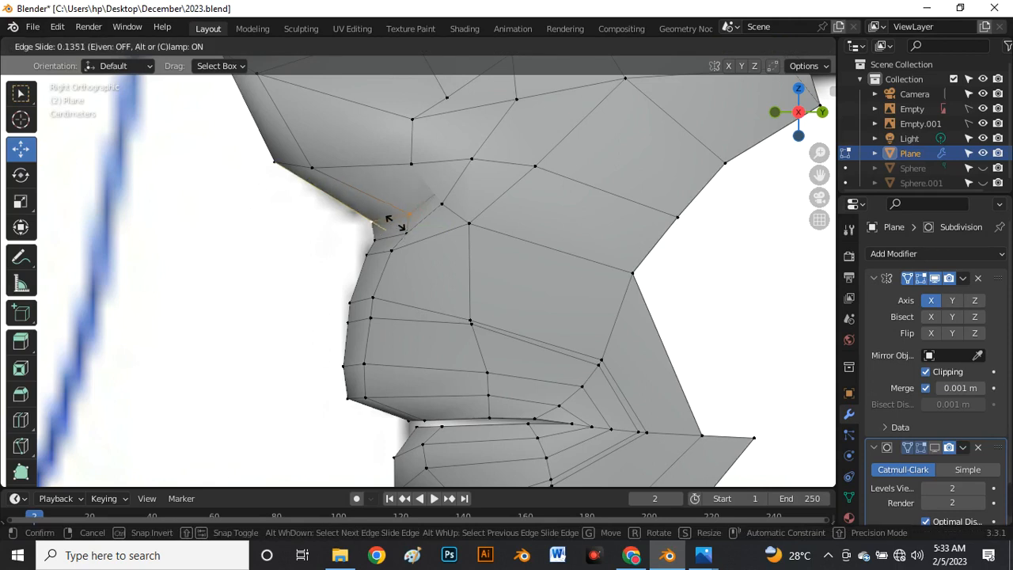
pyautogui.click(393, 223)
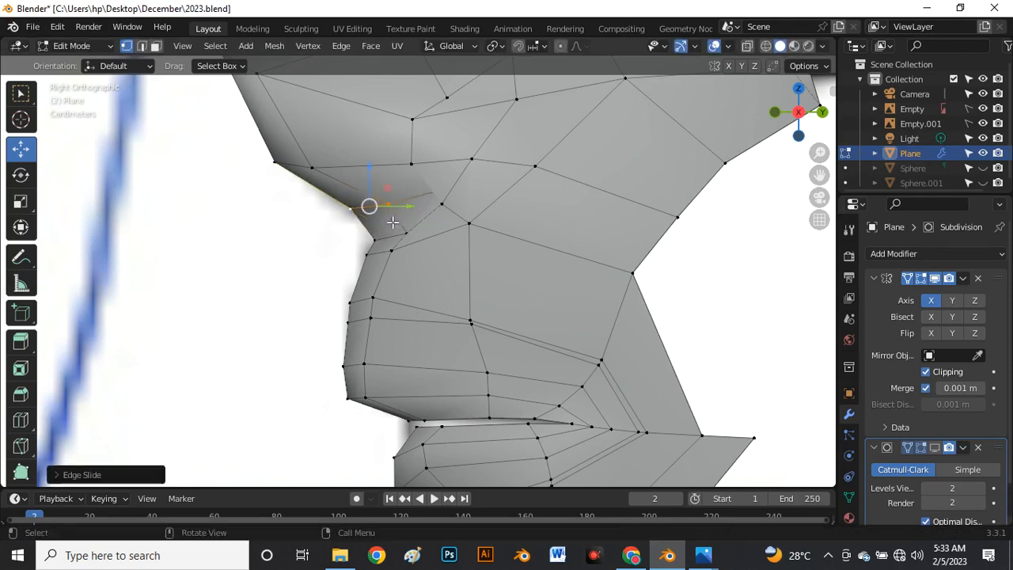
# In X-ray, move the lower inner nostril vertex forward about 0.01 m from the side, and turn the Subdivision display back on
pyautogui.press('g')
pyautogui.press('g')
pyautogui.click(447, 214)
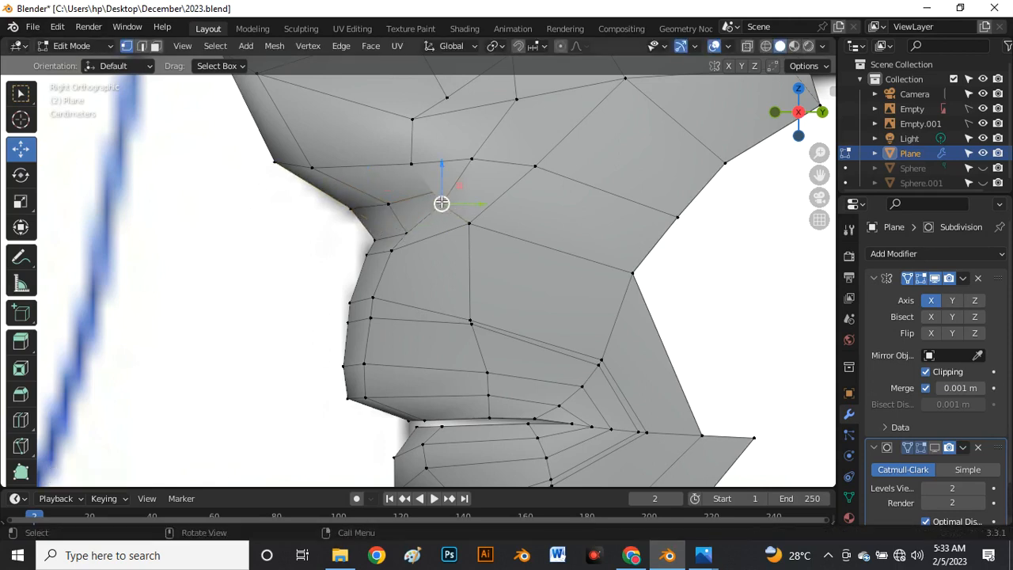
pyautogui.hotkey('alt', 'z')
pyautogui.click(441, 190)
pyautogui.press('g')
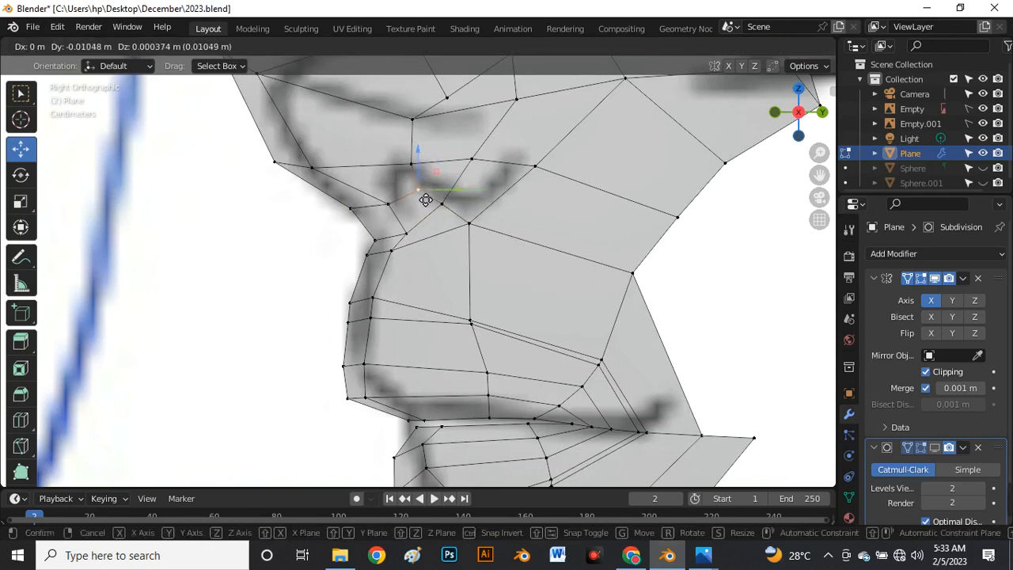
pyautogui.click(426, 200)
pyautogui.click(935, 448)
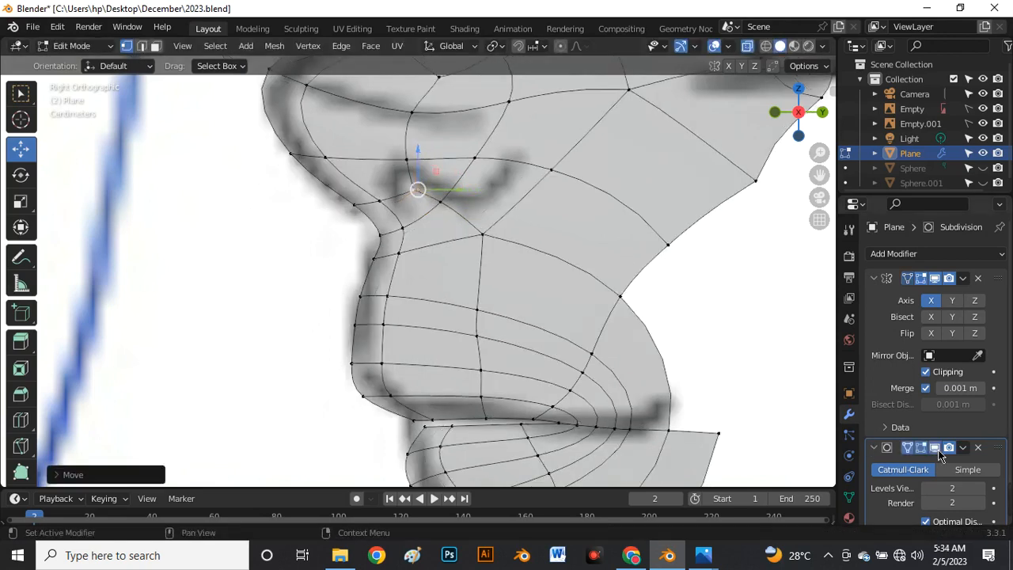
# Review the smoothed nose shape in object mode from the side and from the front
pyautogui.hotkey('alt', 'z')
pyautogui.press('Tab')
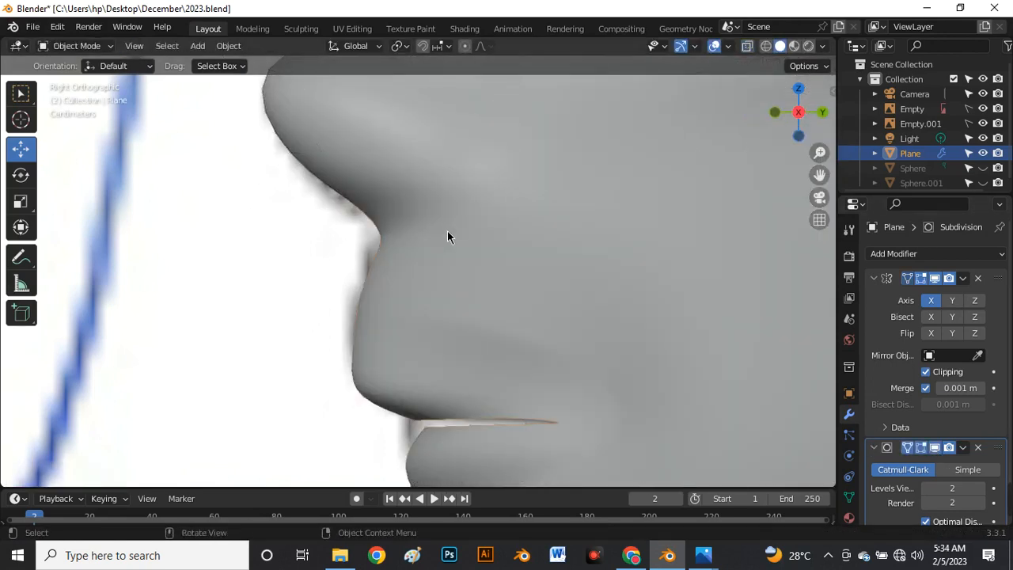
pyautogui.moveTo(447, 230); pyautogui.dragTo(489, 280, button='middle')
pyautogui.press('`')
pyautogui.click(407, 228)
pyautogui.scroll(-3, 434, 281)
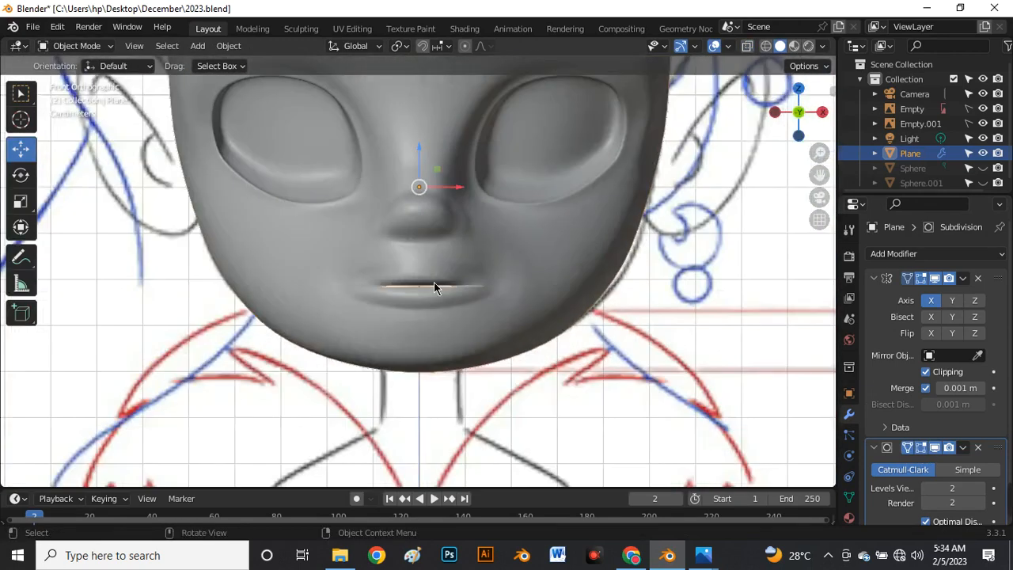
pyautogui.scroll(6, 447, 224)
pyautogui.scroll(-7, 451, 229)
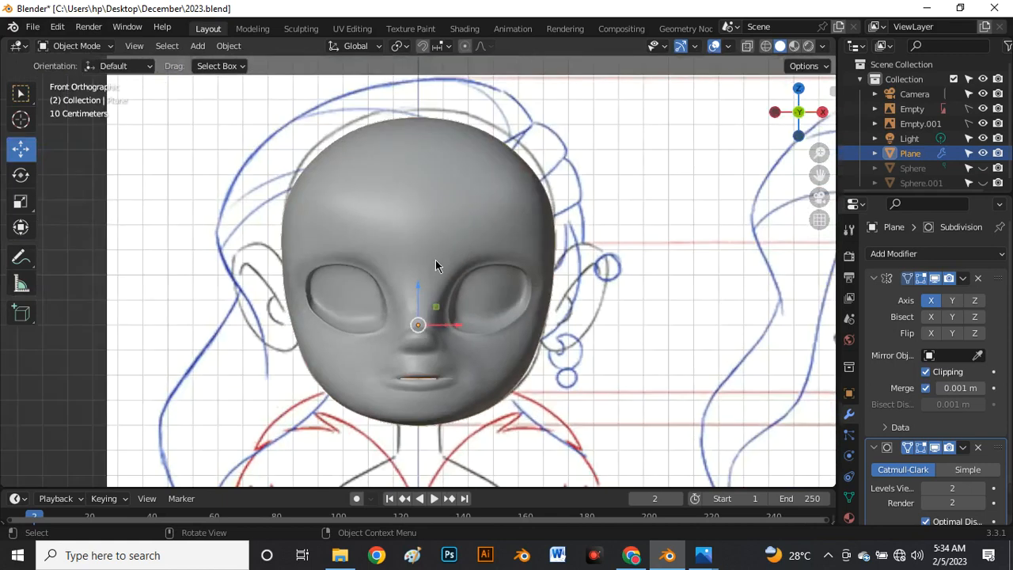
pyautogui.scroll(3, 420, 349)
pyautogui.scroll(4, 448, 253)
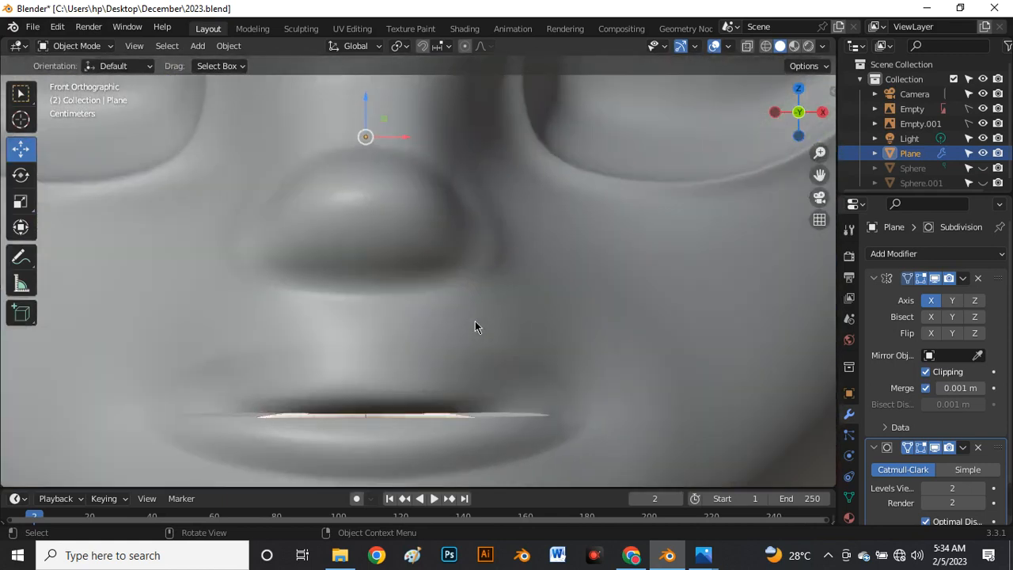
# From the right side, move the three vertices of the middle nostril wing loop slightly backward
pyautogui.press('Tab')
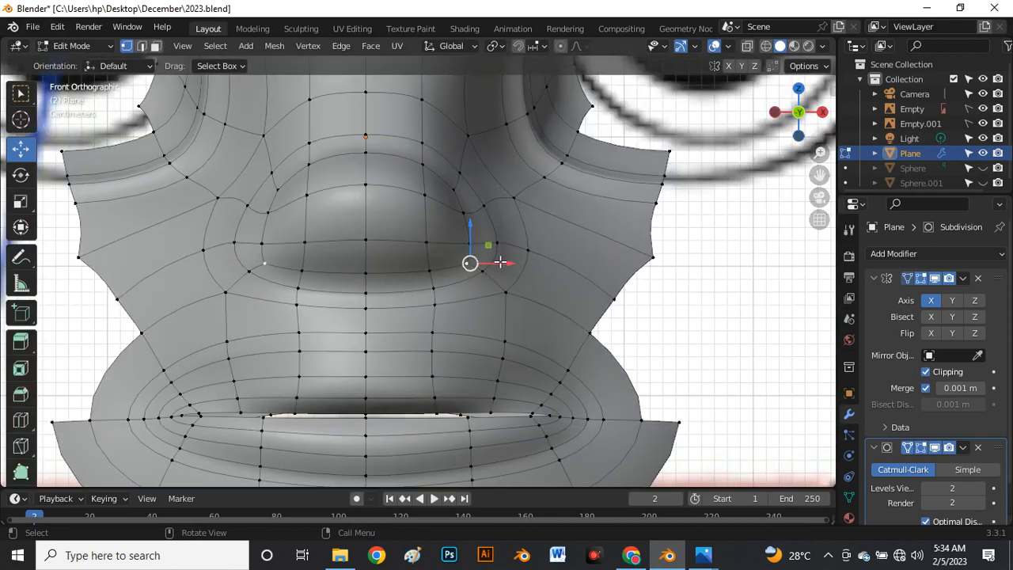
pyautogui.moveTo(500, 262)
pyautogui.mouseDown(button='middle')
pyautogui.moveTo(459, 287)
pyautogui.moveTo(520, 244)
pyautogui.moveTo(383, 312)
pyautogui.moveTo(370, 295)
pyautogui.mouseUp(button='middle')
pyautogui.scroll(4, 367, 290)
pyautogui.press('`')
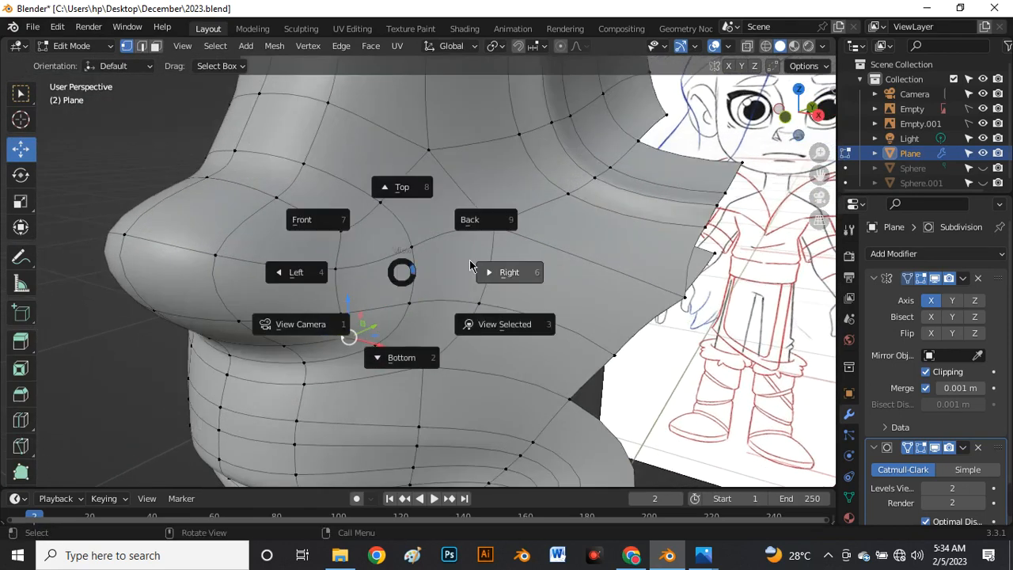
pyautogui.click(499, 272)
pyautogui.scroll(3, 134, 206)
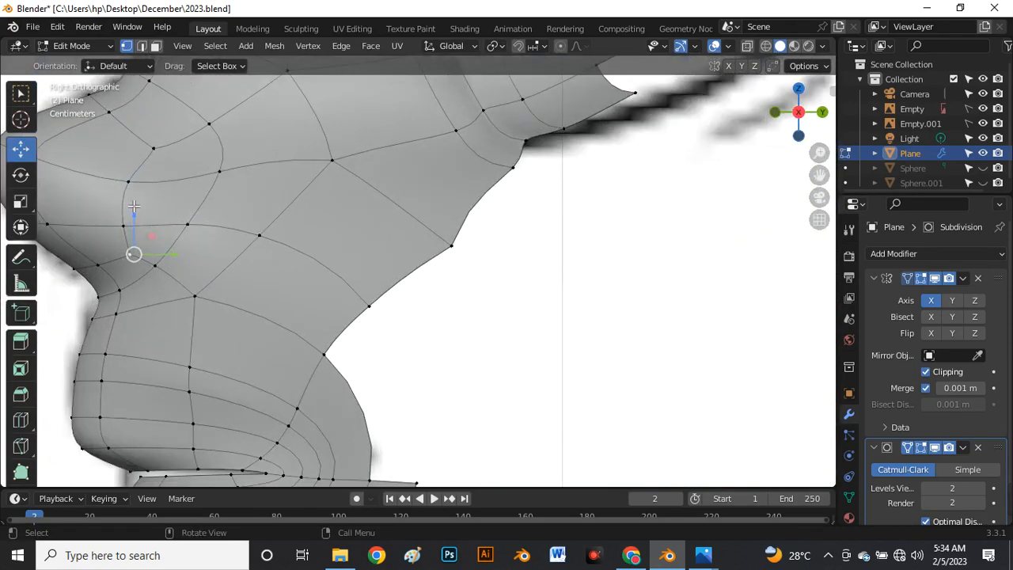
pyautogui.click(156, 268)
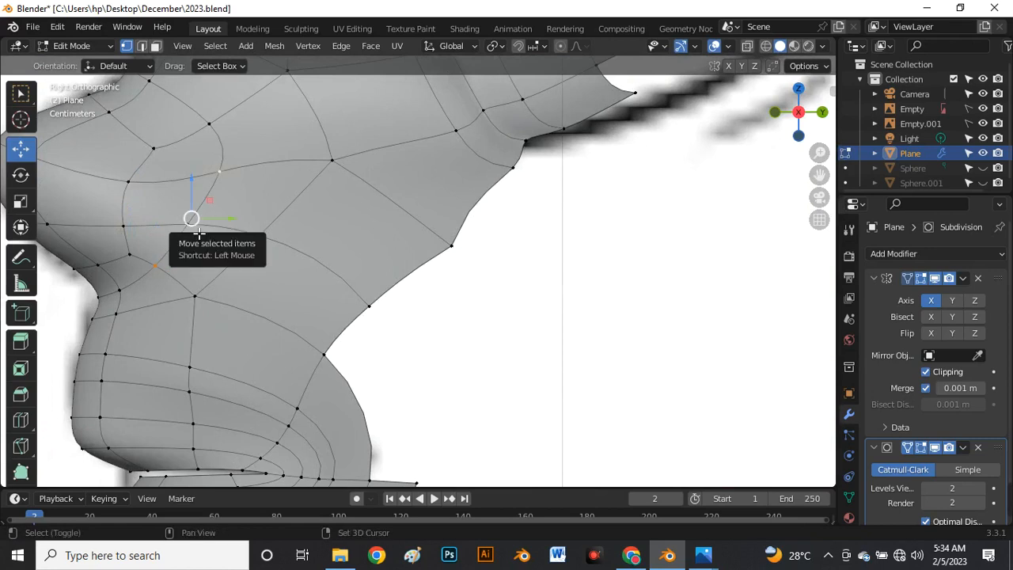
pyautogui.moveTo(191, 219); pyautogui.dragTo(227, 229)
pyautogui.moveTo(227, 229); pyautogui.dragTo(412, 285, button='middle')
# Move the three nostril wing vertices slightly inward along X with the Subdivision display off, and turn it back on
pyautogui.click(935, 448)
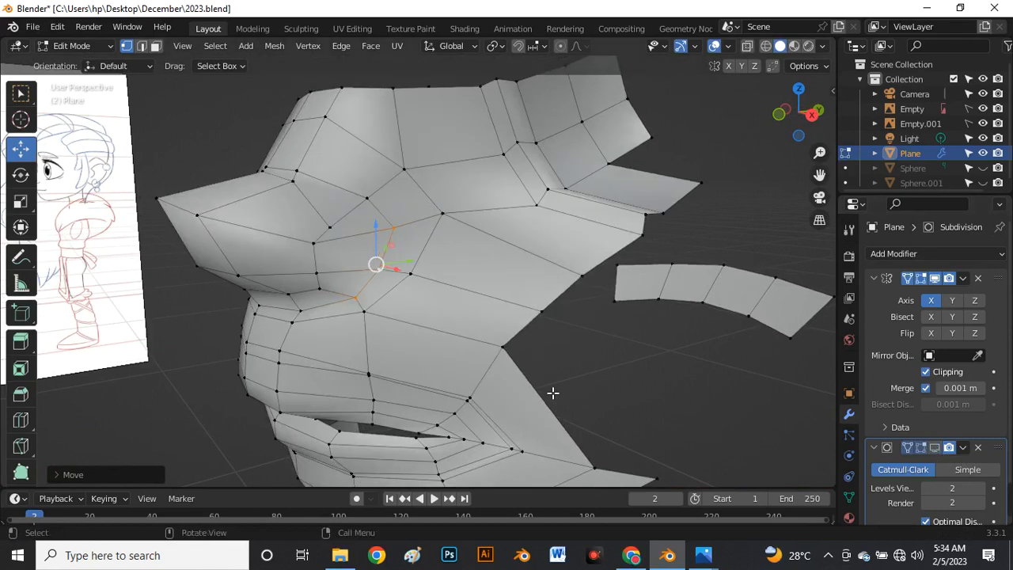
pyautogui.press('Tab')
pyautogui.moveTo(285, 300); pyautogui.dragTo(436, 356, button='middle')
pyautogui.press('Tab')
pyautogui.scroll(3, 483, 362)
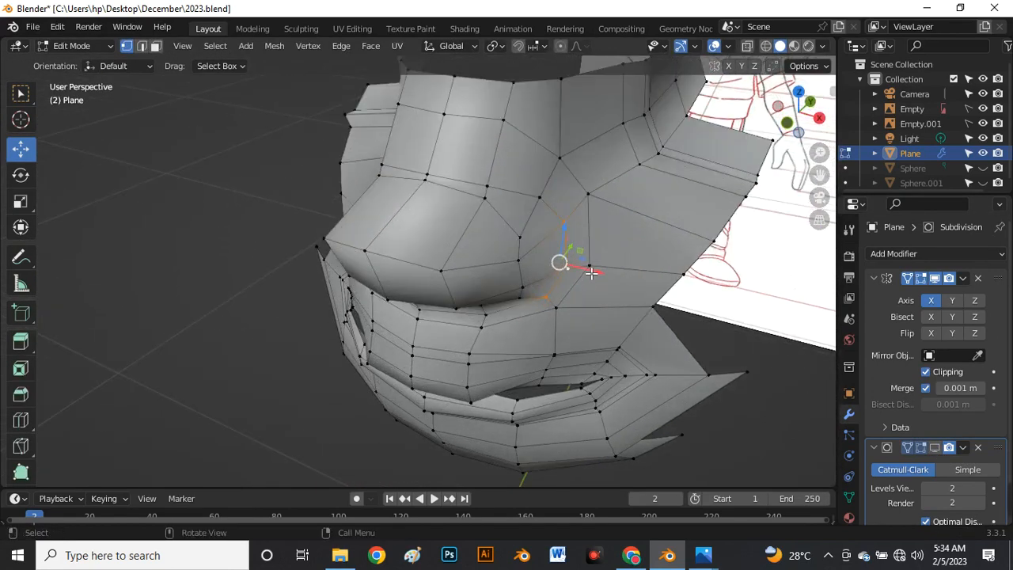
pyautogui.moveTo(592, 273); pyautogui.dragTo(583, 269)
pyautogui.click(907, 448)
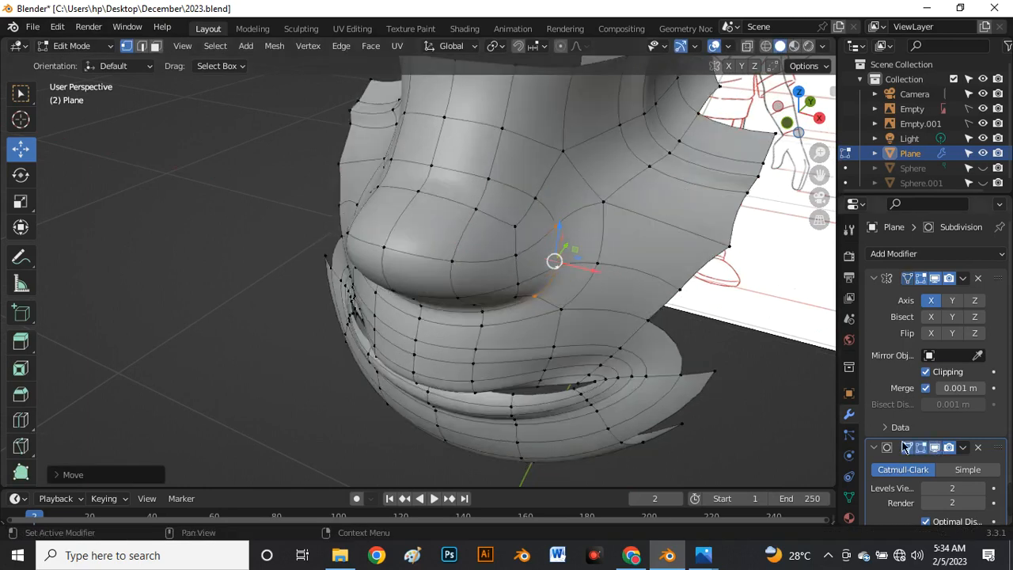
# Examine the smoothed nostril wings on the full head in object mode, at an angle and from the front
pyautogui.moveTo(443, 330); pyautogui.dragTo(490, 239, button='middle')
pyautogui.press('Tab')
pyautogui.scroll(-3, 459, 273)
pyautogui.press('`')
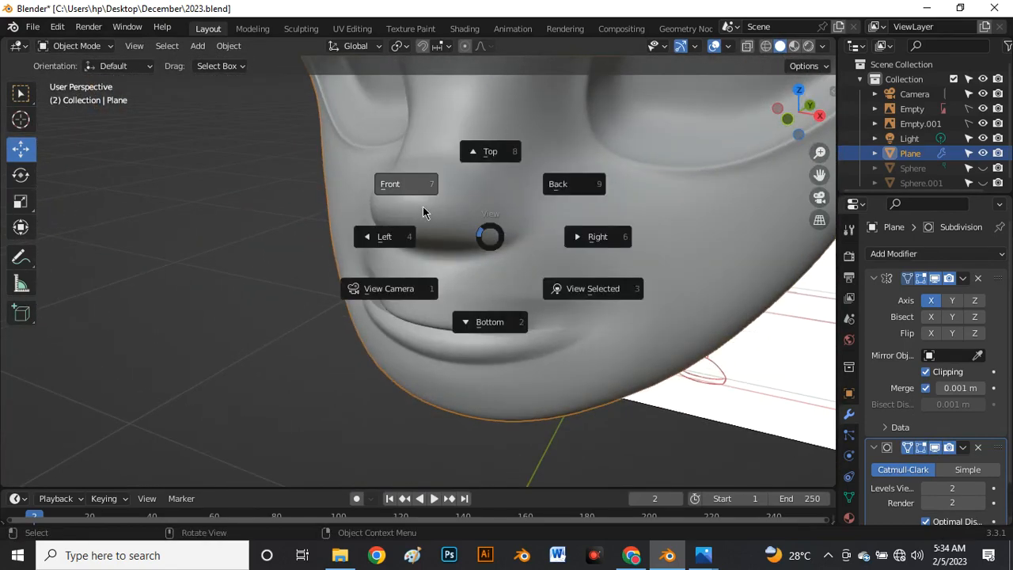
pyautogui.click(423, 209)
pyautogui.scroll(-4, 433, 253)
pyautogui.scroll(5, 504, 217)
pyautogui.scroll(-3, 480, 226)
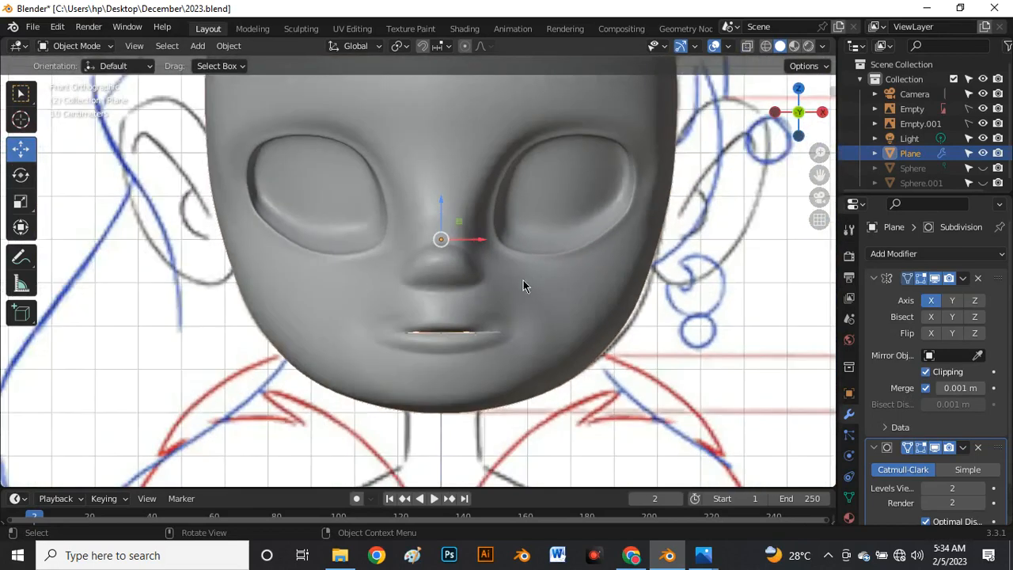
pyautogui.scroll(2, 451, 267)
# Return to edit mode and reveal all hidden faces of the head mesh
pyautogui.press('Tab')
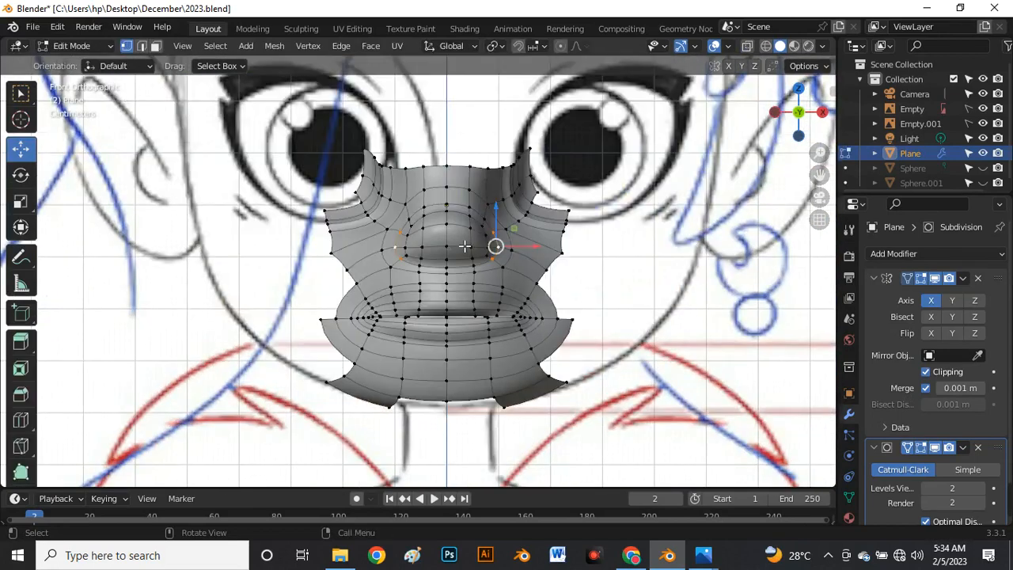
pyautogui.scroll(-3, 467, 247)
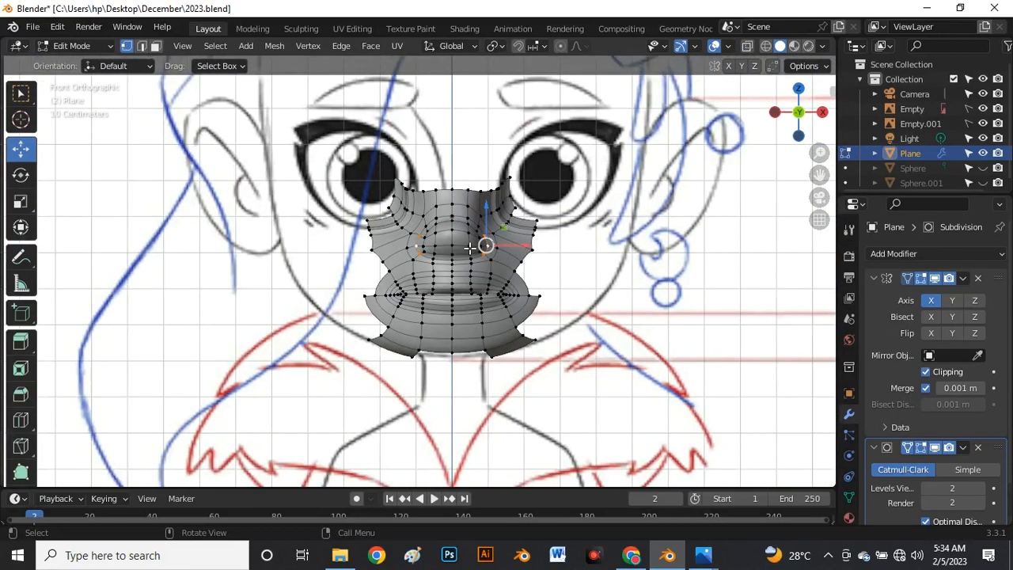
pyautogui.hotkey('alt', 'h')
pyautogui.scroll(4, 470, 247)
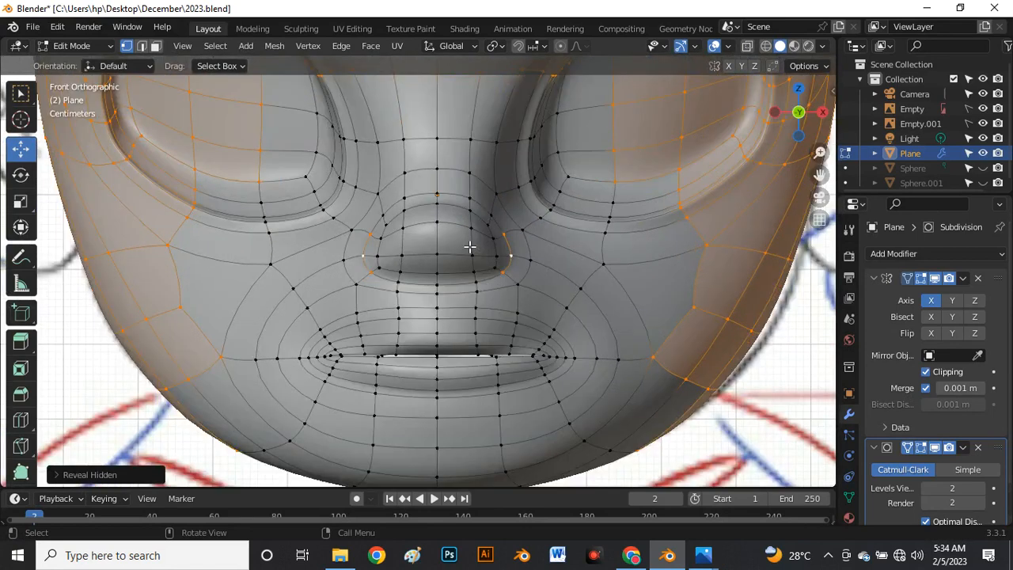
pyautogui.scroll(-2, 470, 248)
pyautogui.scroll(2, 431, 253)
pyautogui.scroll(-1, 426, 287)
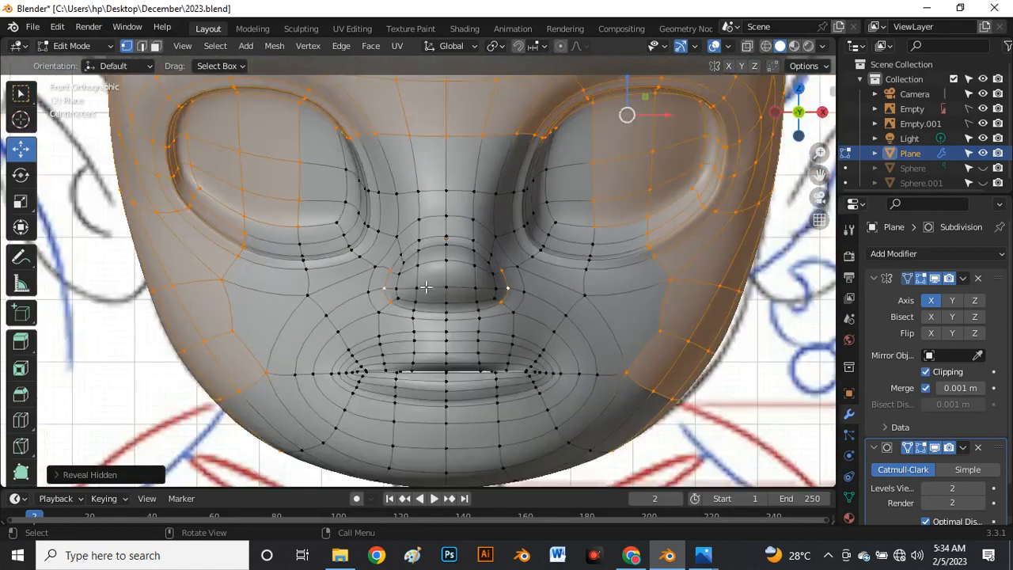
# Check the nose and mouth on the smoothed head in object mode, and save the file
pyautogui.press('Tab')
pyautogui.scroll(-3, 439, 280)
pyautogui.scroll(4, 440, 280)
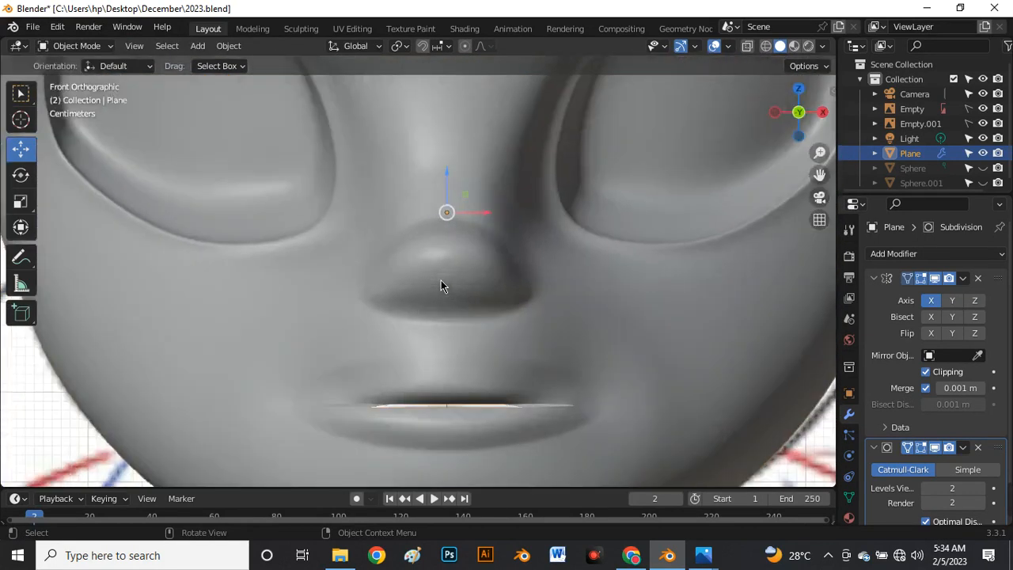
pyautogui.scroll(-3, 441, 280)
pyautogui.hotkey('ctrl', 's')
pyautogui.scroll(4, 443, 336)
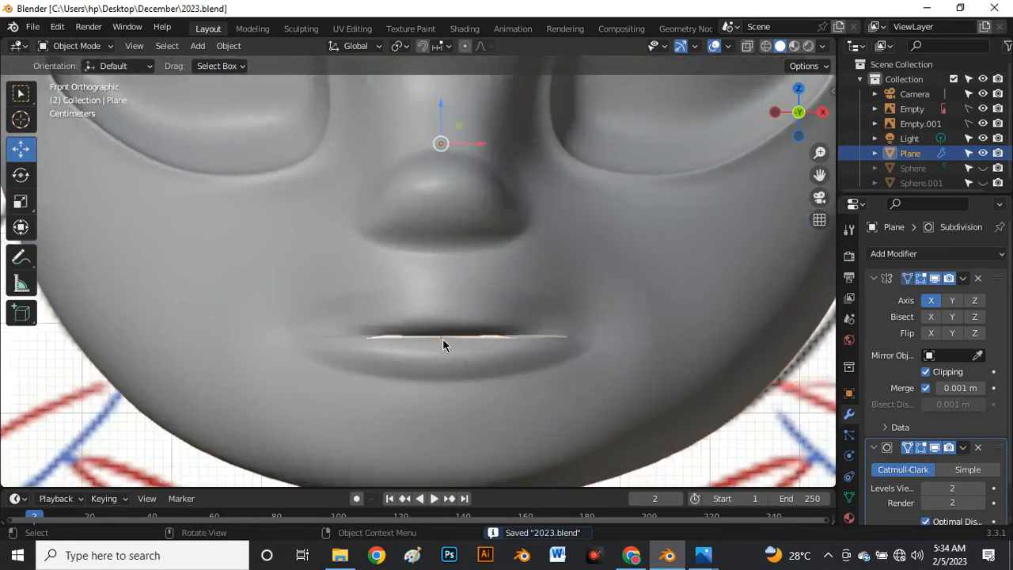
pyautogui.scroll(-2, 457, 306)
pyautogui.scroll(2, 457, 299)
# Clear the leftover face selection in edit mode and switch to face selection for the mouth area
pyautogui.press('Tab')
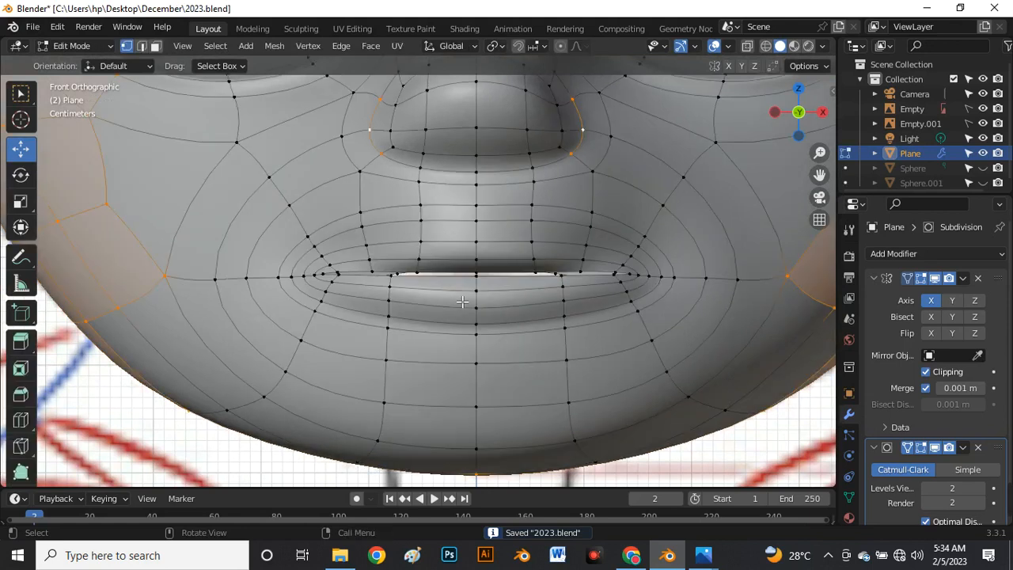
pyautogui.scroll(-3, 424, 275)
pyautogui.scroll(3, 408, 263)
pyautogui.click(360, 251)
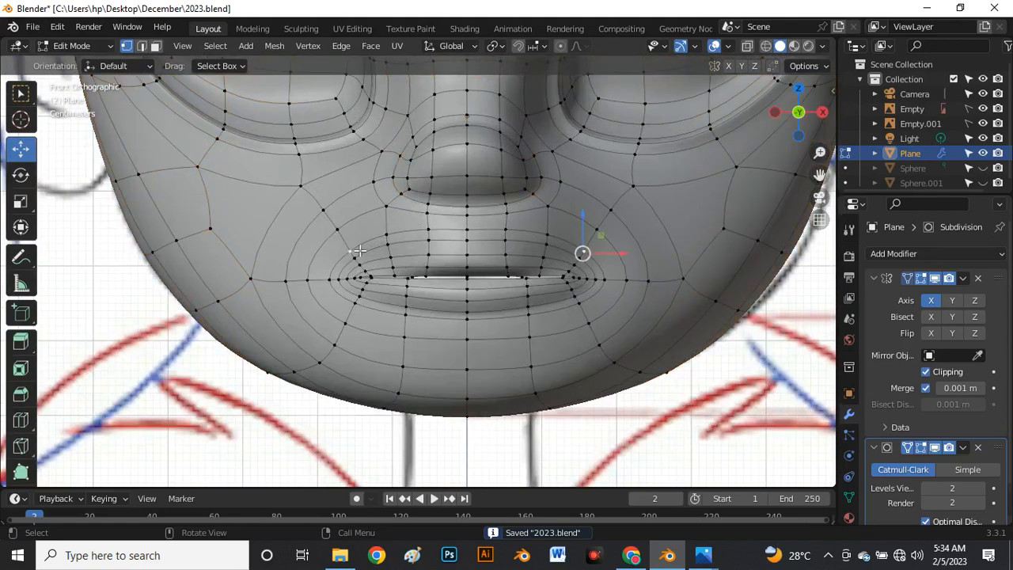
pyautogui.press('3')
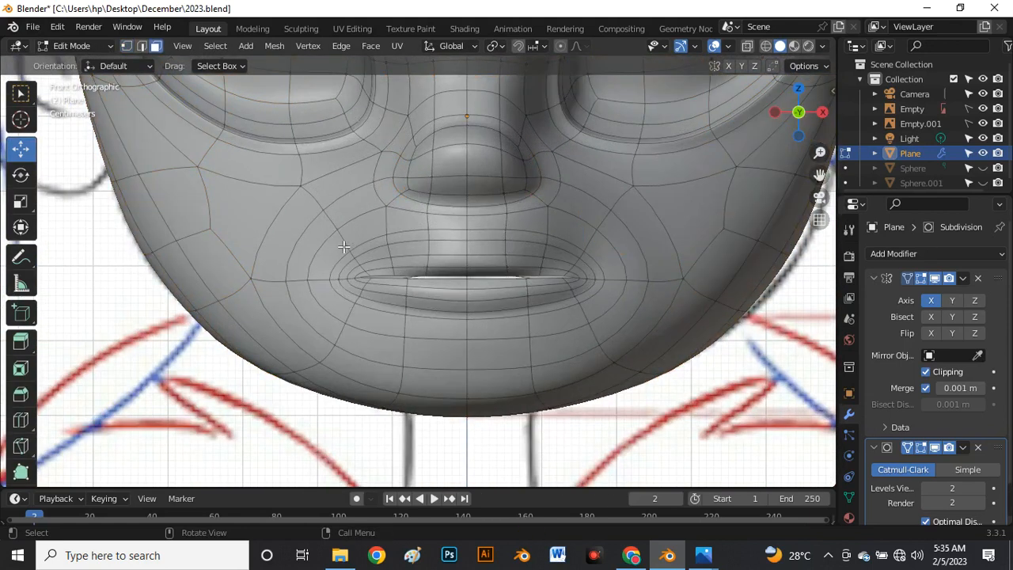